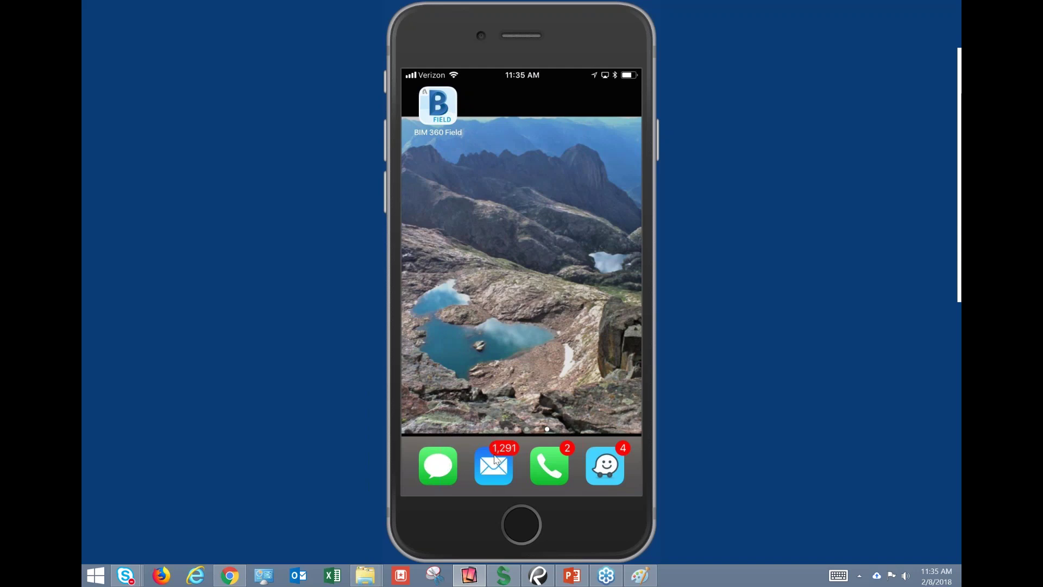
- Open BIM 360 Field and set the status of the Equipment Issue CC-00034 in 1011 - Staff RR to Ready to Inspect
left_click(457, 112)
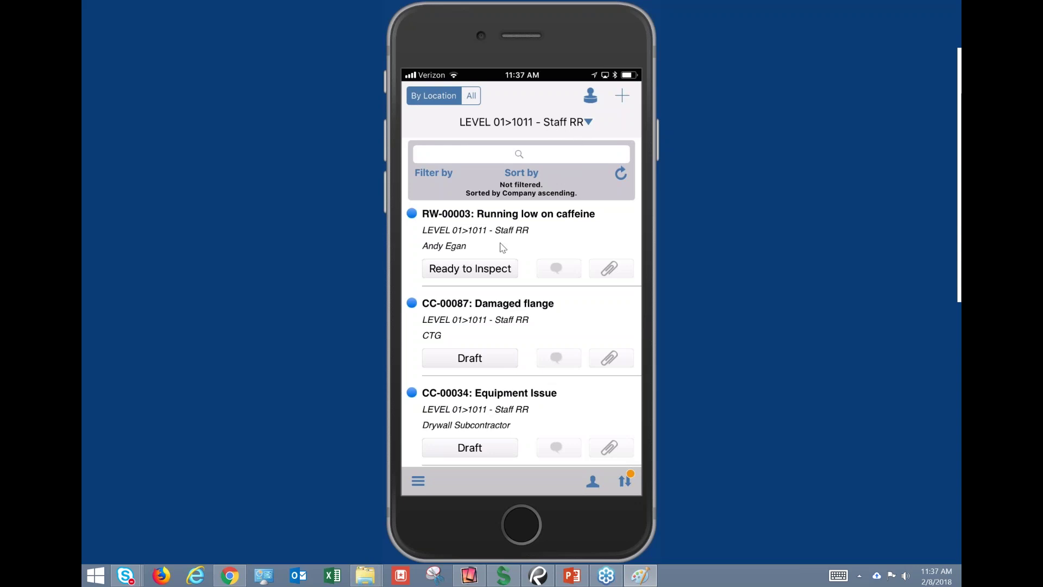
scroll(502, 248, "down", 3)
scroll(502, 248, "down", 2)
scroll(501, 251, "down", 1)
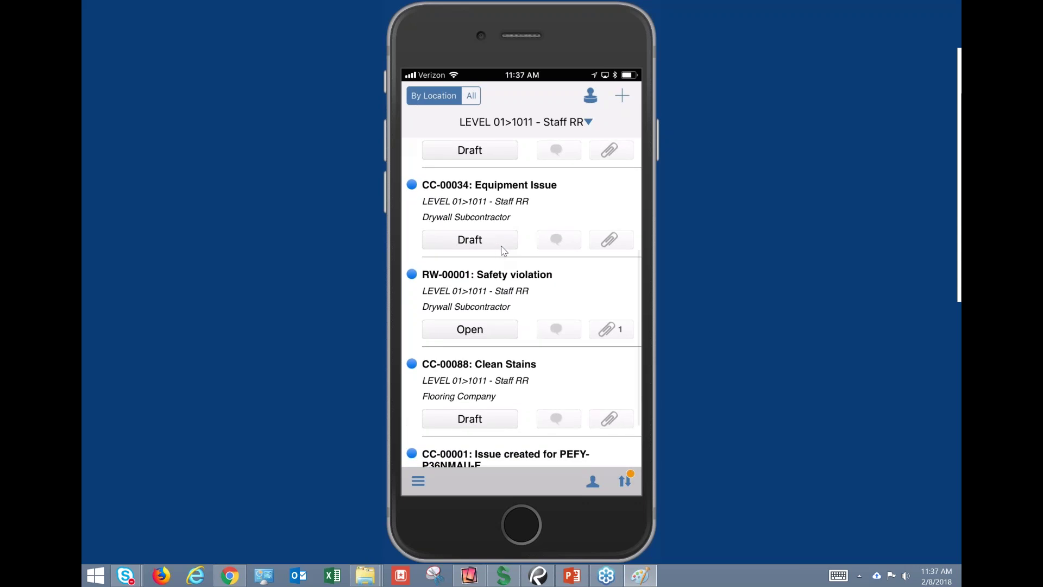
left_click(503, 248)
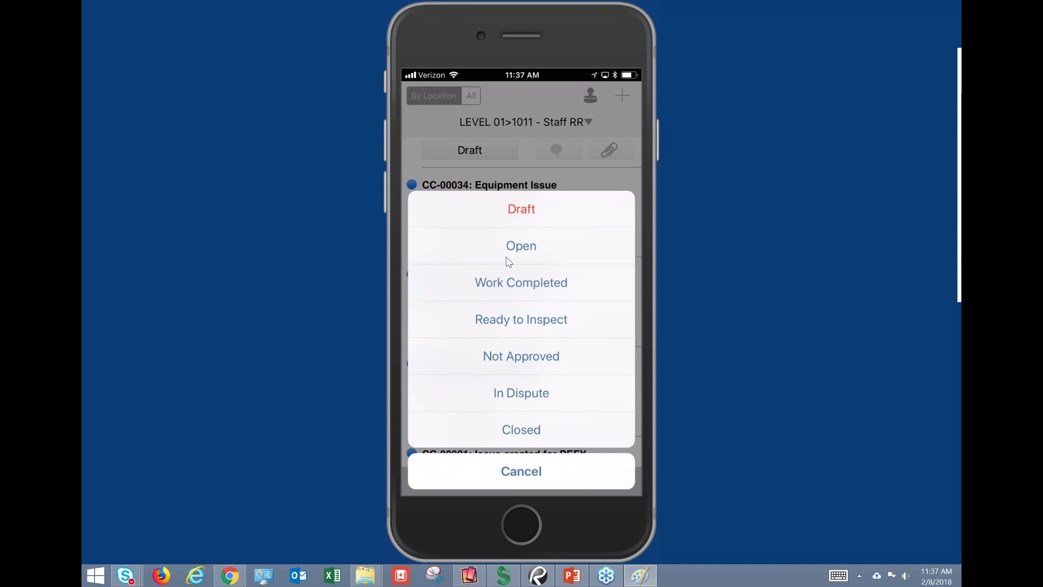
left_click(521, 319)
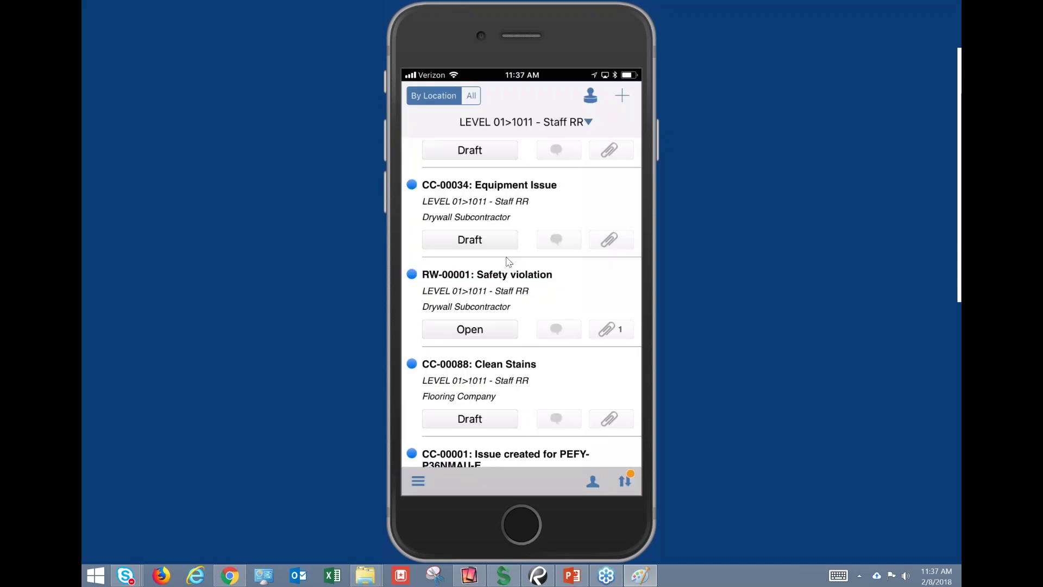
- Add the comment "Not my problem" to the Equipment Issue CC-00034
left_click(553, 245)
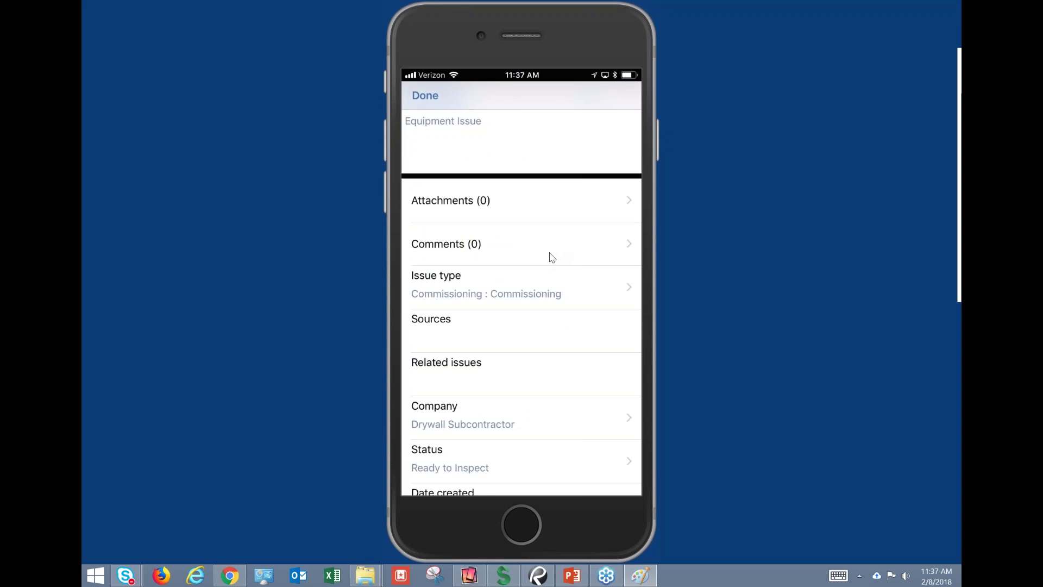
left_click(546, 259)
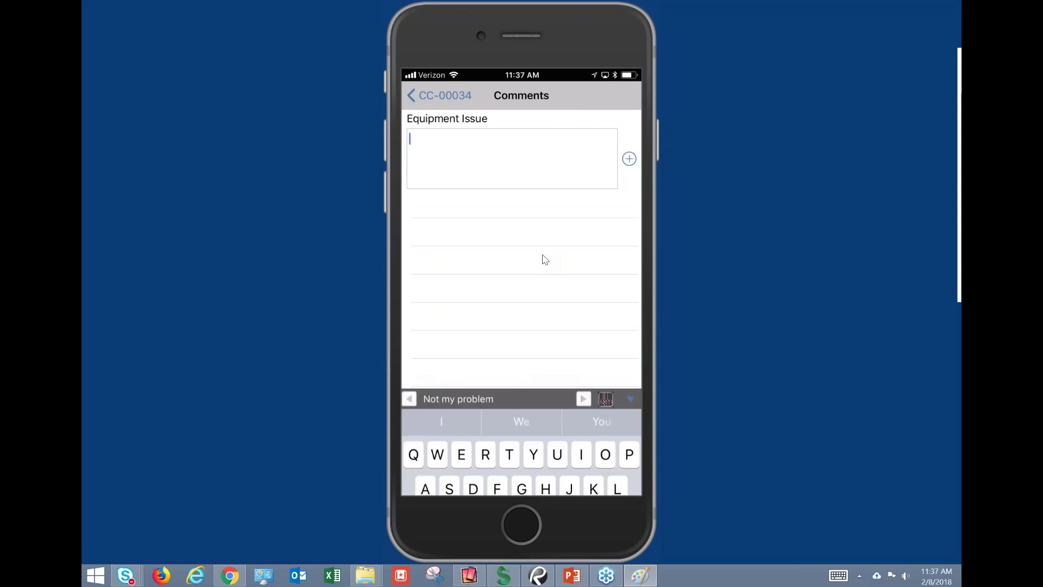
type("Not my problem")
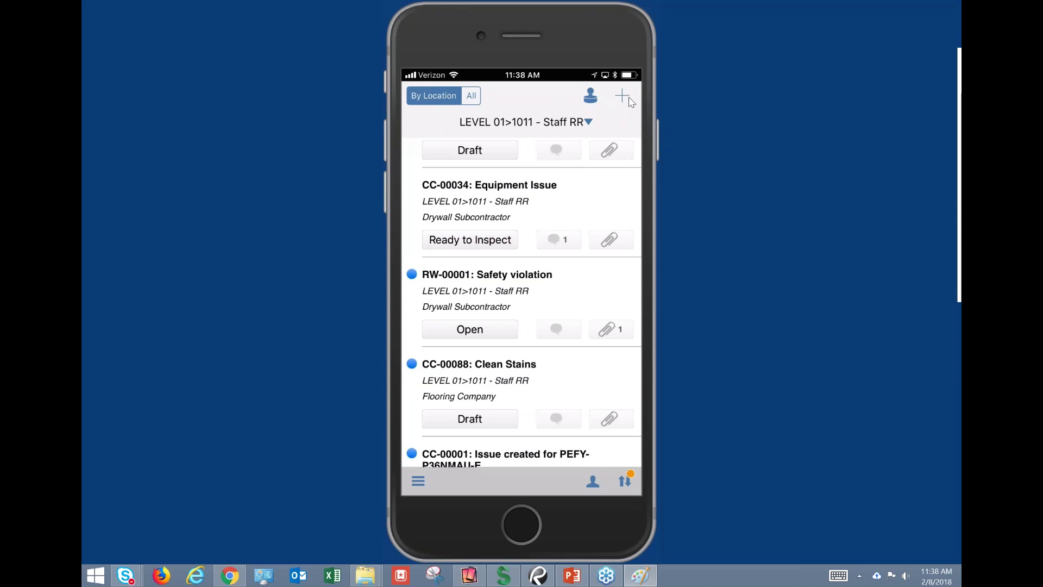
- Create a new issue described as "Hole in drywall" and assign it to the Drywall Subcontractor company
left_click(628, 98)
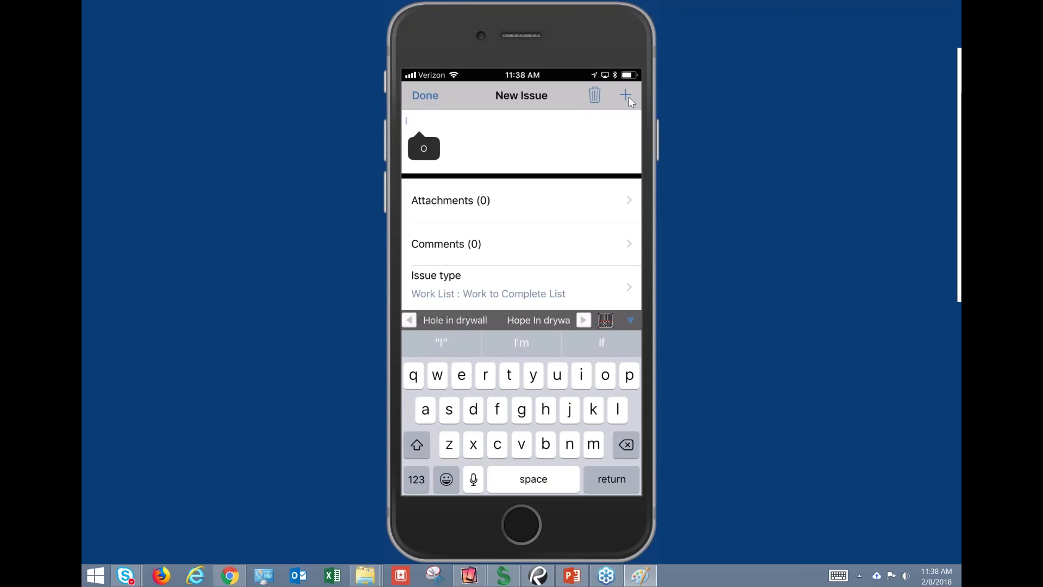
left_click(438, 321)
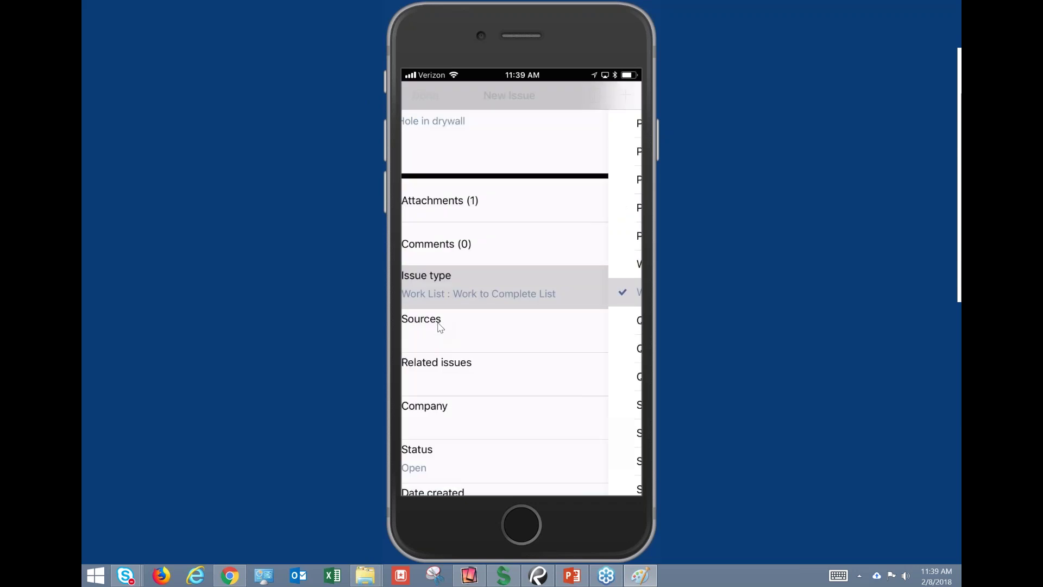
left_click(440, 327)
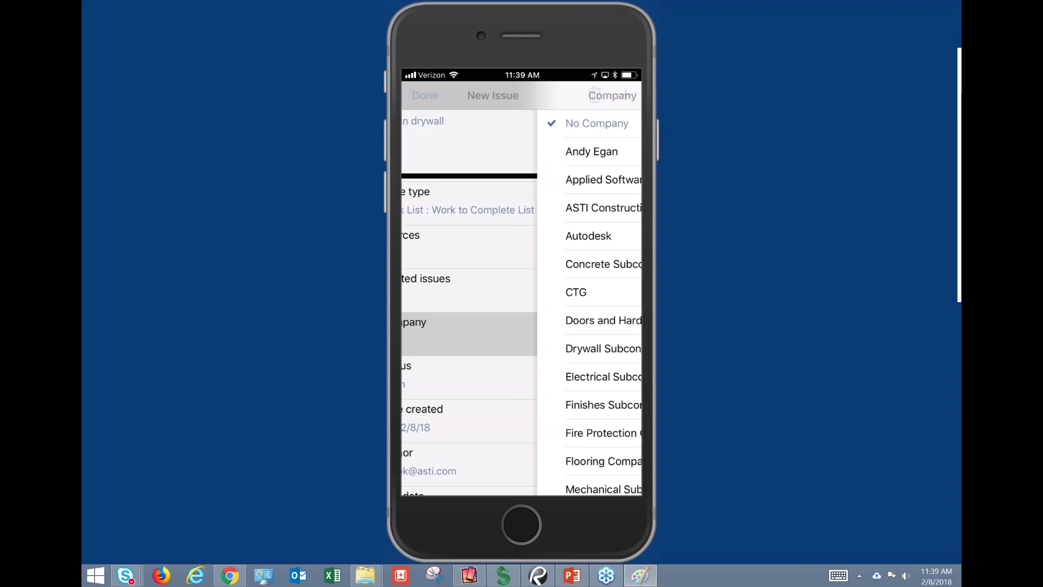
left_click(478, 347)
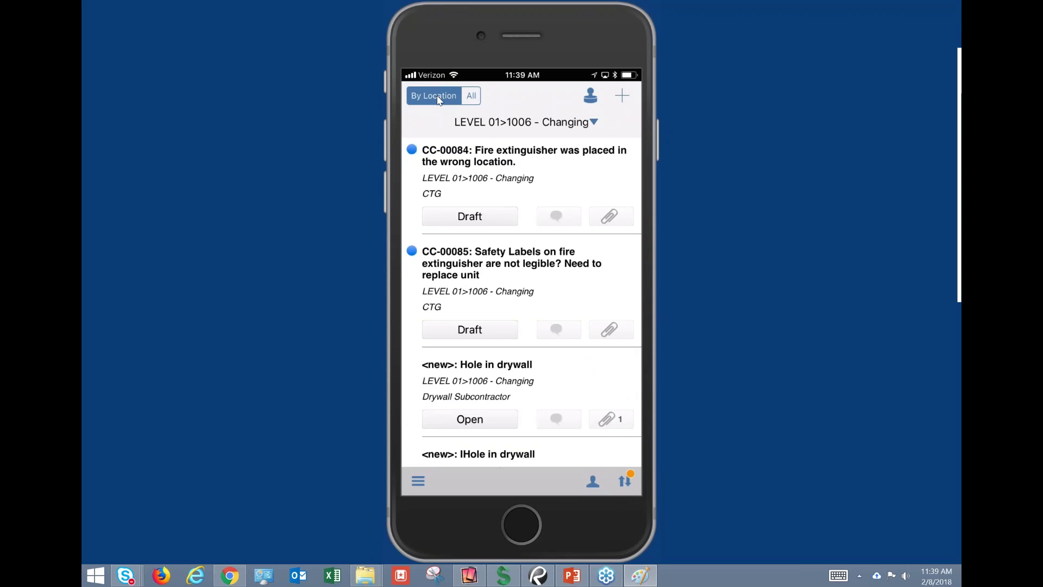
- Start a new Fire Extinguisher Checklist and answer Pass for charged, Fail for legible safety labels and + for correct location
left_click(591, 97)
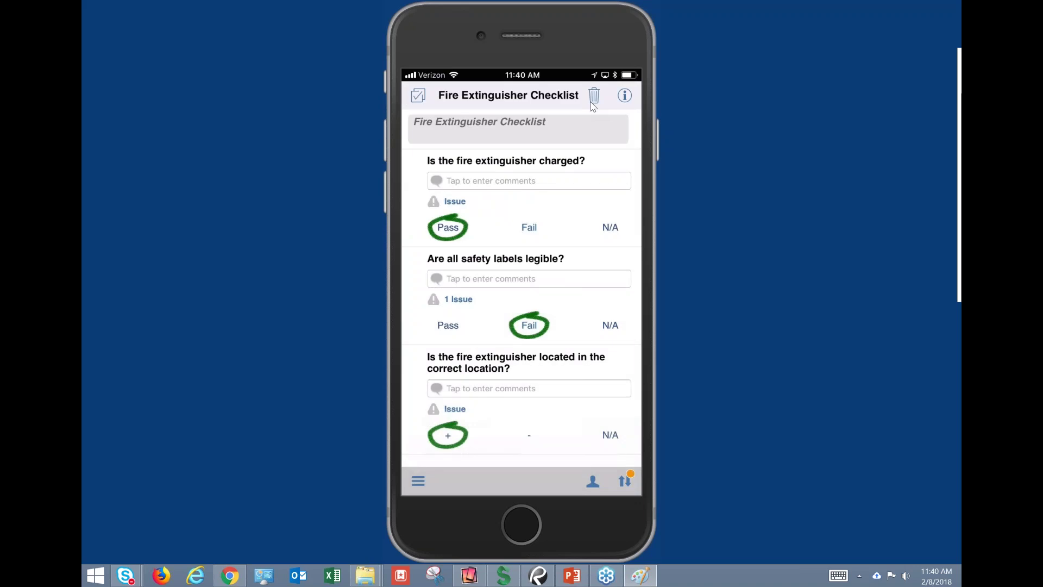
left_click(426, 106)
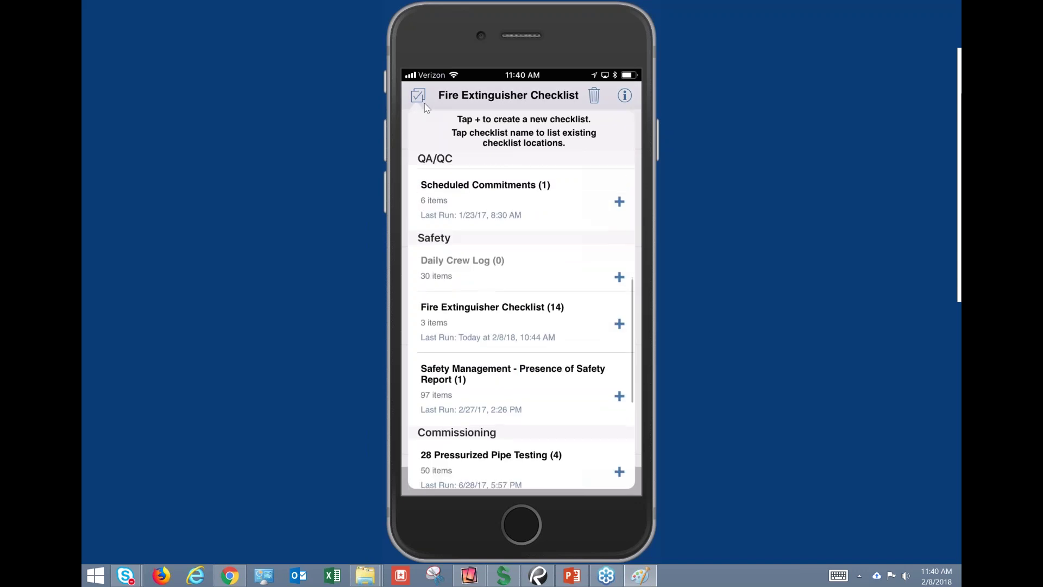
left_click(556, 319)
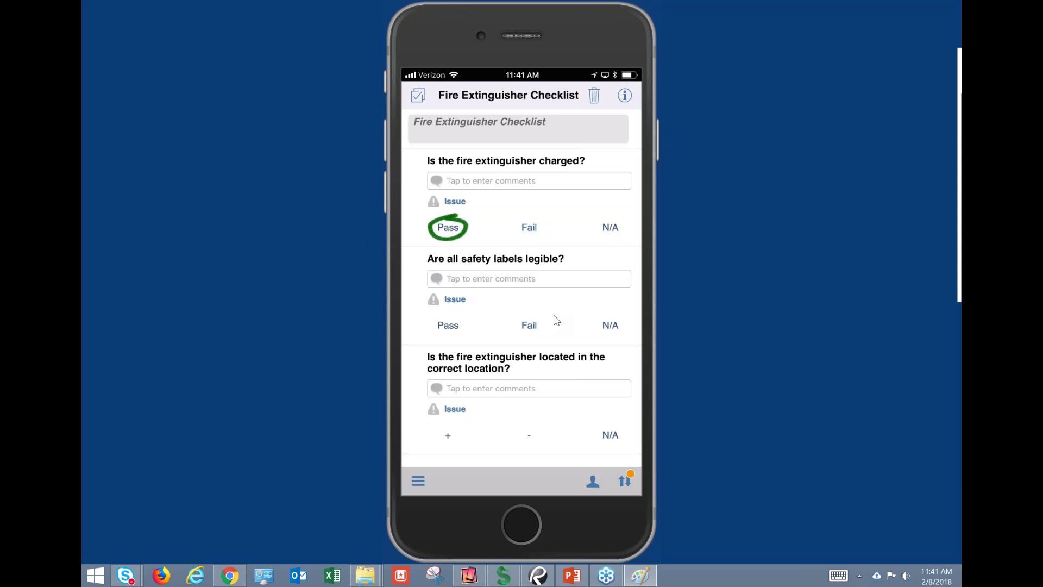
left_click(555, 321)
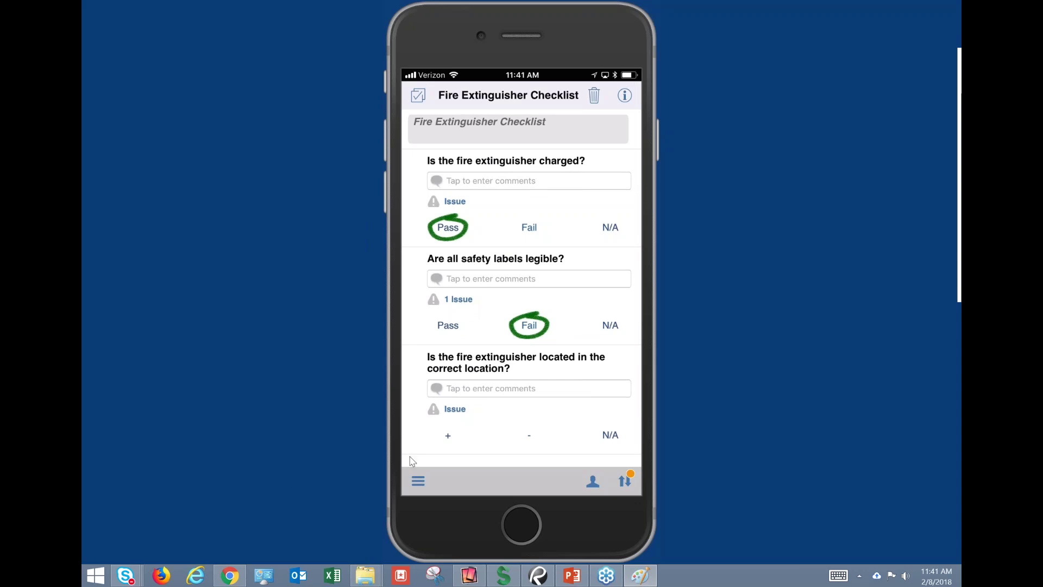
left_click(448, 436)
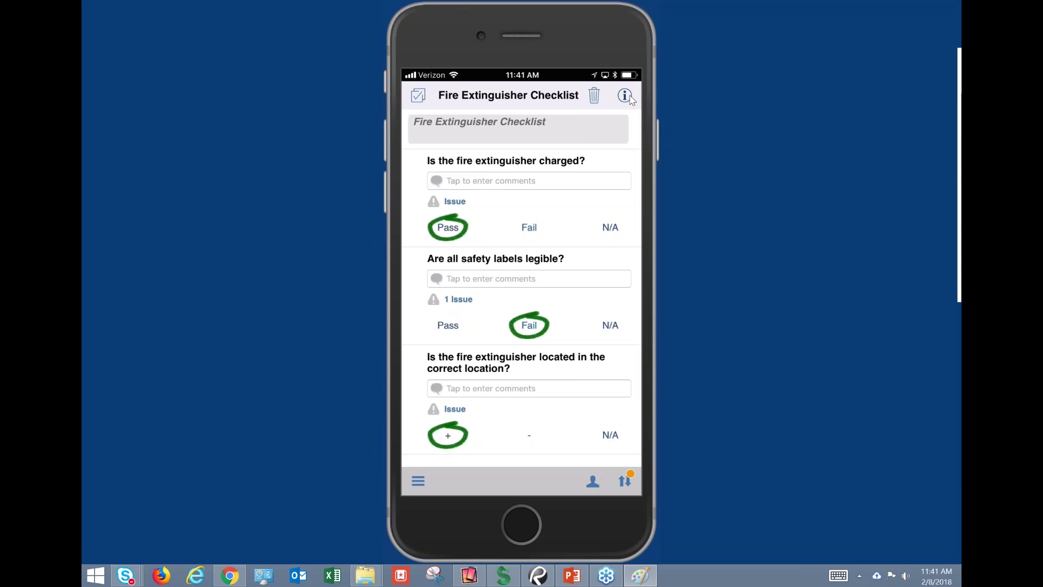
- Sign the first signature field in the header of the Fire Extinguisher Checklist by hand and return to the header
left_click(626, 97)
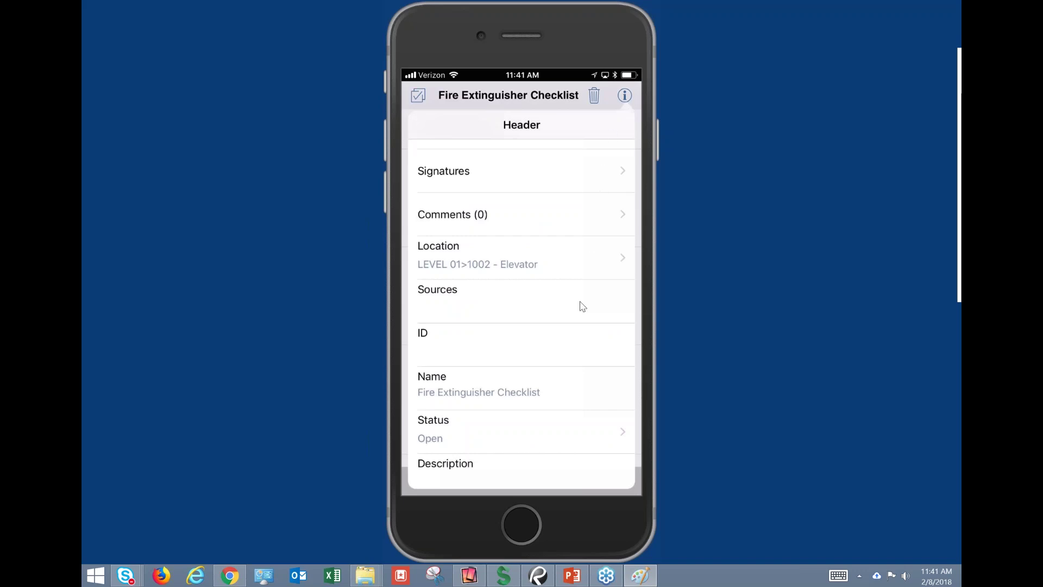
left_click(588, 181)
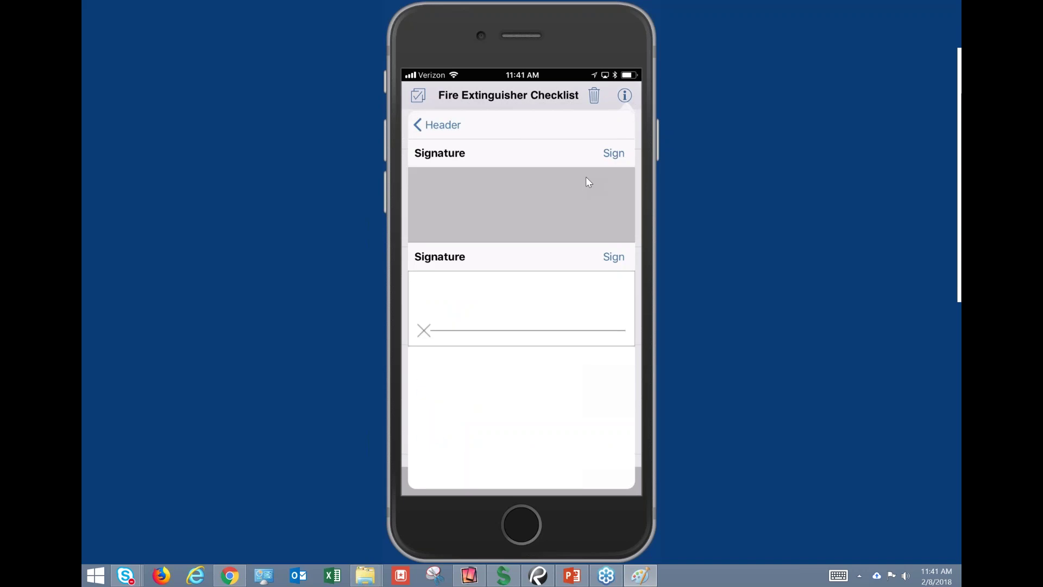
left_click(616, 147)
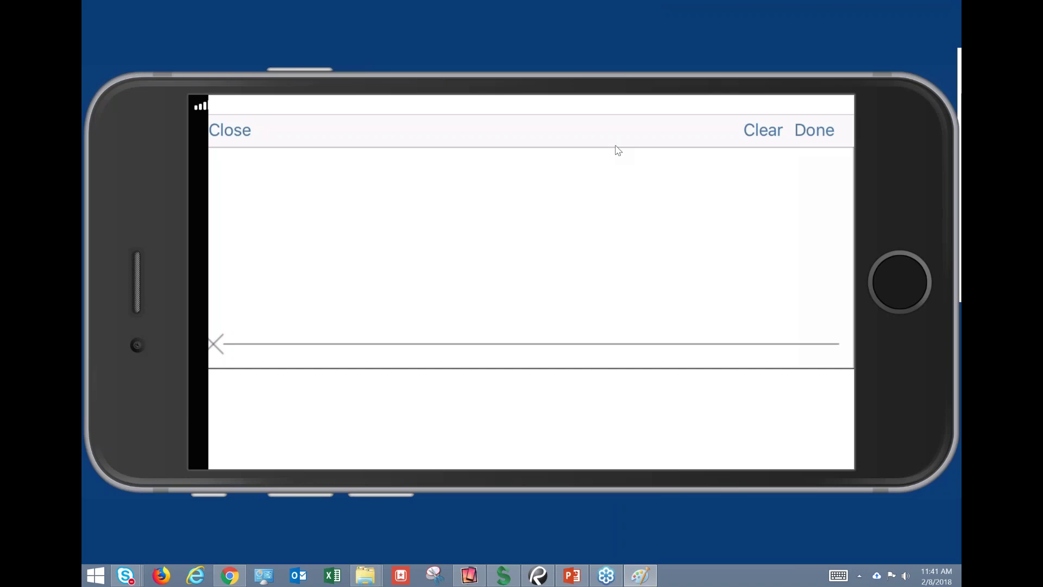
mouse_move(407, 198)
left_mouse_down()
mouse_move(454, 198)
mouse_move(486, 272)
mouse_move(522, 294)
mouse_move(535, 320)
left_mouse_up()
mouse_move(524, 278)
left_mouse_down()
mouse_move(615, 297)
mouse_move(706, 286)
left_mouse_up()
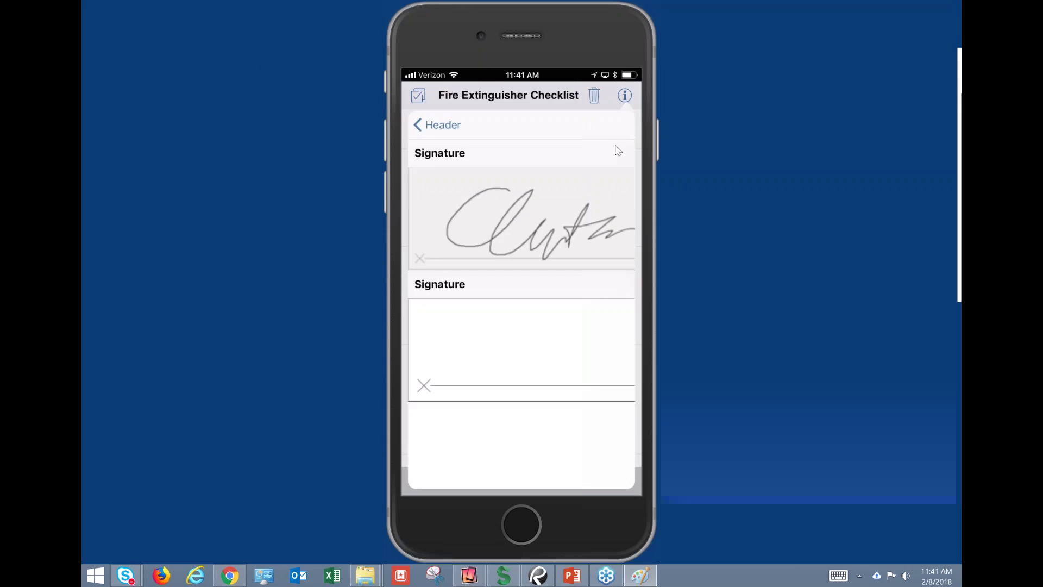
left_click(440, 126)
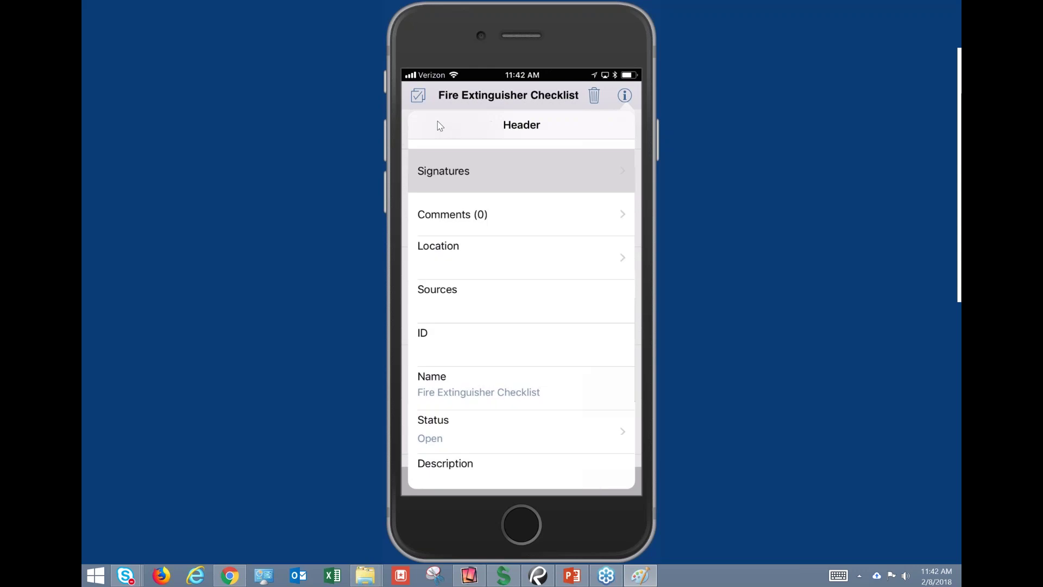
left_click(510, 232)
left_click(510, 232)
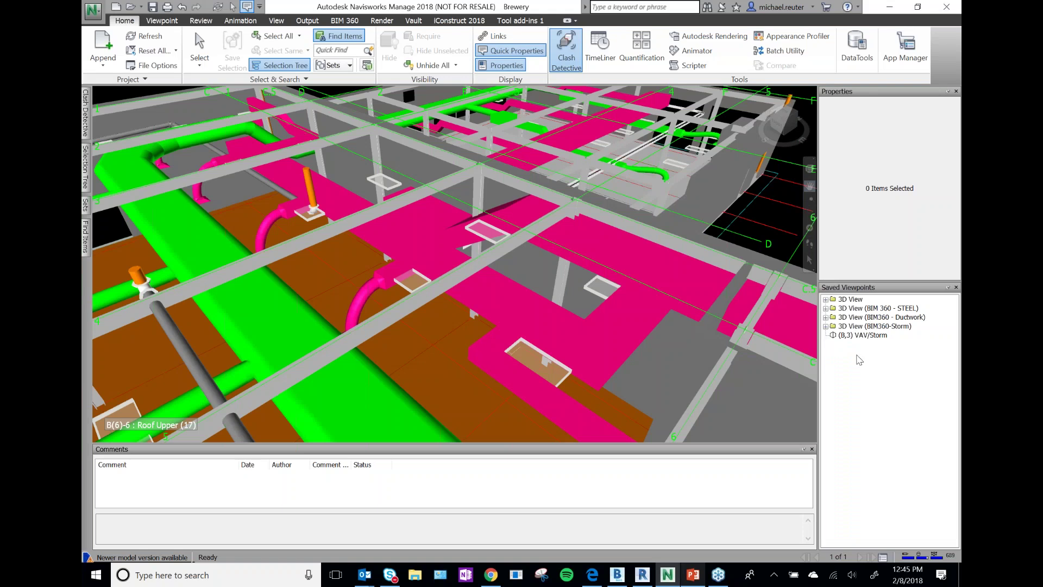
- In Navisworks, view the BIM 360 project list and the Greensboro Brewery merged models without opening another one
left_click(779, 263)
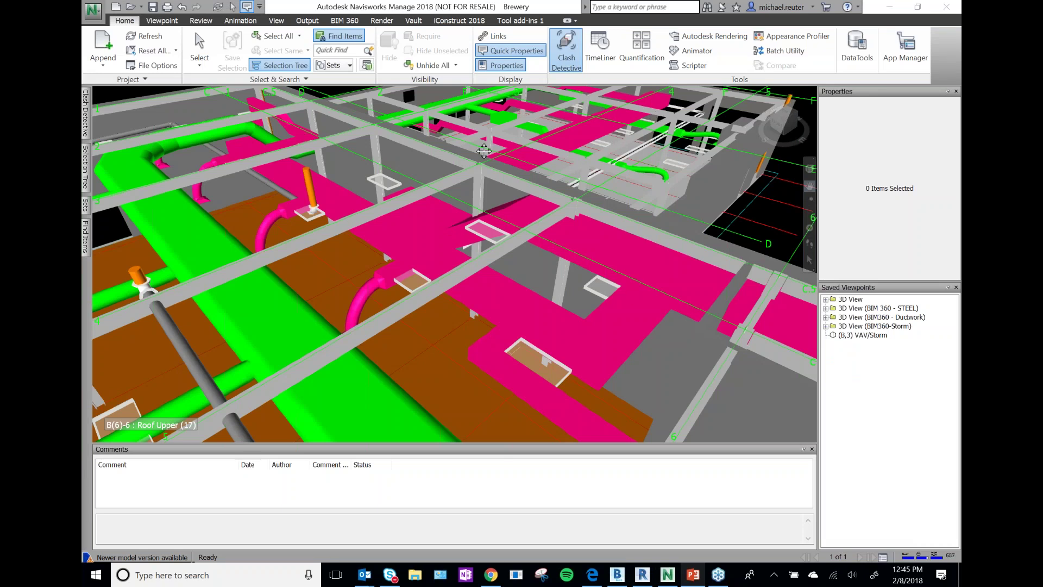
left_click(352, 23)
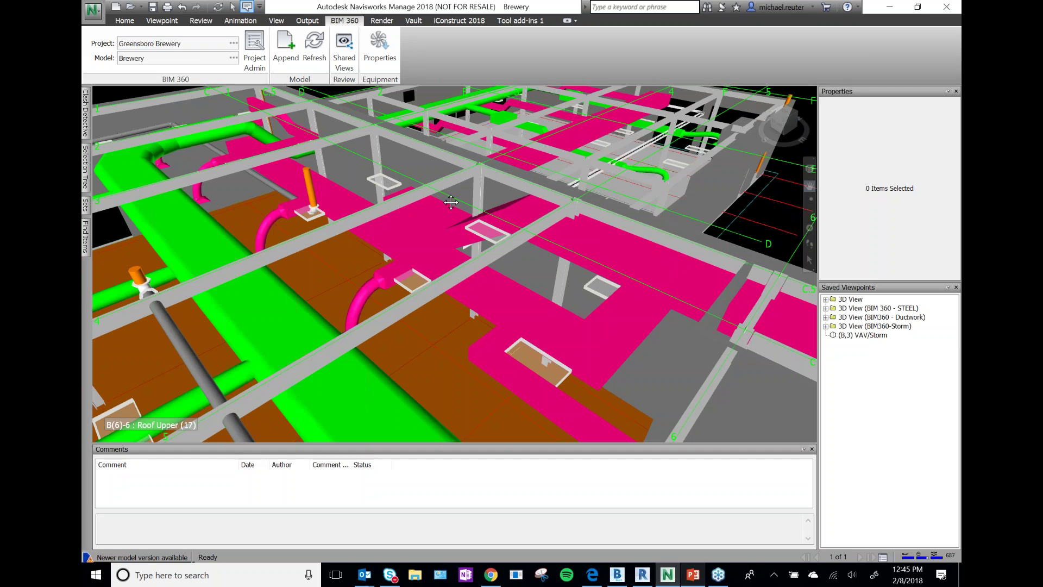
mouse_move(444, 252)
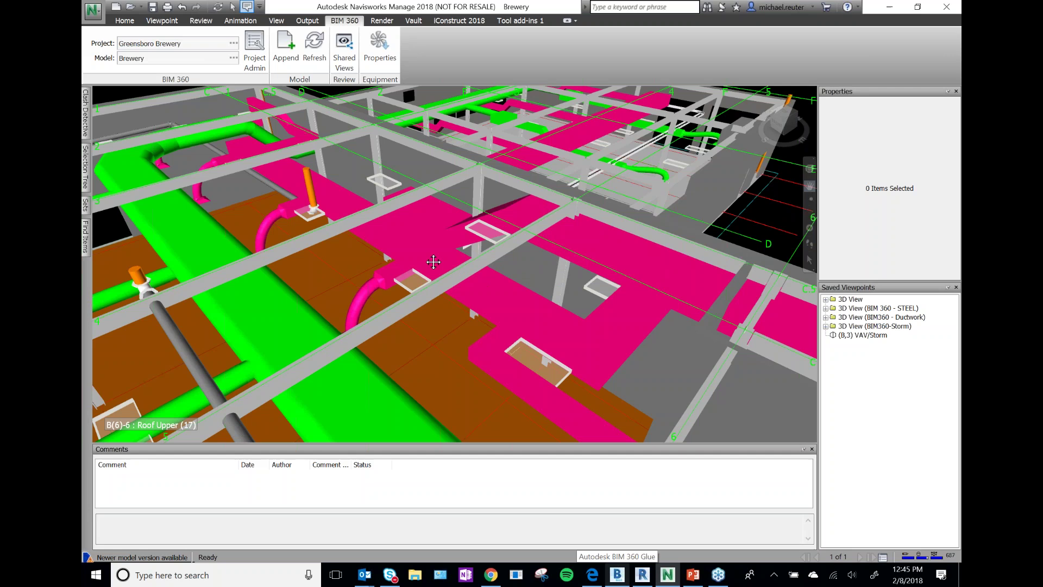
mouse_move(355, 235)
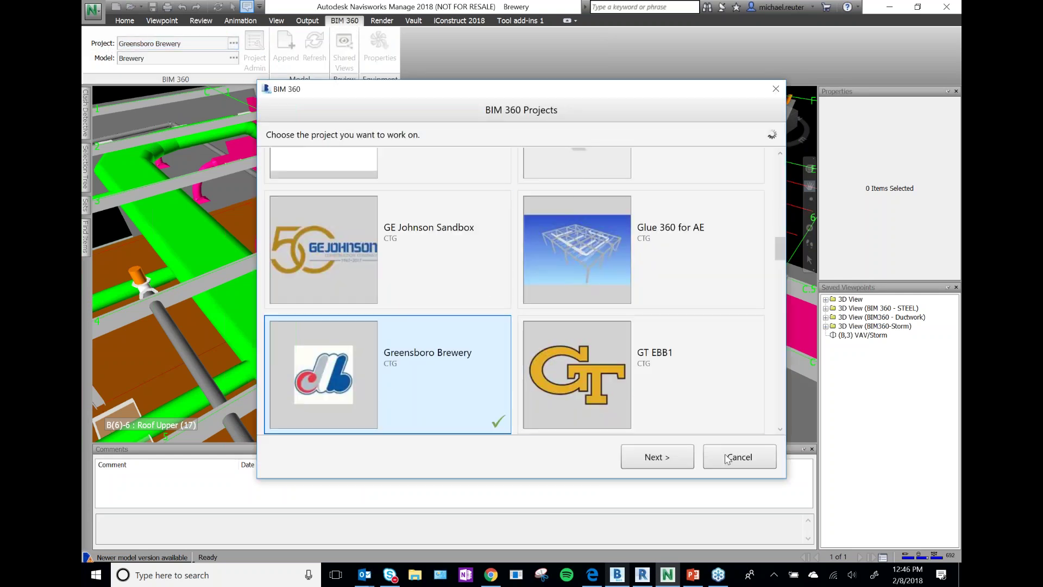
left_click(731, 454)
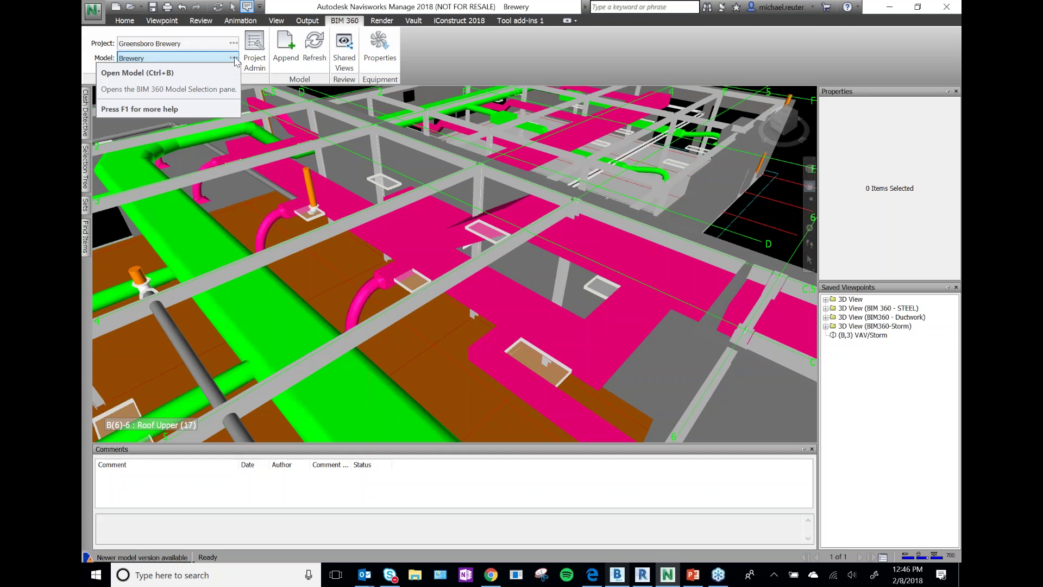
left_click(234, 59)
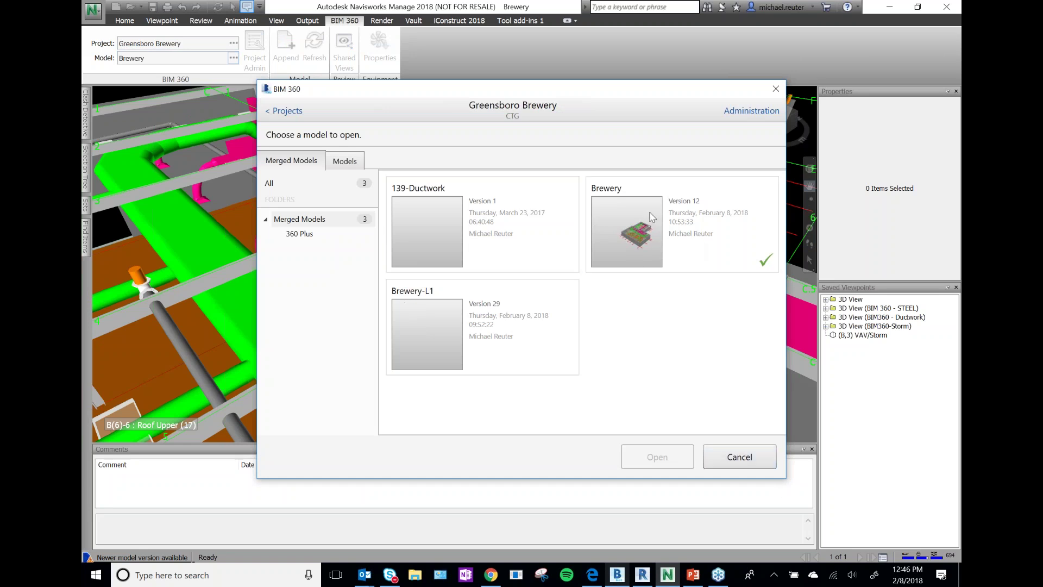
left_click(741, 454)
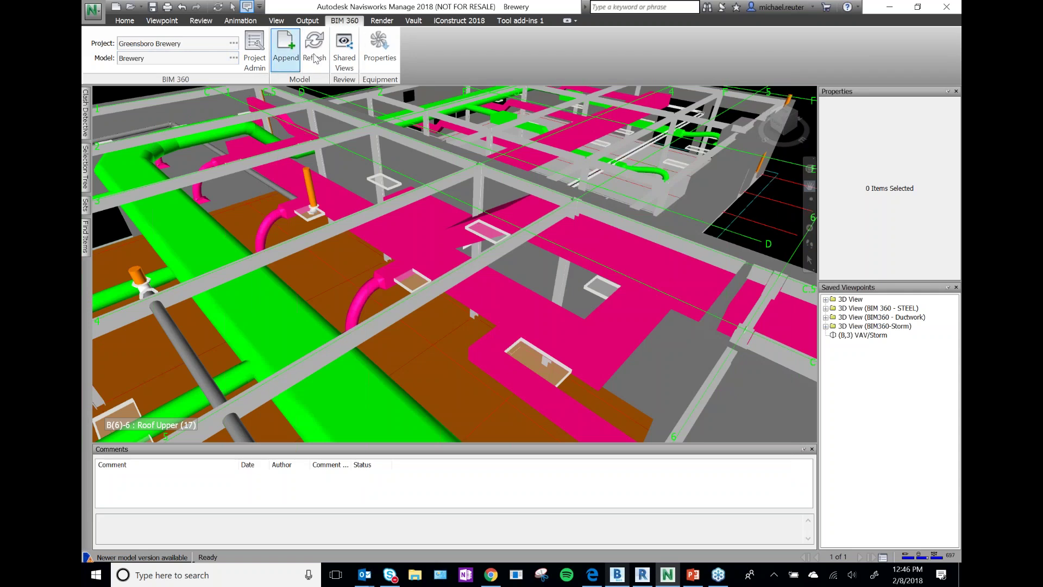
- Refresh the Brewery model from BIM 360
left_click(319, 59)
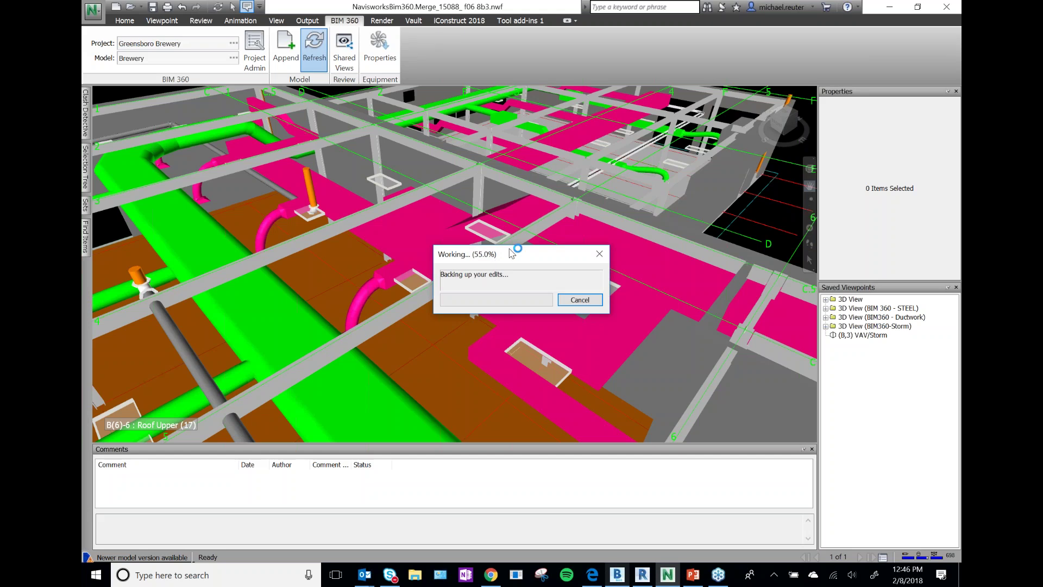
left_click(643, 114)
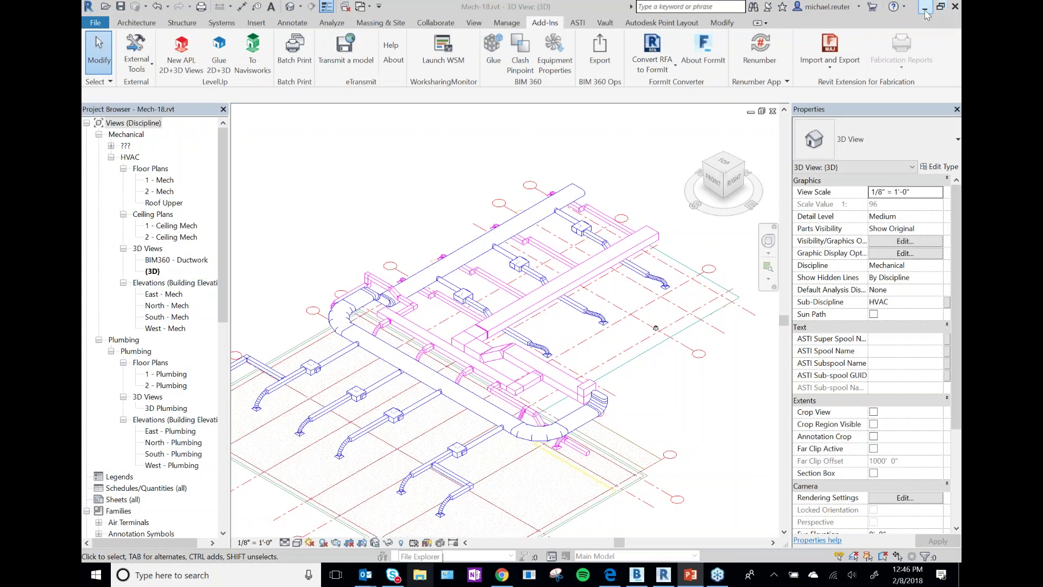
- Minimize the Revit and BIM 360 Glue windows and open Brewery.nwf from the desktop in Navisworks
left_click(925, 9)
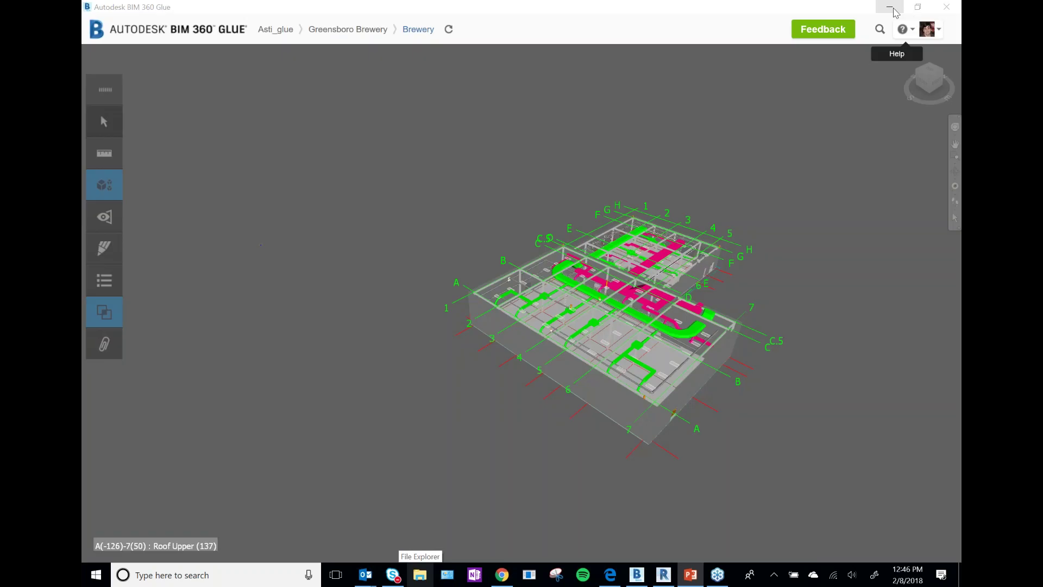
left_click(891, 7)
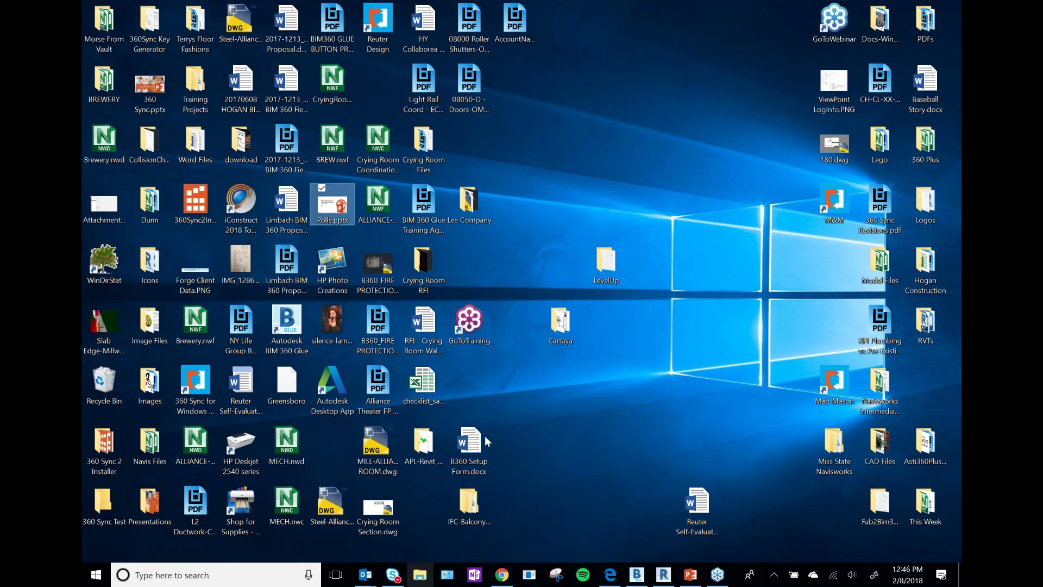
left_click(205, 326)
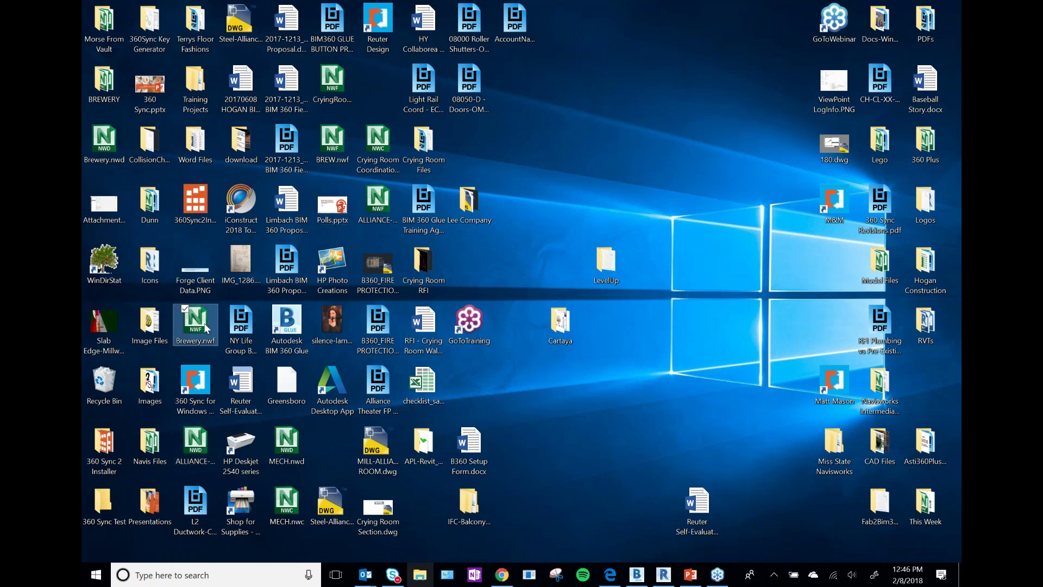
double_click(199, 326)
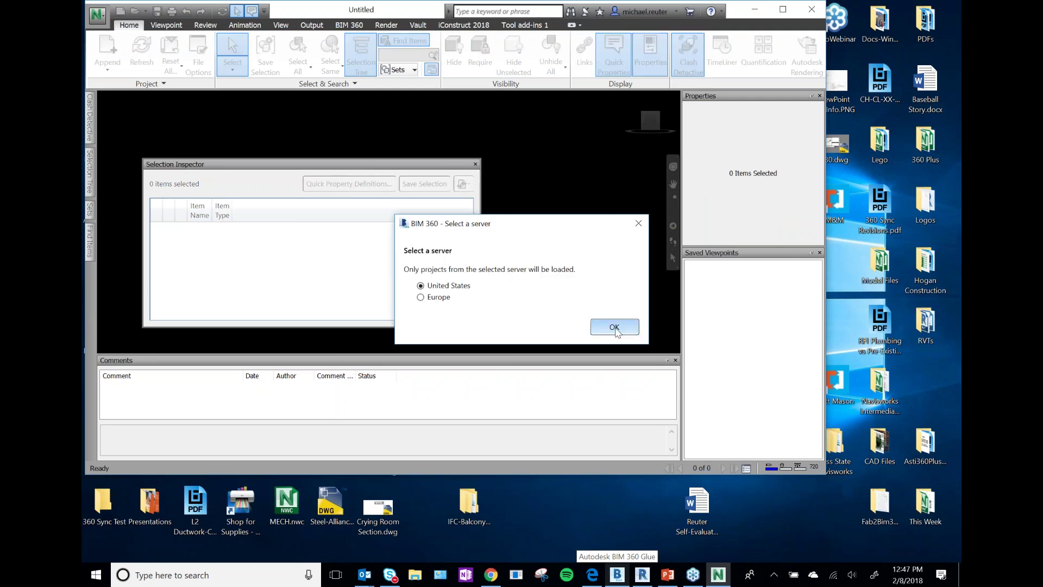
- Confirm the United States server for BIM 360 projects in Navisworks and switch to the Brewery model in BIM 360 Glue
left_click(614, 327)
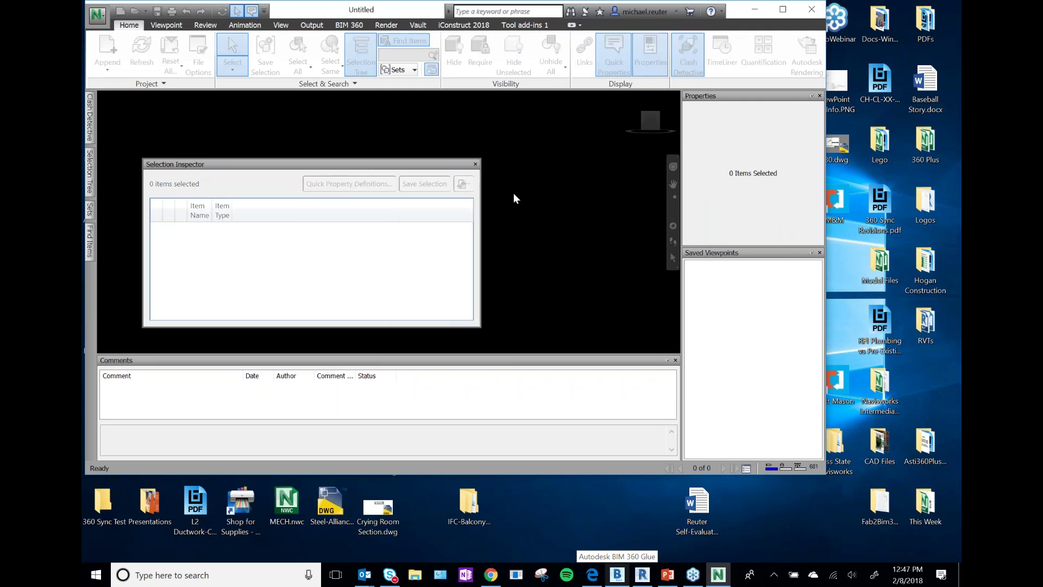
left_click(642, 576)
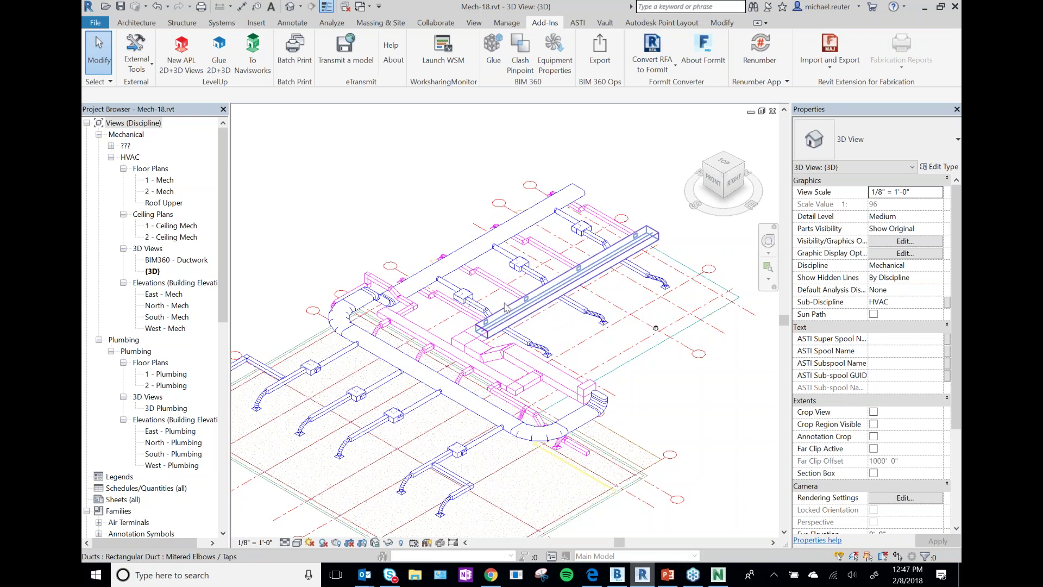
left_click(617, 575)
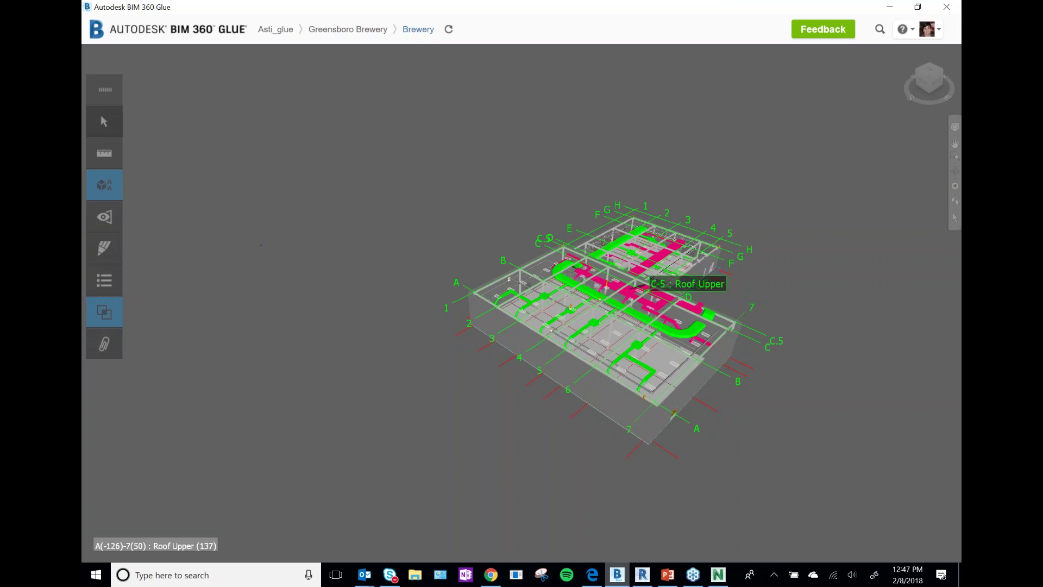
- Examine the Brewery model's ductwork and steel up close, including from directly above around grid lines C to D
scroll(647, 293, "up", 3)
scroll(648, 293, "up", 2)
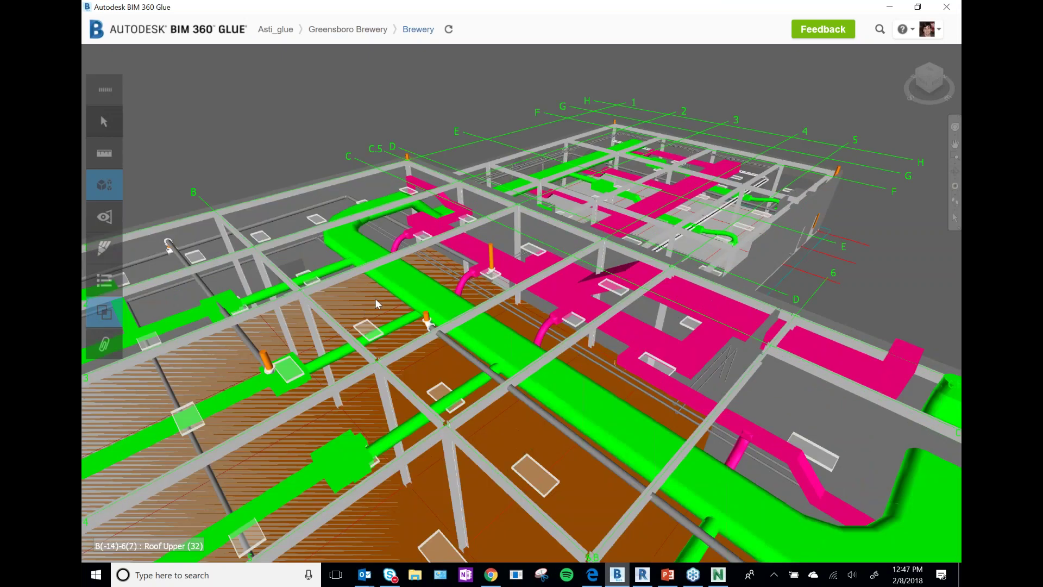
scroll(647, 294, "up", 3)
left_click(930, 70)
left_click(950, 52)
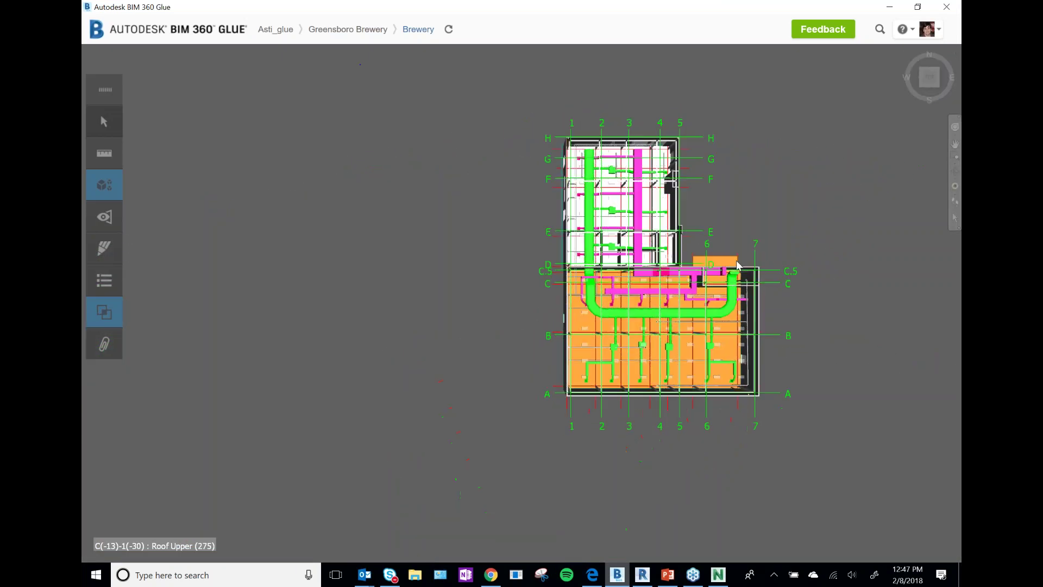
scroll(716, 272, "up", 2)
scroll(729, 307, "up", 2)
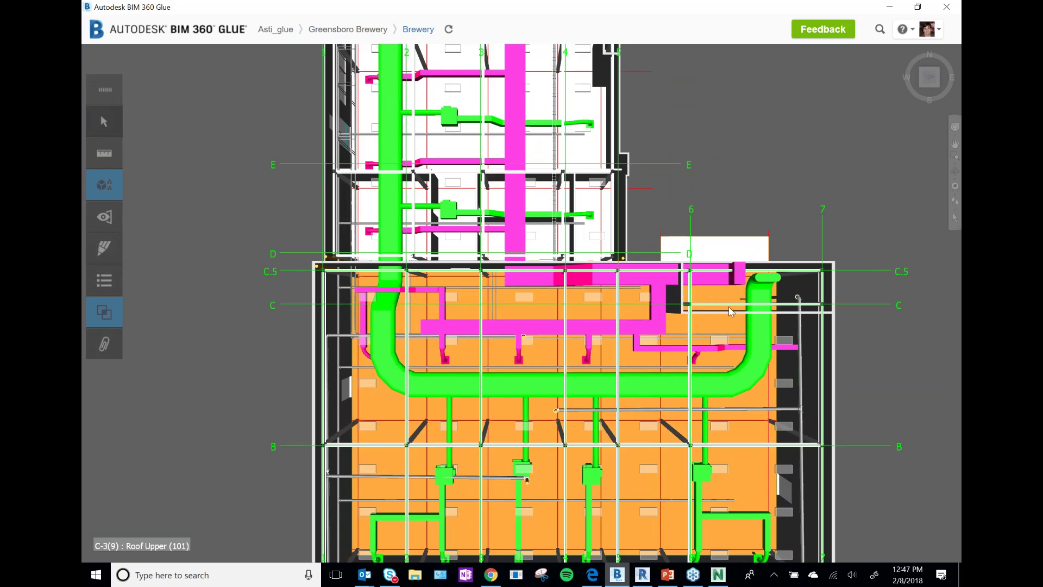
scroll(729, 306, "up", 2)
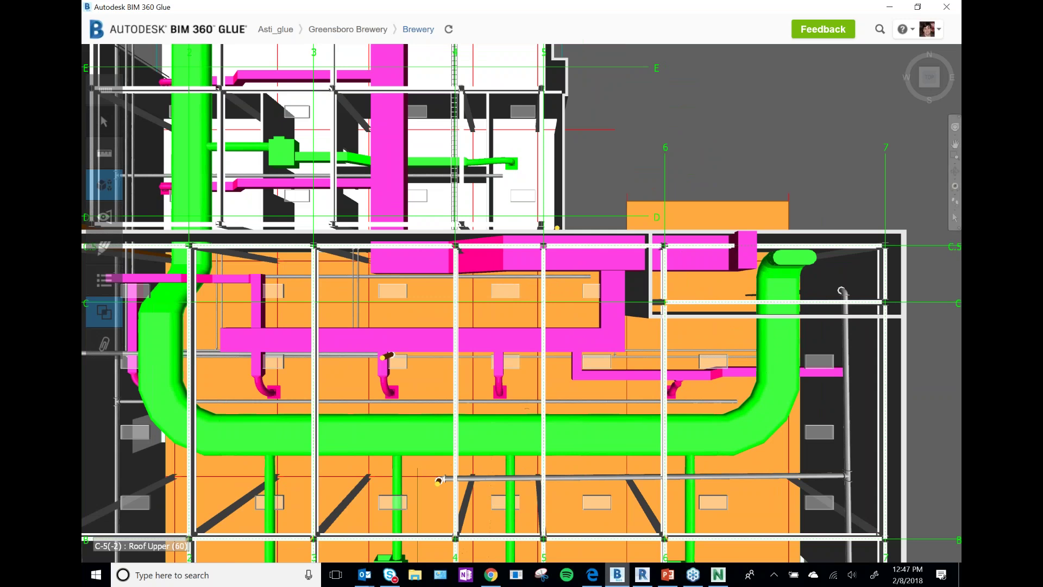
- Open the clash result sets, update the Duct-Steel results for the changed models and dismiss the clashes overview
left_click(275, 28)
left_click(103, 314)
left_click_drag(876, 411, 276, 71)
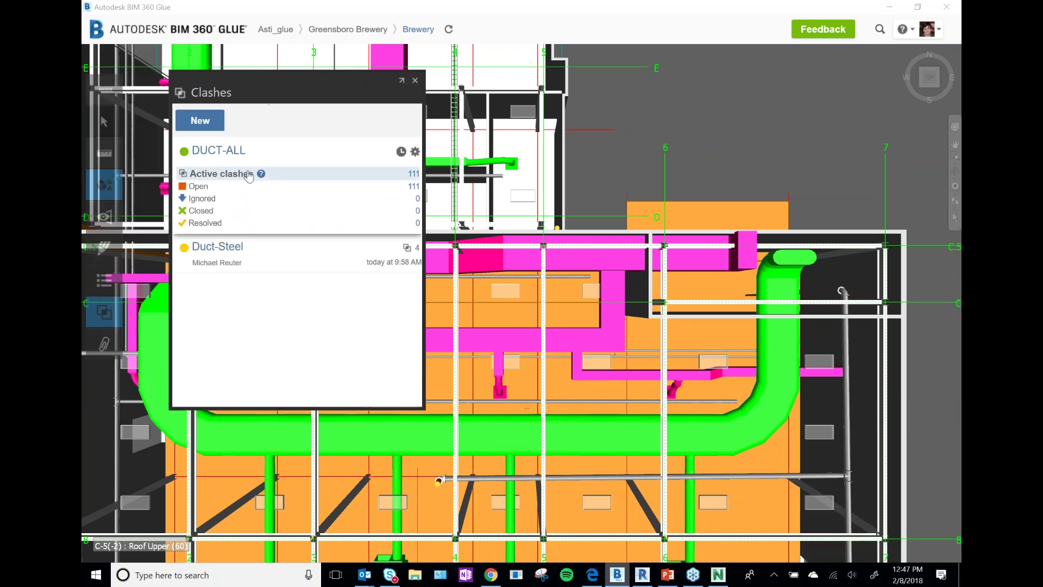
left_click(270, 255)
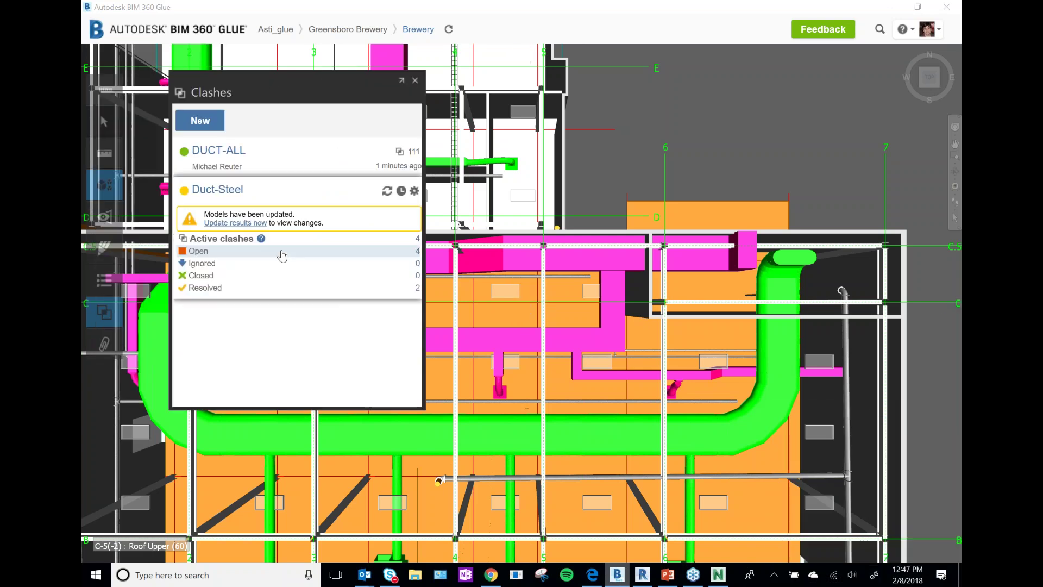
left_click(256, 223)
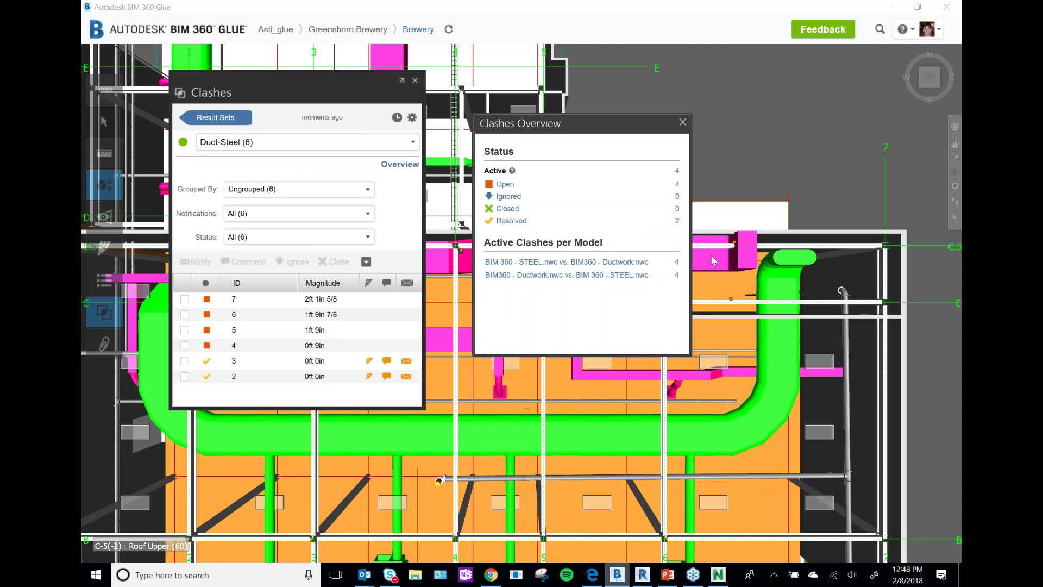
left_click(681, 123)
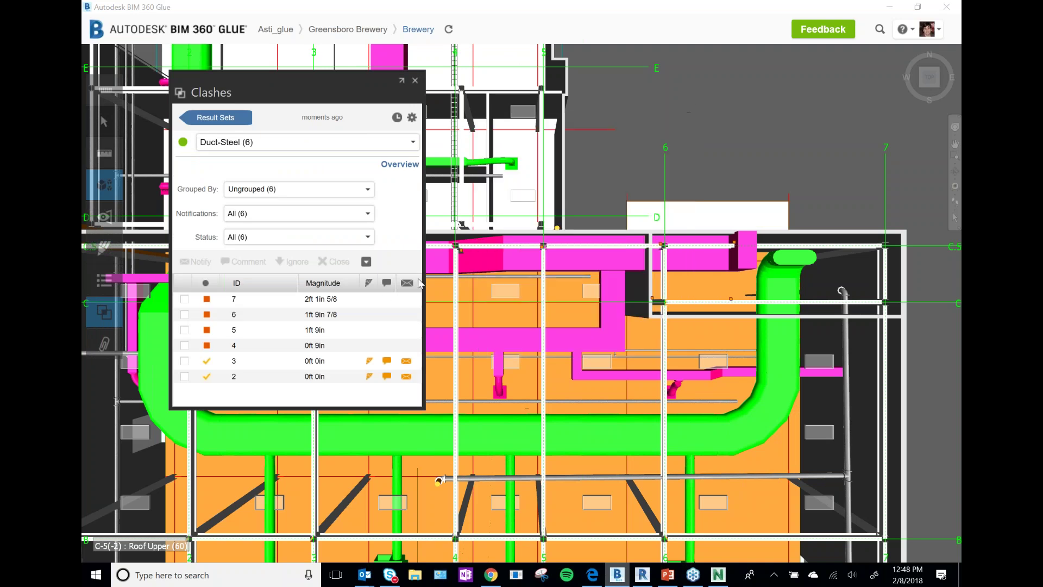
- Open Duct-Steel clash 7 and save a freehand markup circling the clashing duct and steel column
left_click(324, 300)
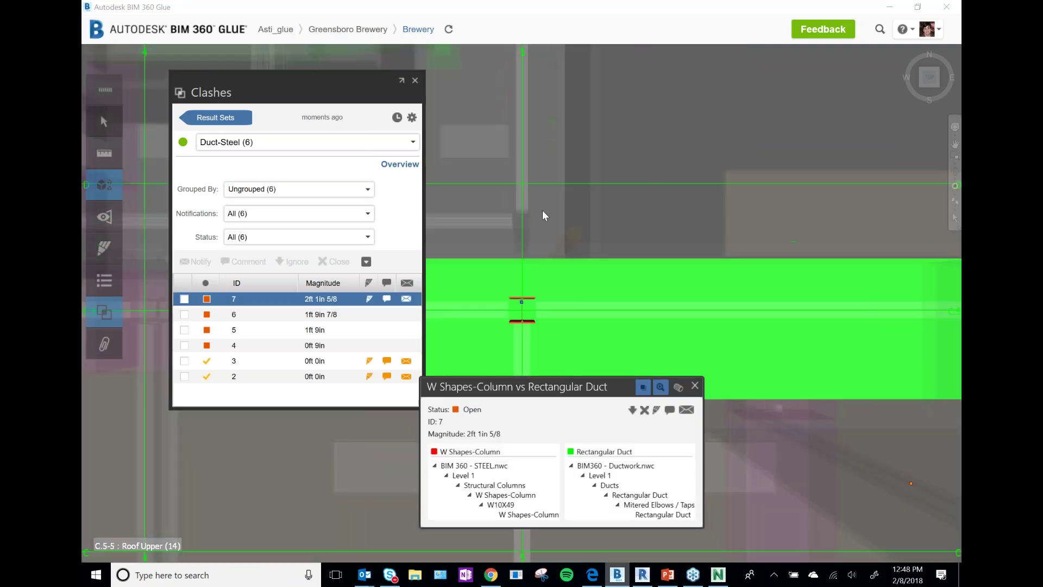
left_click(368, 299)
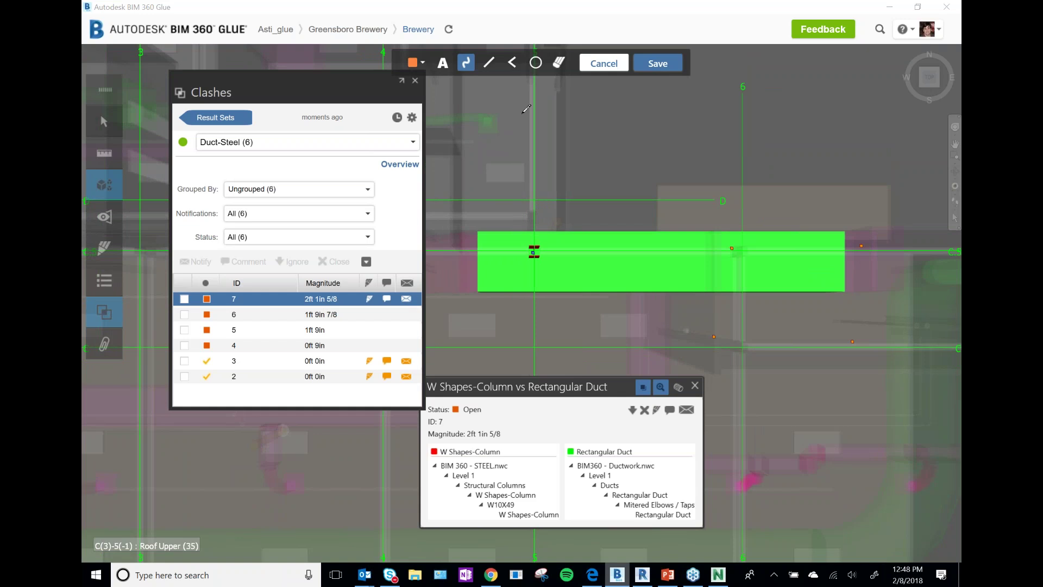
left_click_drag(590, 214, 468, 205)
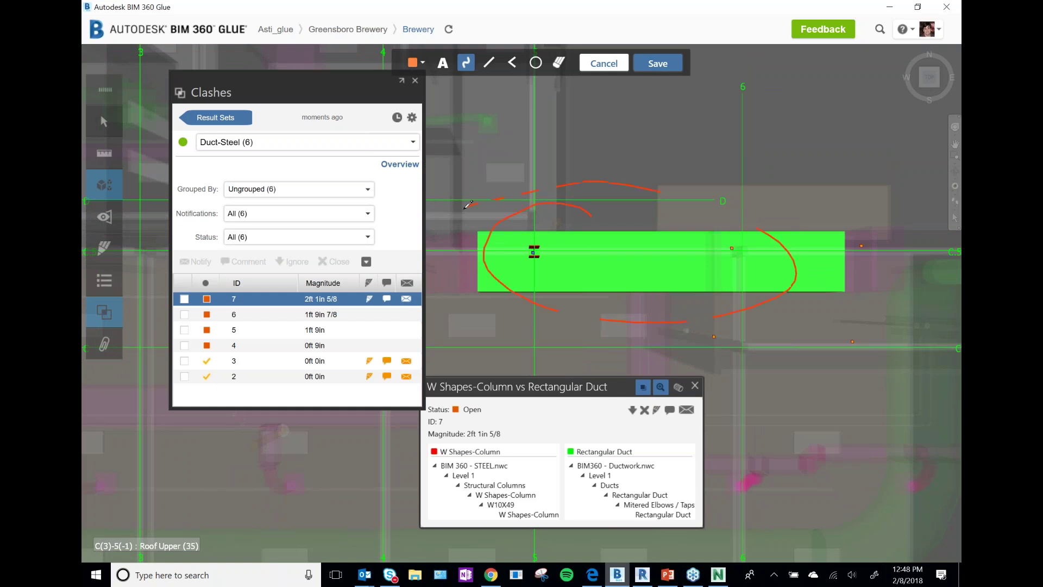
left_click(658, 63)
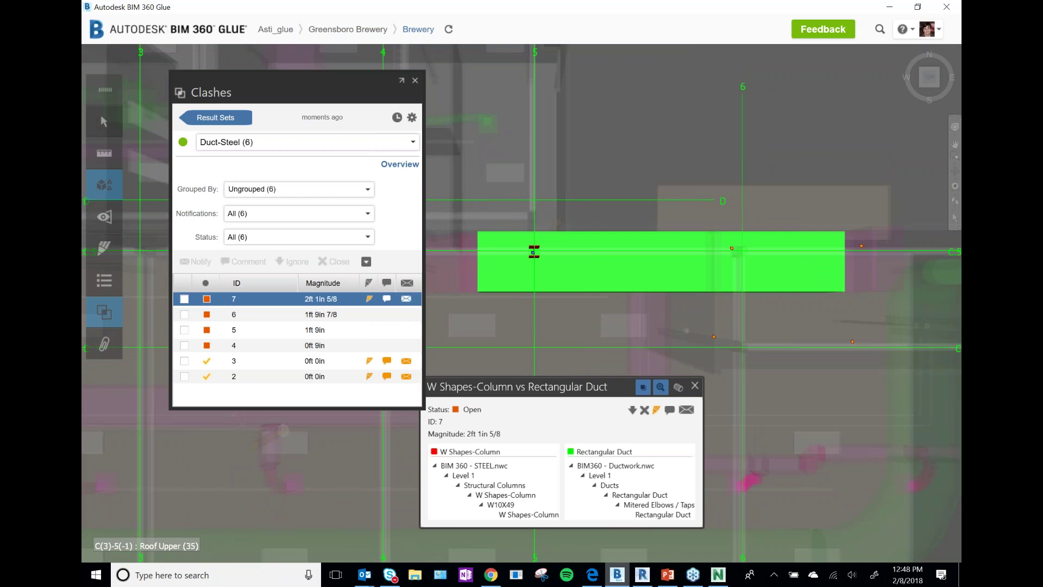
- Add the comment "Move Duct S to miss Steel" to clash 7
left_click(387, 300)
type("mOVE d")
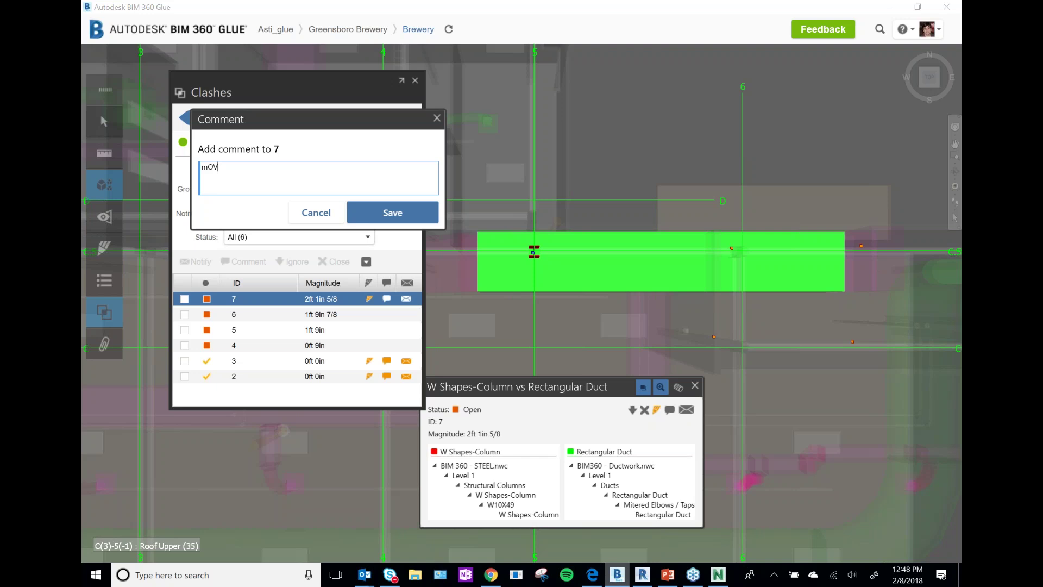
key("BackSpace")
key("BackSpace")
key("BackSpace")
key("BackSpace")
key("BackSpace")
key("BackSpace")
type("Move Duct S to miss Steel")
key("Return")
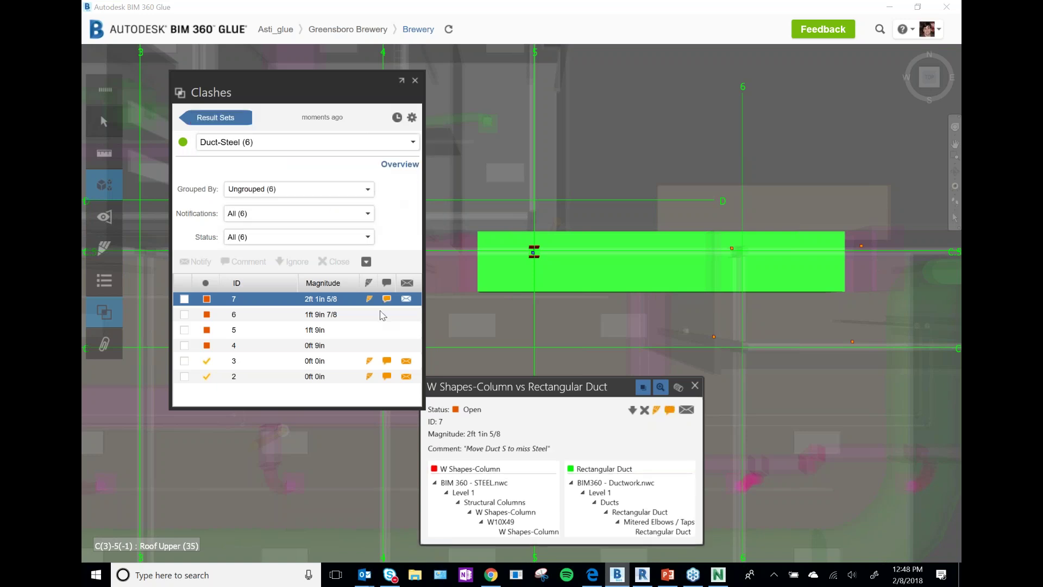
- Notify the second listed project member of clash 7 with the message "Please move the ductwork S to miss the steel"
left_click(406, 299)
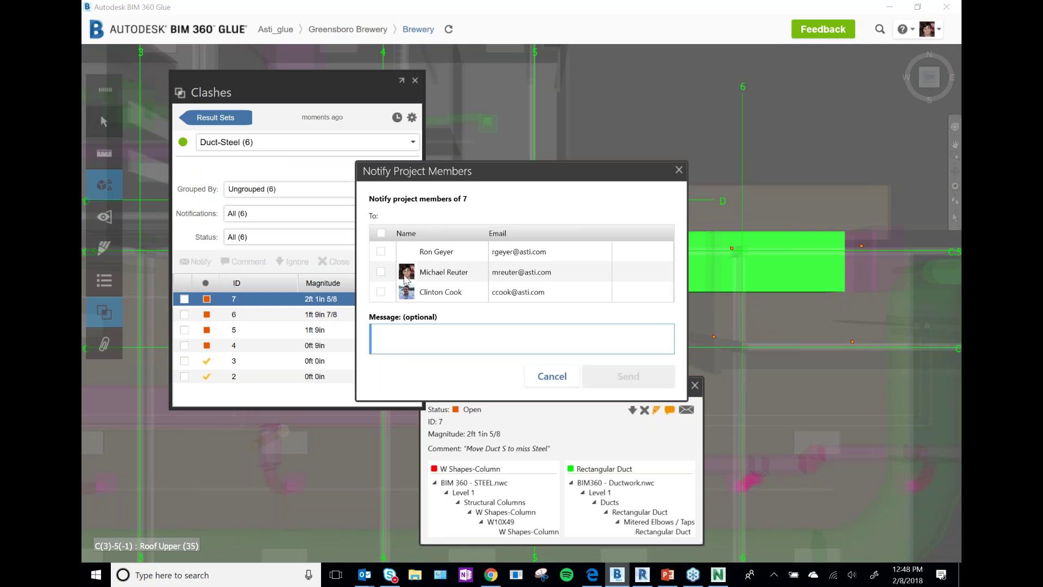
left_click(380, 272)
left_click(470, 335)
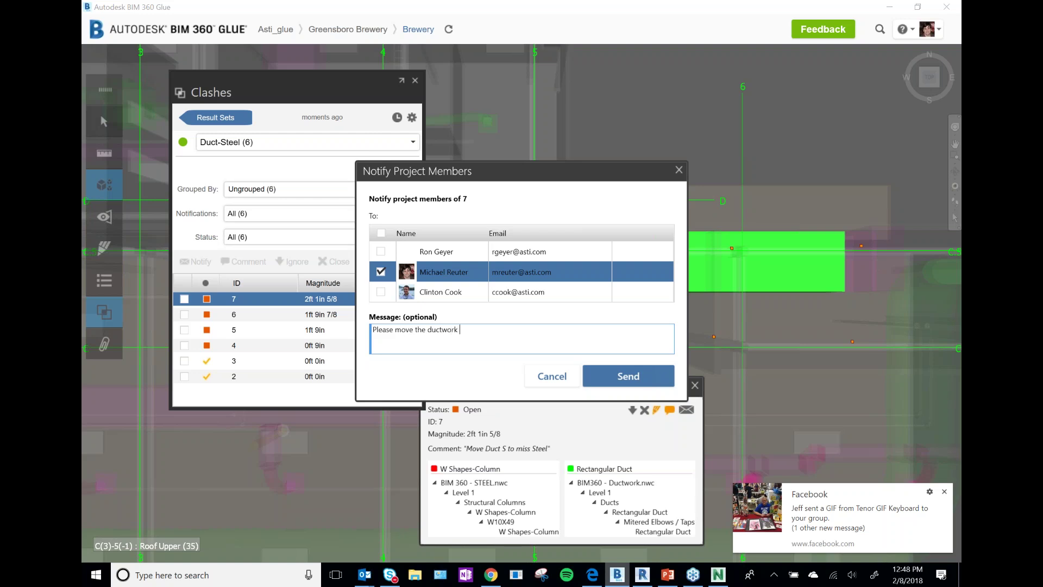
type("Please move the ductwork S to miss the steel")
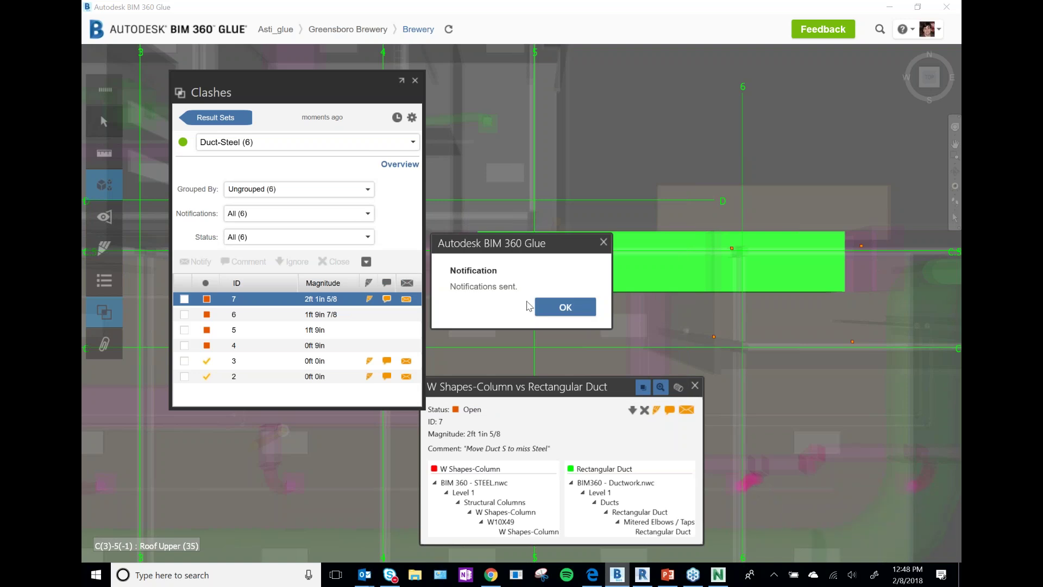
left_click(577, 308)
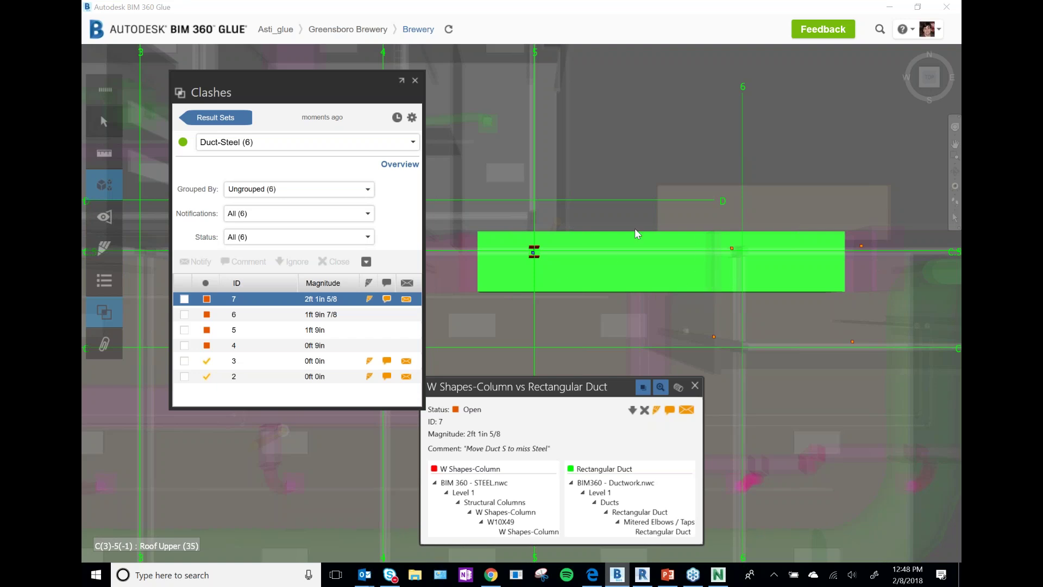
- Switch to Revit and open the Duct-Steel result set dated 2/08/2018 12:48 PM with Clash Pinpoint
left_click(642, 576)
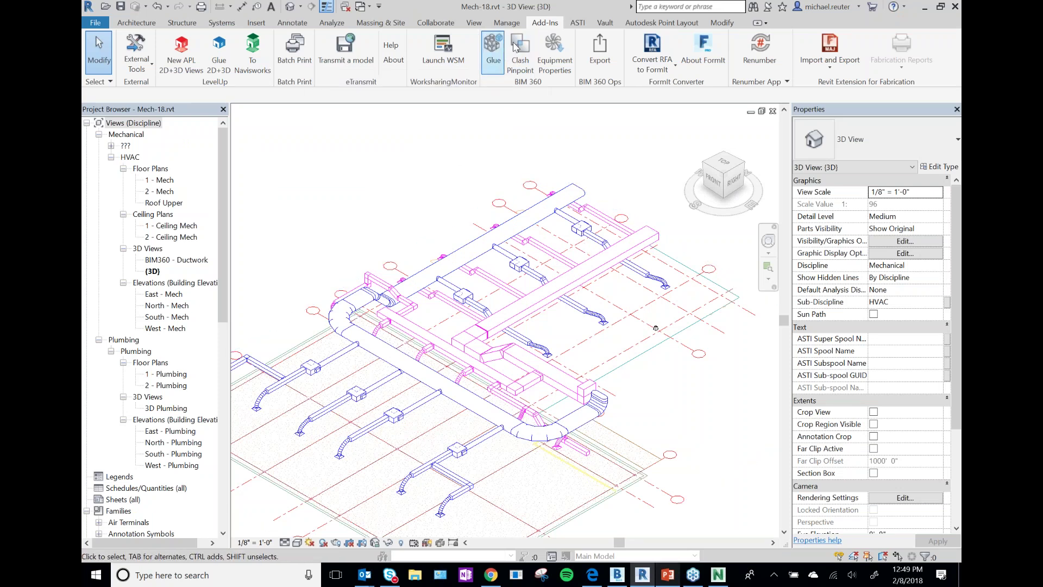
left_click(530, 62)
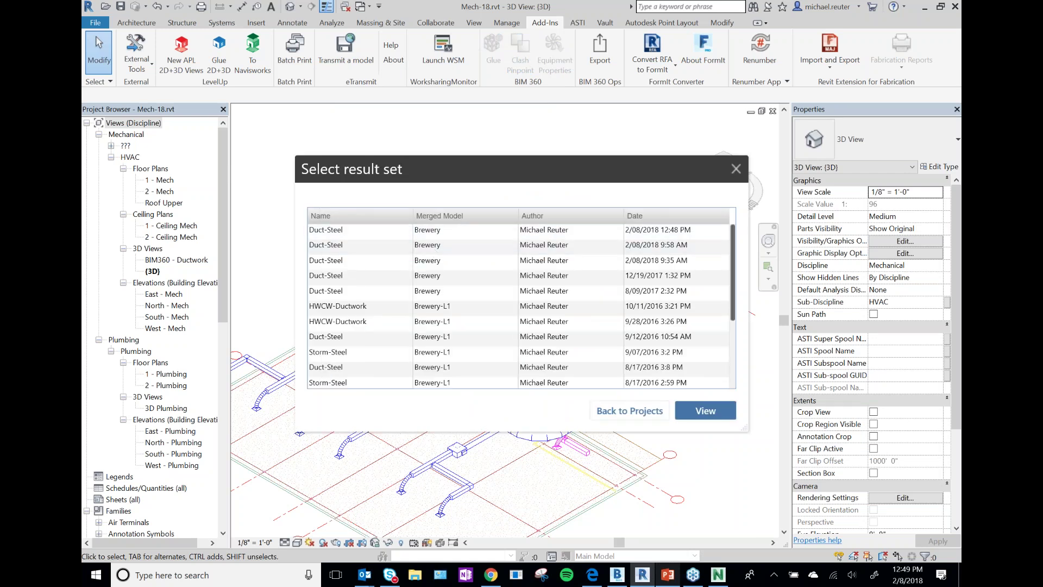
left_click(325, 232)
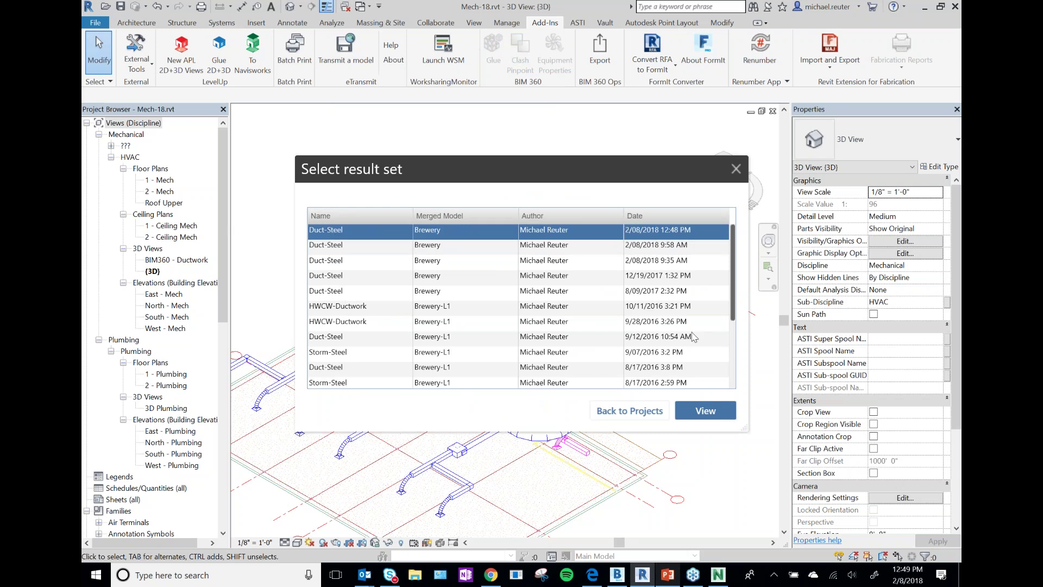
left_click(706, 410)
- Display clash 7 in the 3D view and move the clash list clear of the duct
left_click(322, 226)
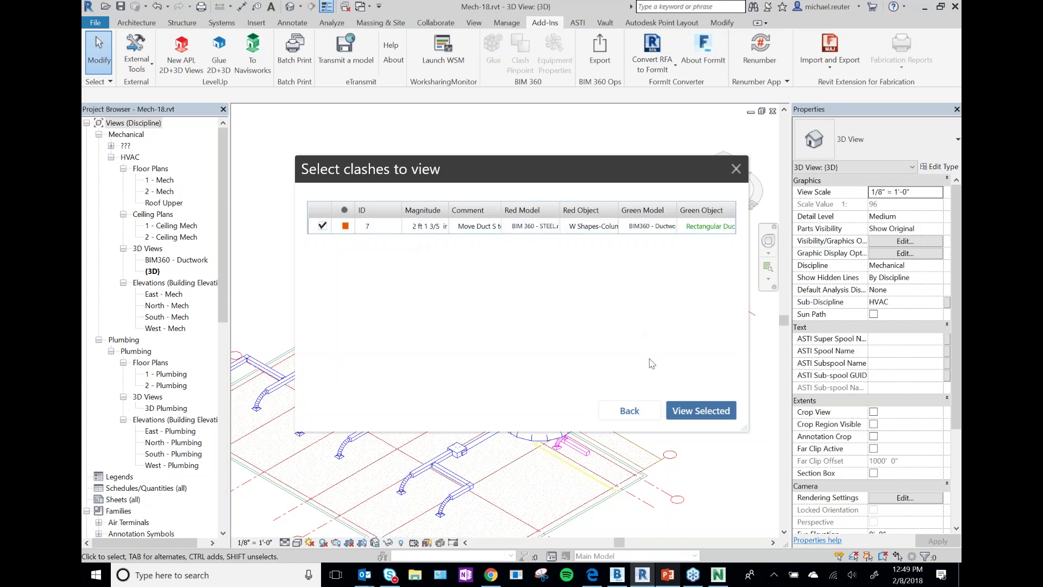
left_click(694, 408)
left_click_drag(666, 167, 452, 33)
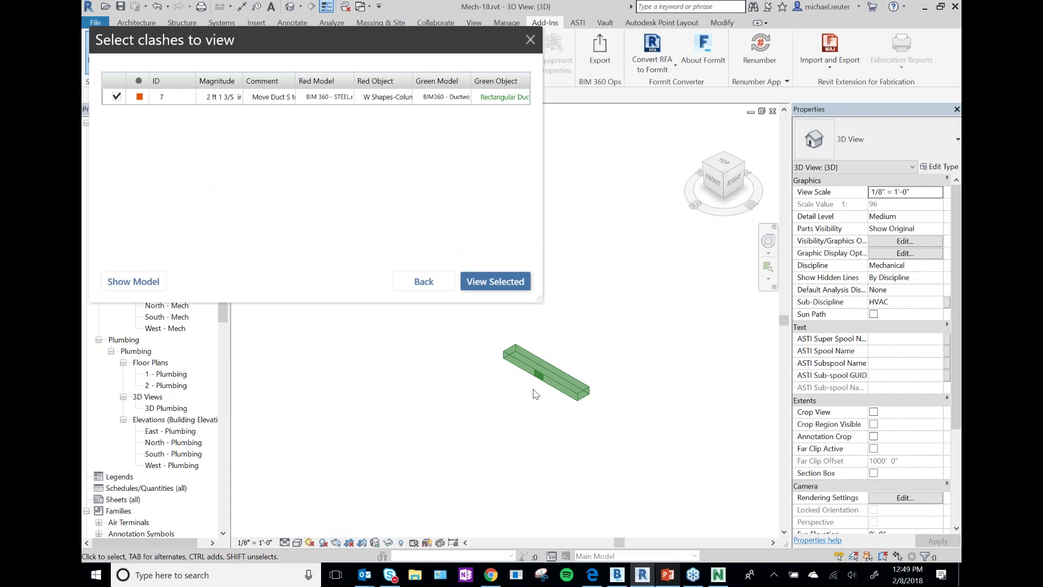
- Select the clashing duct, restore the full model, close the clash list and view the duct from the top
left_click(532, 361)
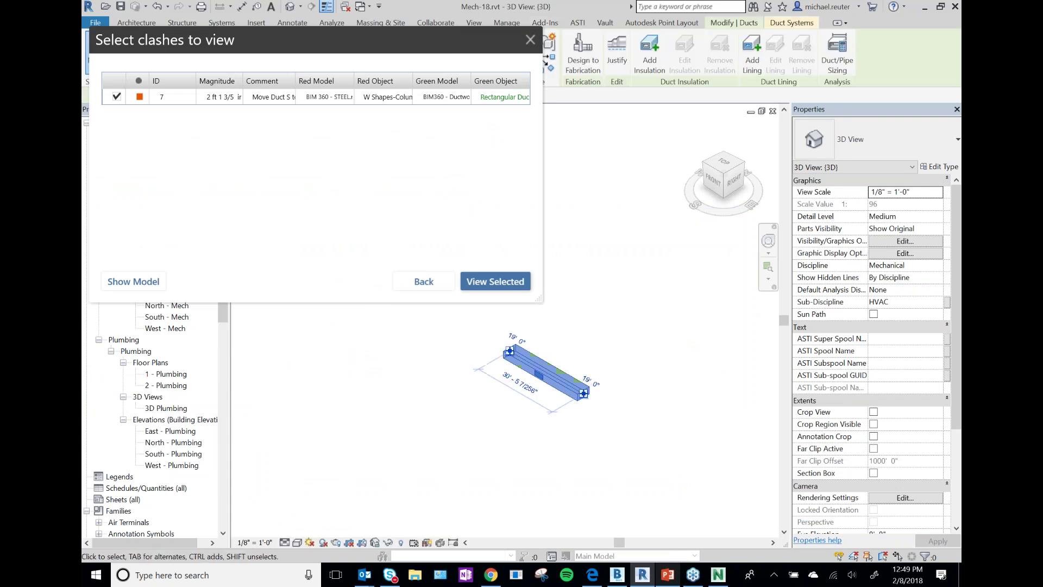
left_click(153, 282)
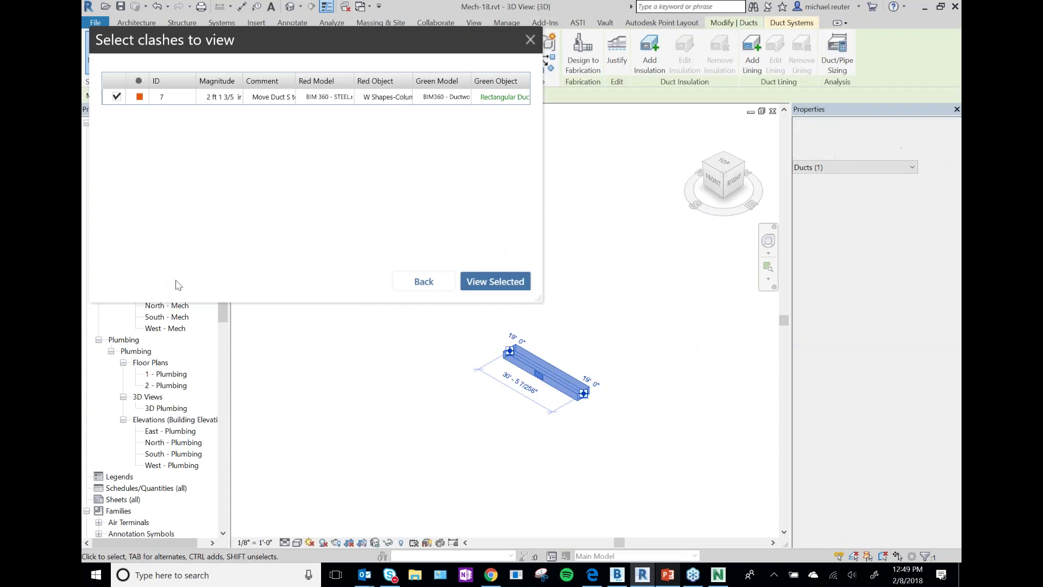
left_click(530, 43)
left_click(722, 163)
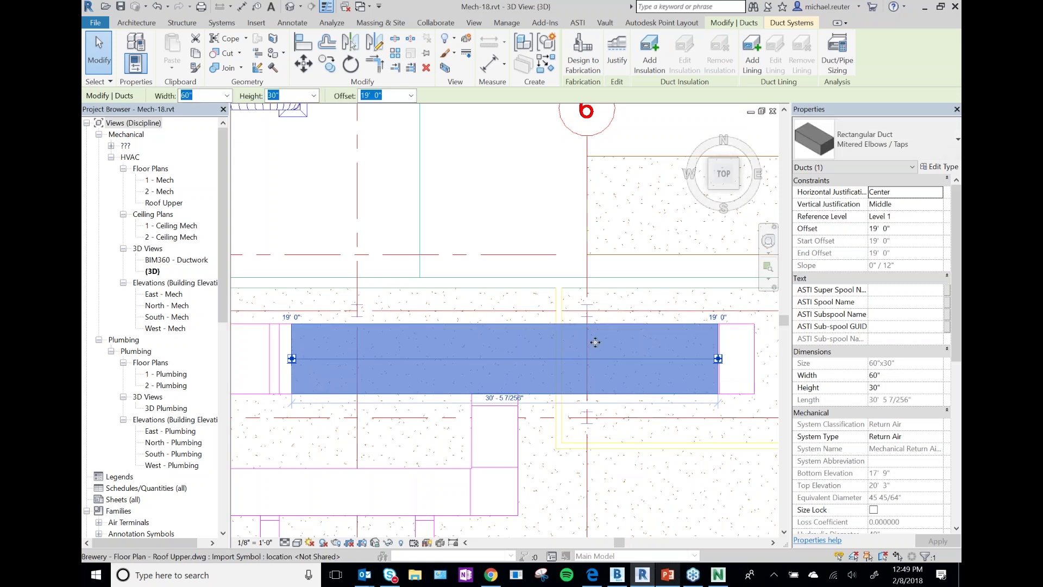
- Save Mech-18.rvt with the duct deselected and return to BIM 360 Glue
left_click(530, 210)
left_click(120, 6)
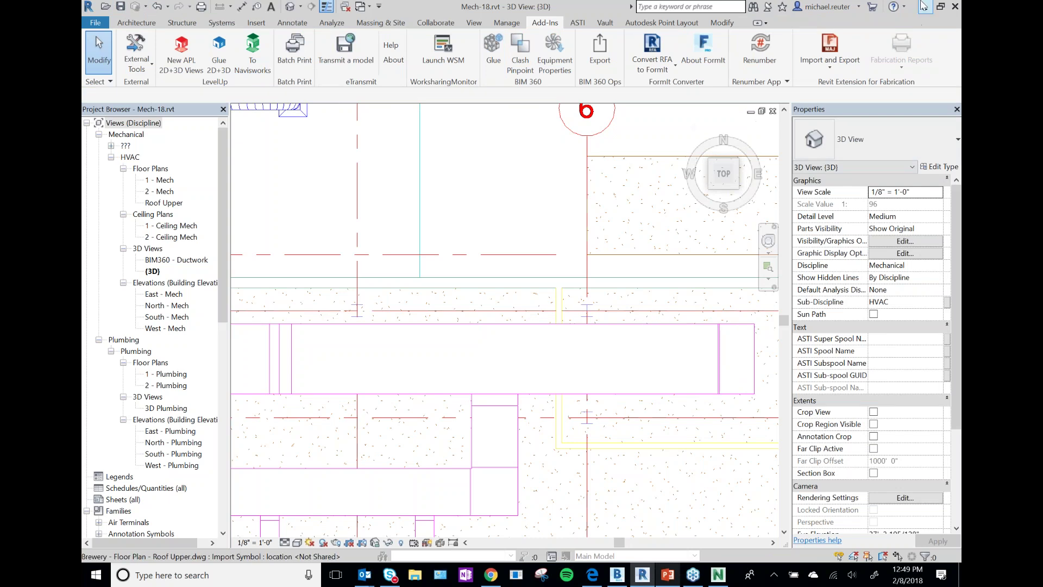
left_click(924, 9)
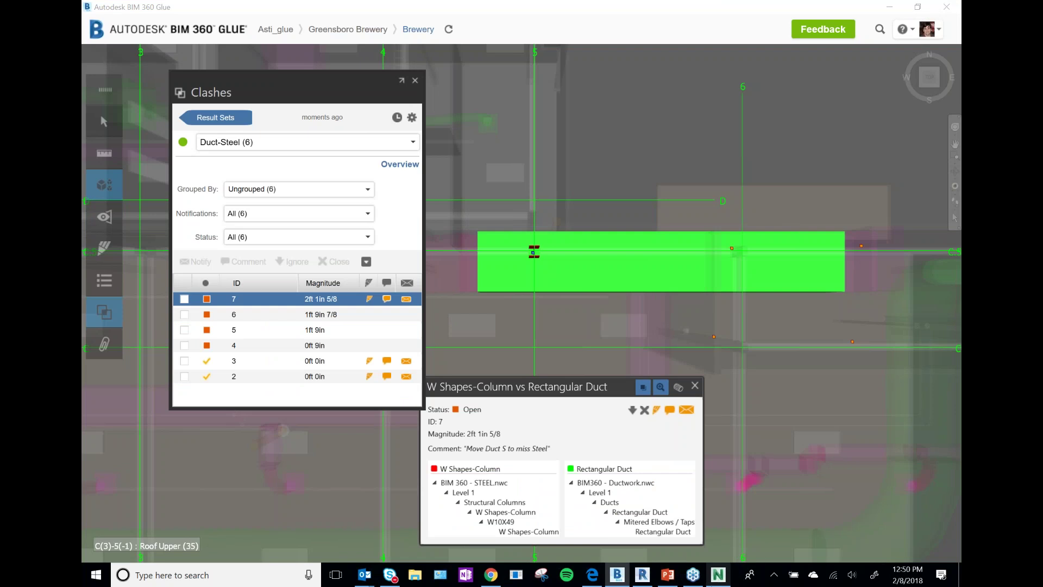
- Check the open Navisworks window, launch Navisworks Manage 2018 again and return to BIM 360 Glue
left_click(718, 575)
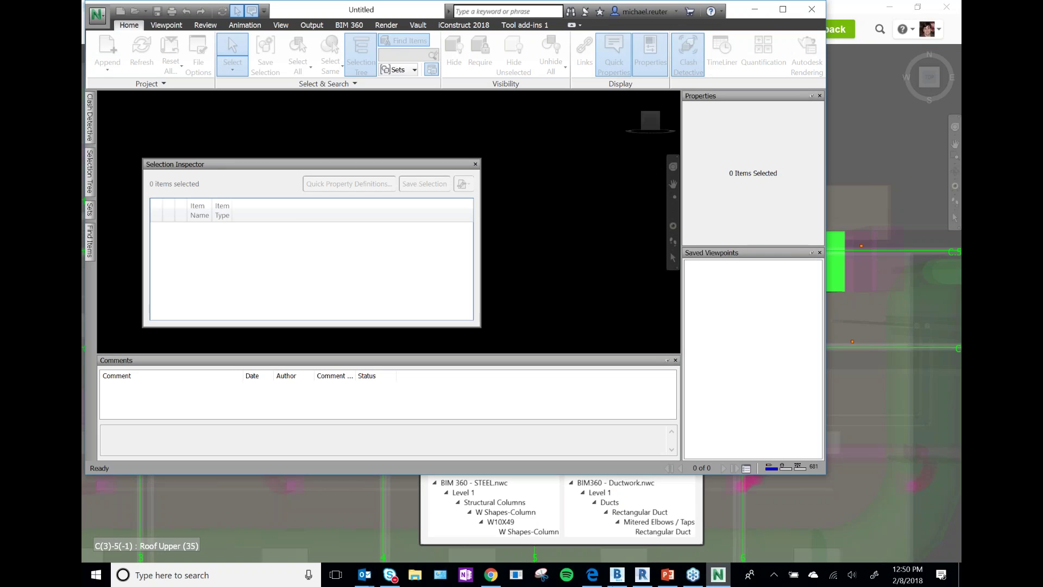
left_click(718, 576)
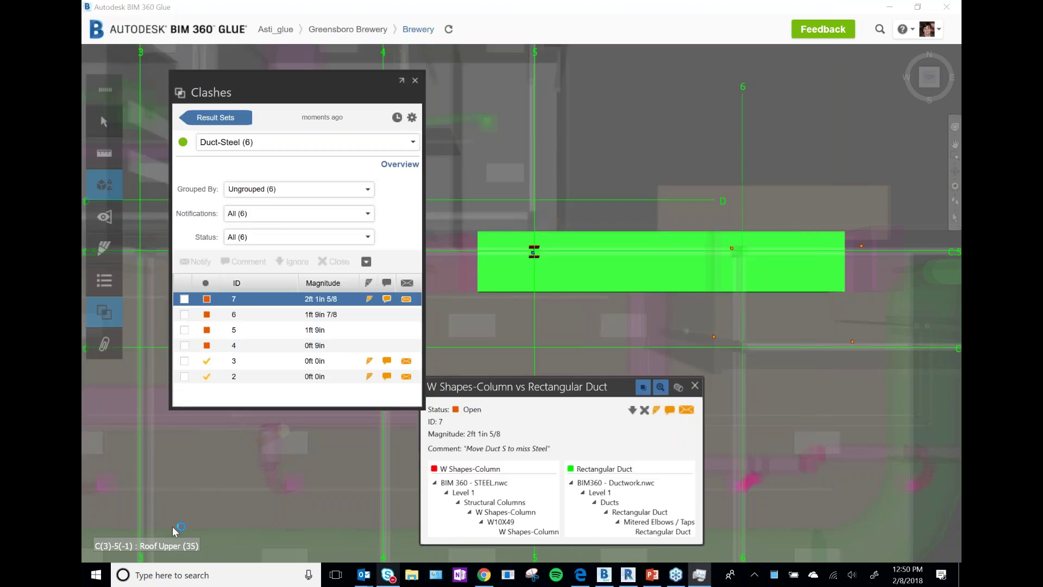
left_click(98, 576)
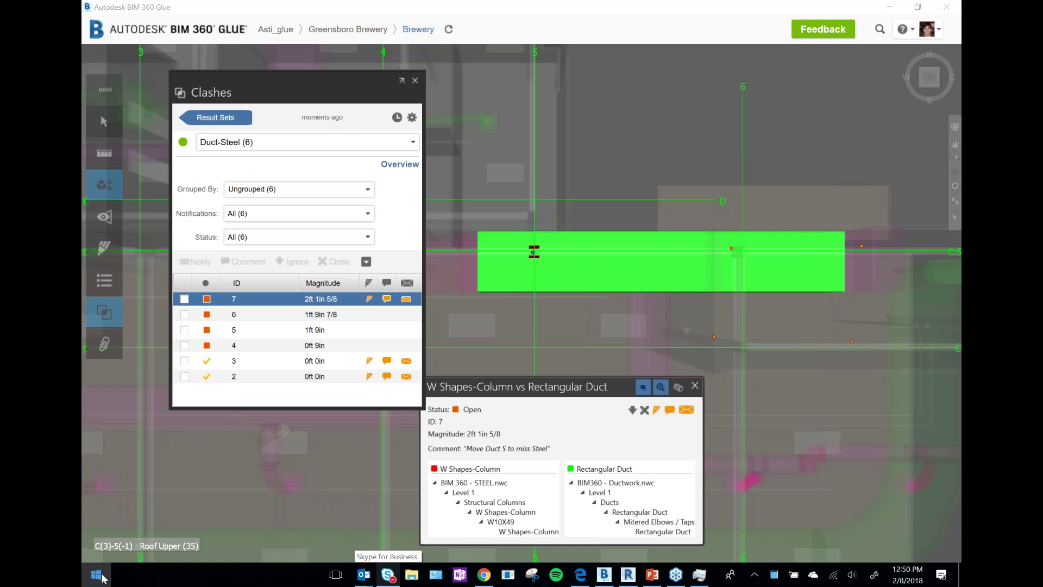
type("2018")
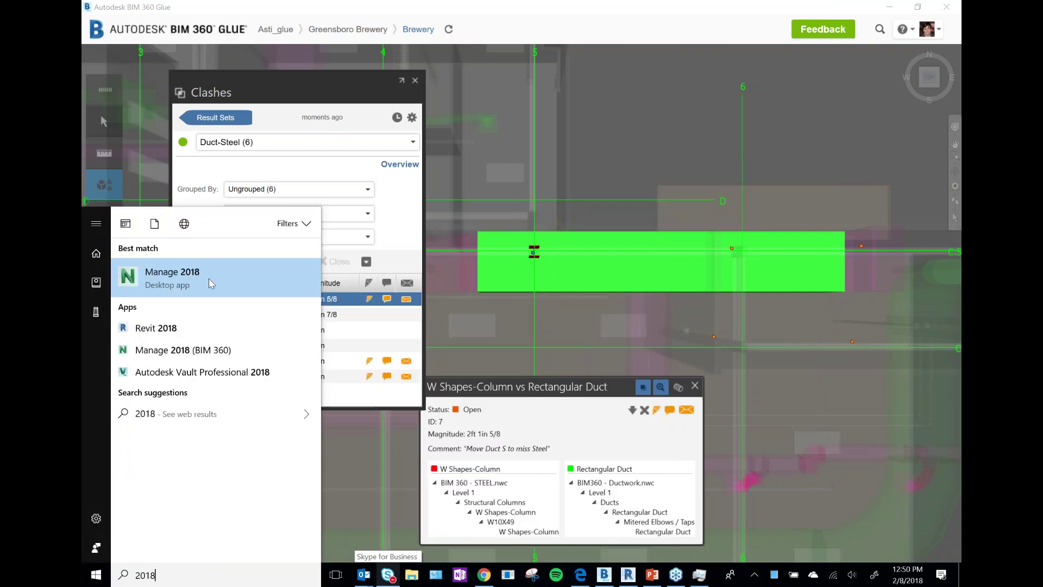
left_click(212, 281)
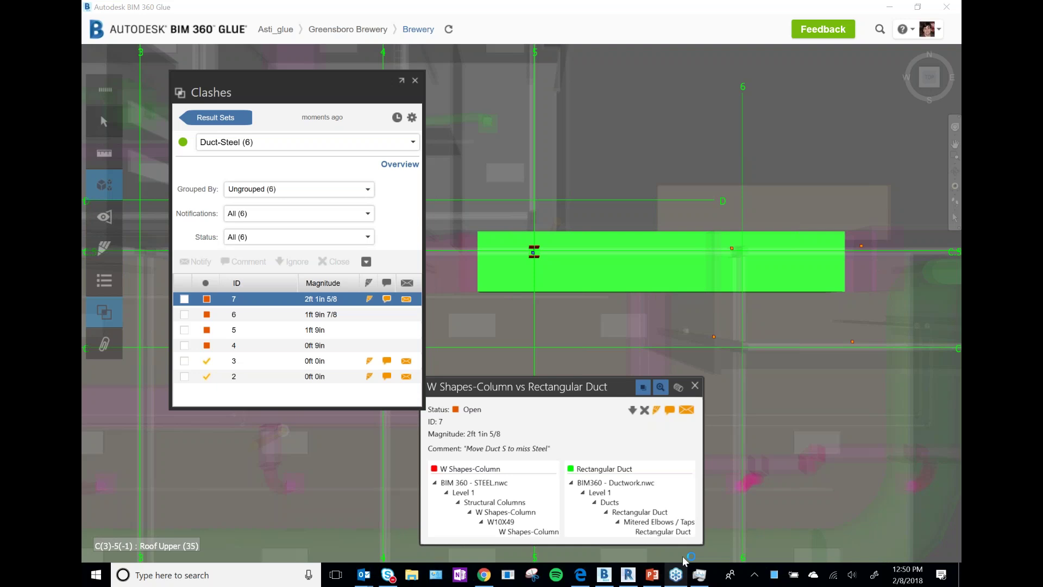
left_click(610, 581)
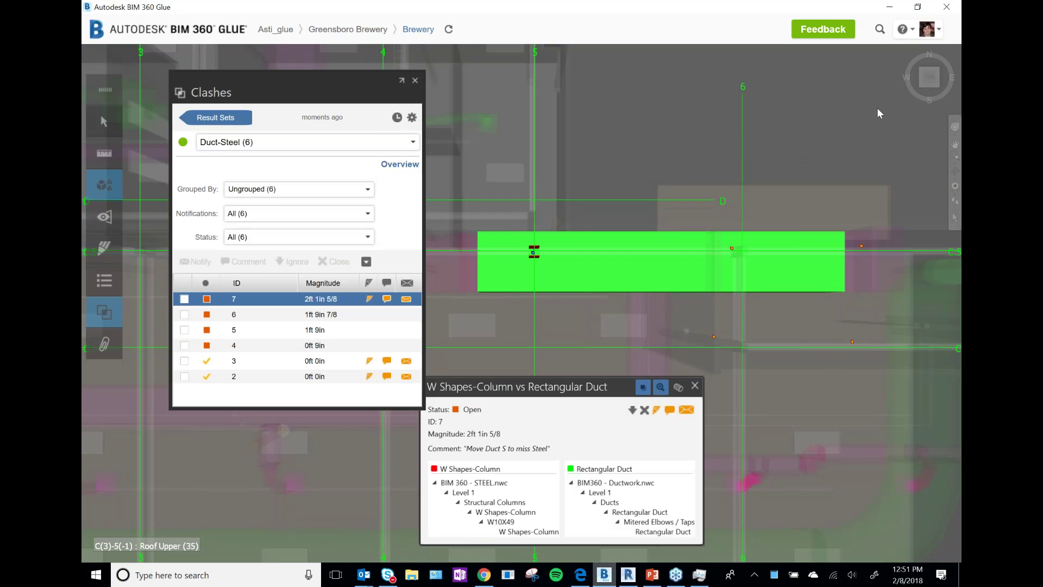
- Restore the BIM 360 toolbar defaults in the Glue options and close the options
left_click(928, 29)
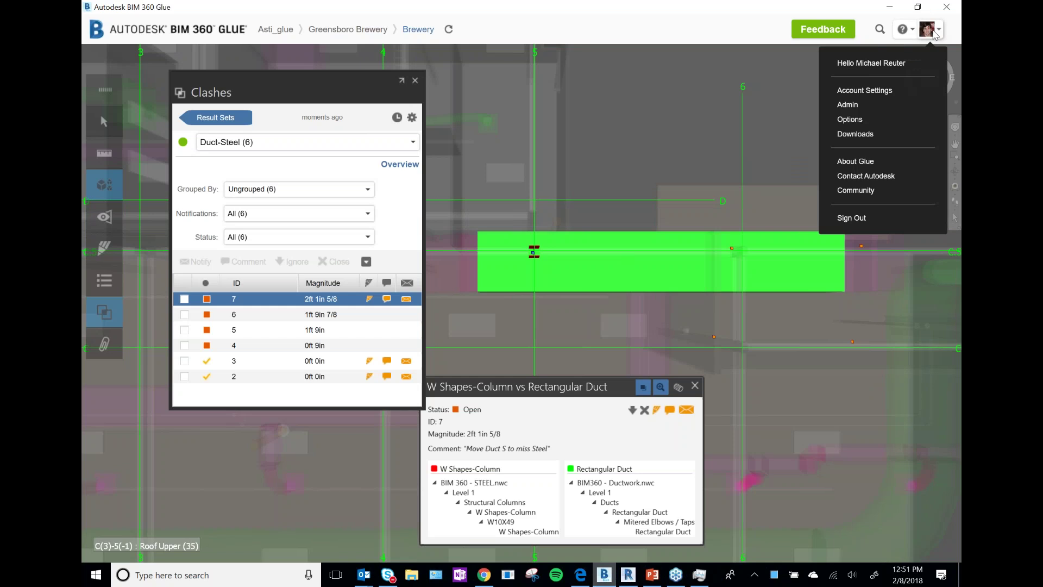
left_click(848, 120)
left_click_drag(506, 88, 617, 38)
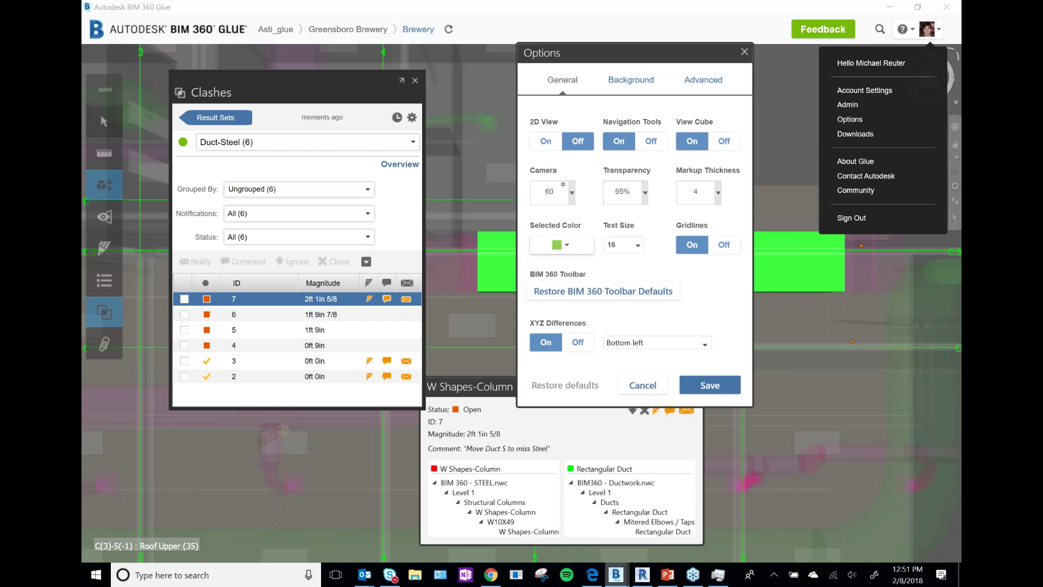
left_click(574, 294)
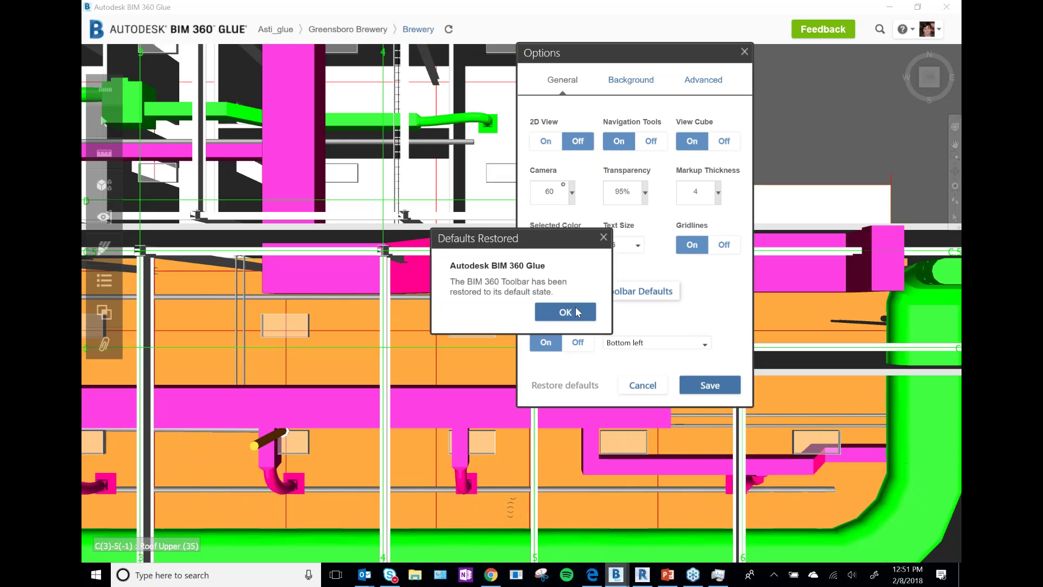
left_click(577, 312)
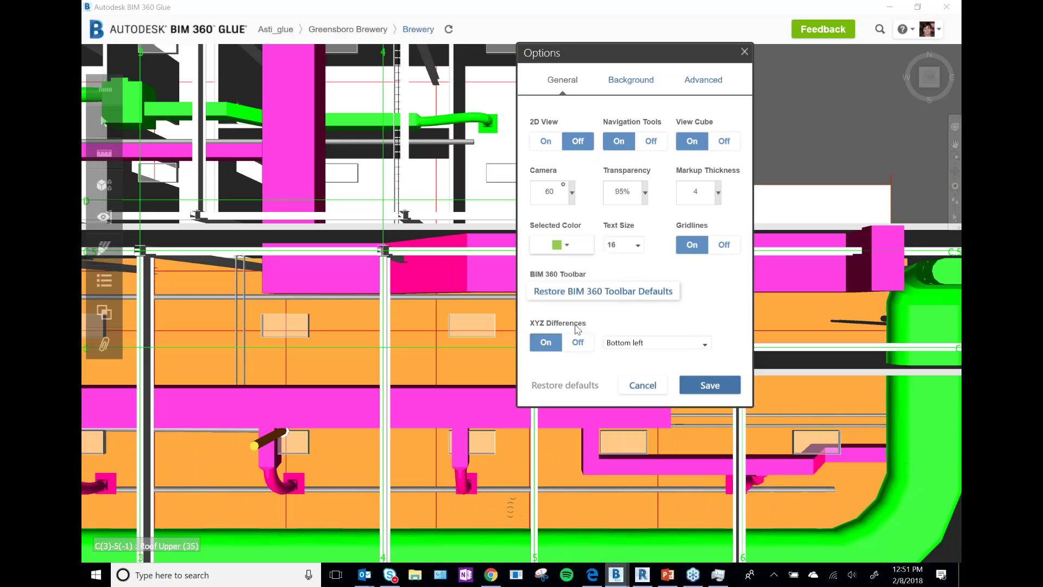
left_click(744, 52)
- Display the Clashes panel again and enlarge it to nearly the full height of the model view
left_click(101, 196)
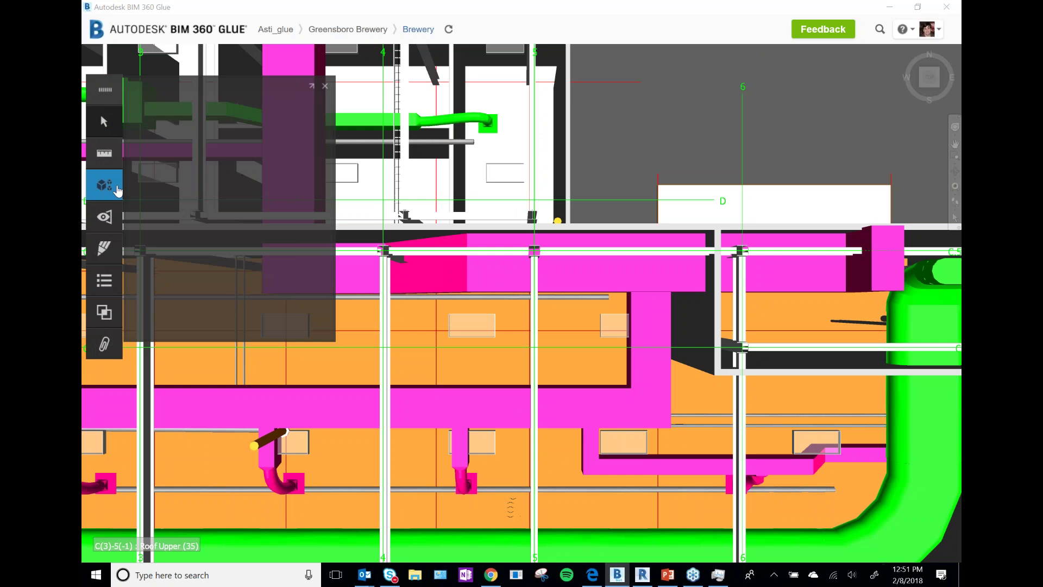
left_click_drag(233, 86, 336, 179)
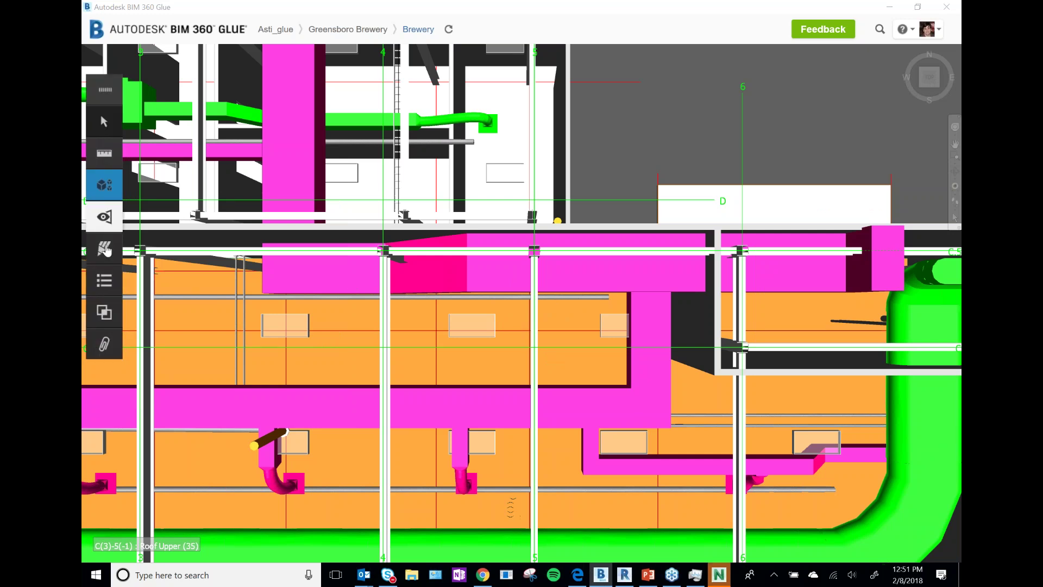
left_click(102, 315)
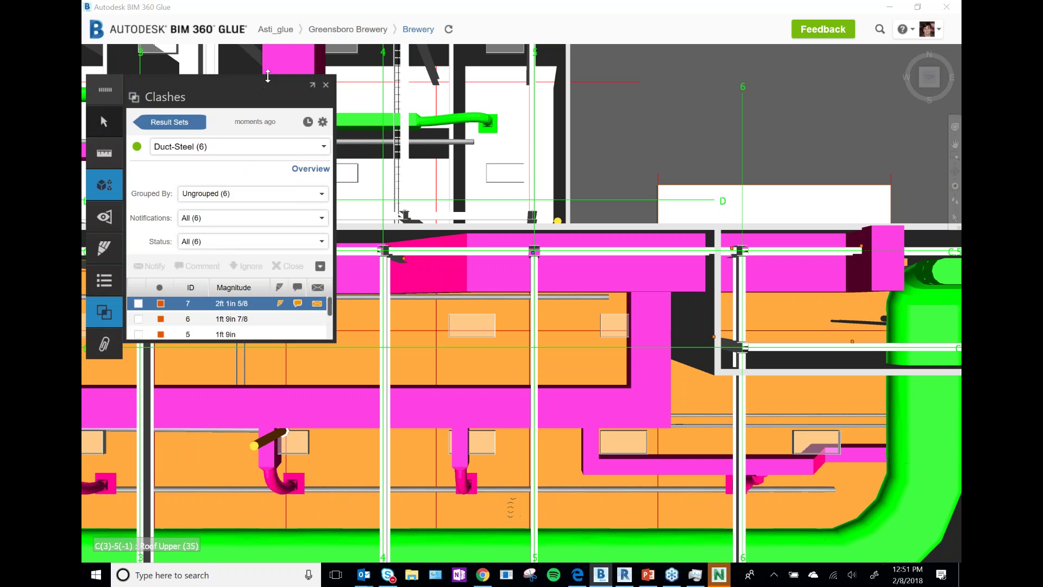
left_click_drag(267, 75, 276, 44)
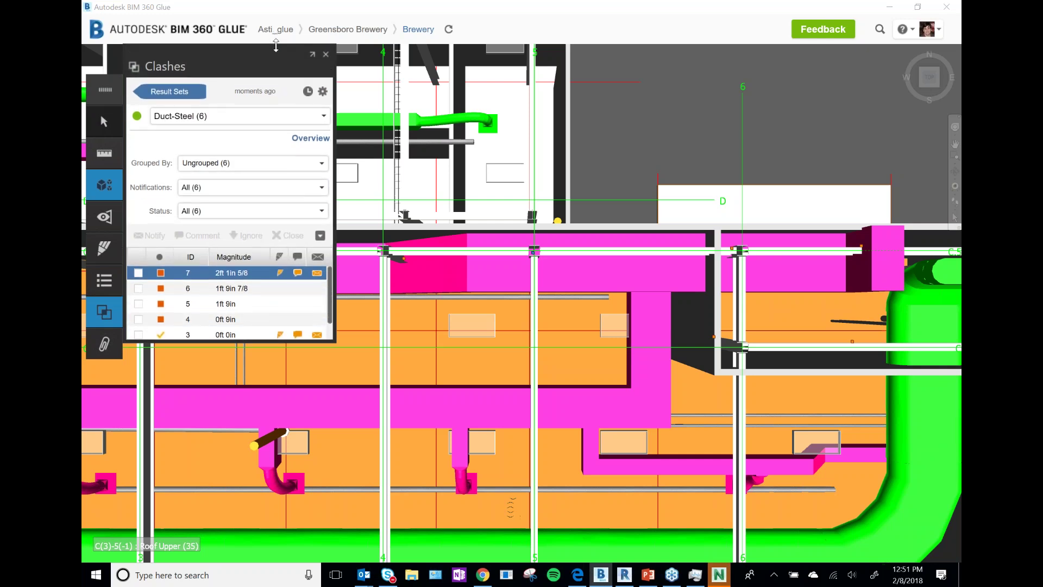
left_click_drag(228, 344, 225, 554)
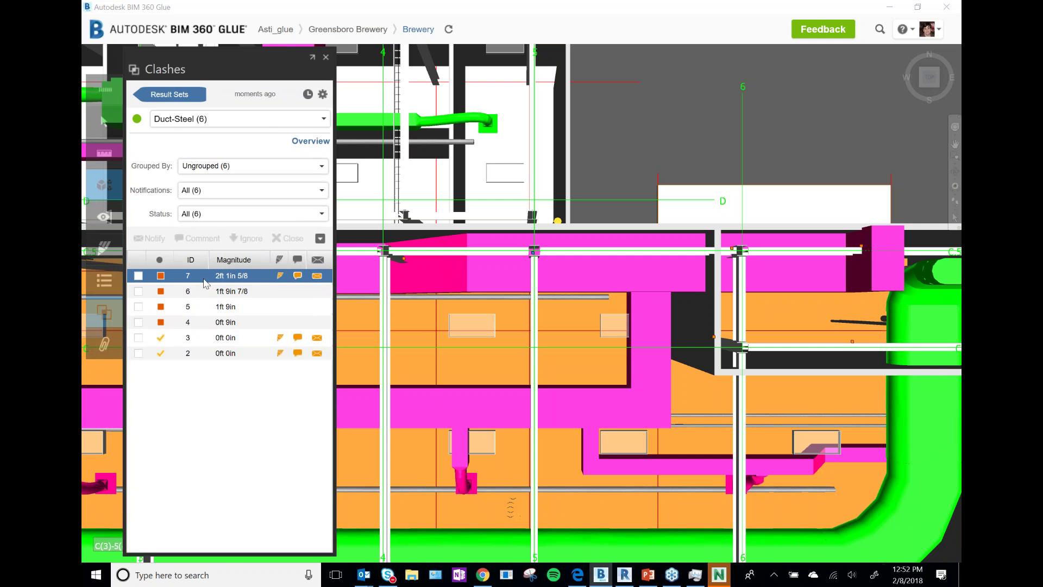
- Return to the result sets, open DUCT-ALL and look through its clash list
left_click(183, 96)
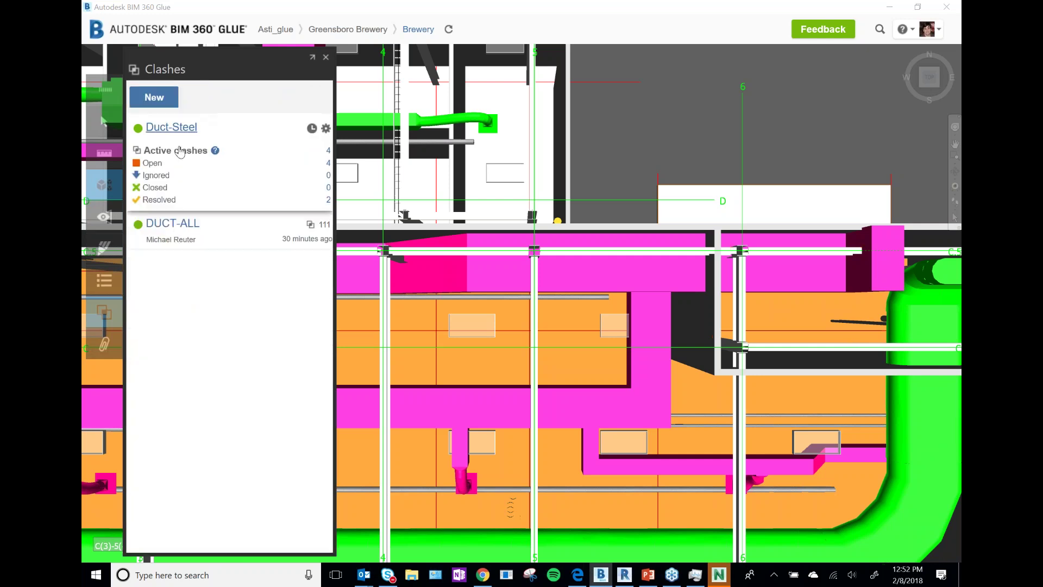
left_click(206, 227)
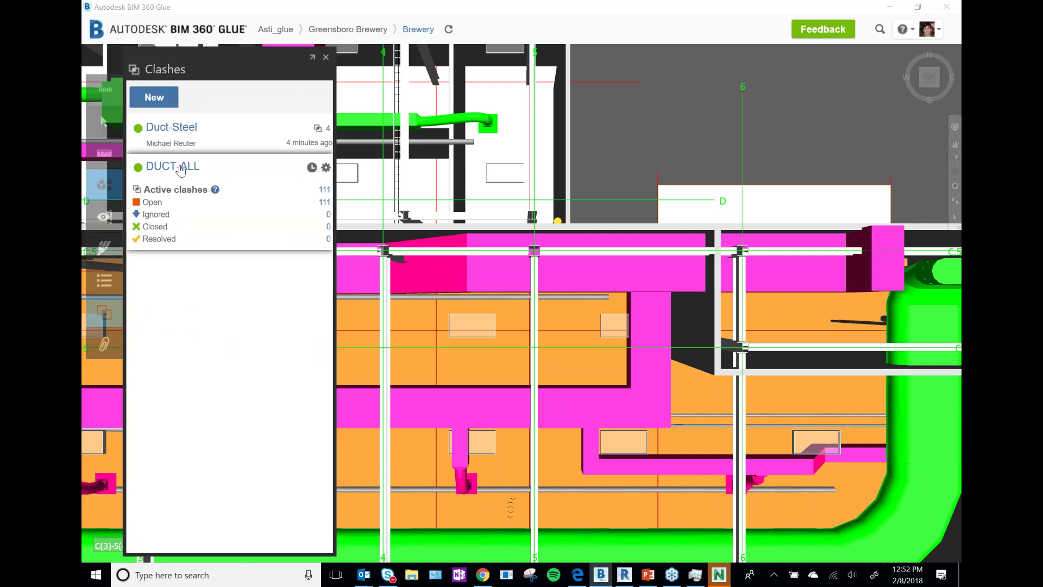
left_click(199, 166)
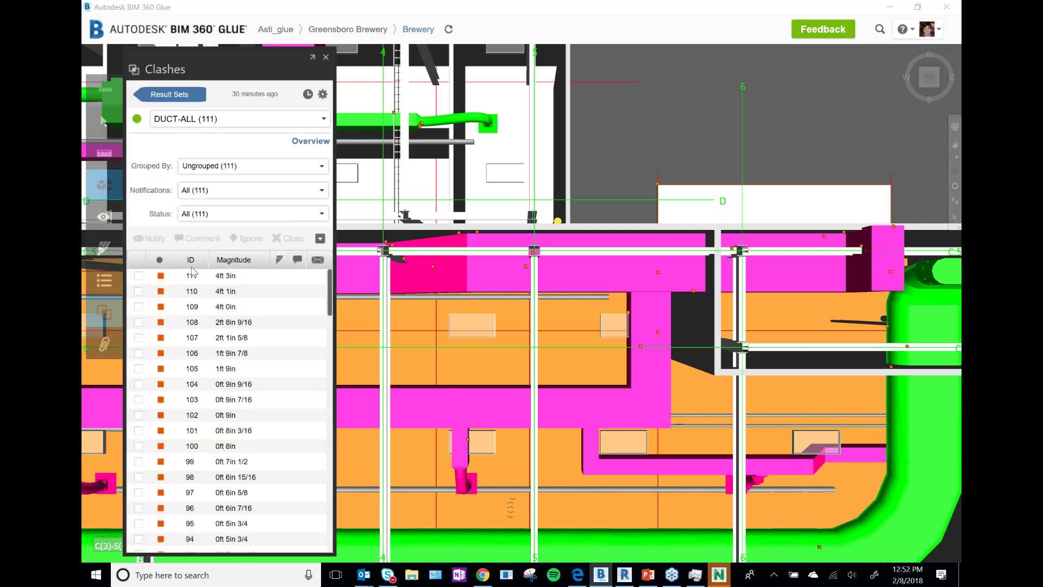
scroll(228, 348, "down", 4)
scroll(228, 337, "down", 15)
scroll(226, 322, "down", 4)
scroll(209, 331, "up", 14)
scroll(228, 425, "up", 9)
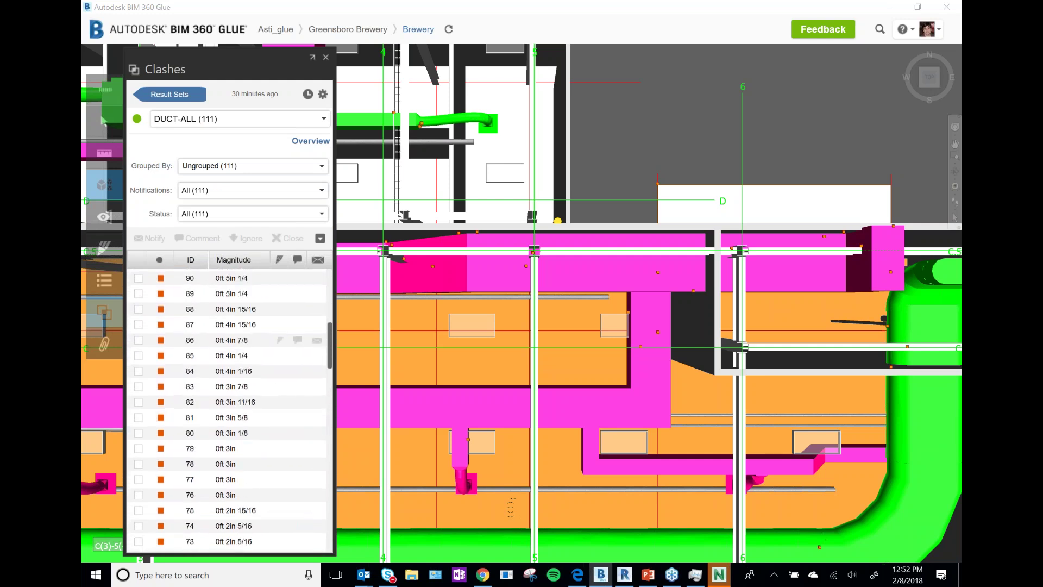
- Filter the DUCT-ALL clashes by the Open status
left_click(229, 214)
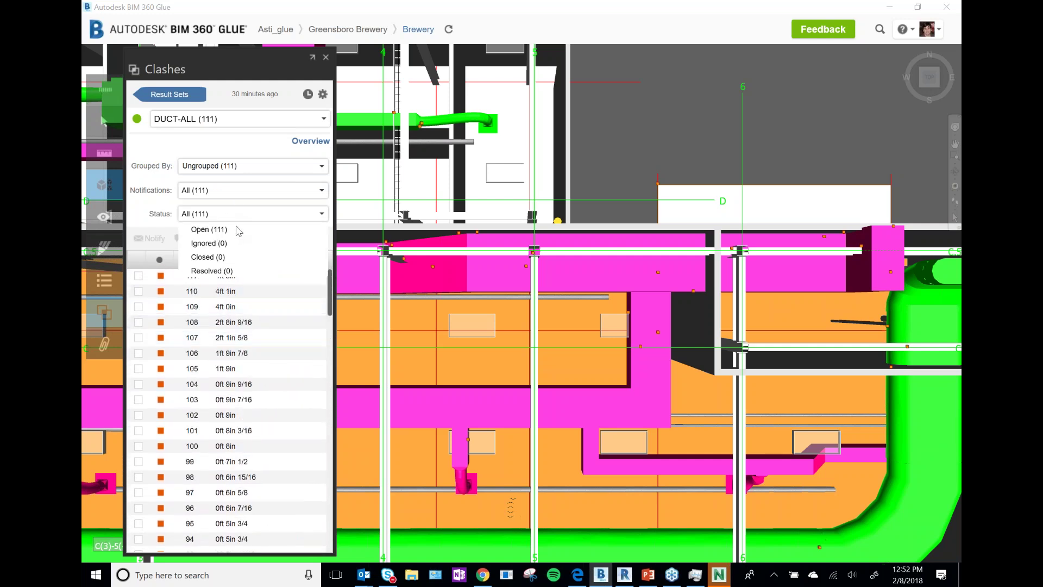
left_click(210, 230)
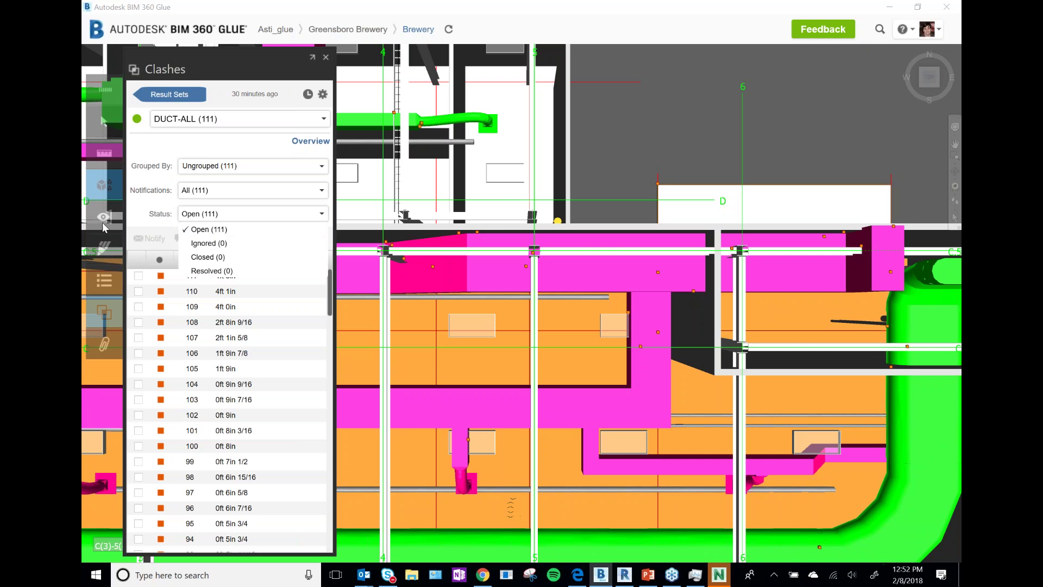
left_click(419, 293)
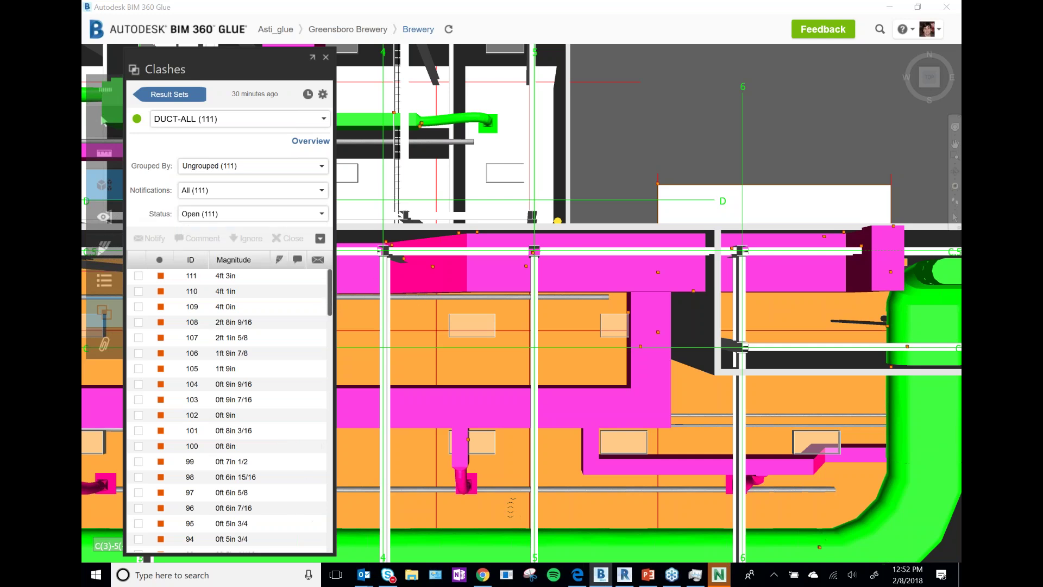
- Select clashes 33 through 21 in the DUCT-ALL list and set them to ignored
left_click(330, 548)
left_click(331, 548)
left_click(331, 548)
left_click(331, 548)
left_click(139, 350)
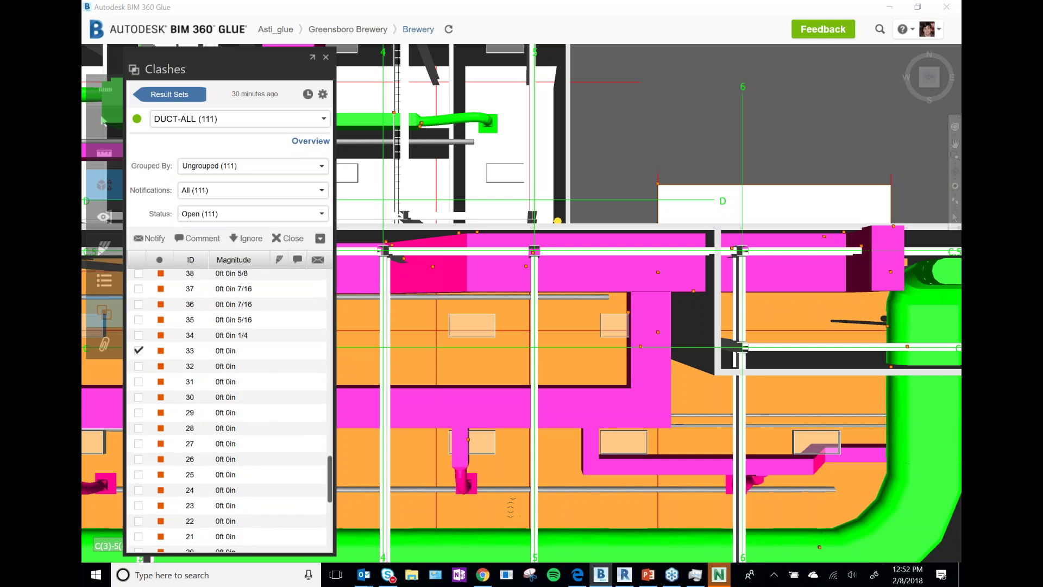
left_click(139, 365)
left_click(138, 381)
left_click(138, 397)
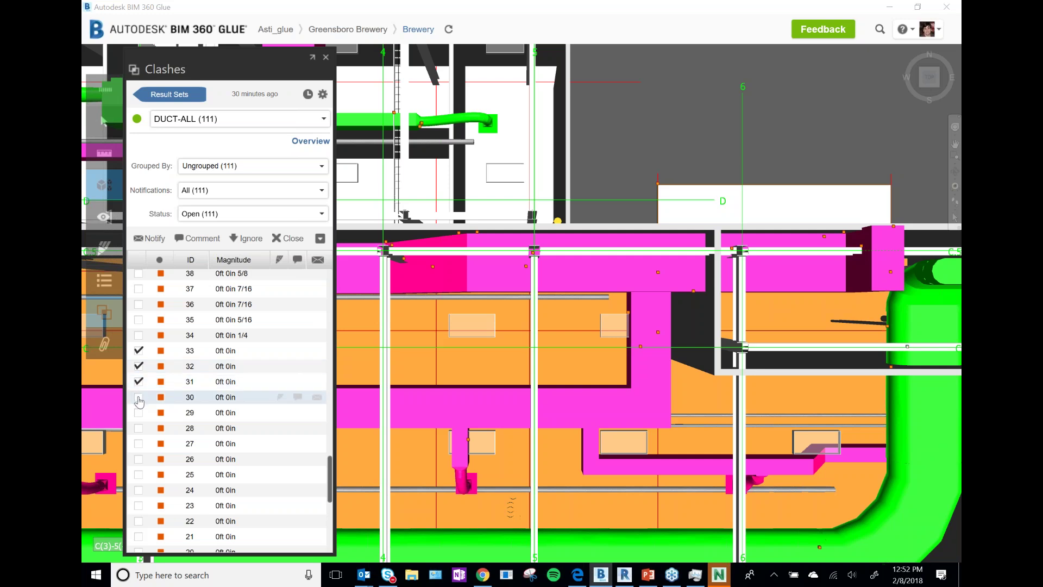
left_click(138, 413)
left_click(138, 429)
left_click(139, 443)
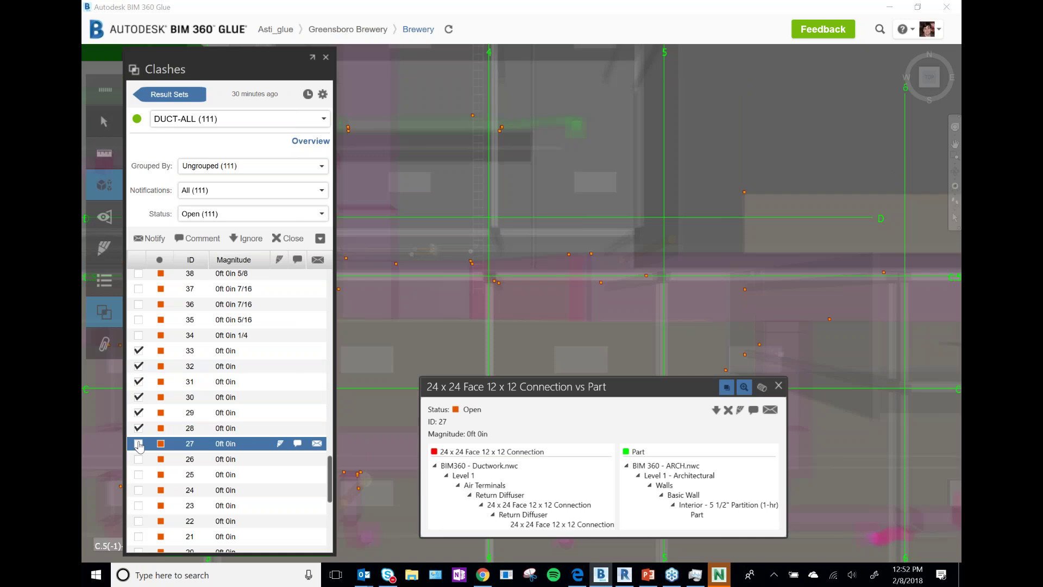
left_click(138, 443)
left_click(138, 459)
left_click(138, 474)
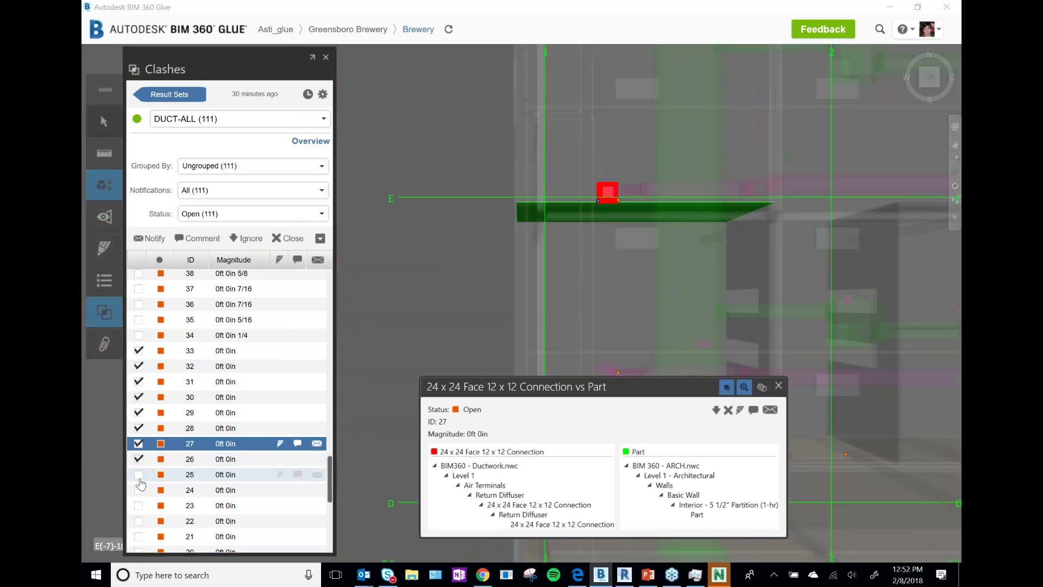
left_click(139, 490)
left_click(138, 506)
left_click(139, 521)
left_click(139, 537)
left_click(251, 239)
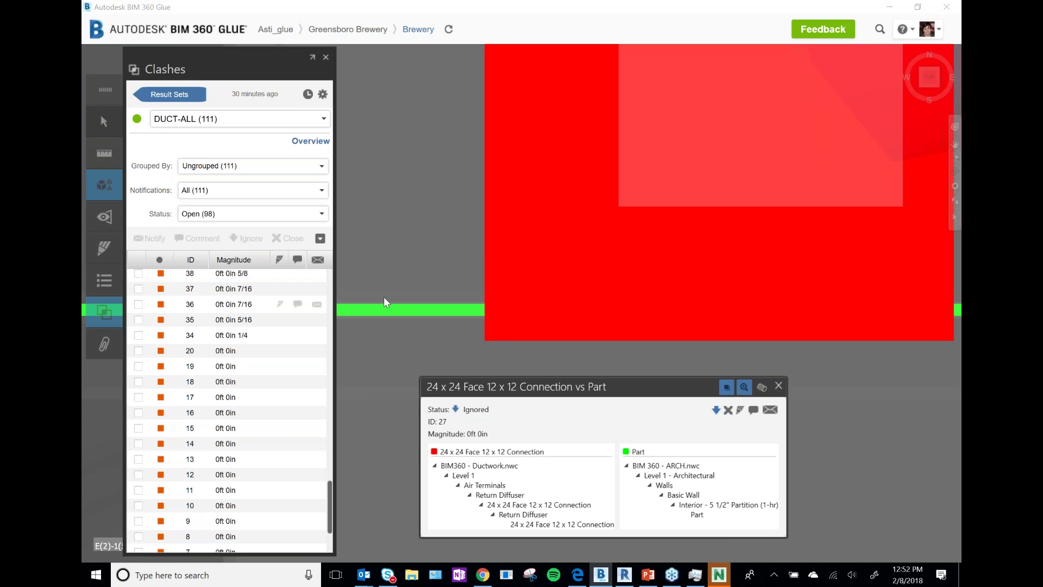
- Review the remaining open clashes and the clash numbers per status in the status filter
scroll(218, 461, "up", 7)
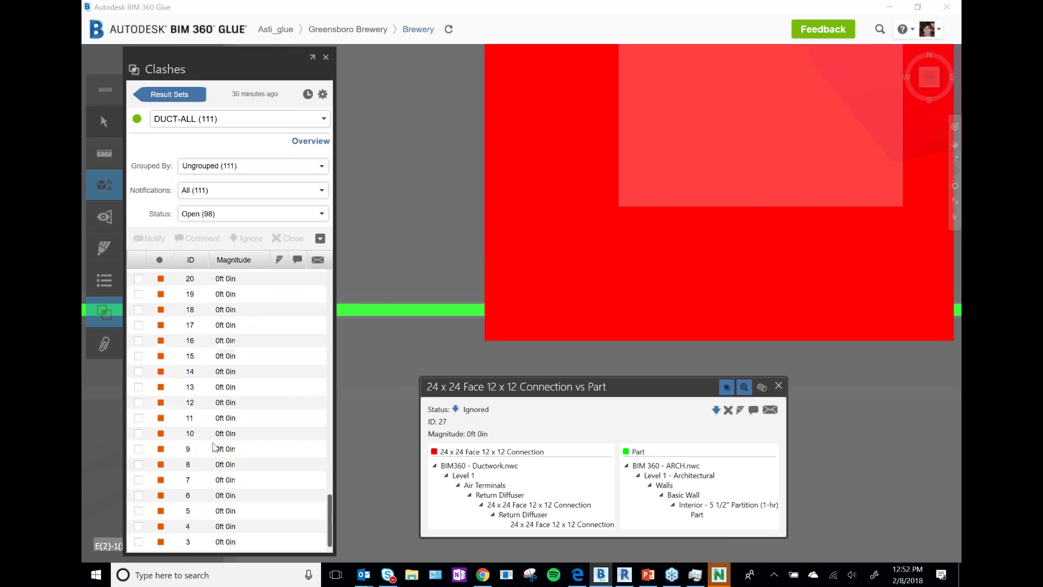
left_click_drag(331, 418, 330, 272)
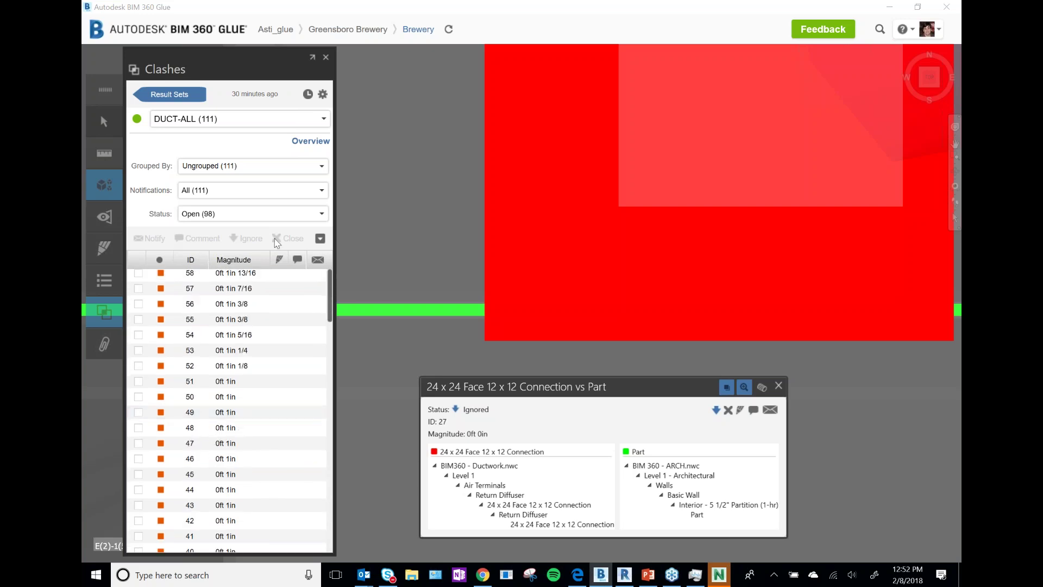
left_click(295, 220)
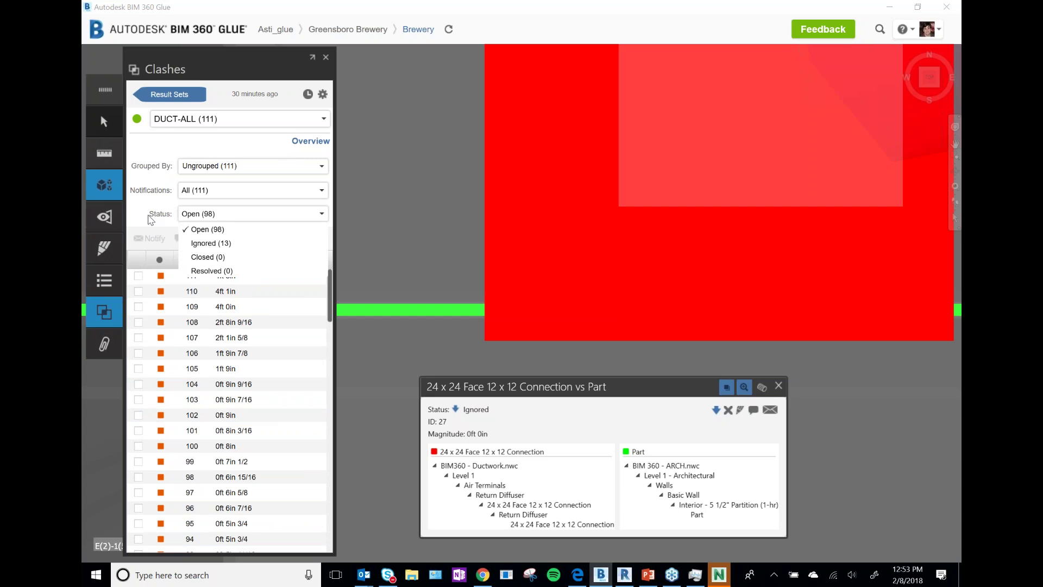
left_click(242, 234)
left_click(239, 231)
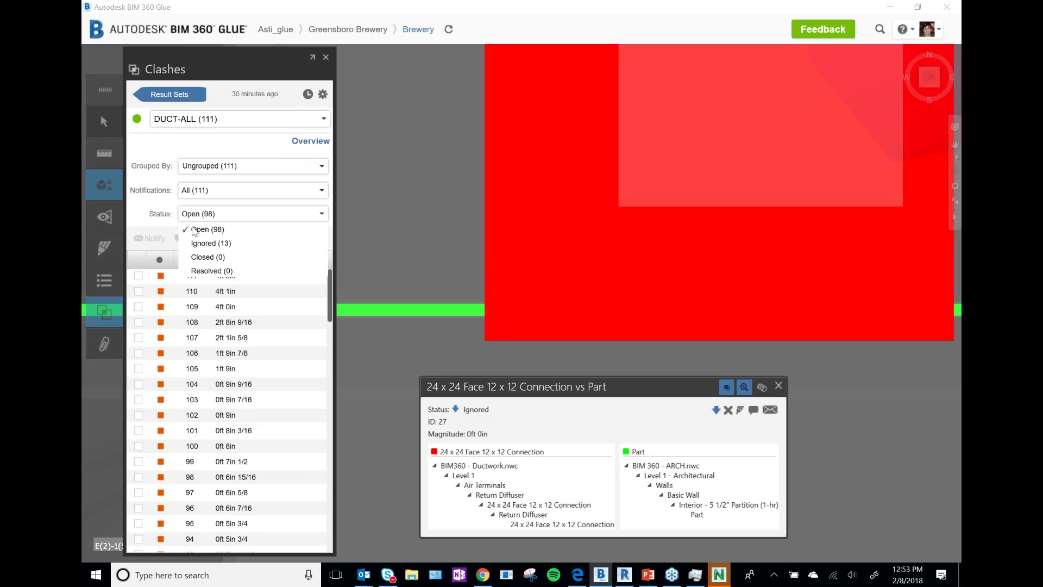
left_click(148, 192)
- Try grouping the clashes by Review Status, and regroup them by BIM 360 - STEEL.nwc against BIM360 - Ductwork.nwc
left_click(200, 170)
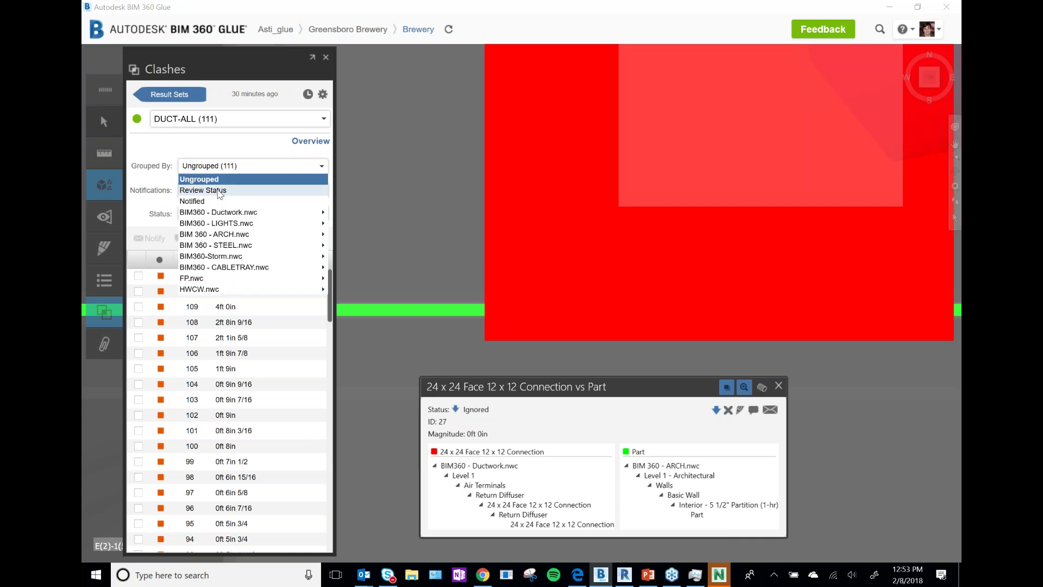
left_click(219, 190)
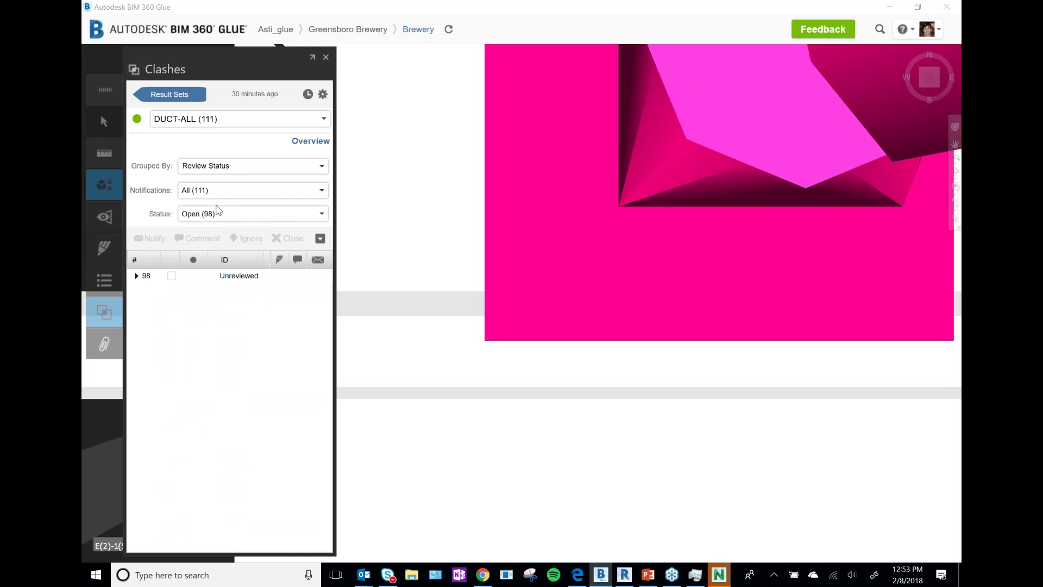
left_click(248, 170)
mouse_move(228, 247)
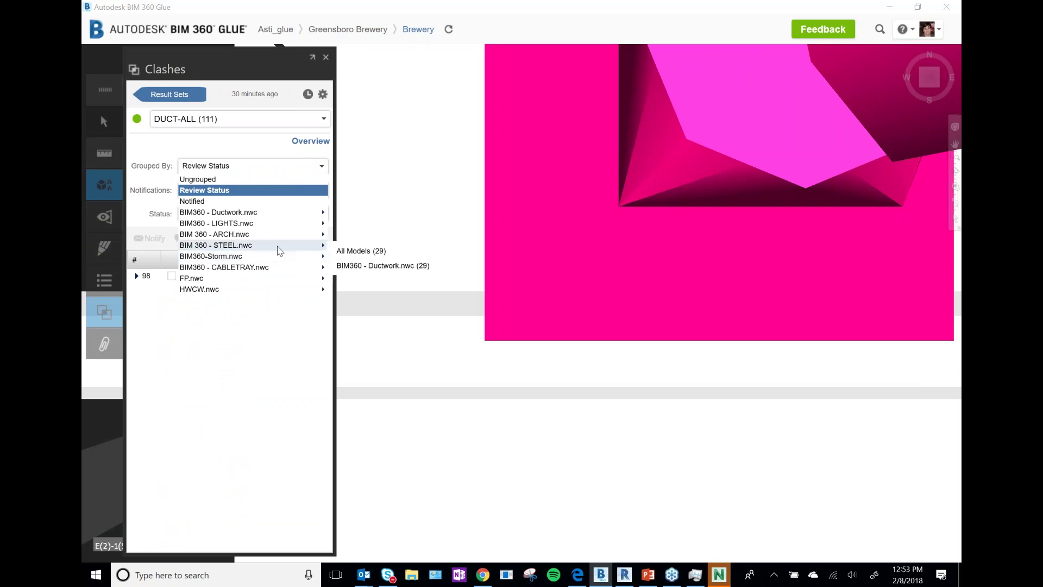
left_click(371, 267)
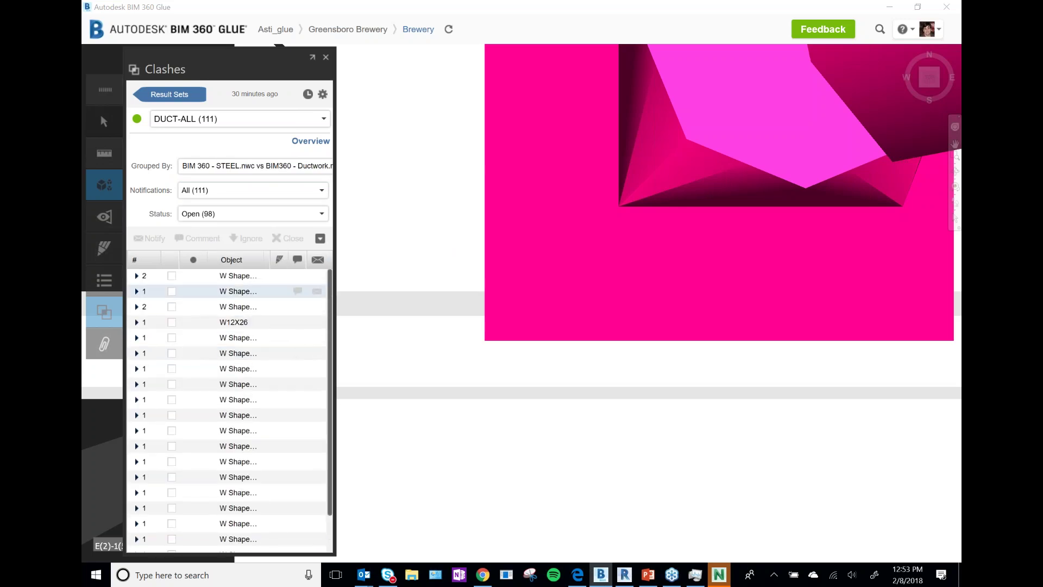
- Open the first grouped DUCT-ALL clash, W Shapes-Column vs 2 Objects, and examine the column and ductwork around it
left_click(236, 277)
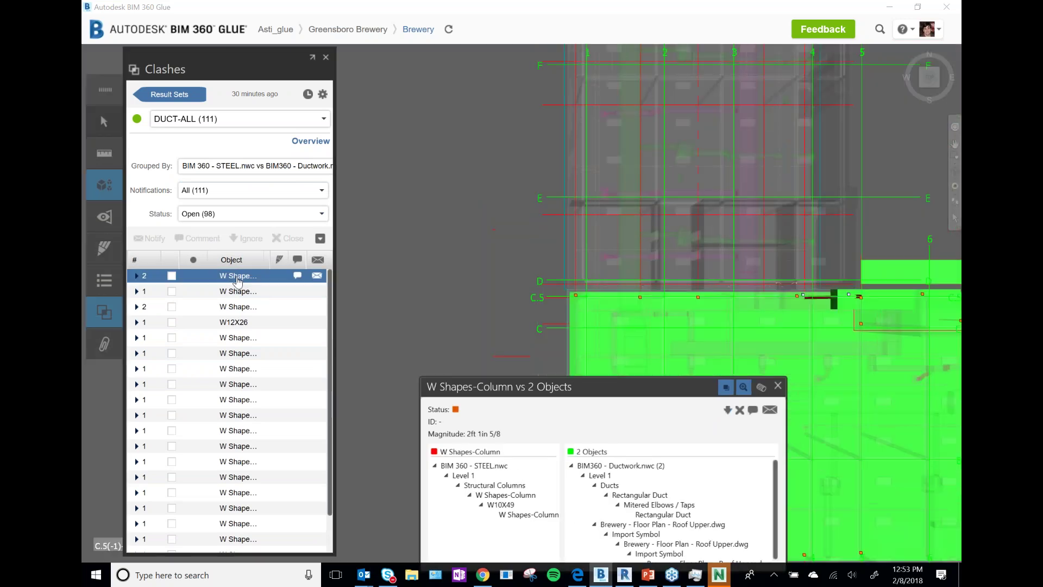
scroll(690, 247, "up", 2)
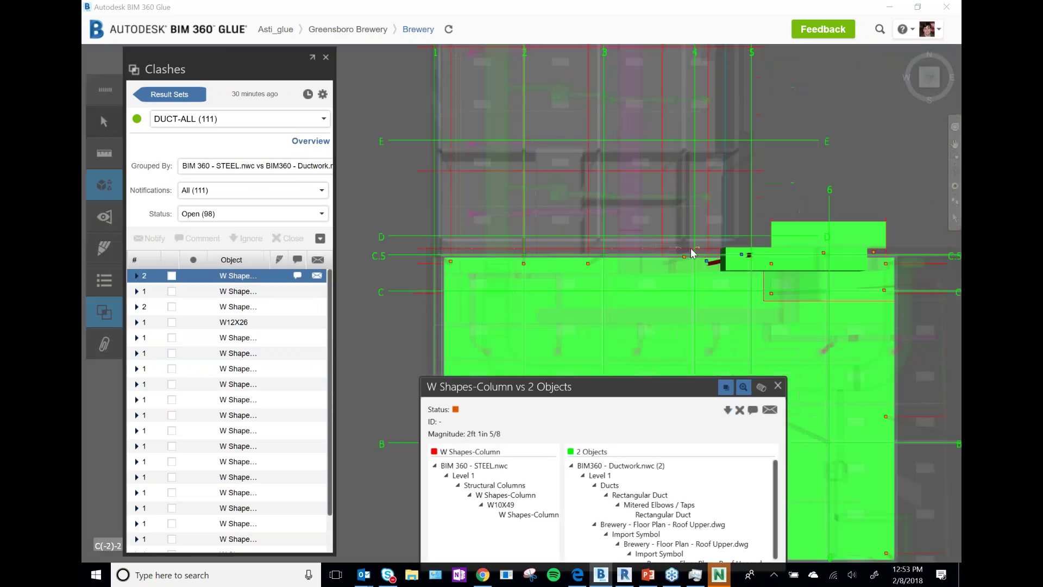
scroll(689, 248, "up", 3)
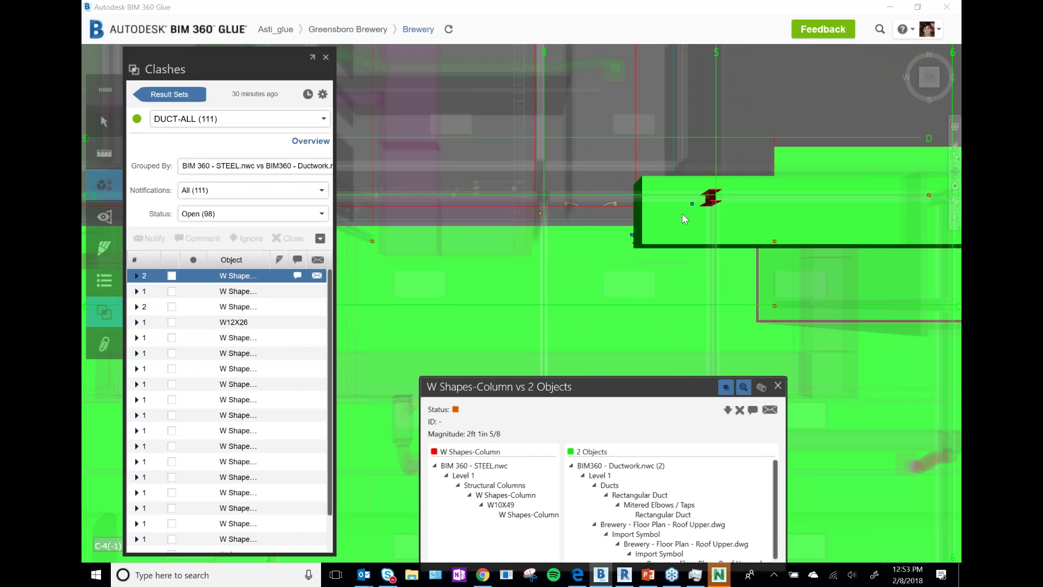
scroll(682, 213, "down", 3)
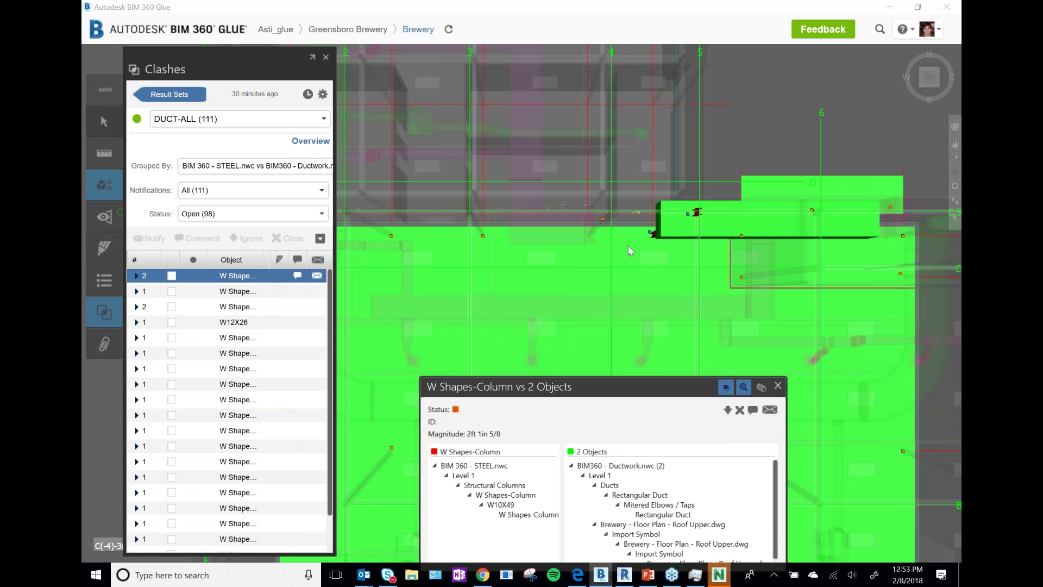
scroll(627, 248, "down", 3)
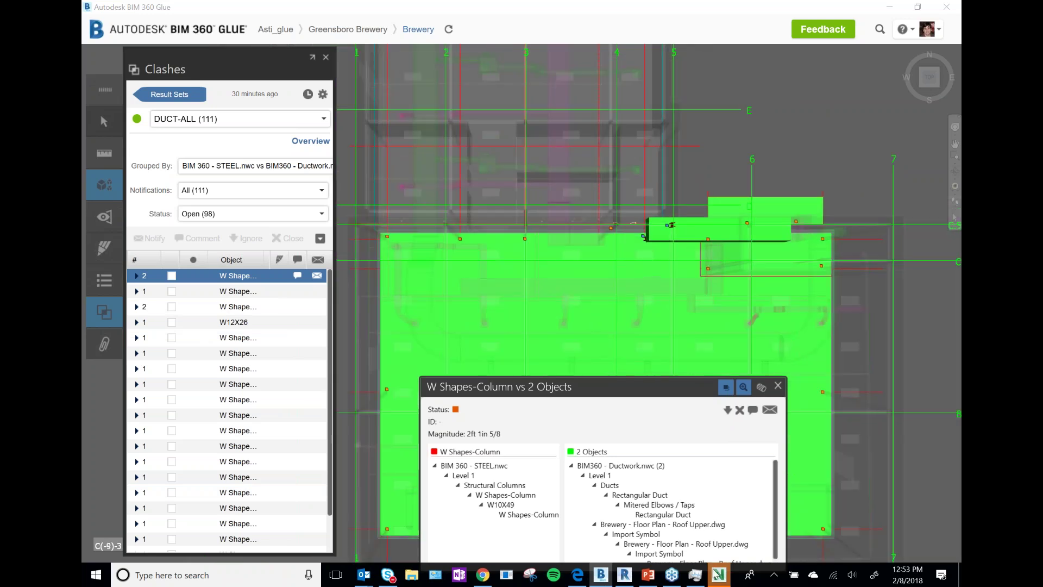
- Switch to Navisworks, close the Selection Inspector, and open the Greensboro Brewery project's merged model Brewery from the United States BIM 360 server
left_click(718, 574)
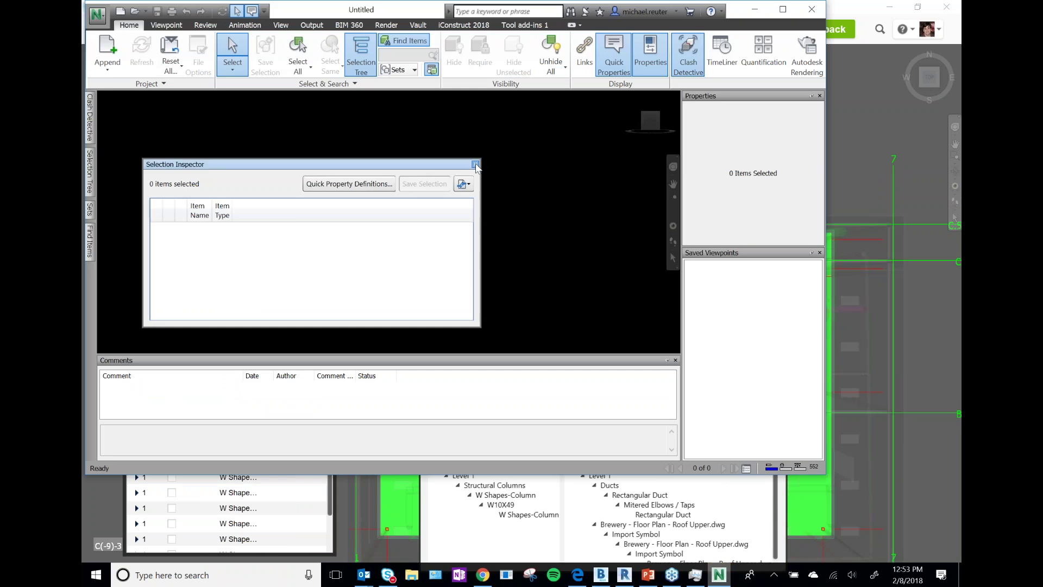
left_click(476, 164)
left_click(348, 26)
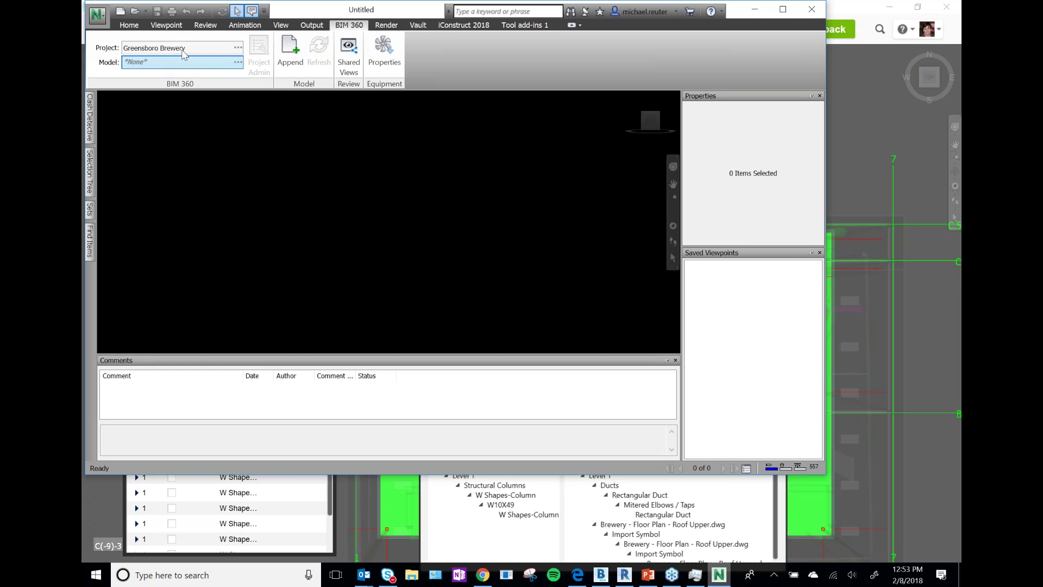
left_click(239, 64)
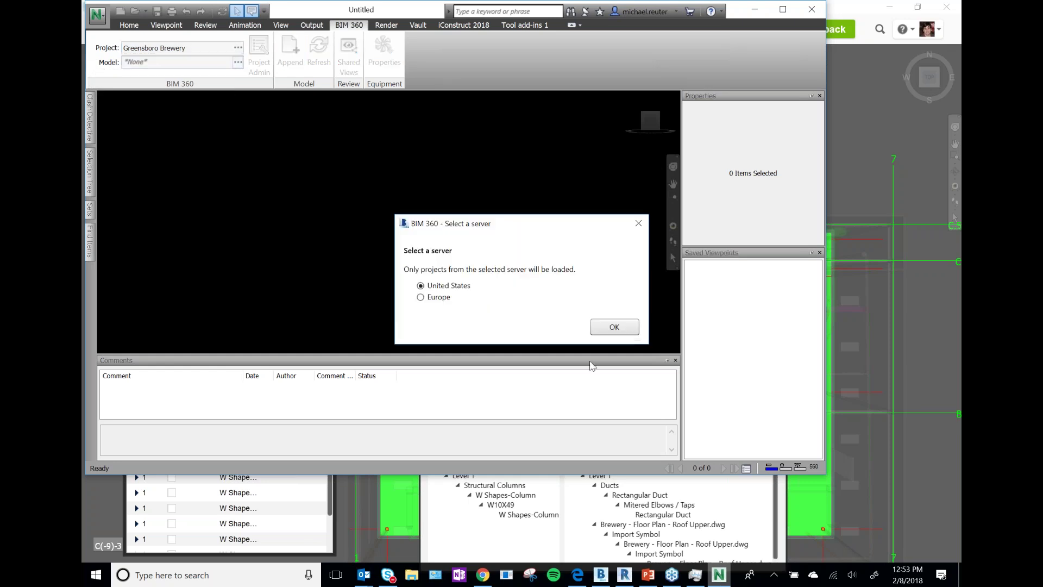
left_click(612, 327)
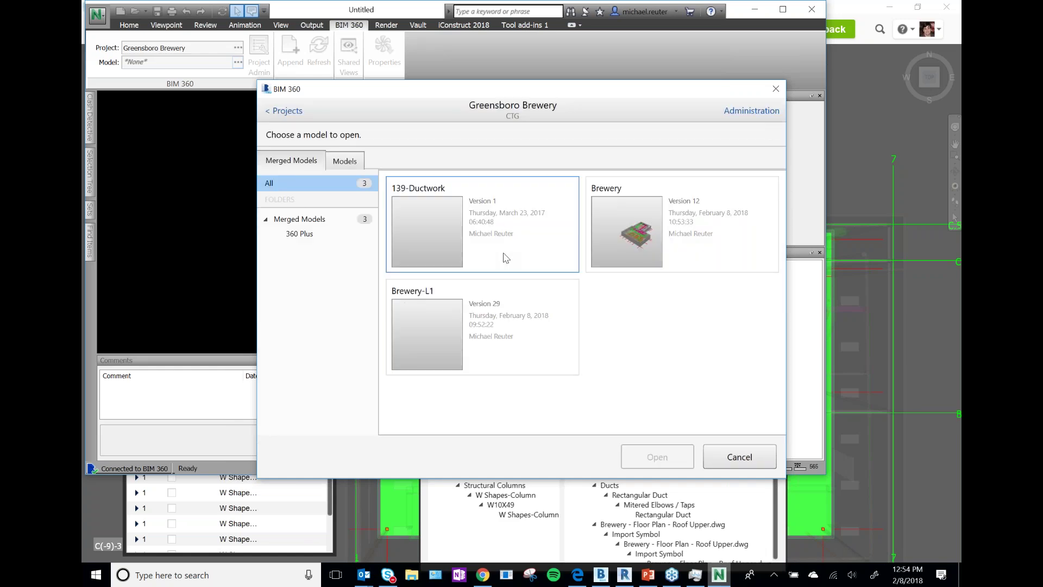
left_click(671, 241)
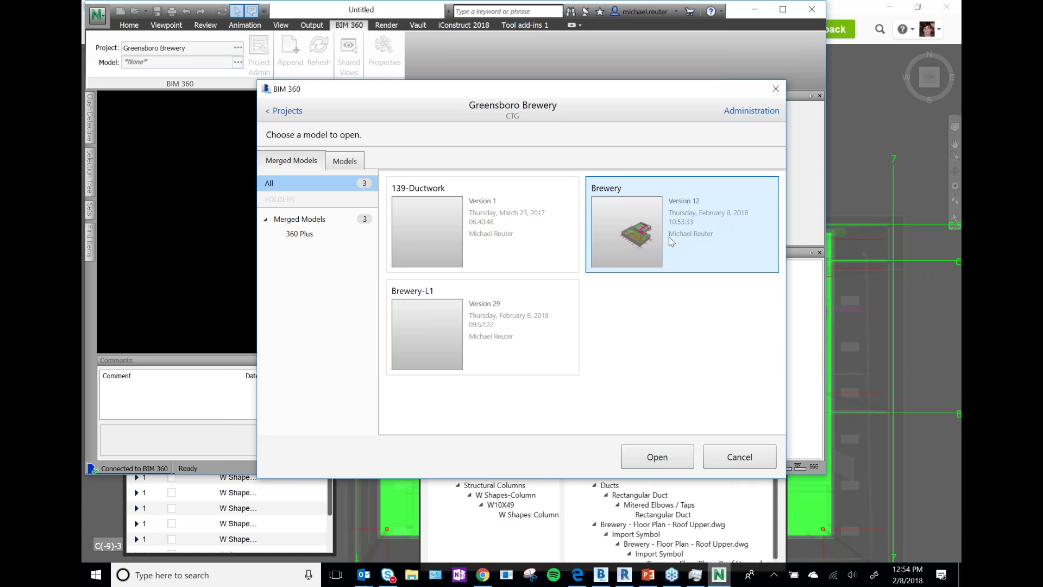
left_click(670, 454)
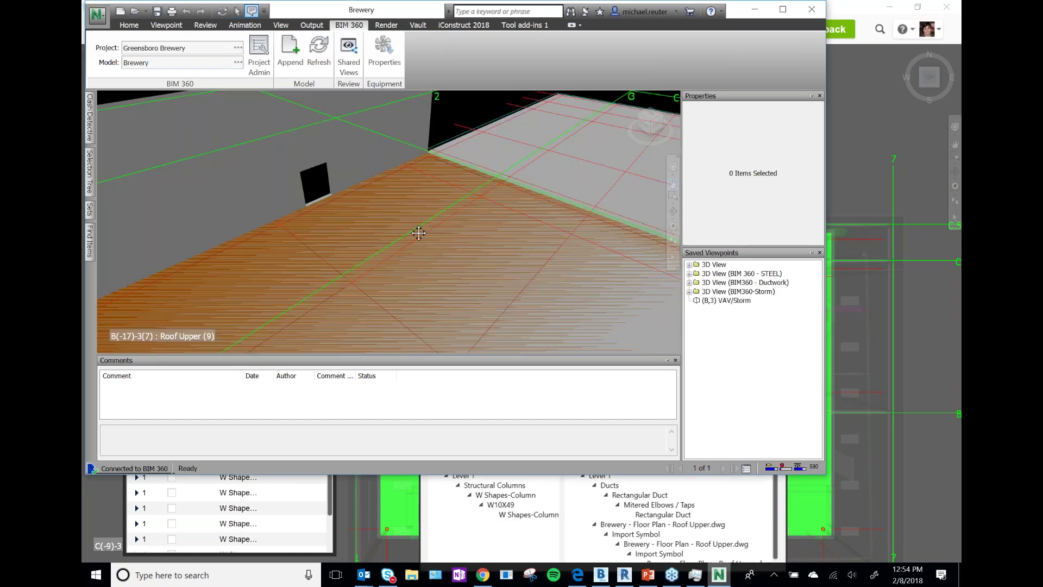
scroll(446, 278, "down", 5)
scroll(406, 253, "down", 5)
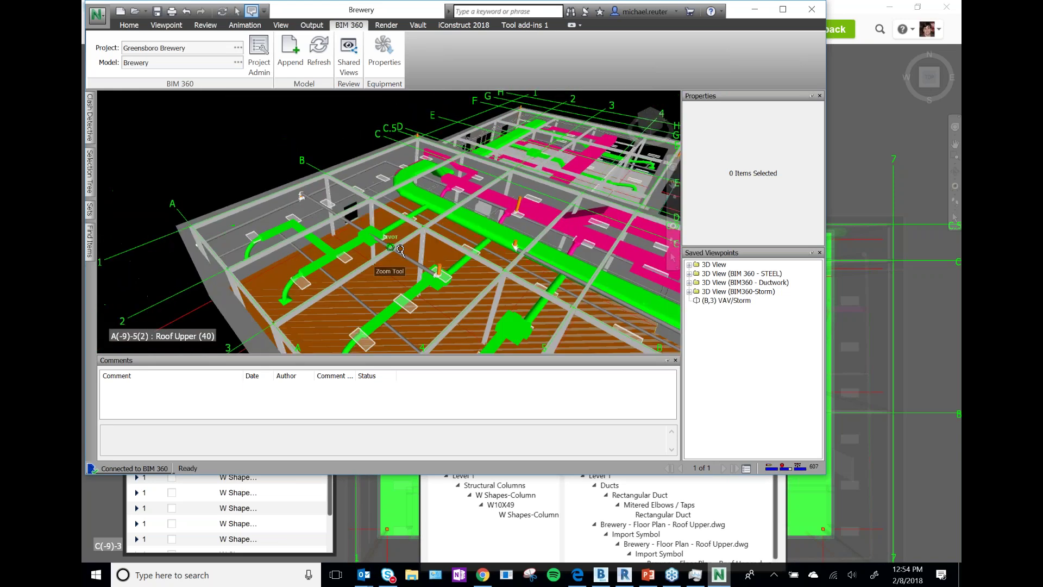
scroll(466, 192, "up", 8)
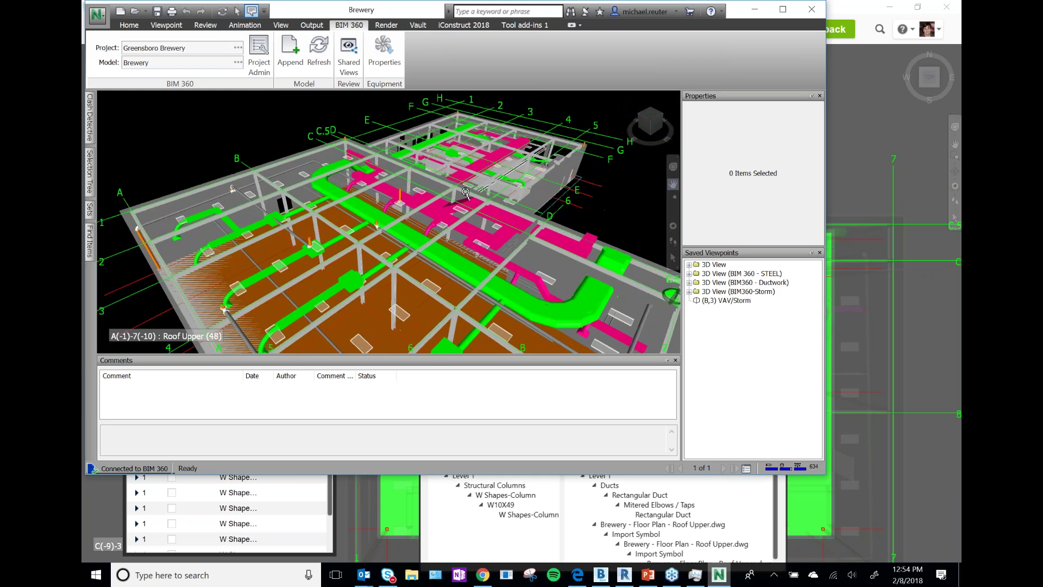
- Switch to BIM 360 Glue, return to the clash result sets list, and minimize Glue to get back to the Brewery model in Navisworks
left_click(830, 175)
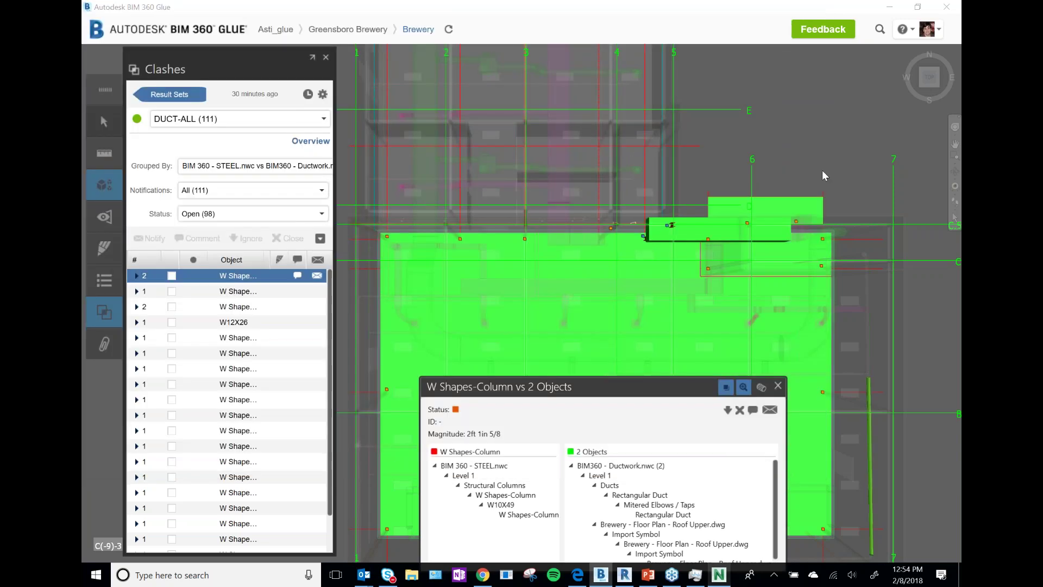
left_click(188, 95)
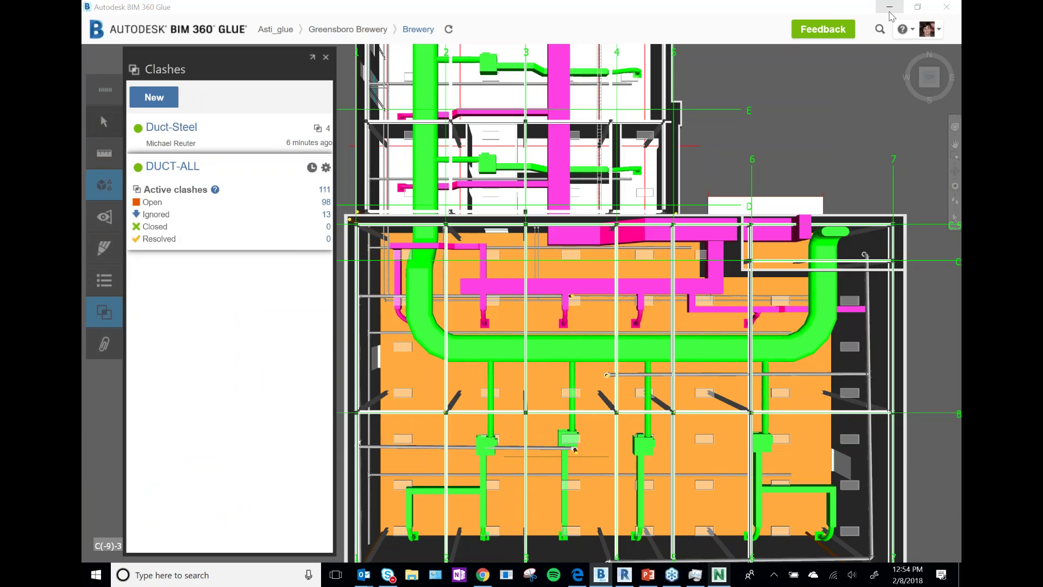
left_click(891, 13)
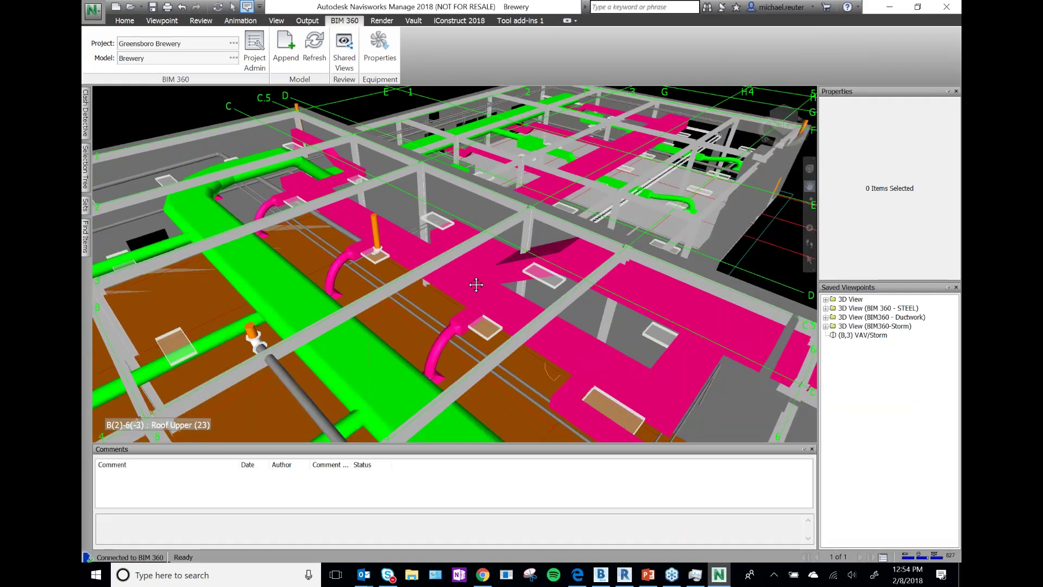
scroll(481, 286, "down", 10)
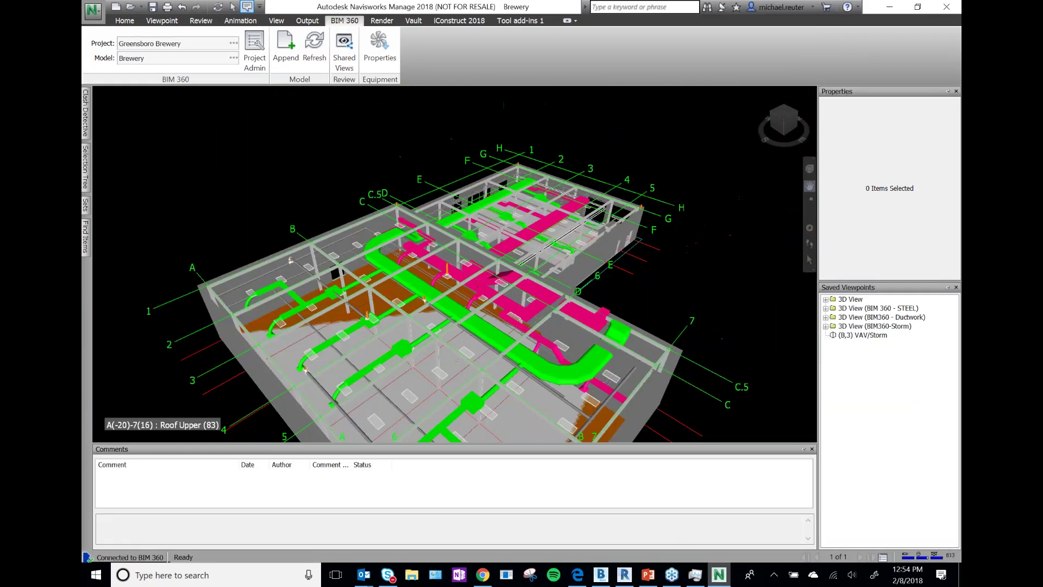
- Import the search sets from file into the Brewery model and pin the Sets window open
left_click(85, 205)
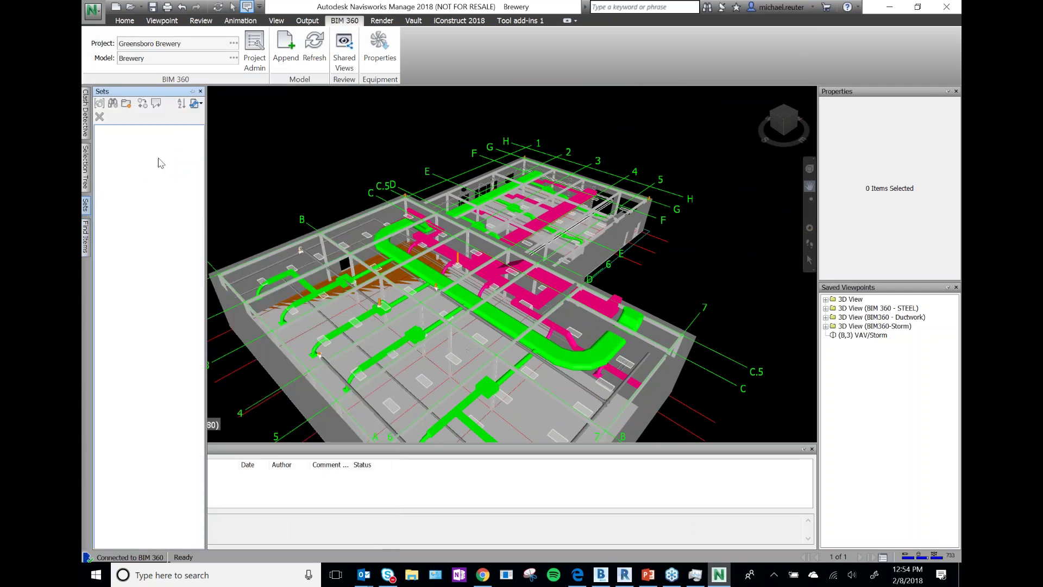
left_click(196, 105)
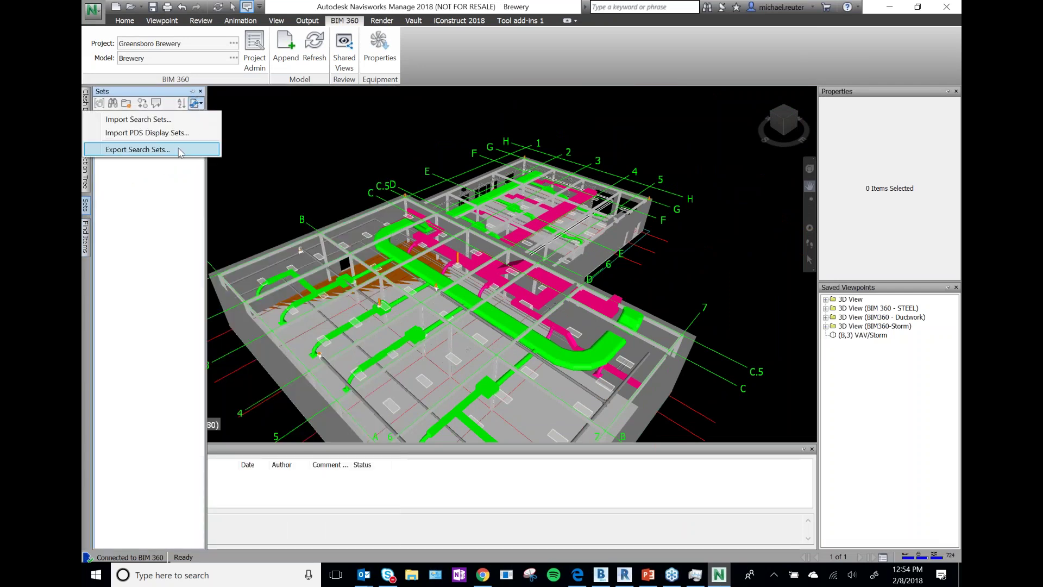
left_click(176, 121)
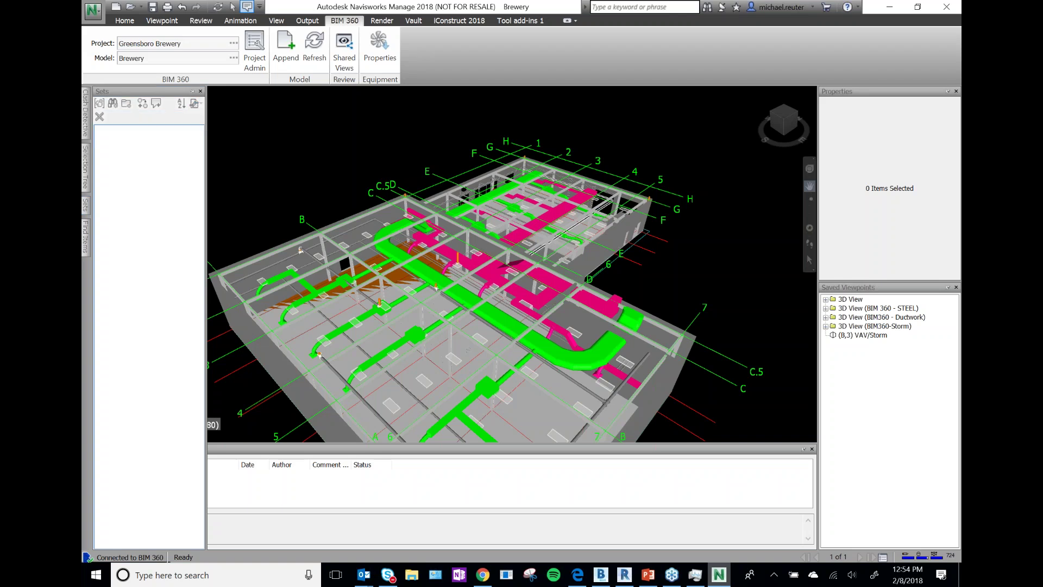
left_click(260, 138)
left_click(419, 273)
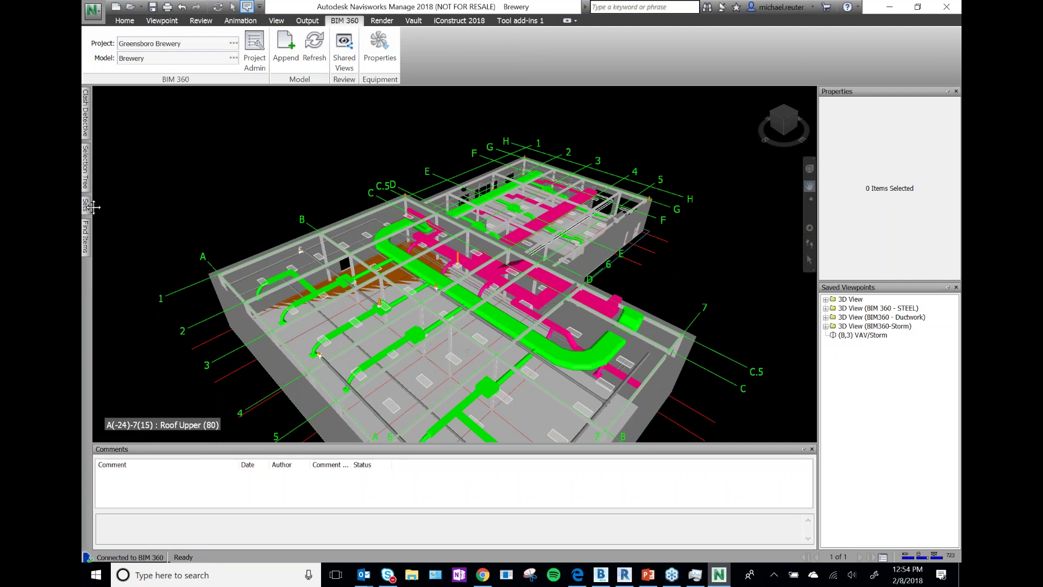
mouse_move(88, 240)
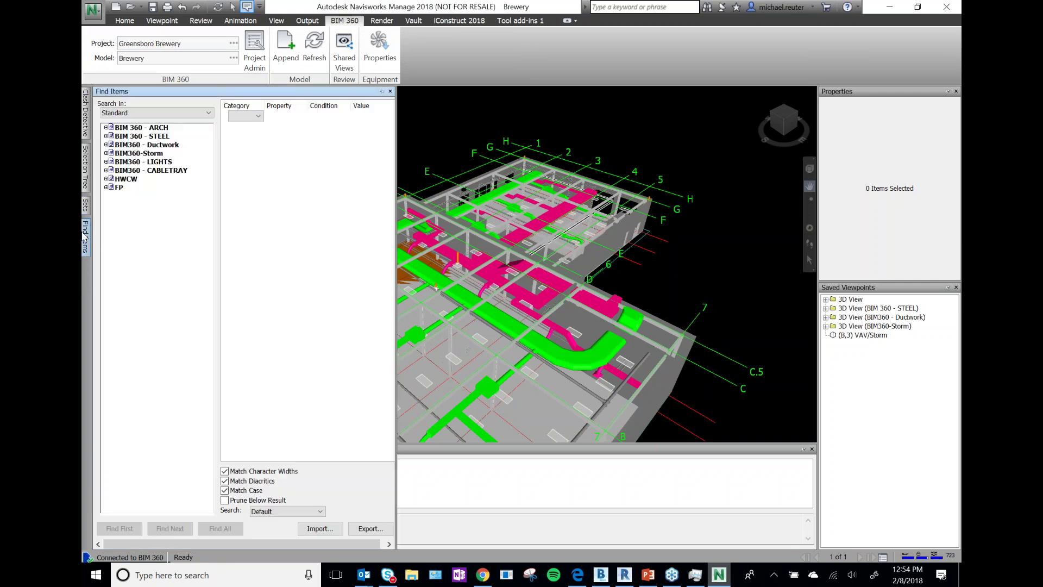
mouse_move(85, 205)
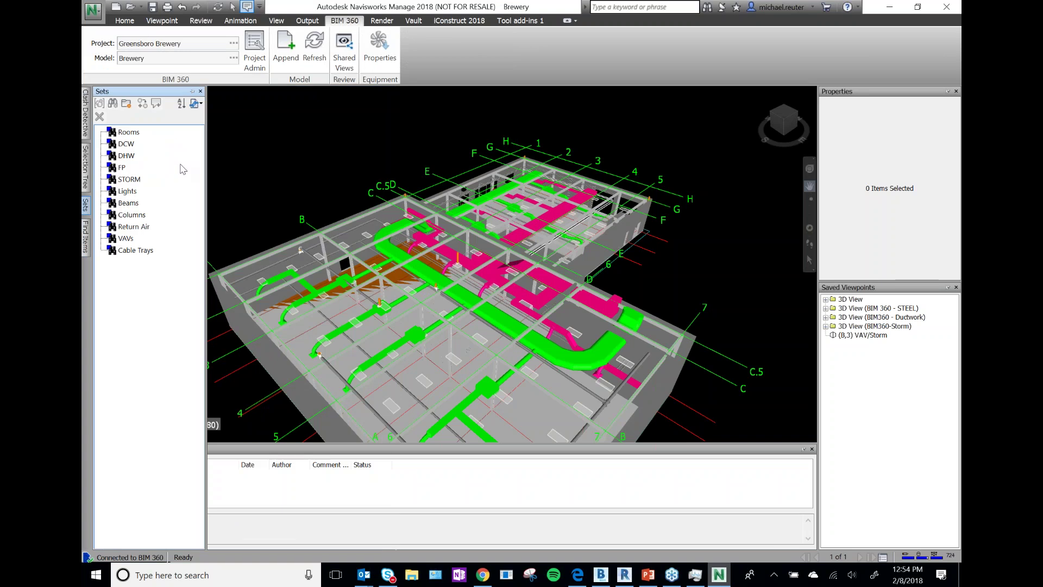
left_click(191, 92)
- Select the items of the DCW search set and override their color with blue
left_click(126, 143)
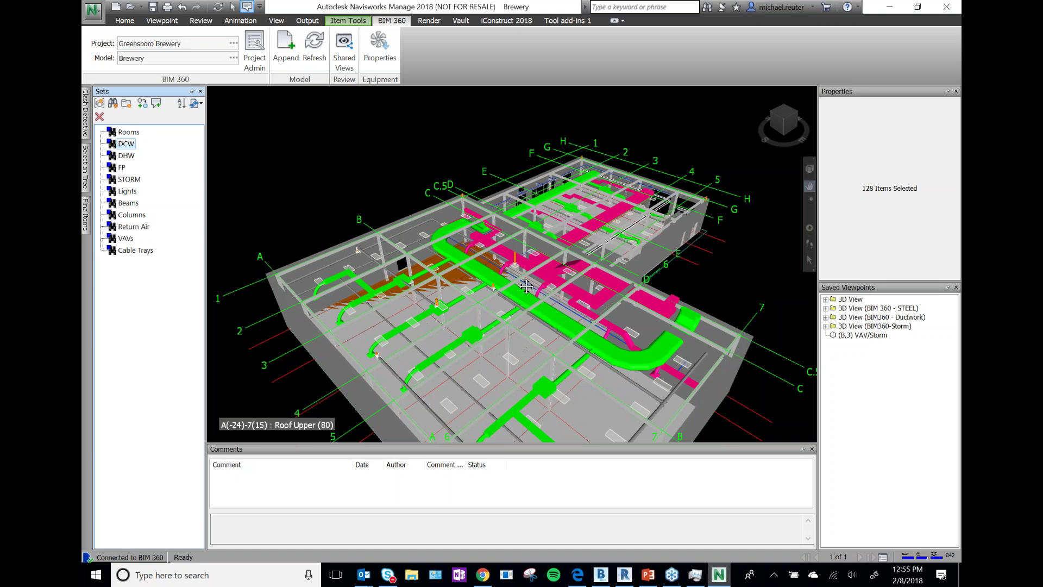
scroll(527, 286, "up", 5)
right_click(126, 143)
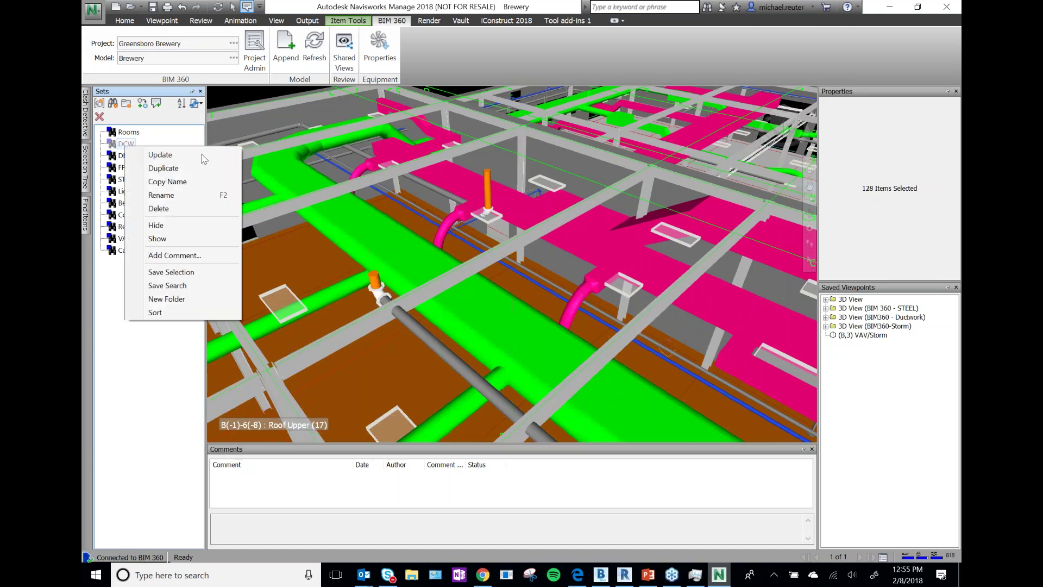
right_click(434, 228)
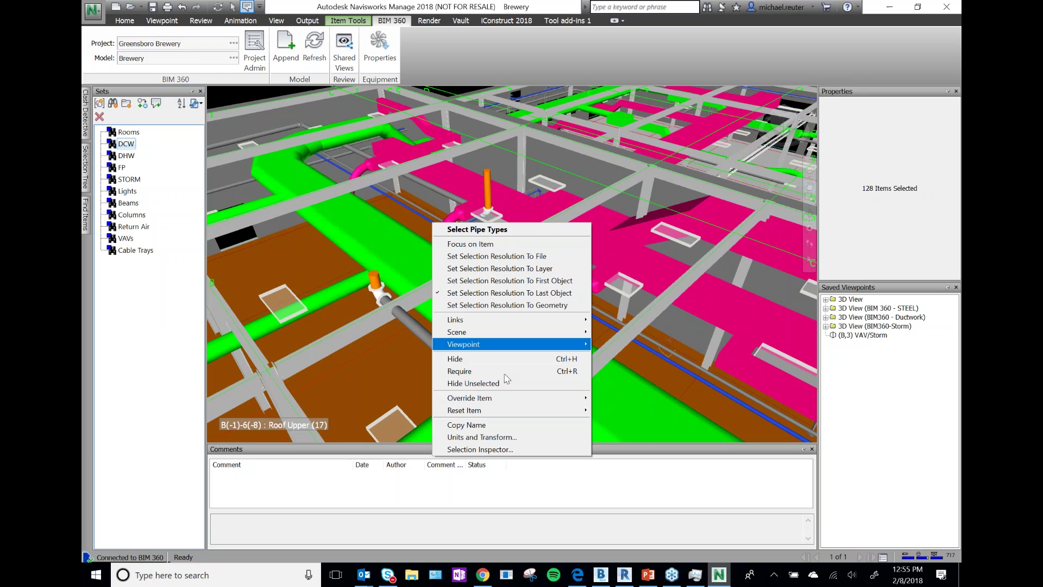
mouse_move(516, 406)
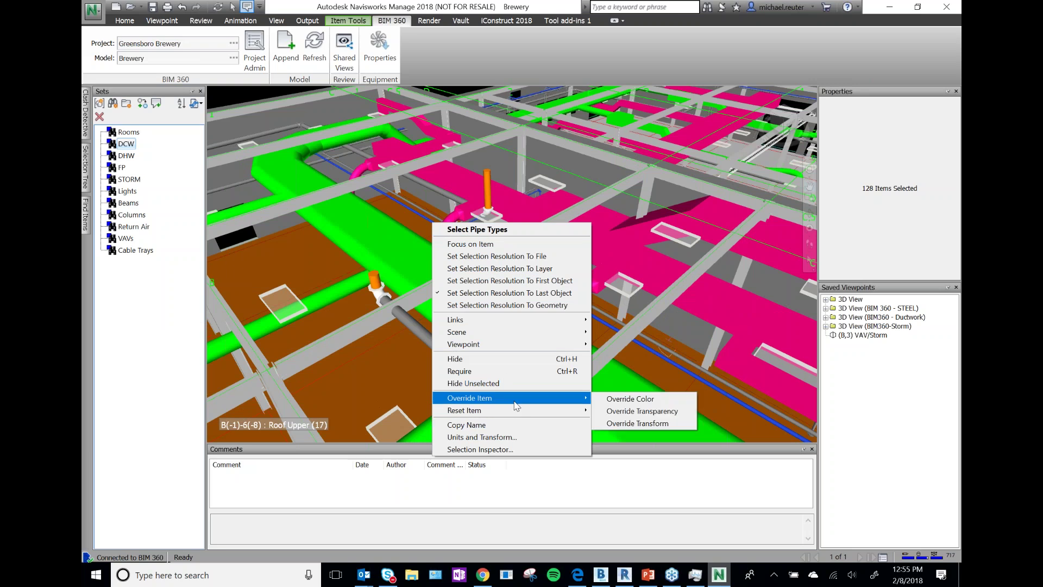
left_click(609, 399)
left_click(529, 257)
left_click(478, 370)
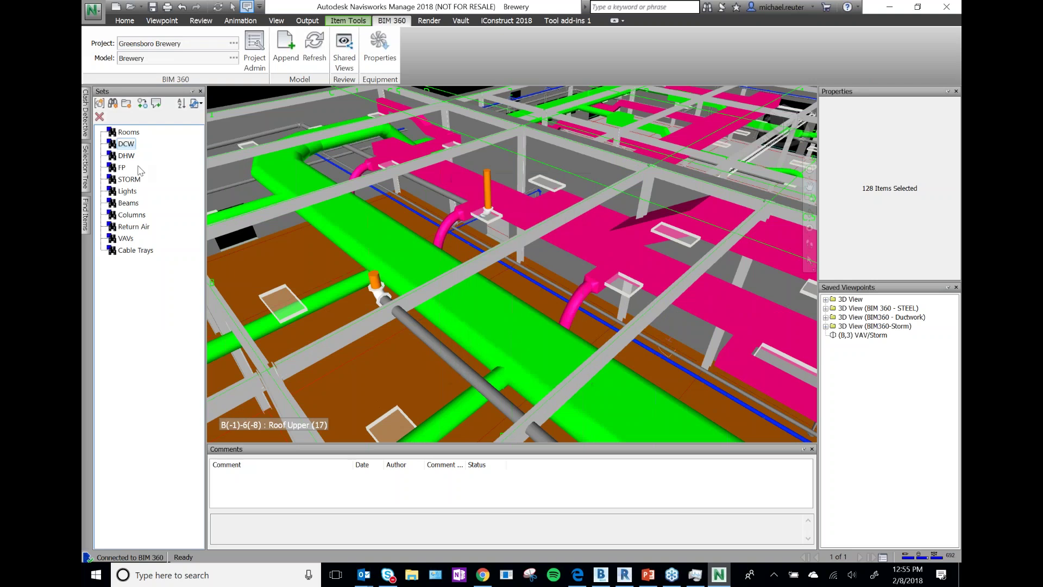
- Select the items of the DHW search set and override their color with red
left_click(127, 156)
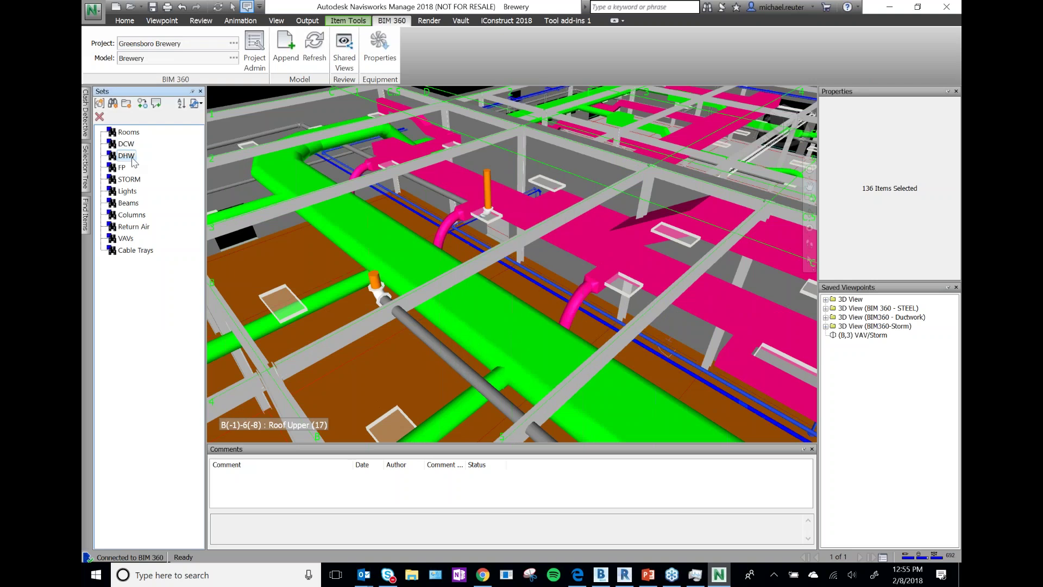
right_click(551, 282)
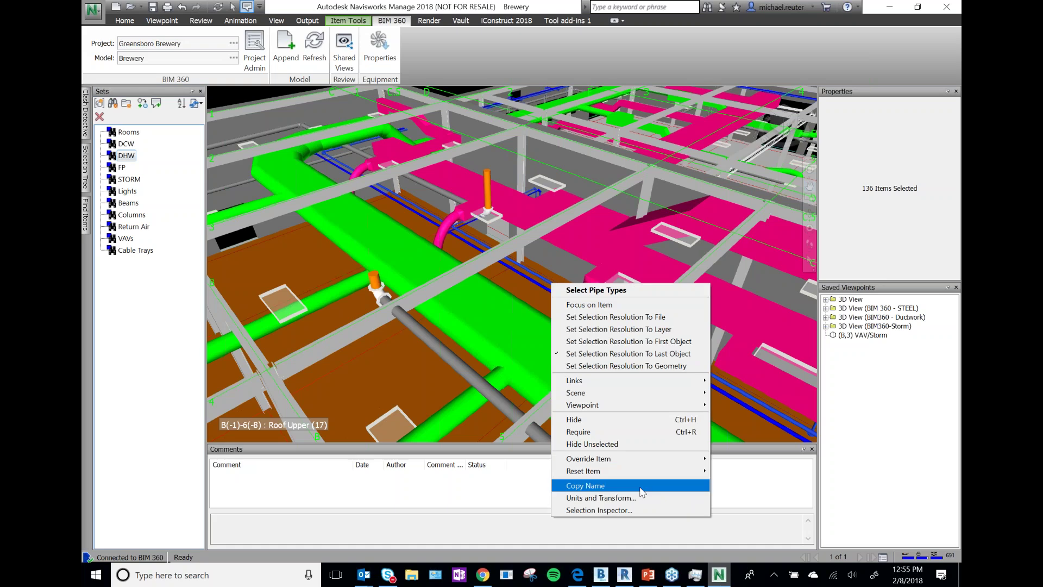
mouse_move(670, 457)
left_click(760, 458)
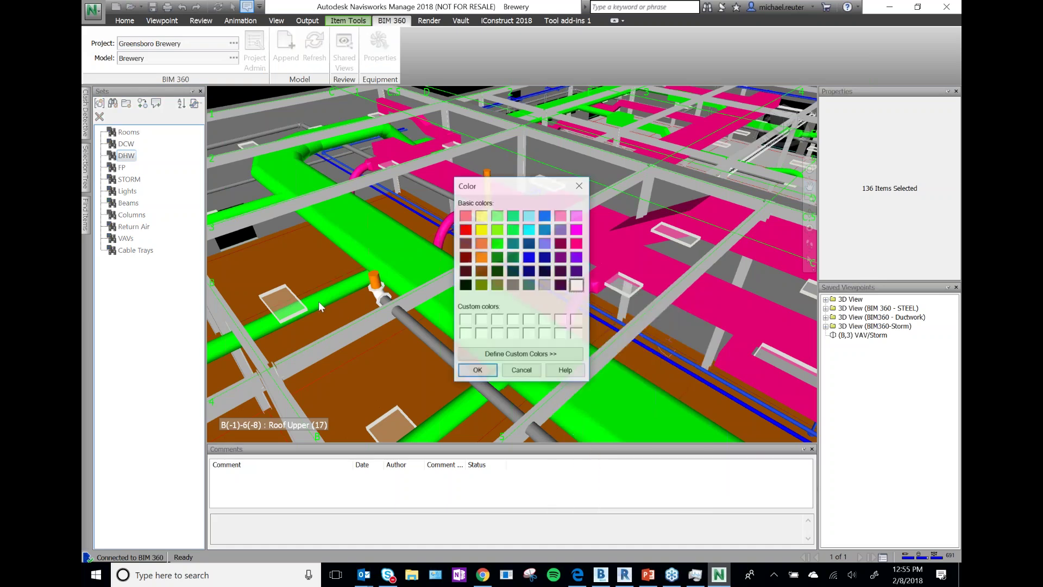
left_click(465, 230)
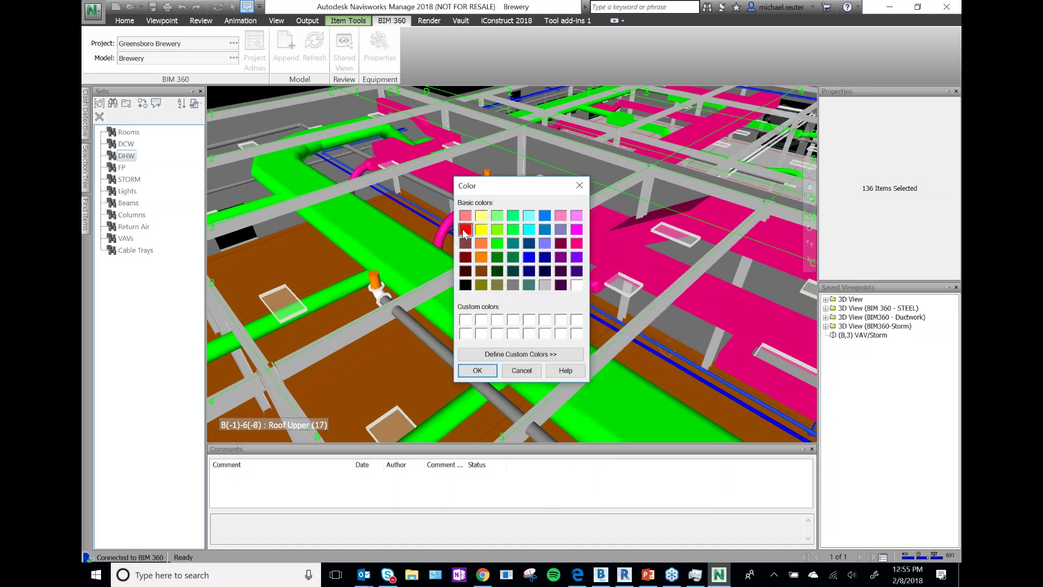
left_click(477, 370)
- Select the items of the STORM search set and override their color with dark green
left_click(129, 180)
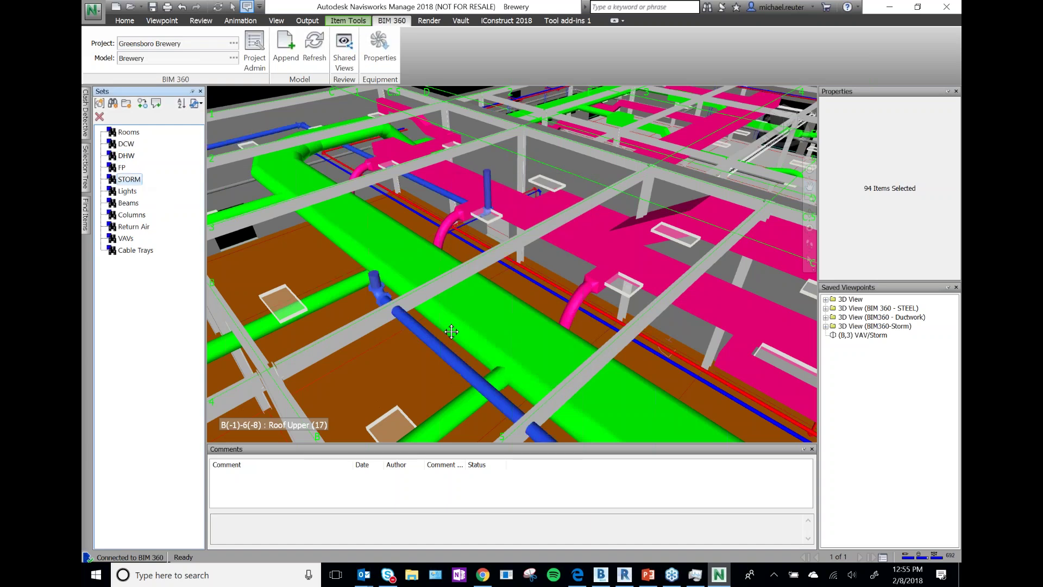
right_click(427, 340)
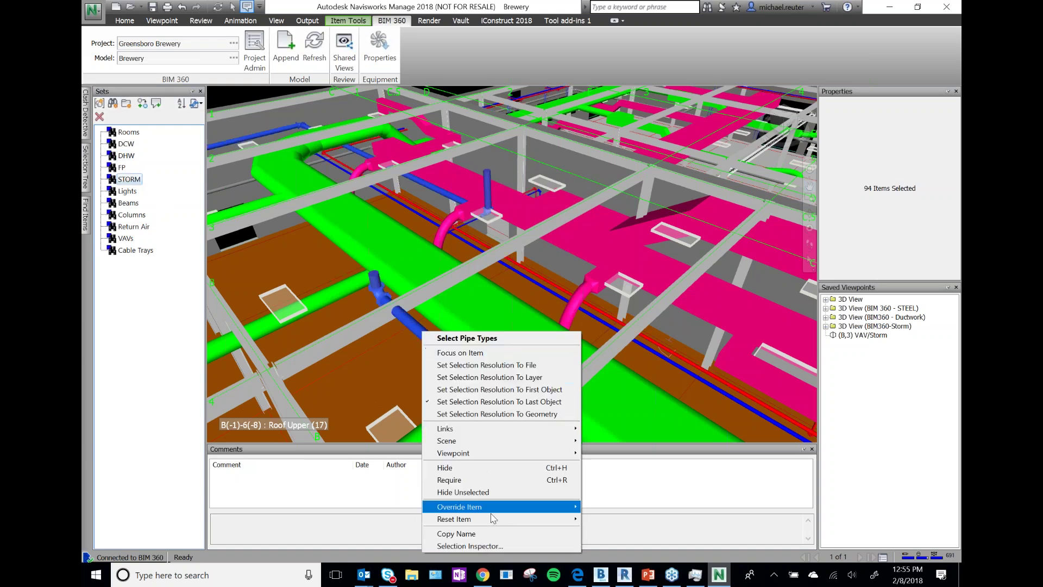
mouse_move(524, 509)
left_click(619, 507)
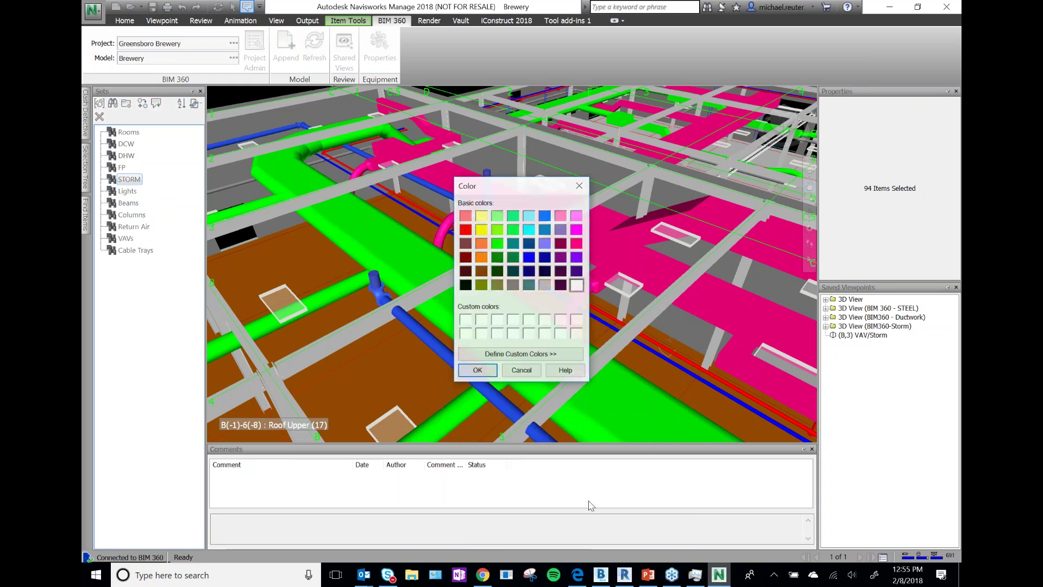
left_click(472, 372)
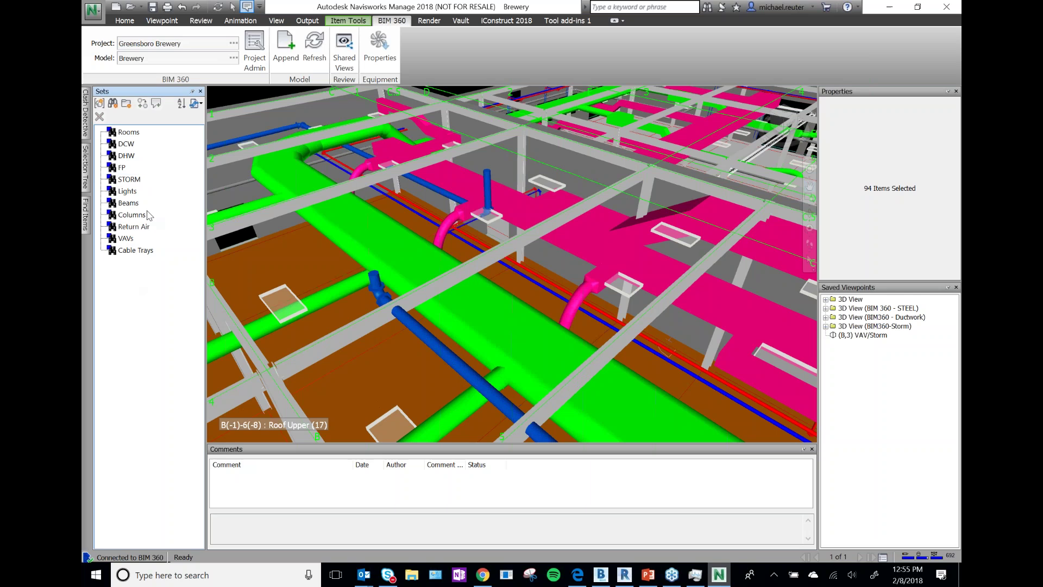
- Select the items of the Lights search set and override their color with yellow
left_click(123, 194)
right_click(130, 195)
left_click(126, 195)
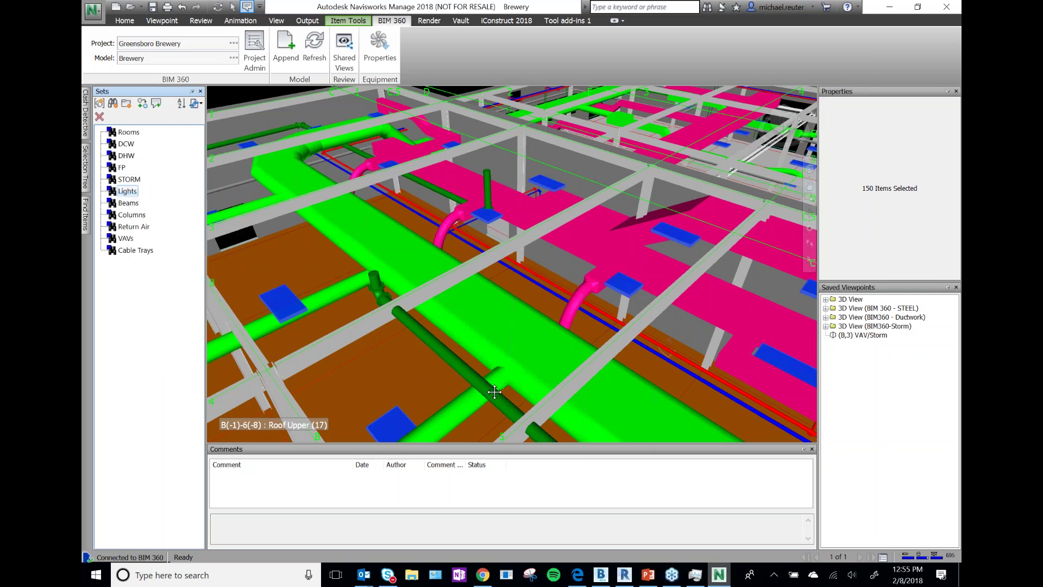
right_click(291, 303)
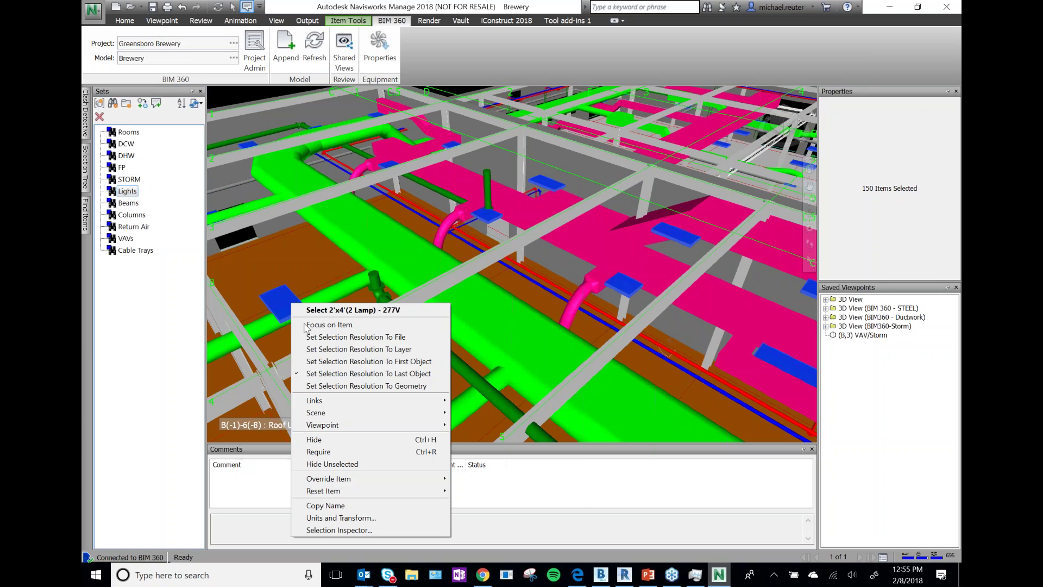
mouse_move(398, 485)
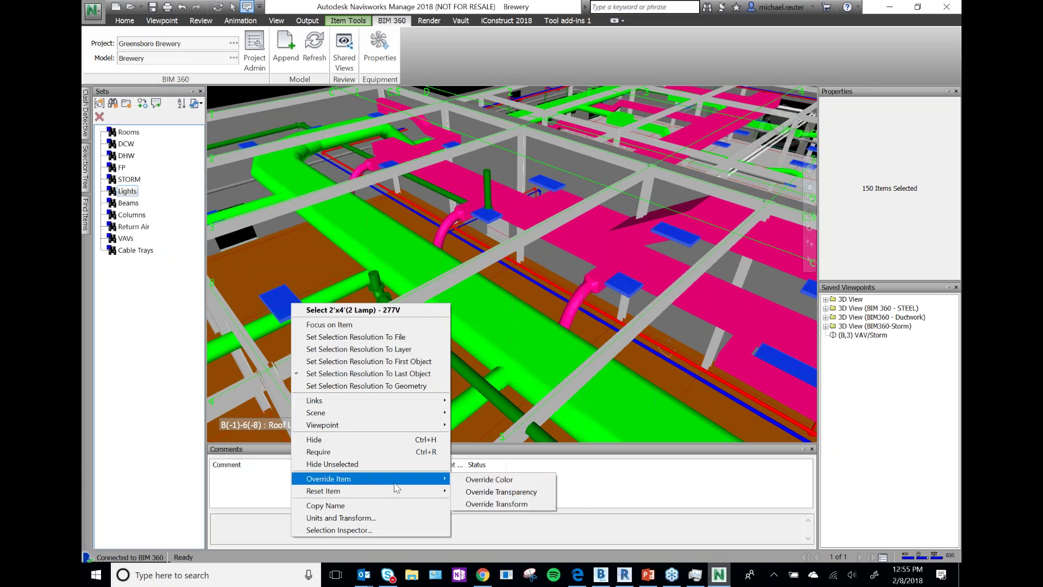
left_click(496, 481)
left_click(489, 375)
- Select the items of the VAVs and then the Columns search set, and save the current view as a viewpoint with its default name
left_click(136, 239)
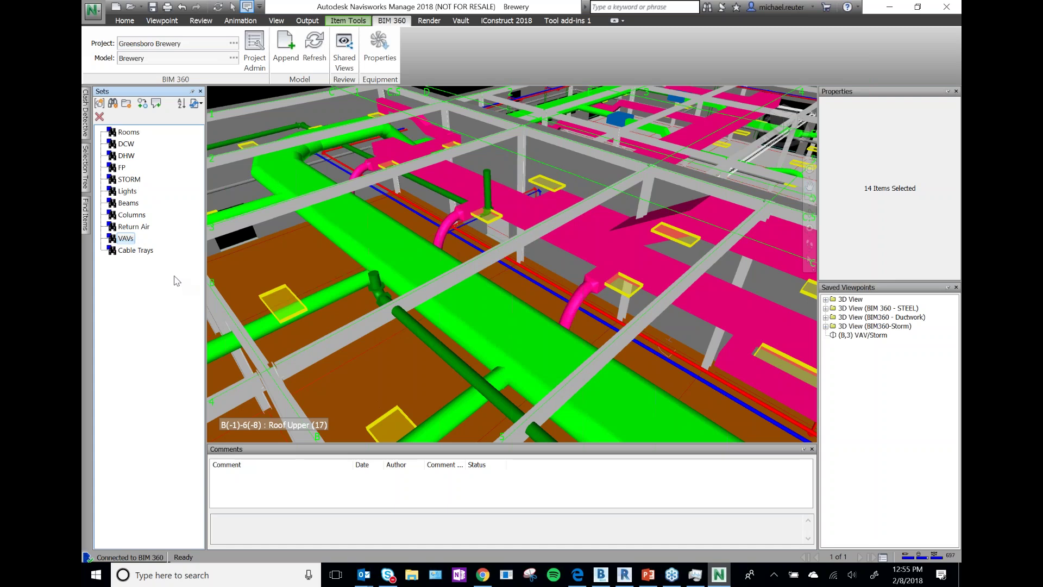
left_click(137, 215)
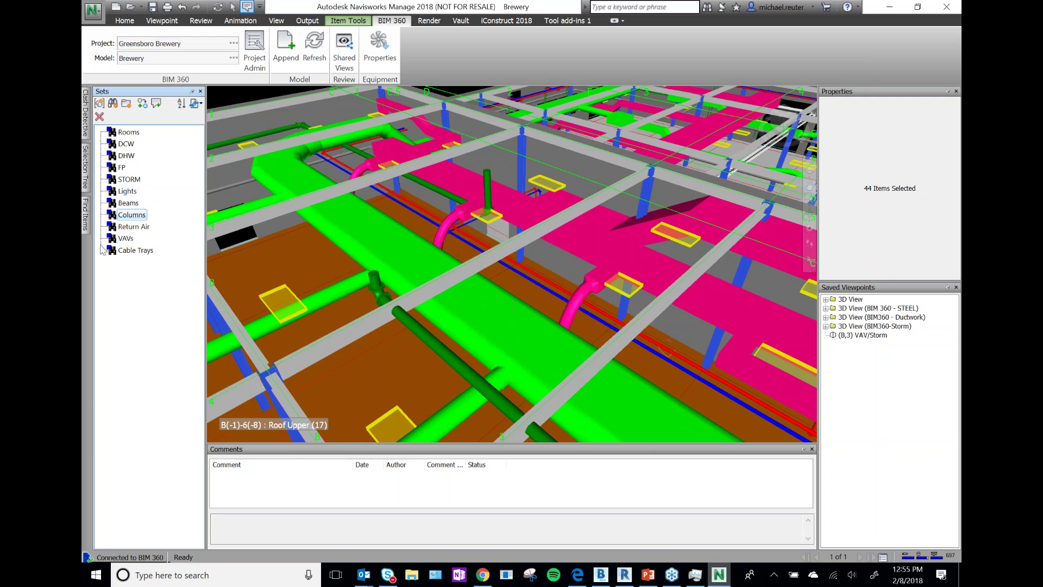
left_click(125, 21)
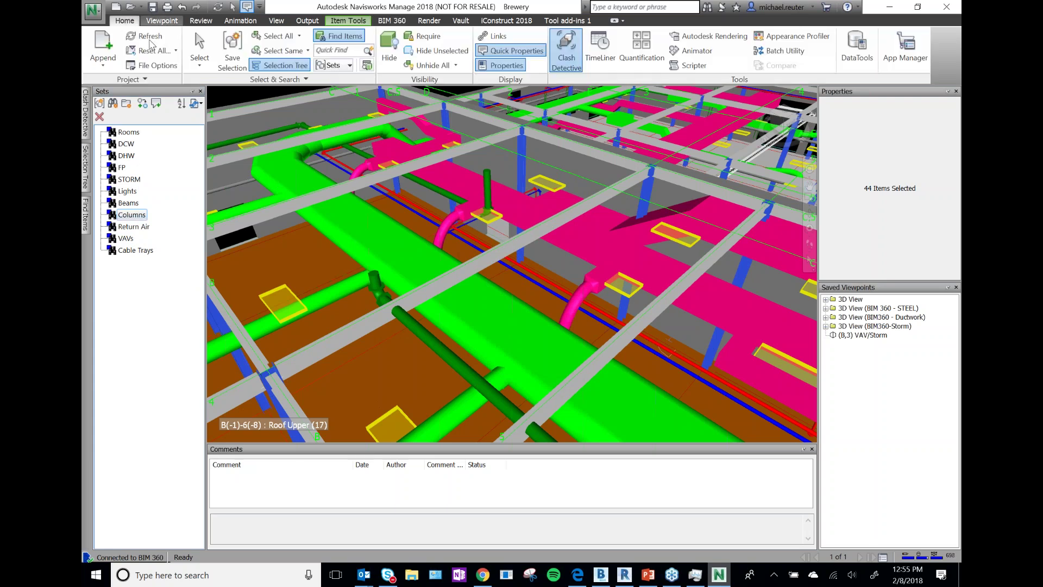
left_click(163, 22)
left_click(106, 50)
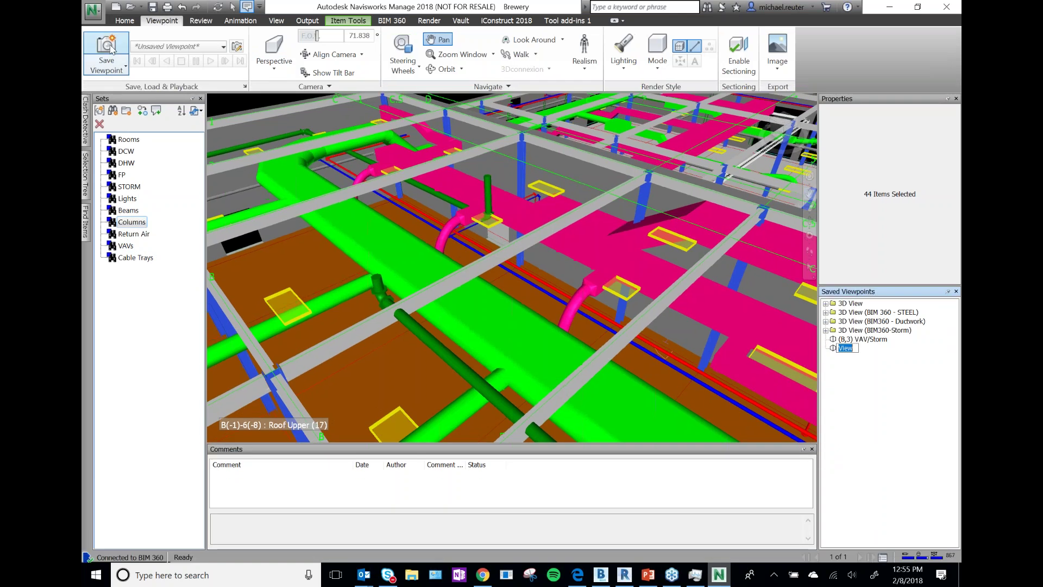
key("Escape")
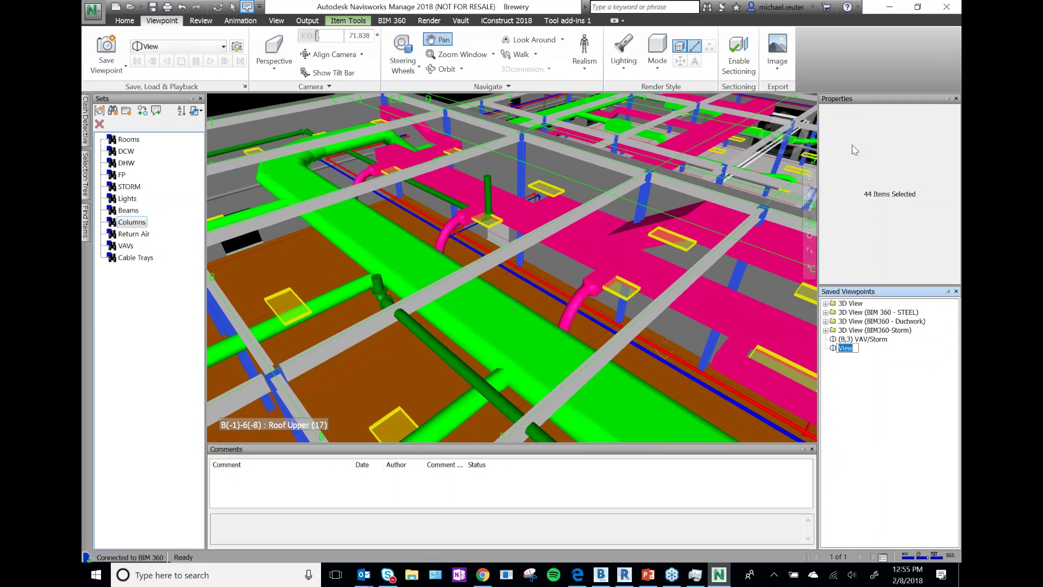
- Orient the model to the top view and save it as a viewpoint named PLAN
left_click(783, 121)
left_click(804, 99)
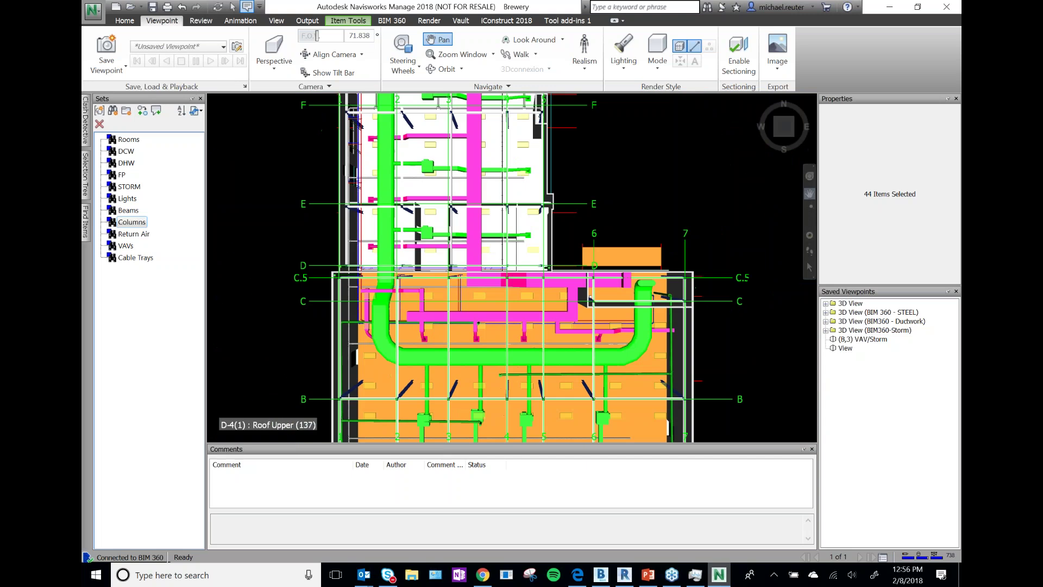
left_click(107, 52)
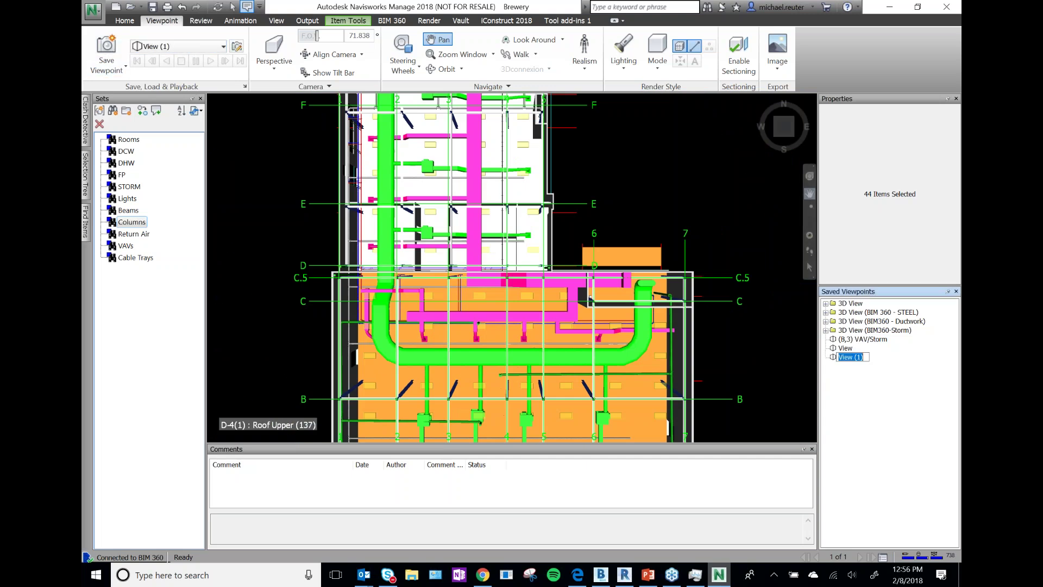
type("PLAN")
key("Return")
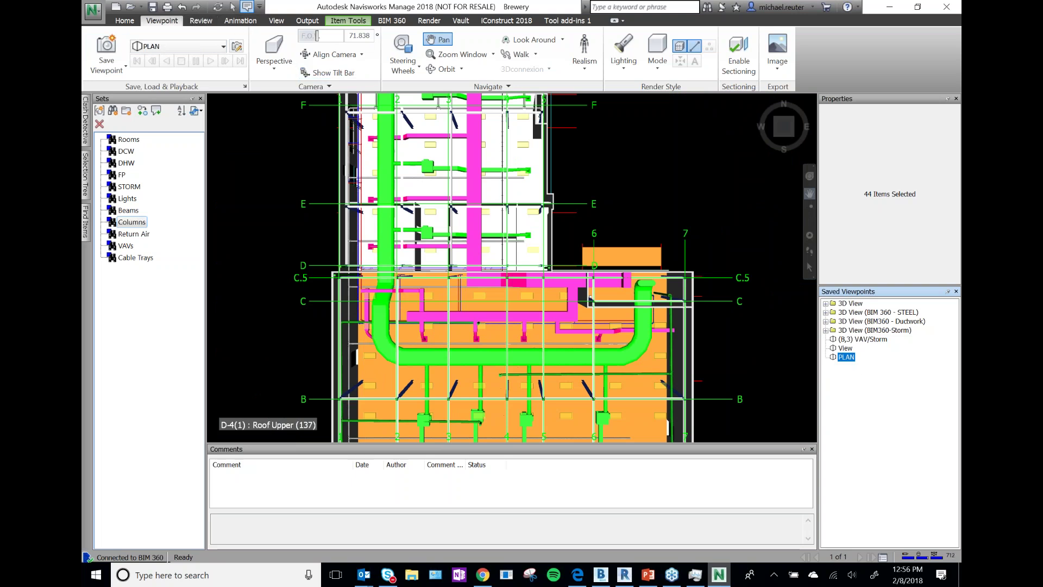
- Create a BIM 360 shared view named PLAN from the saved PLAN viewpoint, without a destination folder
left_click(390, 22)
left_click(344, 54)
left_click(845, 357)
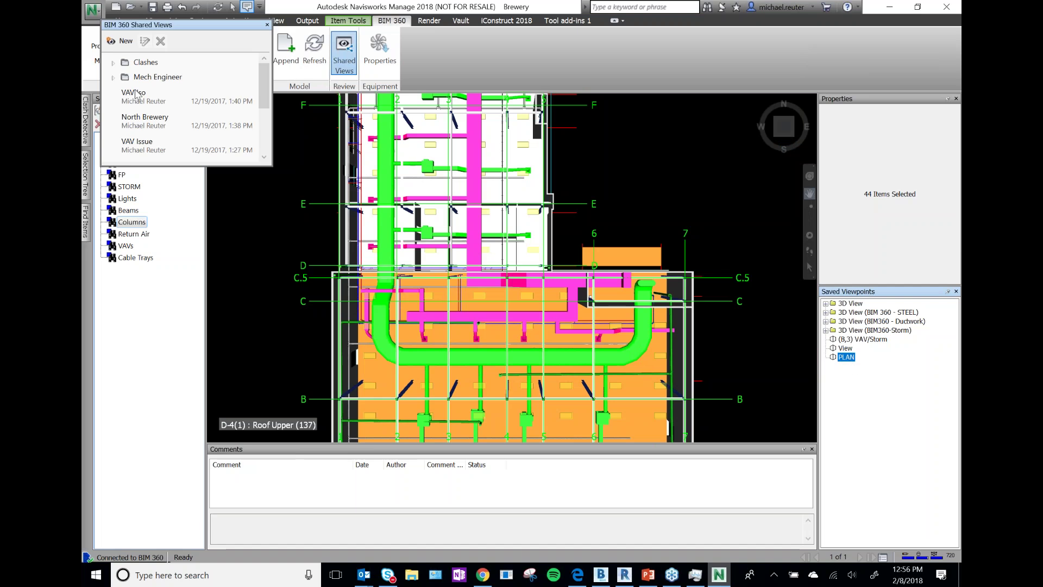
left_click(122, 47)
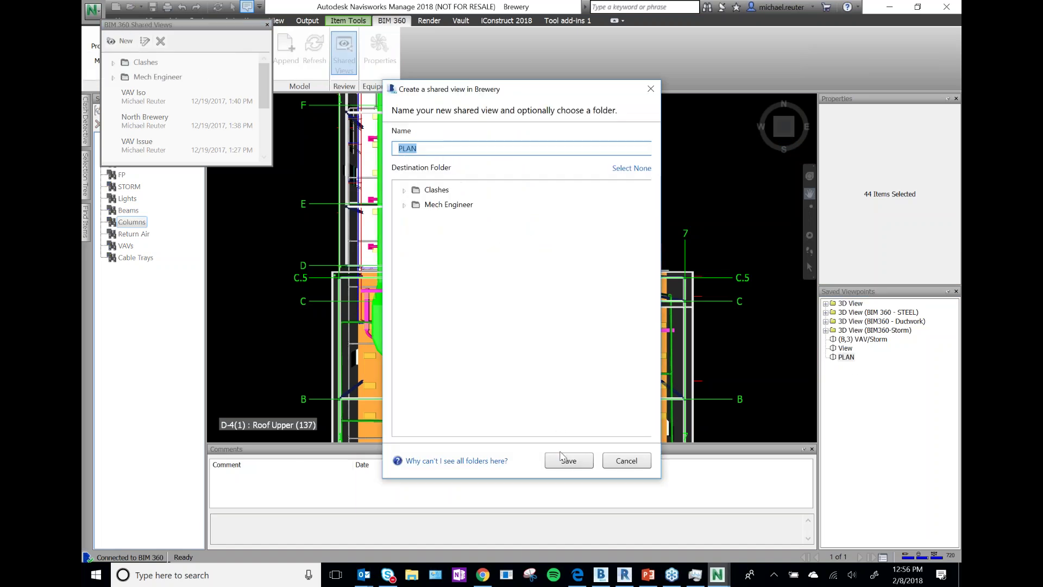
left_click(568, 461)
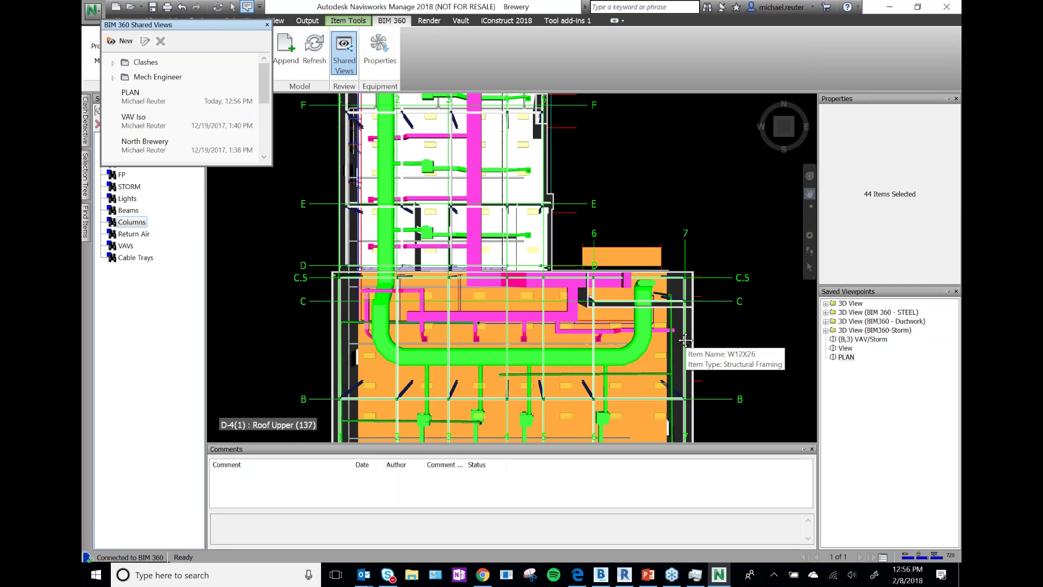
- Open the (B,3) VAV/Storm viewpoint and share it as "(B,3) VAV/Storm" in the Mech subfolder of the Clashes shared views
left_click(866, 340)
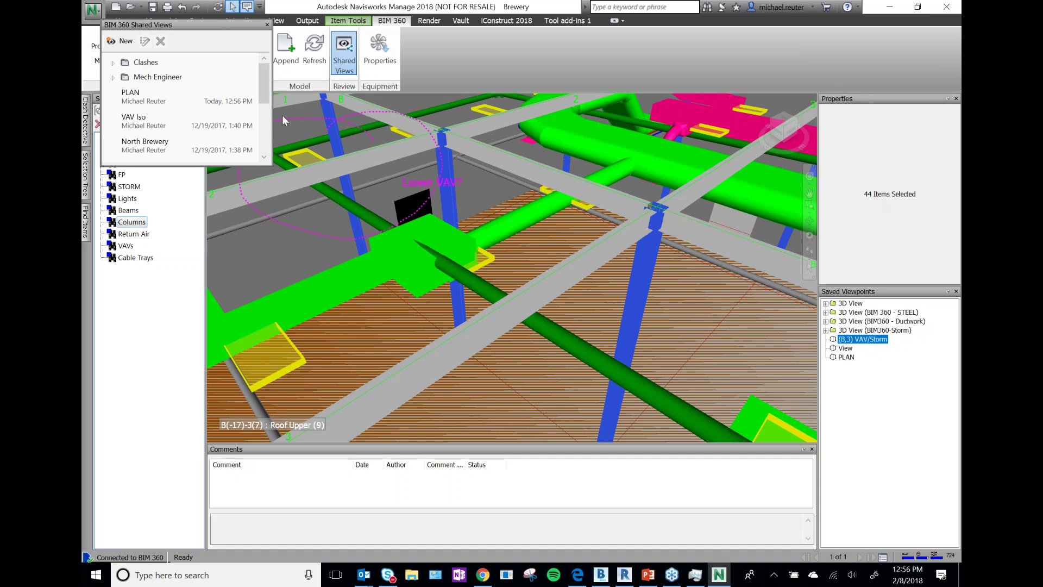
left_click(114, 63)
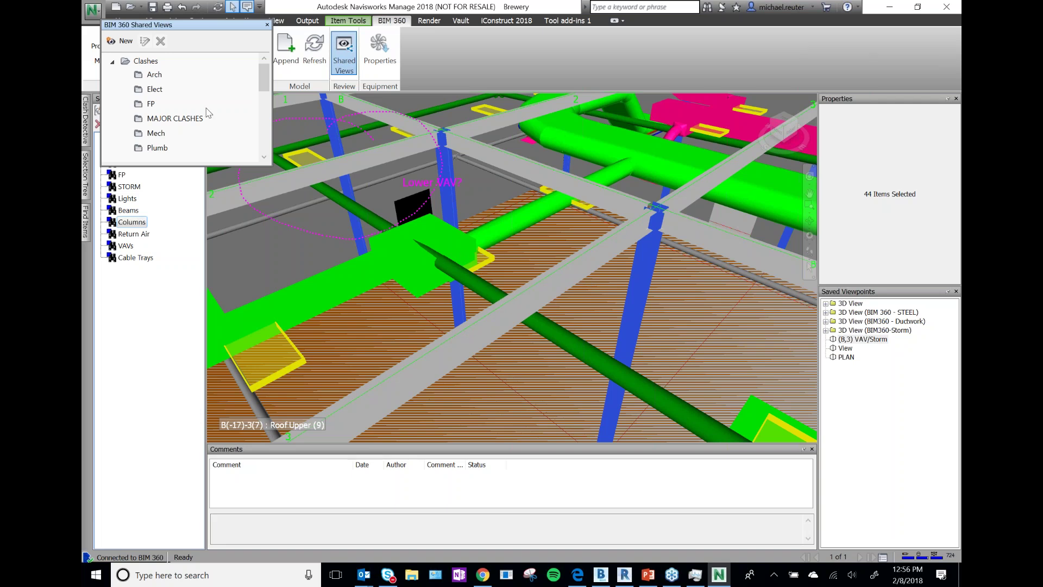
left_click(159, 135)
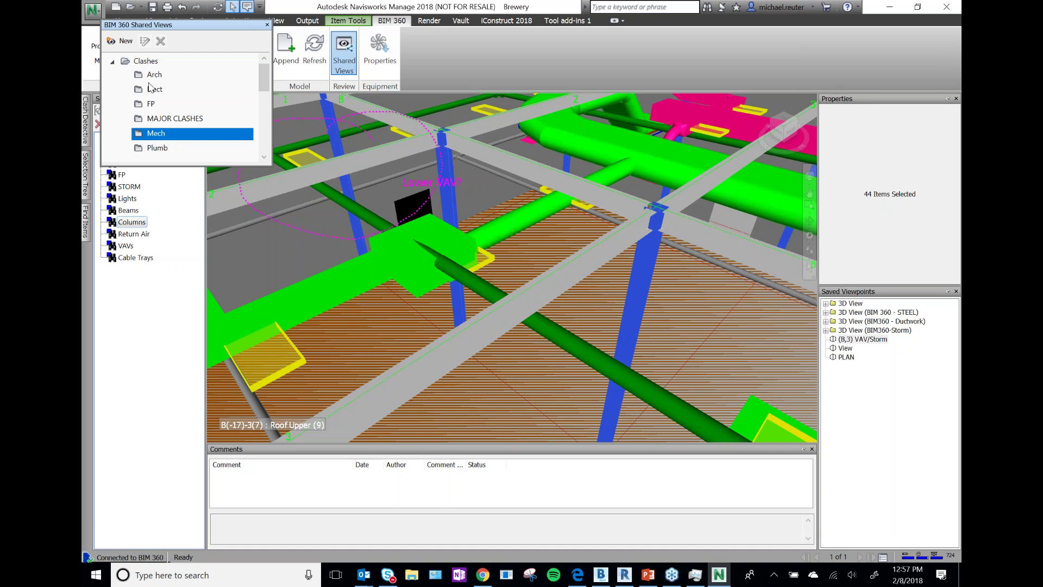
left_click(117, 42)
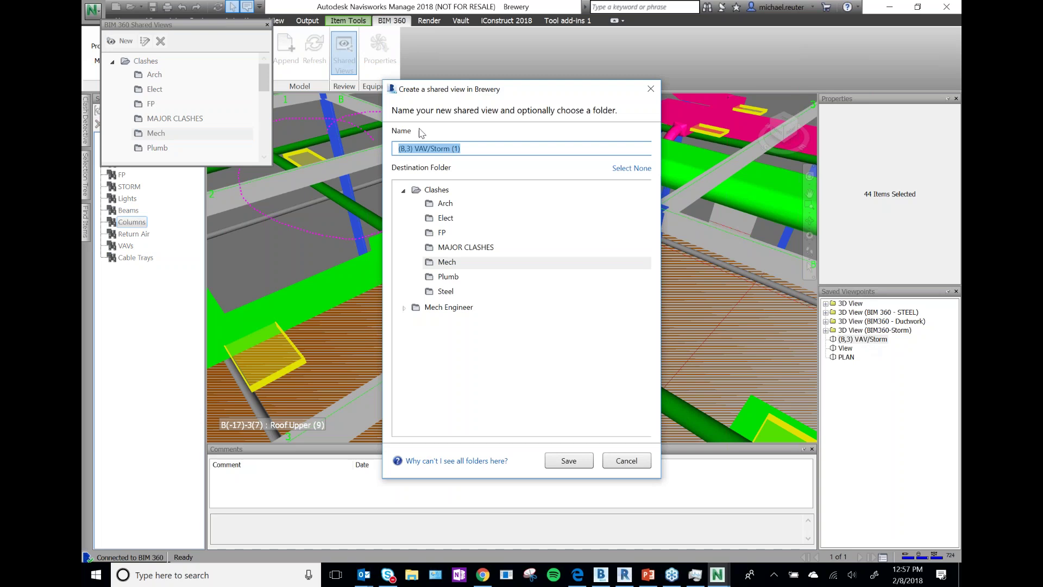
left_click(454, 151)
left_click_drag(454, 151, 518, 145)
key("BackSpace")
left_click(447, 263)
left_click(569, 460)
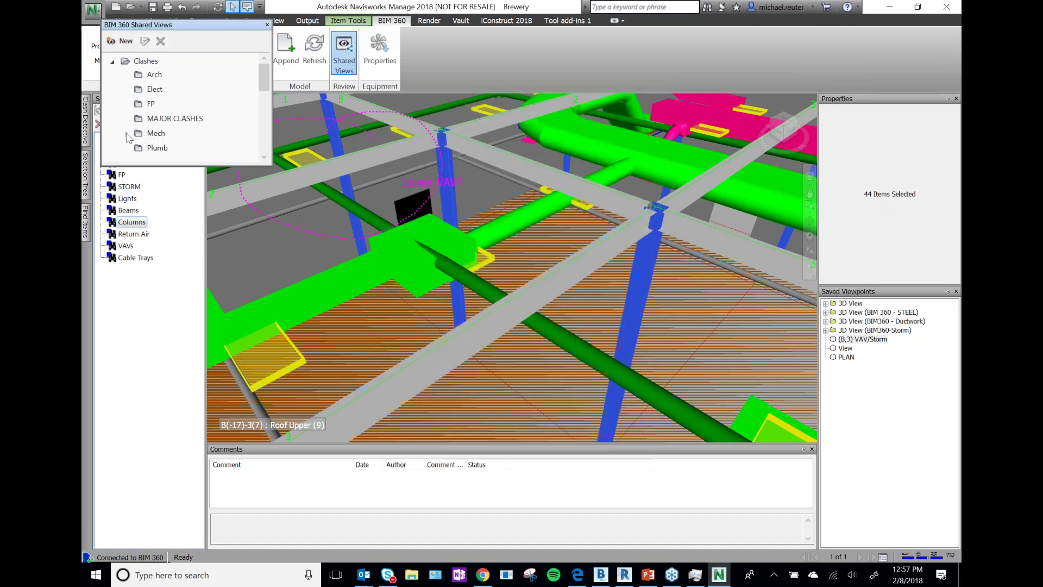
left_click(163, 146)
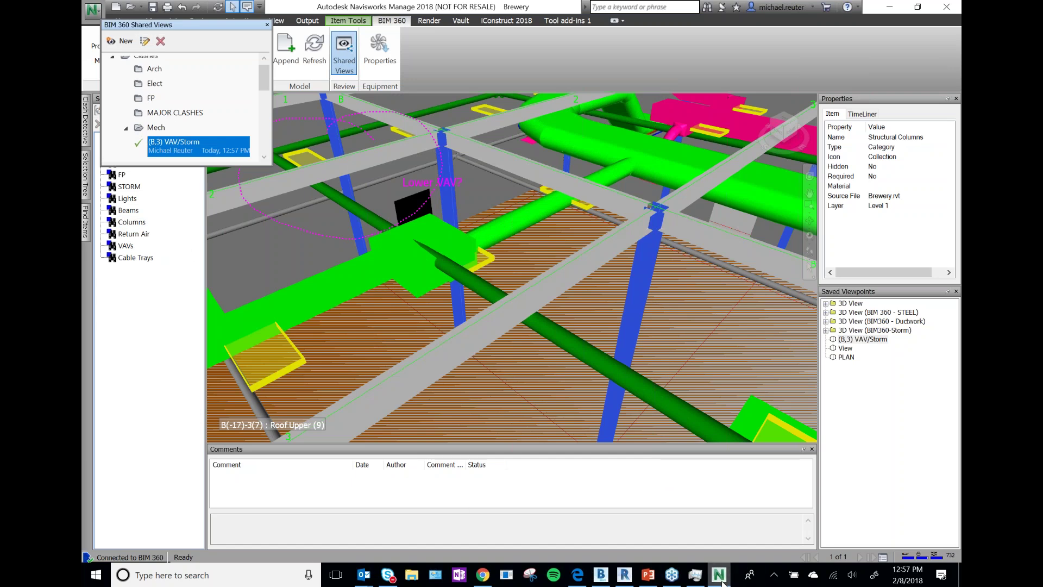
- Switch to BIM 360 Glue and open the shared view (B,3) VAV/Storm from the Mech subfolder of Clashes
left_click(601, 575)
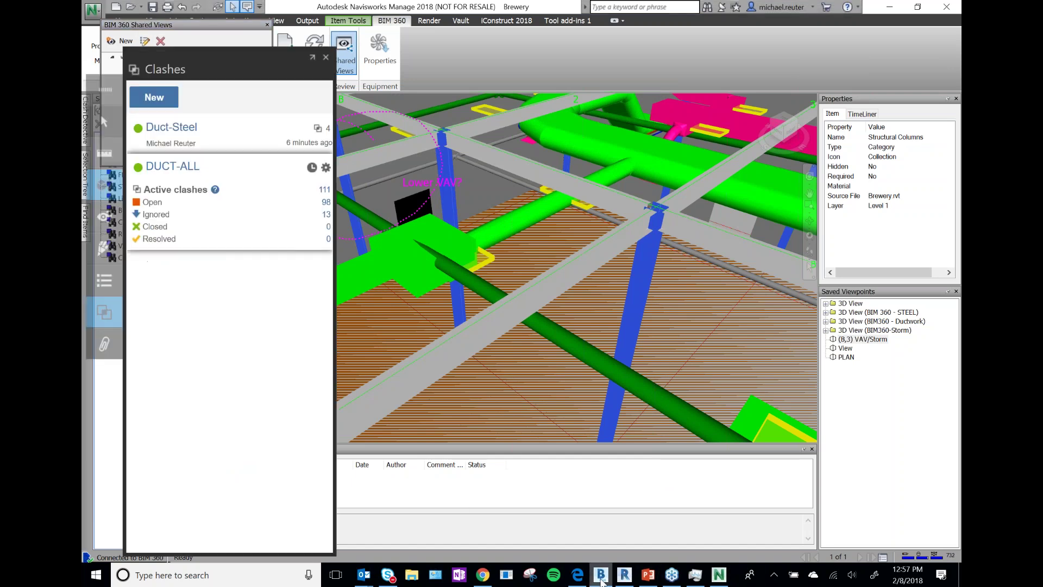
left_click(106, 217)
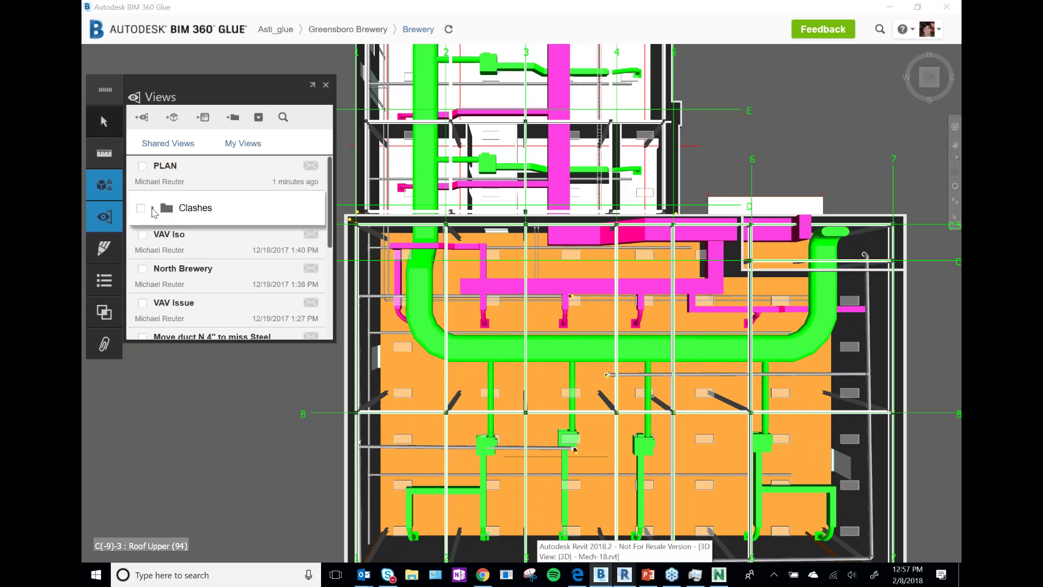
left_click(153, 208)
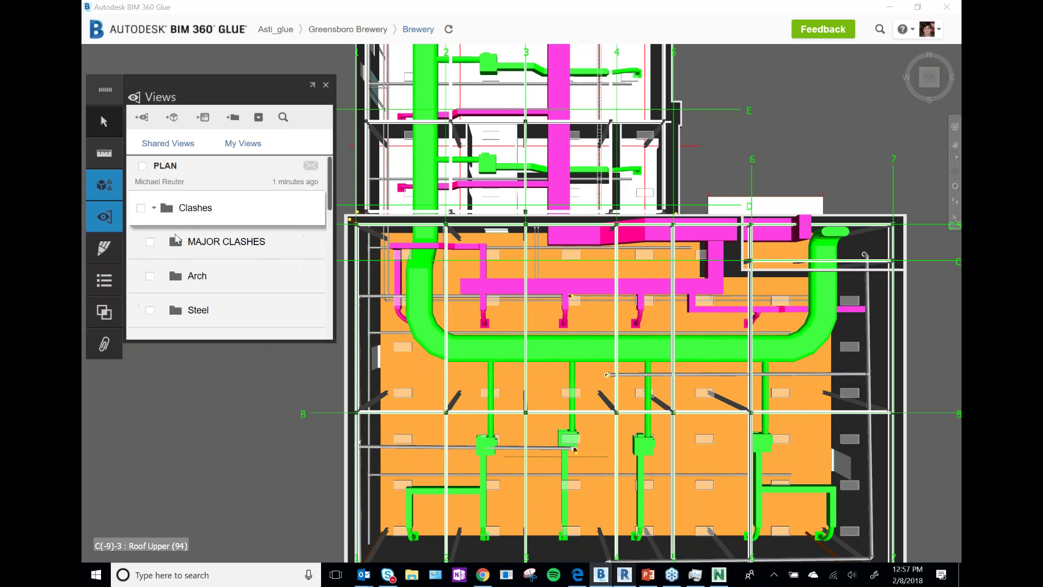
scroll(213, 272, "down", 2)
scroll(218, 274, "down", 3)
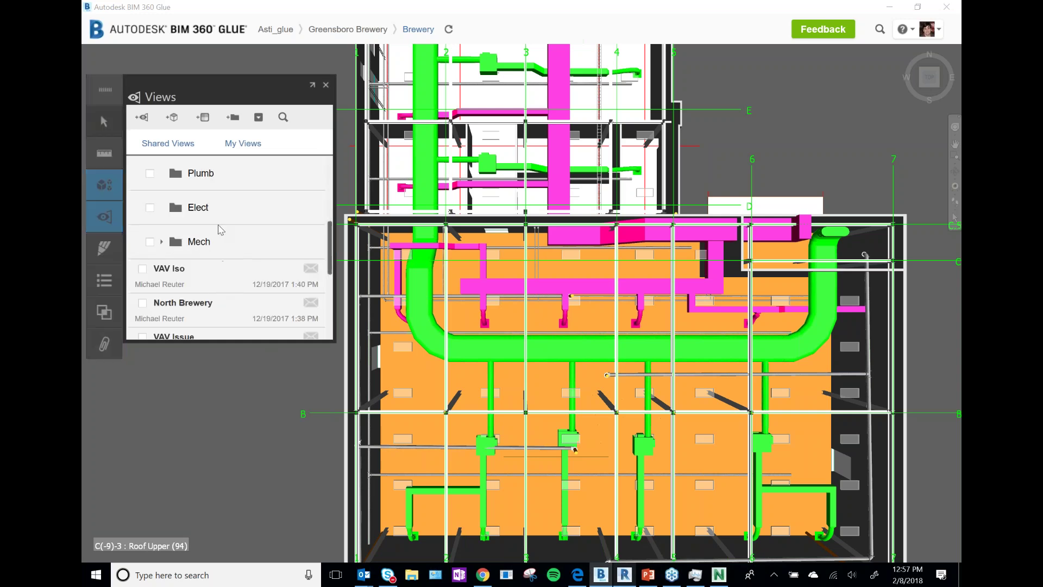
left_click(163, 243)
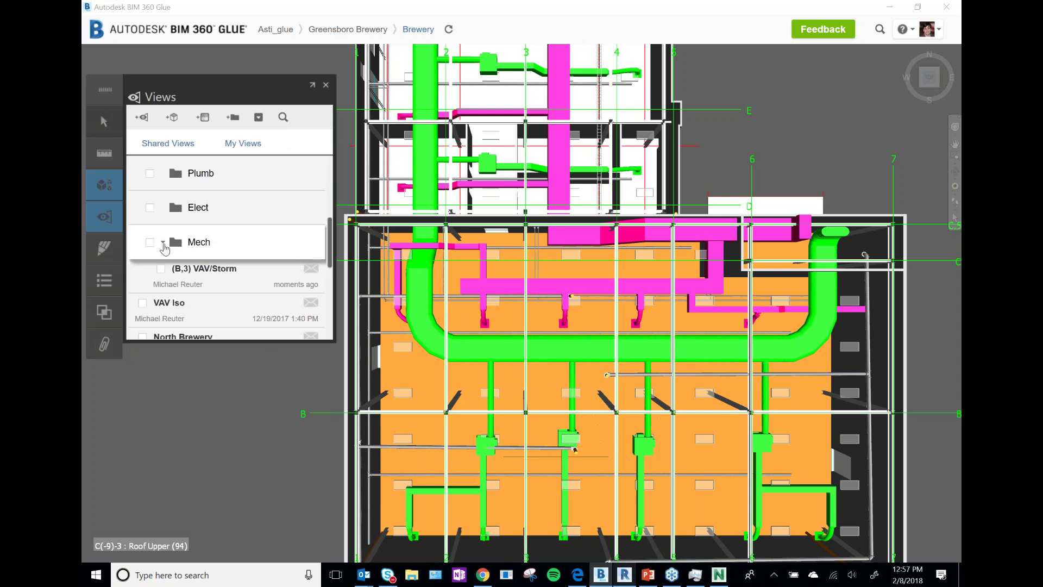
left_click(214, 270)
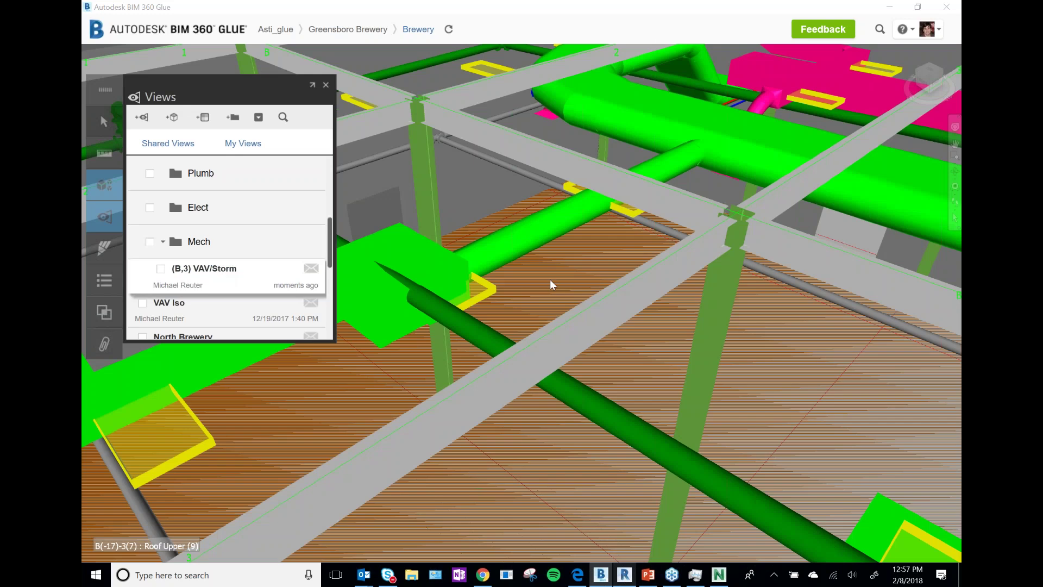
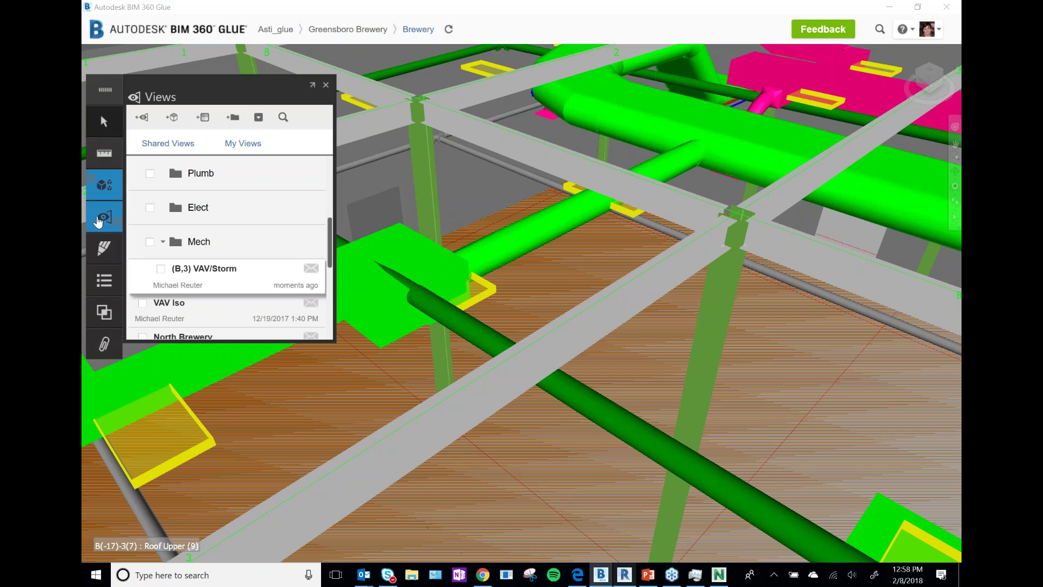
- Share the Brewery model with BIM 360 Field, replacing any previous versions
left_click(105, 188)
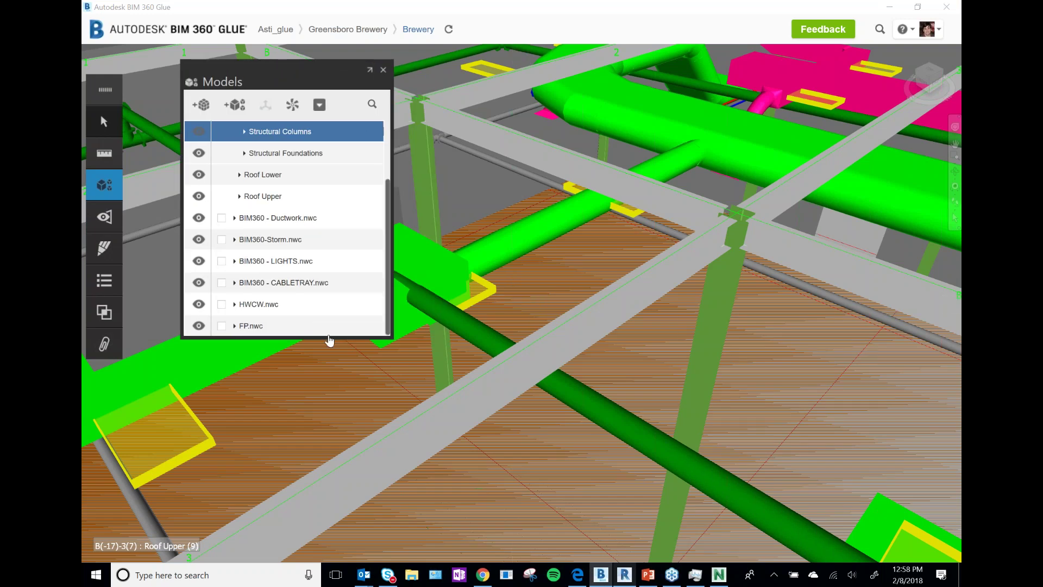
left_click(319, 106)
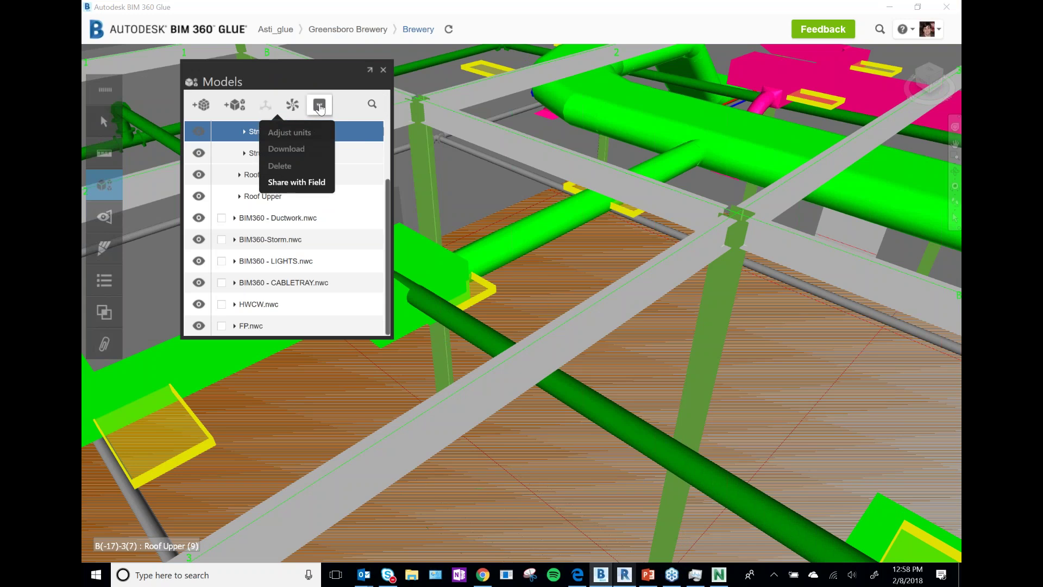
left_click(297, 183)
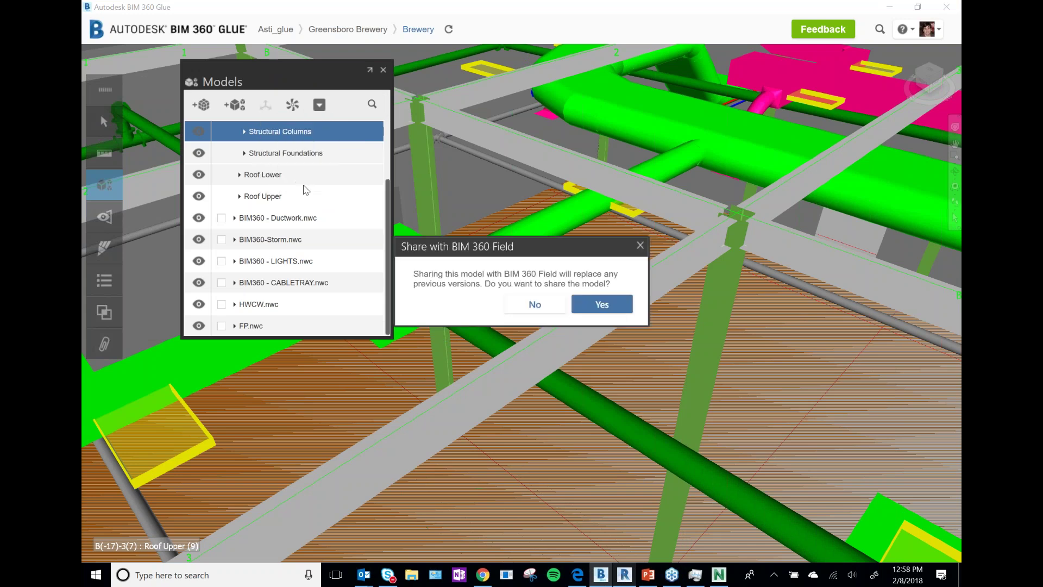
left_click(600, 306)
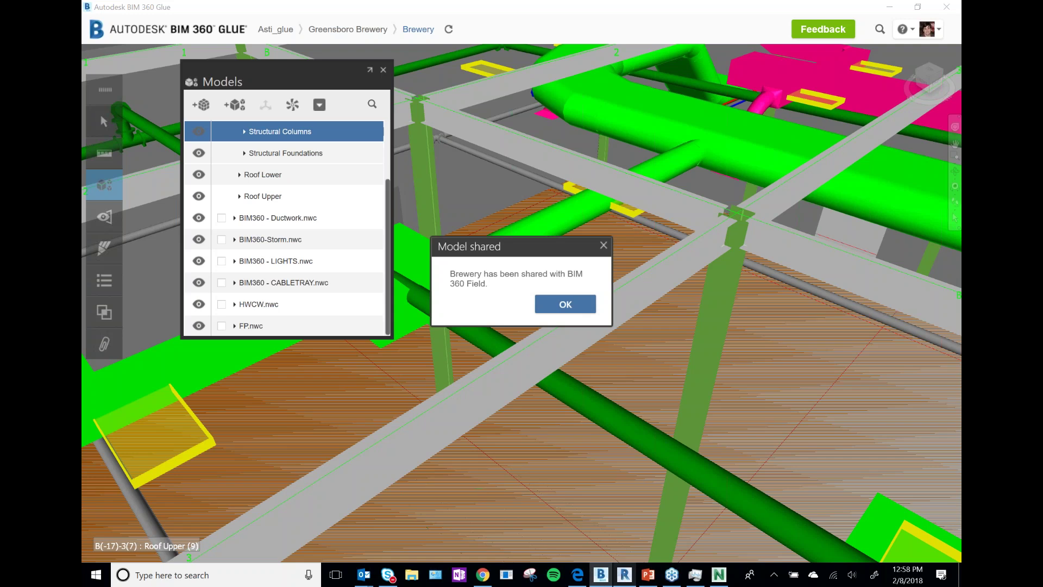
- Dismiss the notice about sharing the Brewery model with BIM 360 Field
left_click(567, 305)
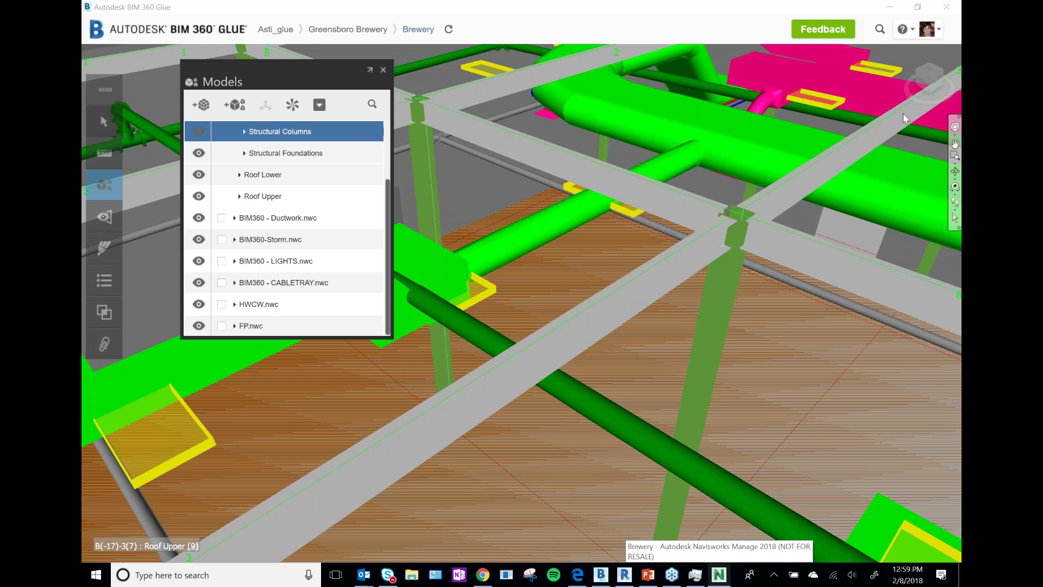
left_click(549, 309)
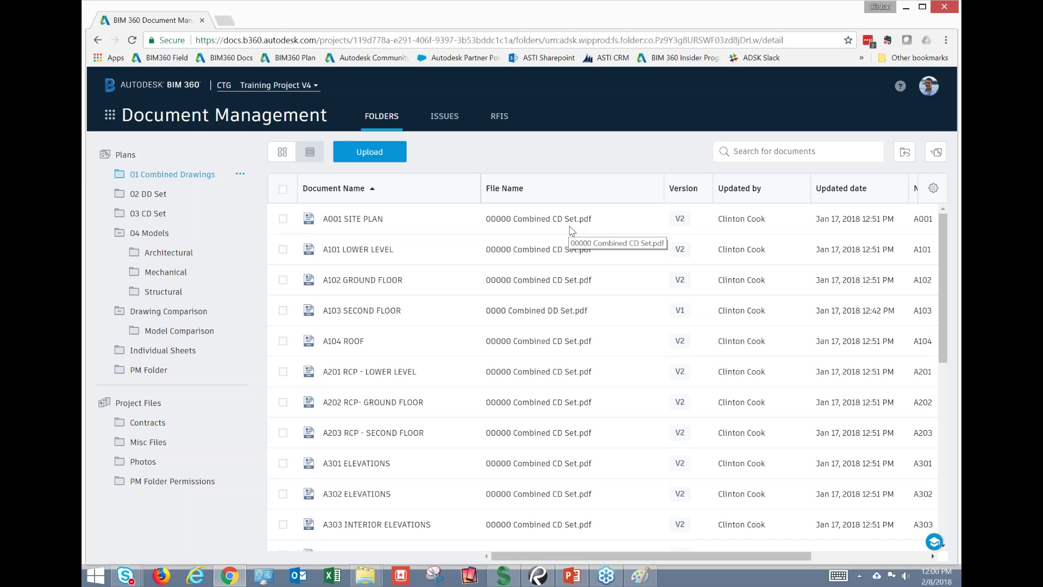
- View the BIM 360 modules available for Training Project V4 in Document Management
left_click(109, 117)
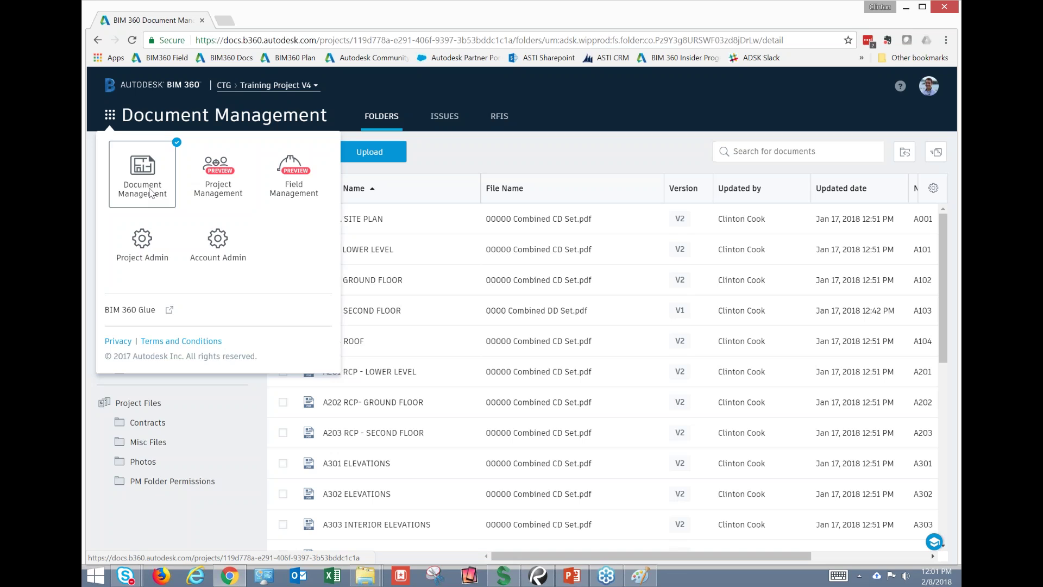
left_click(449, 160)
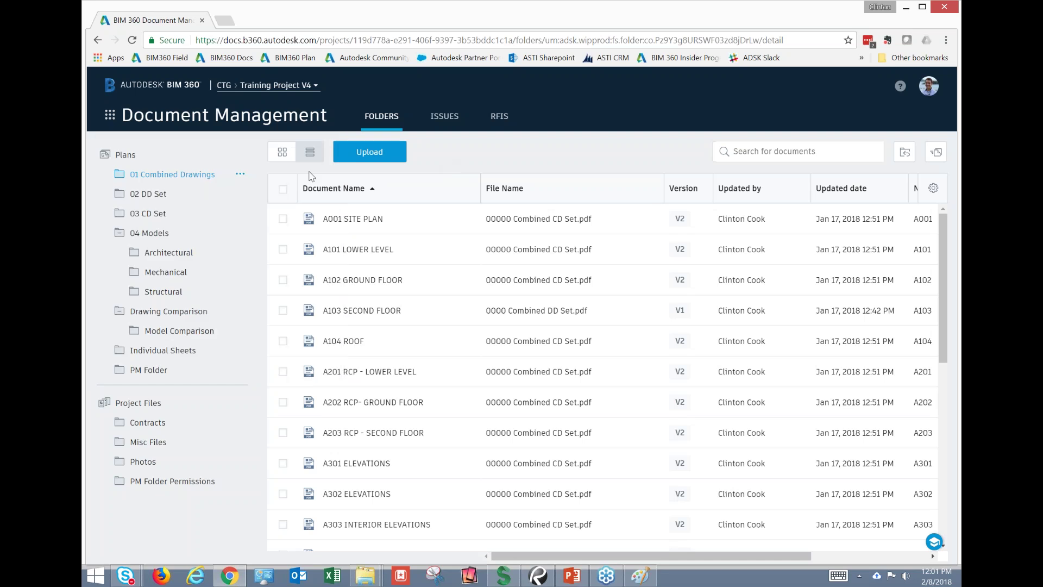
- Examine the permission settings of the 01 Combined Drawings folder, previewing the higher permission levels, and return to its document list
left_click(241, 176)
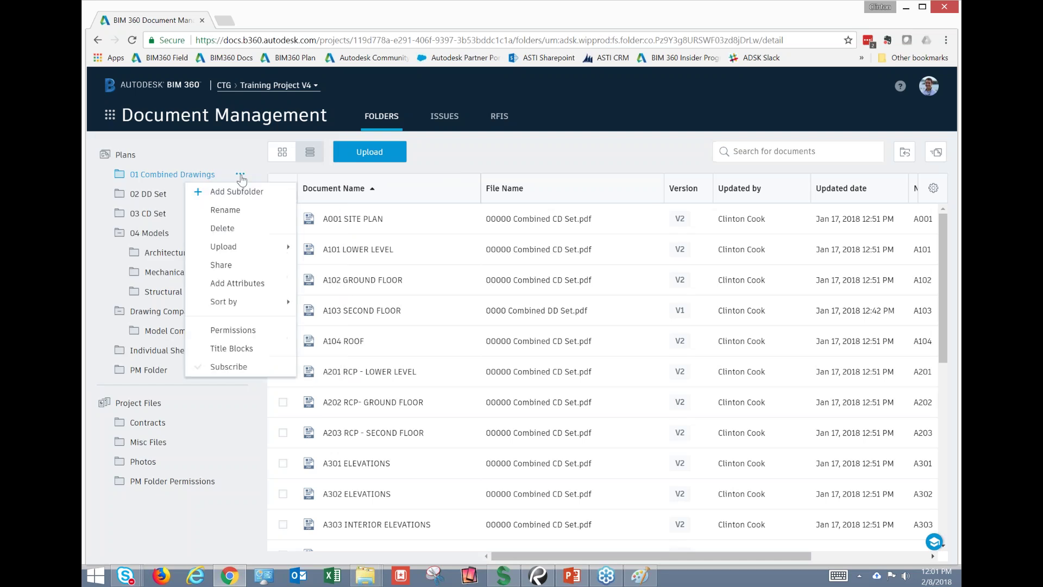
left_click(228, 331)
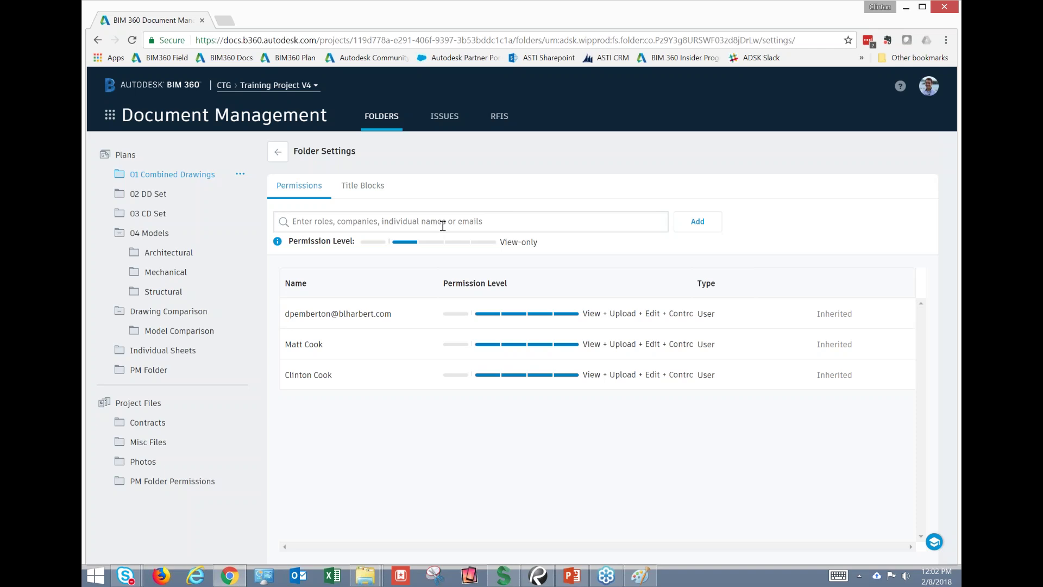
left_click(417, 243)
left_click(466, 246)
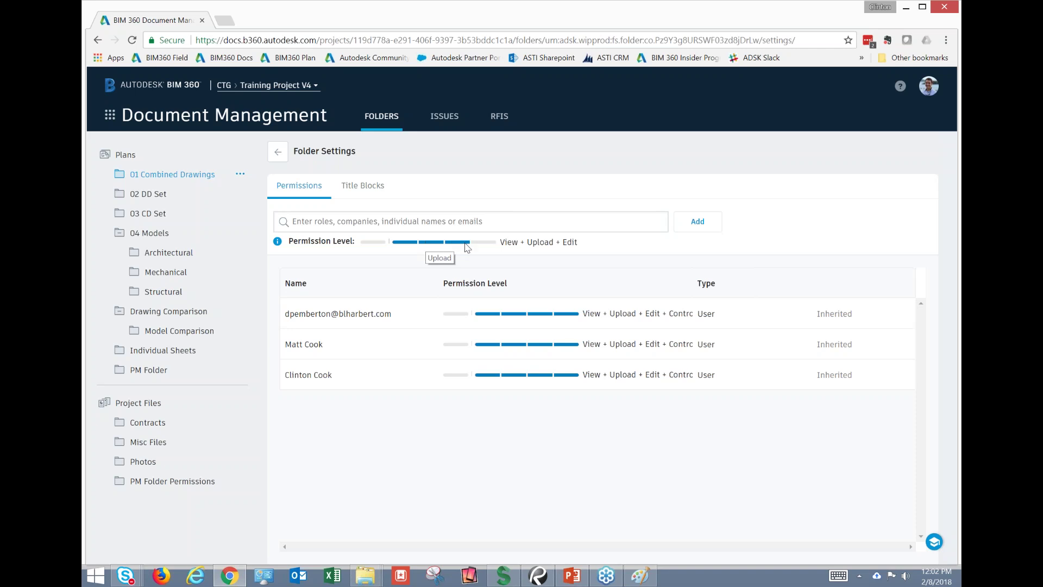
left_click(479, 244)
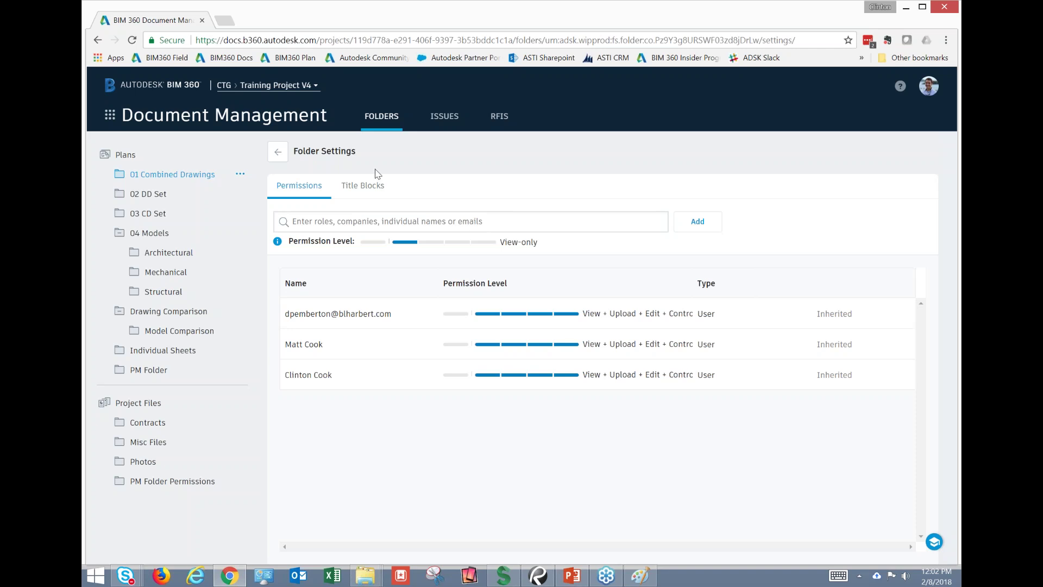
left_click(279, 154)
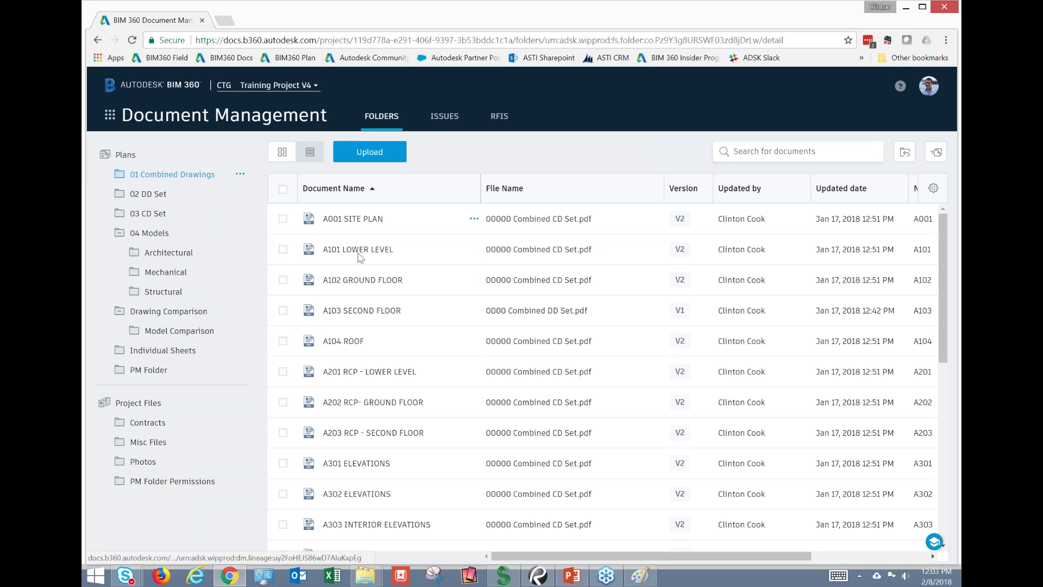
- Open the A102 GROUND FLOOR sheet, follow its A404 section callout to the BUILDING SECTIONS sheet, and close the viewer
left_click(383, 282)
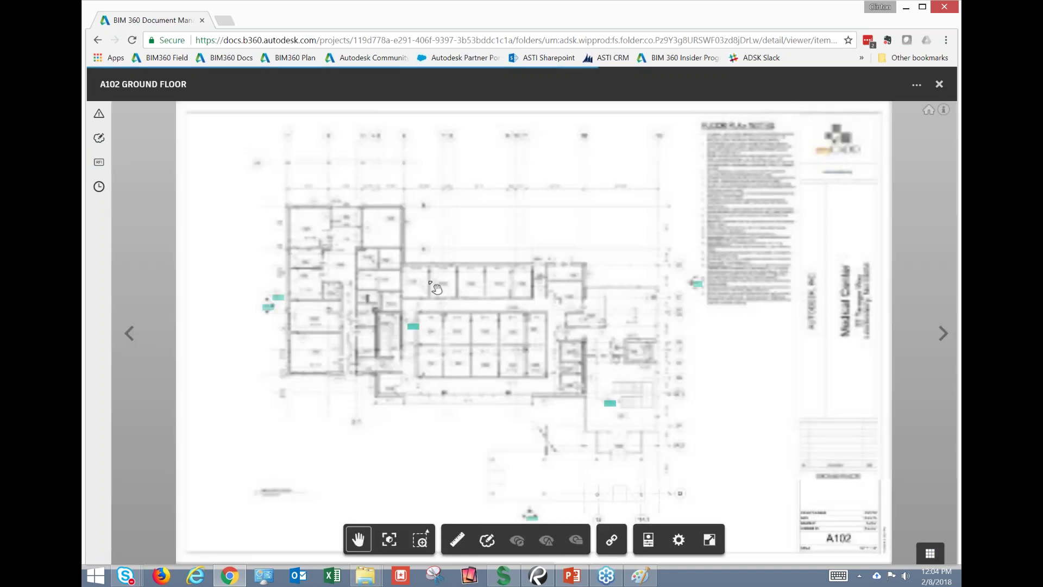
scroll(279, 301, "up", 4)
left_click(274, 296)
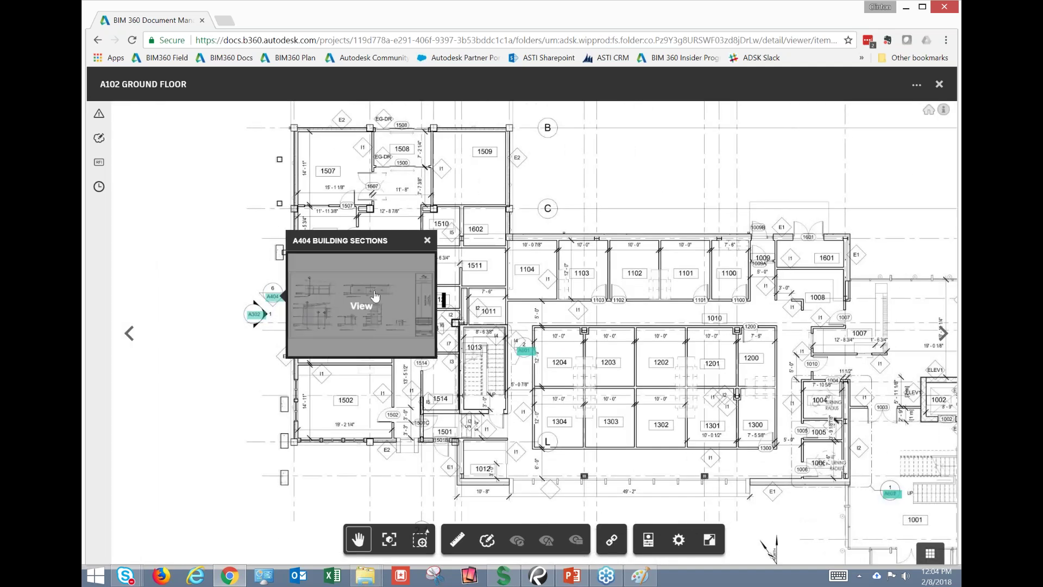
left_click(375, 295)
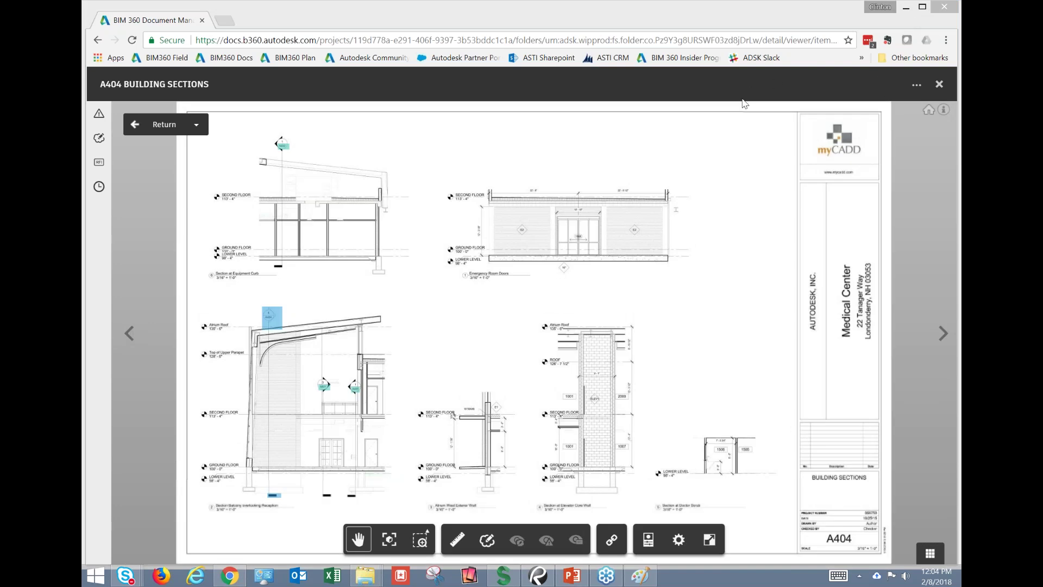
left_click(276, 325)
left_click(354, 317)
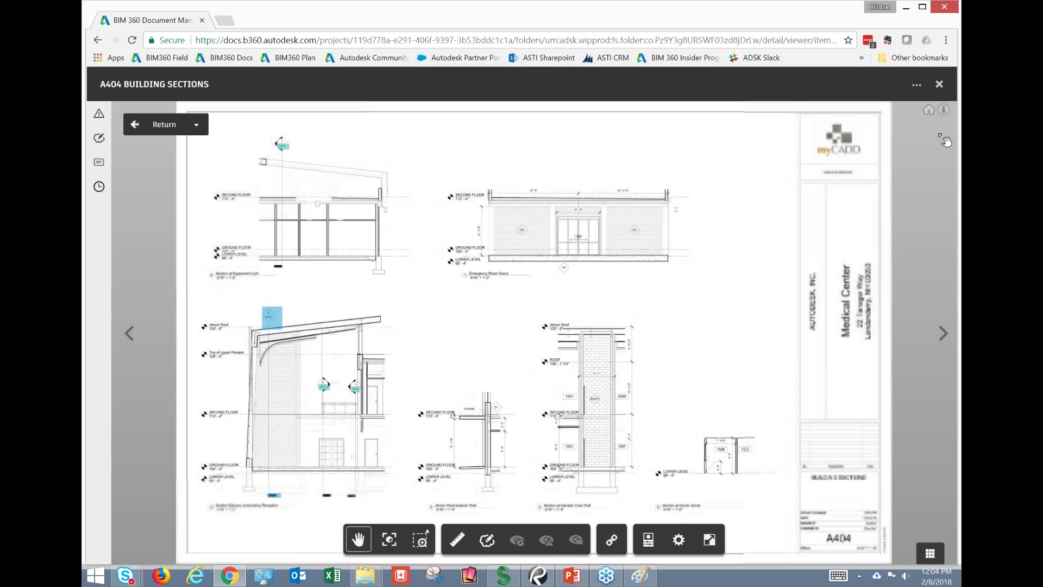
left_click(939, 85)
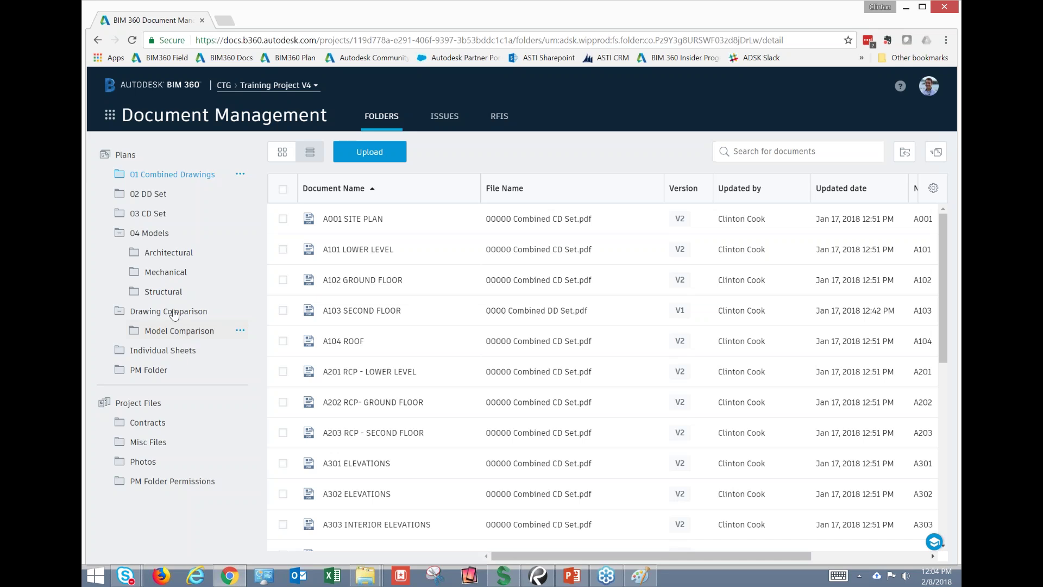
- Examine the 56750_Arch.rvt sheets and their version numbers in the Model Comparison folder
left_click(178, 332)
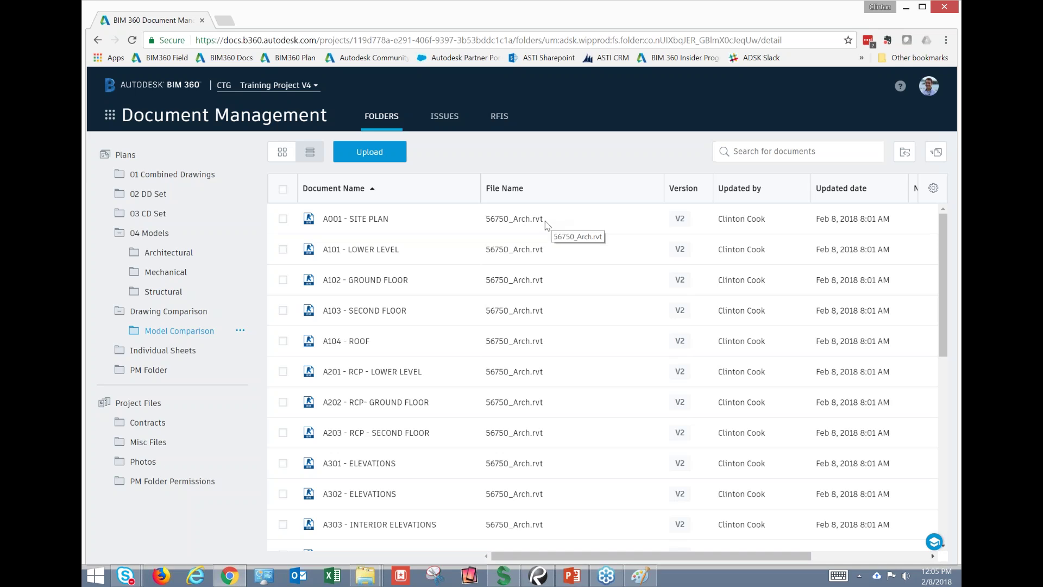
scroll(547, 224, "down", 10)
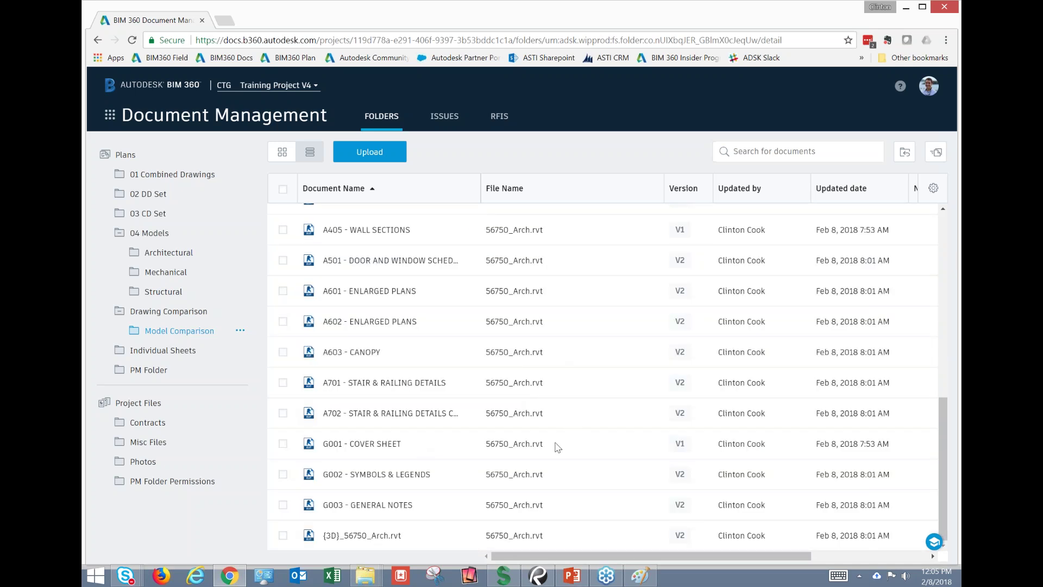
scroll(532, 479, "up", 10)
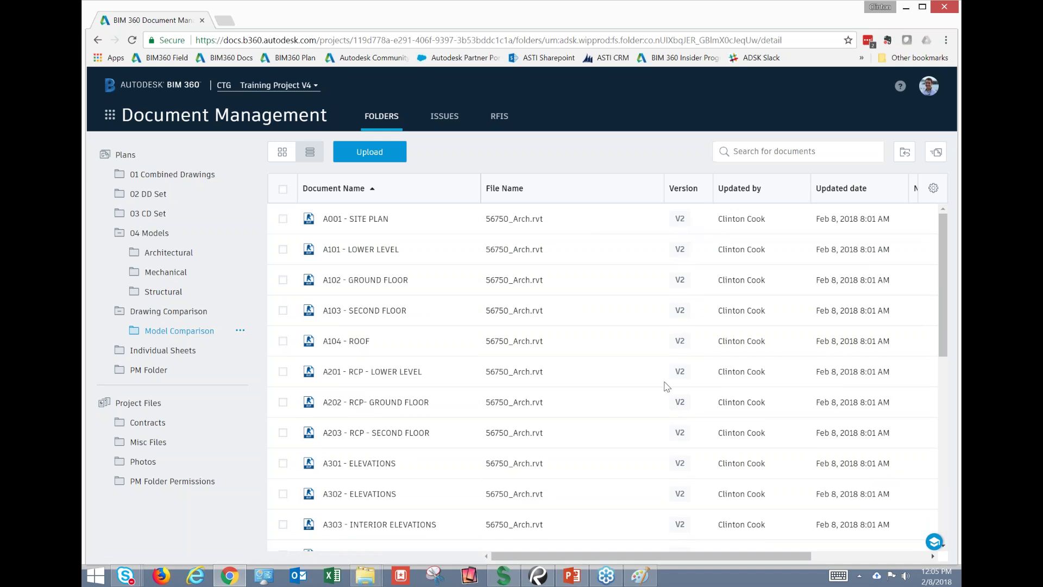
scroll(674, 395, "down", 3)
scroll(673, 397, "down", 3)
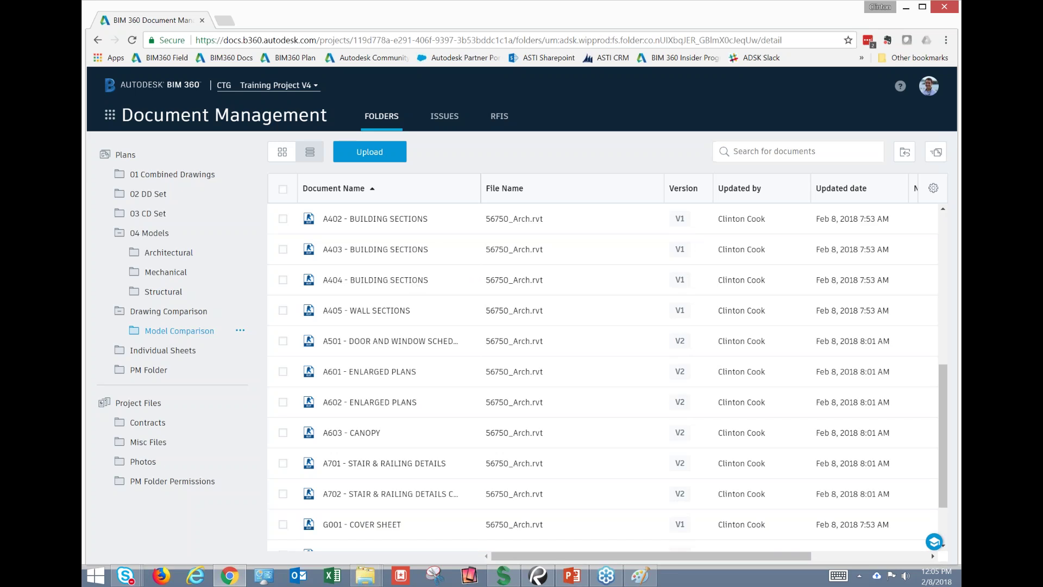
scroll(681, 288, "up", 2)
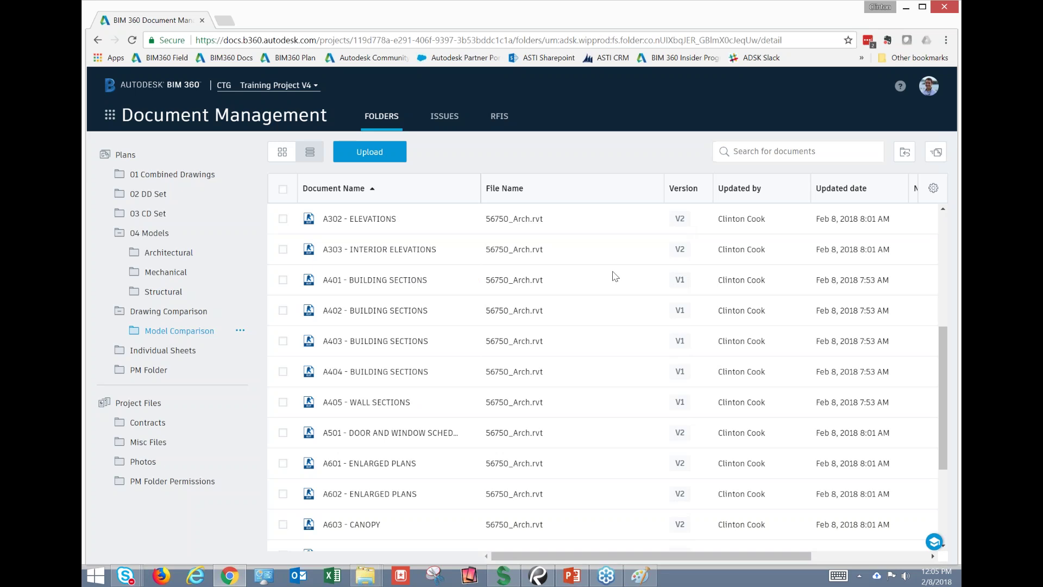
scroll(613, 286, "up", 5)
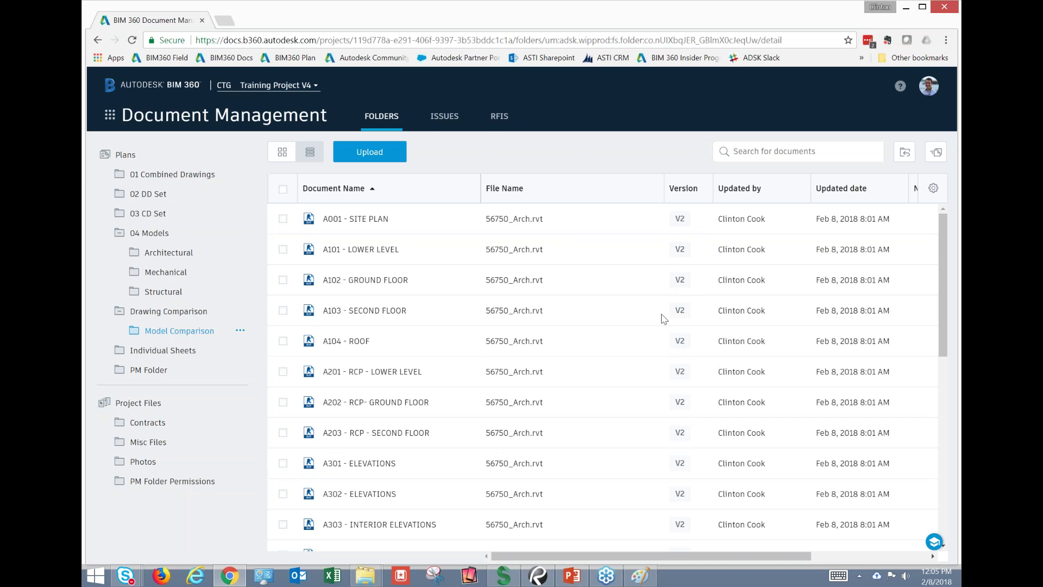
- Compare the A101 - LOWER LEVEL and A103 - SECOND FLOOR sheets with each other
left_click(283, 219)
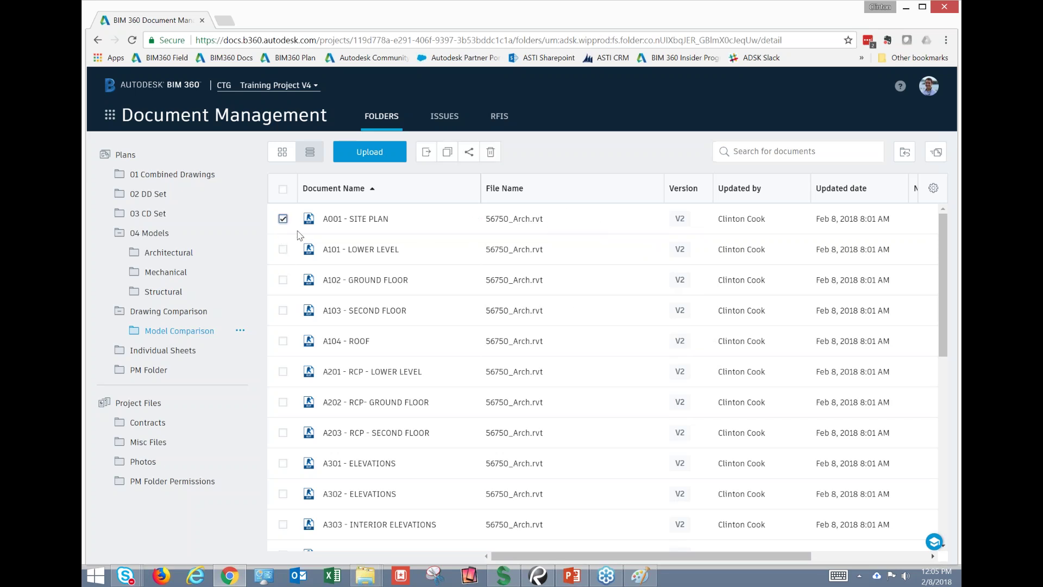
left_click(284, 249)
left_click(283, 311)
left_click(490, 152)
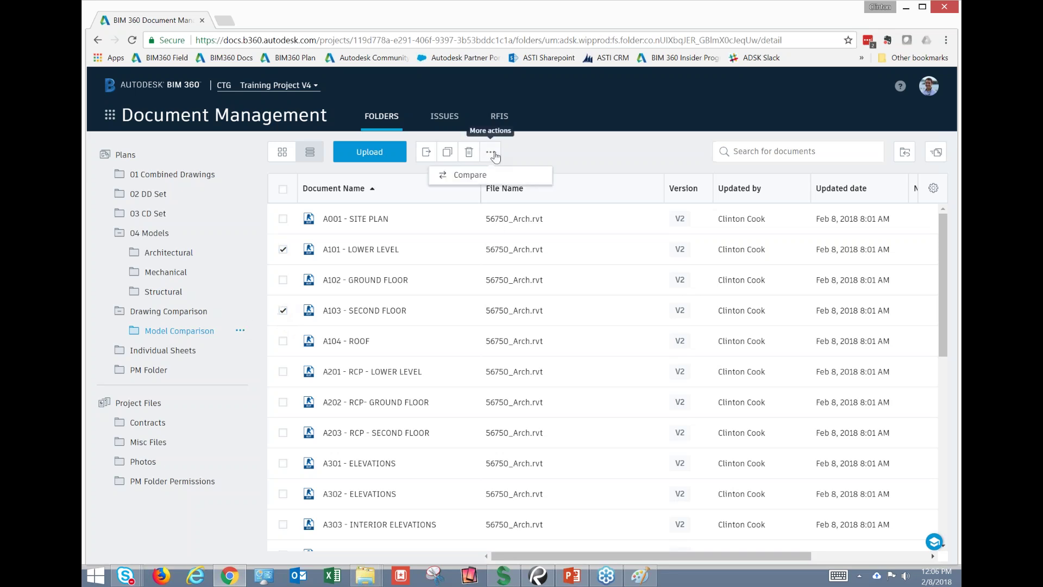
left_click(458, 176)
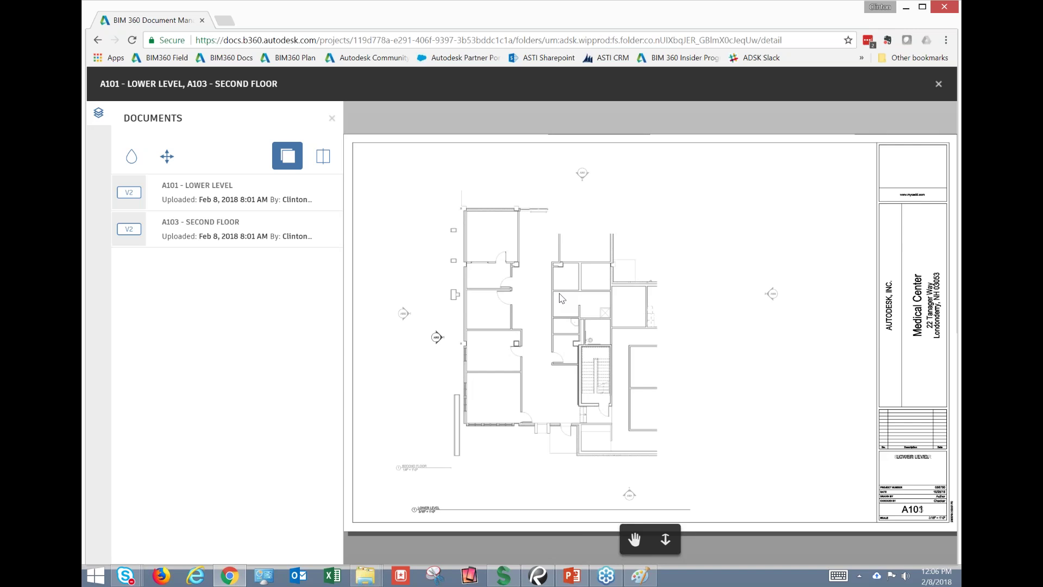
- Inspect the overlaid sheets and shift A101 - LOWER LEVEL to the left relative to A103 - SECOND FLOOR
scroll(575, 344, "up", 3)
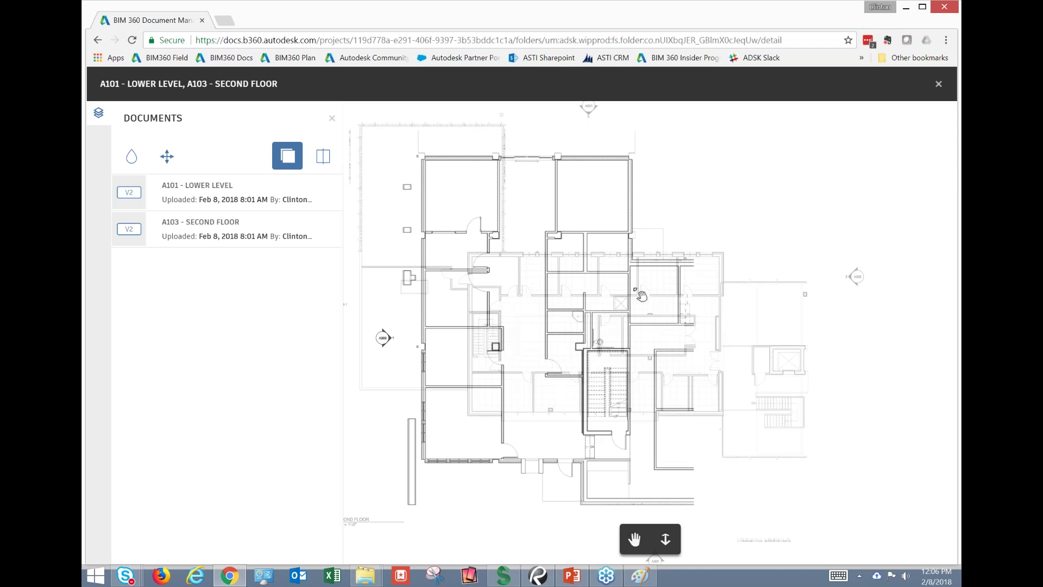
scroll(641, 296, "down", 4)
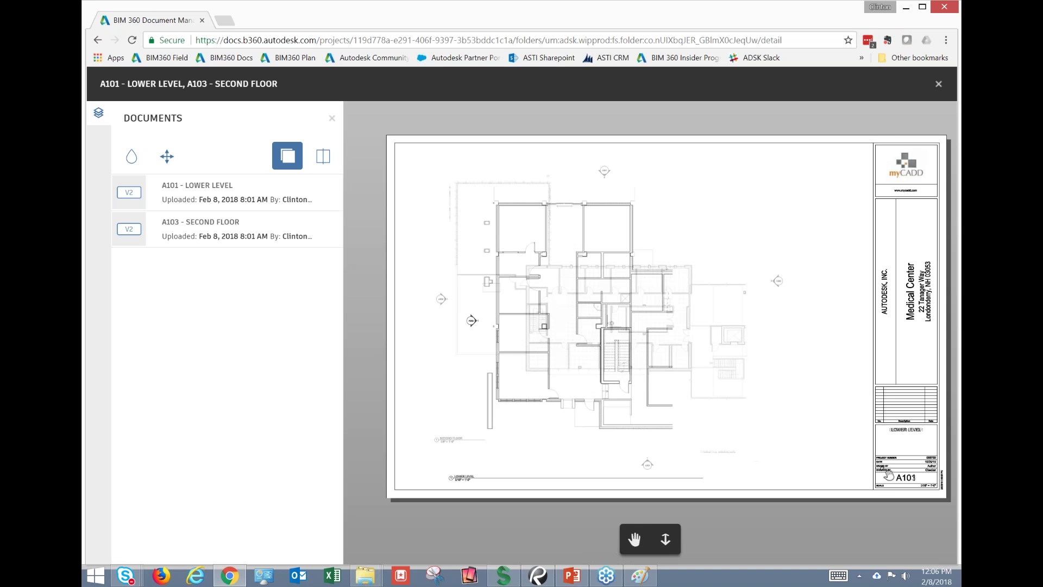
scroll(545, 283, "up", 3)
left_click(167, 156)
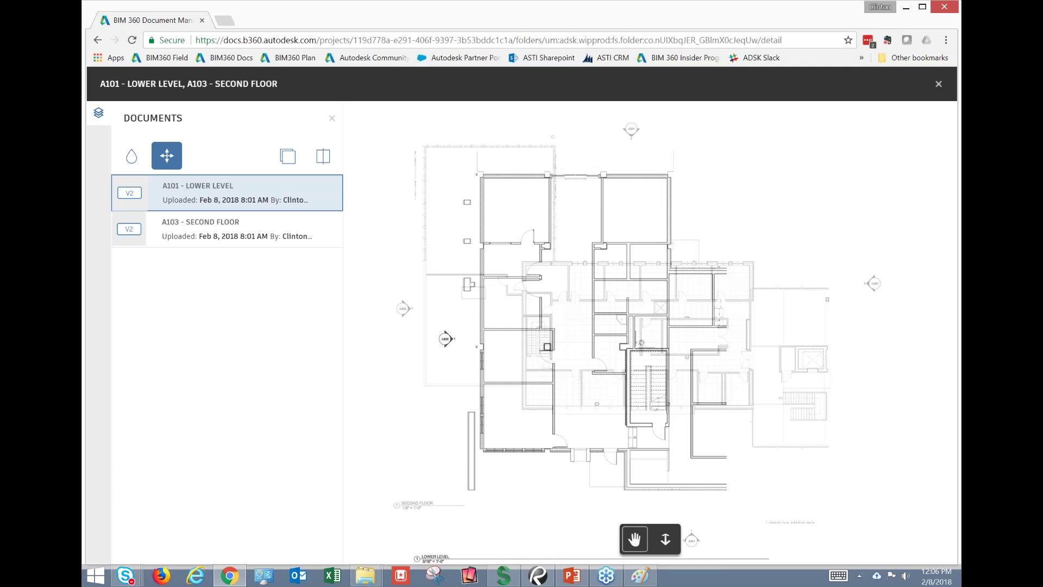
mouse_move(557, 247)
left_mouse_down()
mouse_move(549, 260)
mouse_move(489, 220)
mouse_move(487, 240)
left_mouse_up()
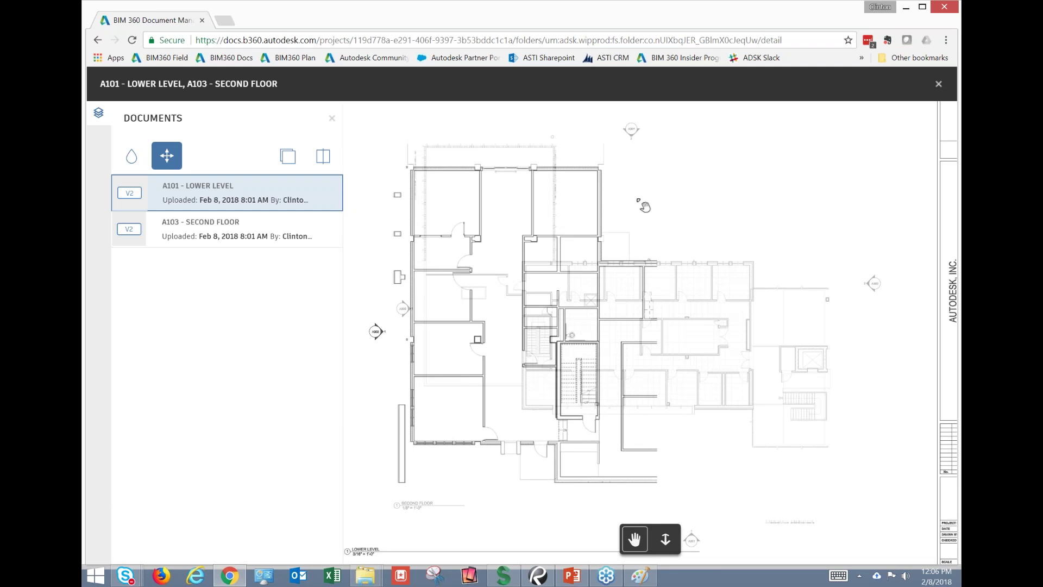
scroll(645, 207, "down", 3)
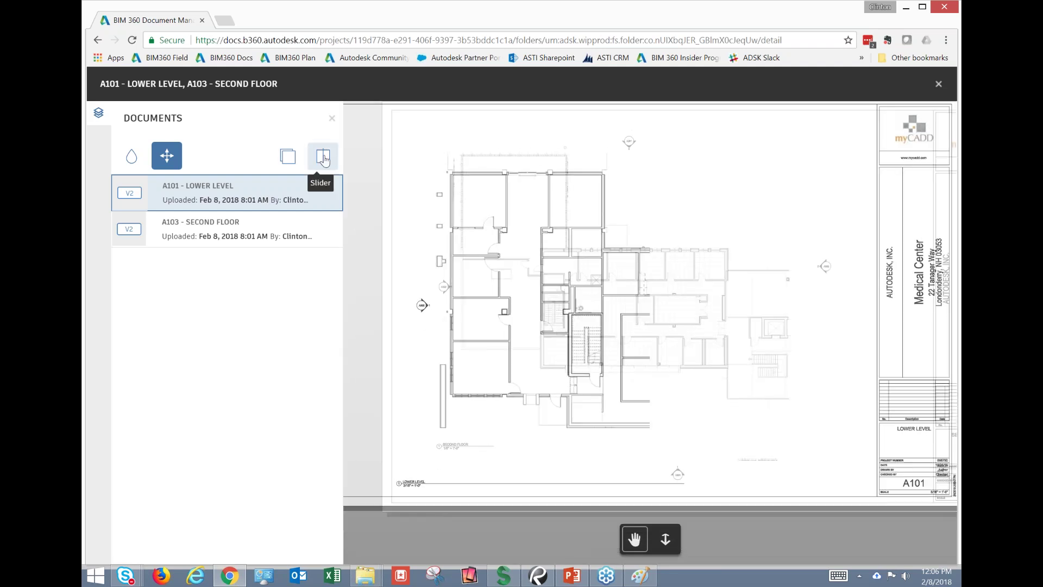
- Compare the two sheets with the slider view, then close the comparison and clear the sheet selection
left_click(324, 157)
left_click_drag(649, 214, 672, 232)
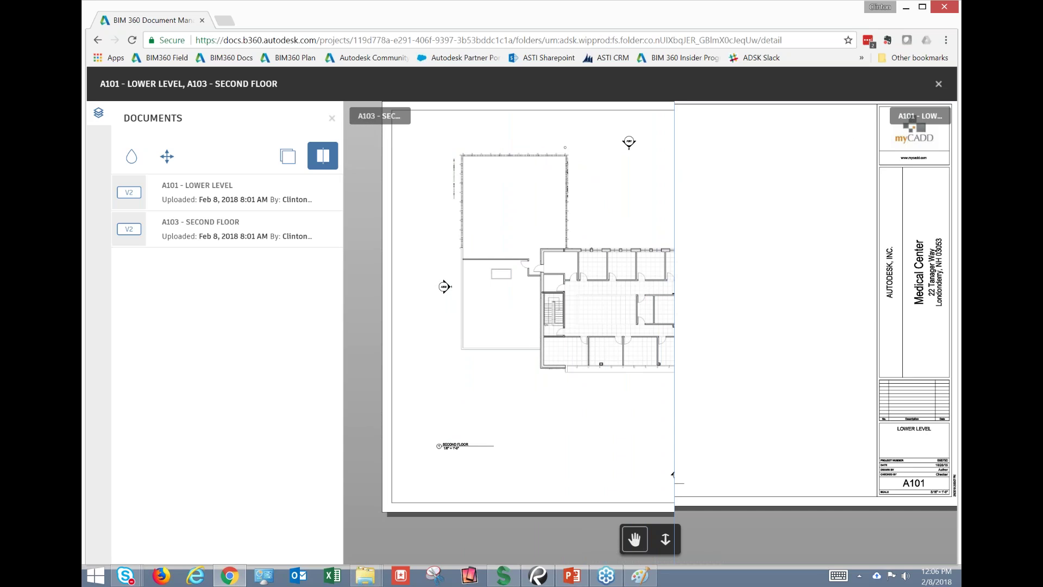
left_click(938, 84)
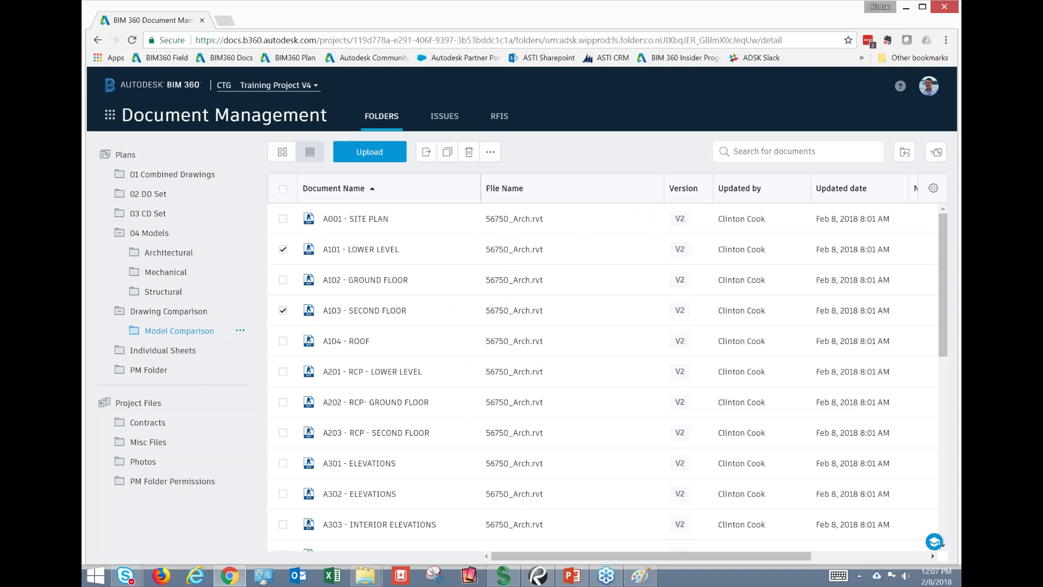
left_click(283, 249)
left_click(283, 310)
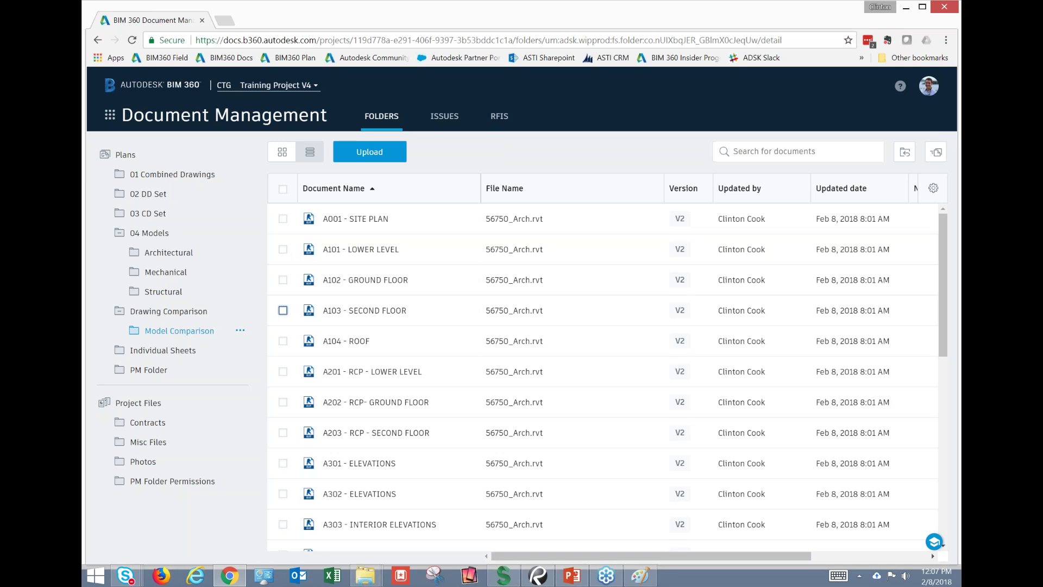
- Compare versions V3 and V2 of LEVEL 1 WING 2 FLOOR PLAN A2.01.2 in the Drawing Comparison folder
left_click(184, 312)
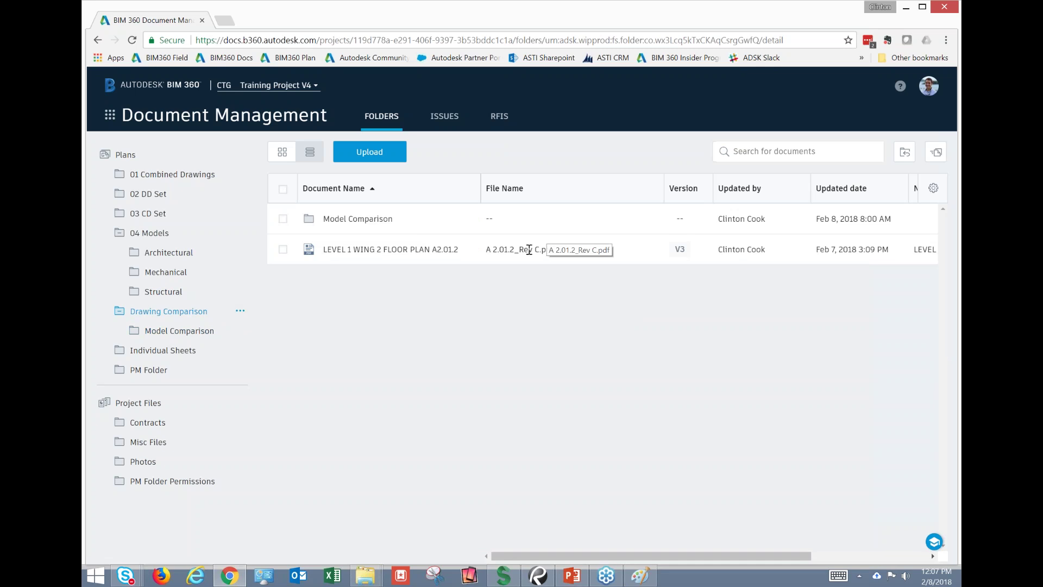
left_click(680, 250)
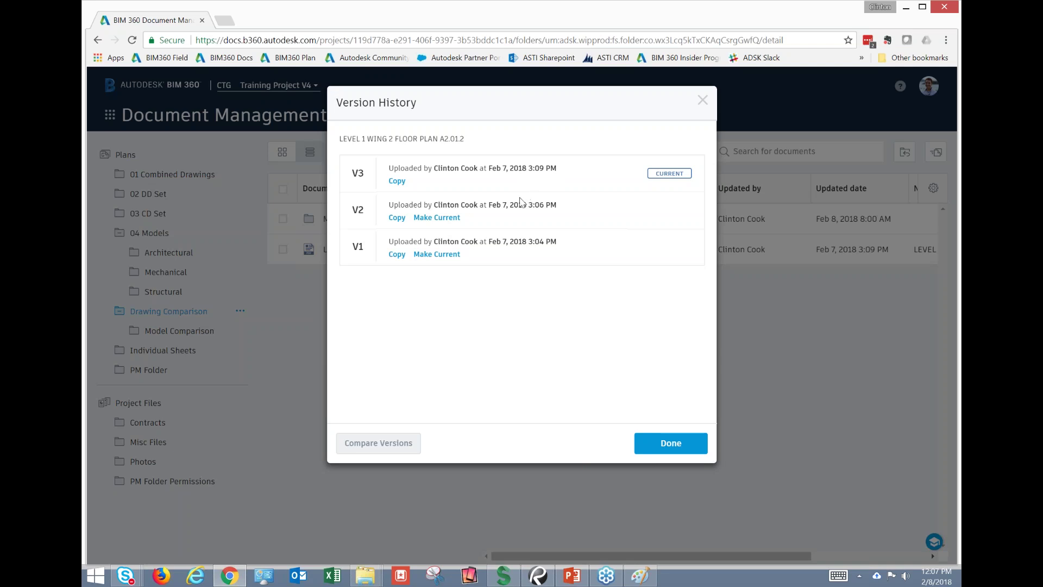
left_click(397, 446)
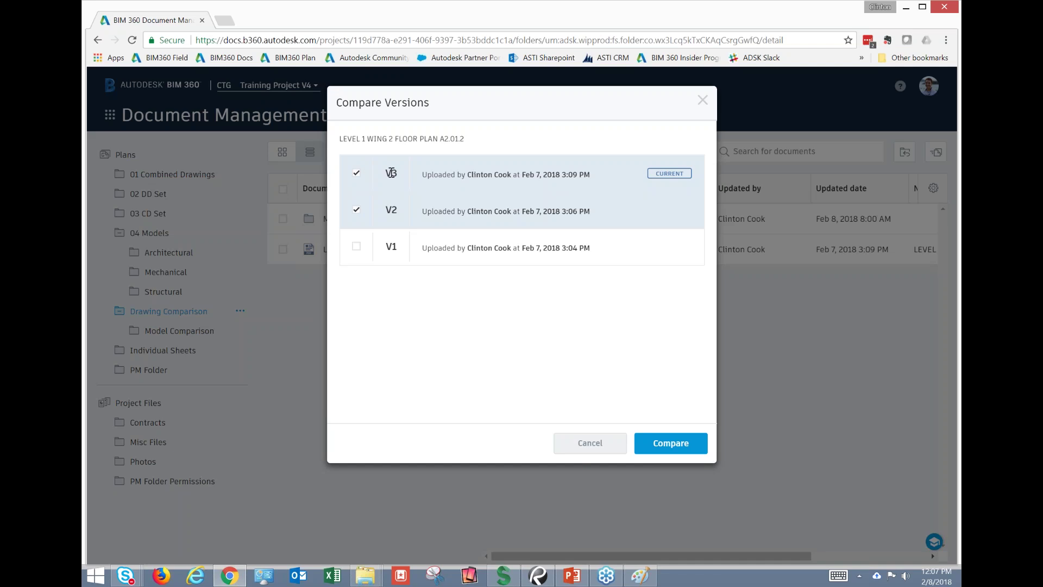
left_click(658, 452)
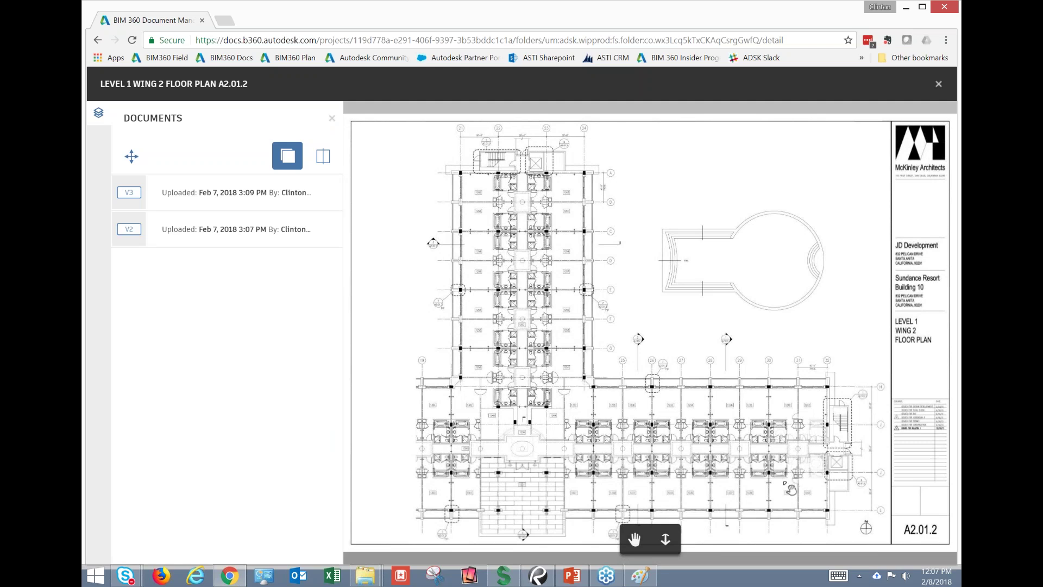
- Compare versions V2 and V3 of the floor plan with the slider view, sweeping the divider across the lobby and the east wing
left_click(321, 163)
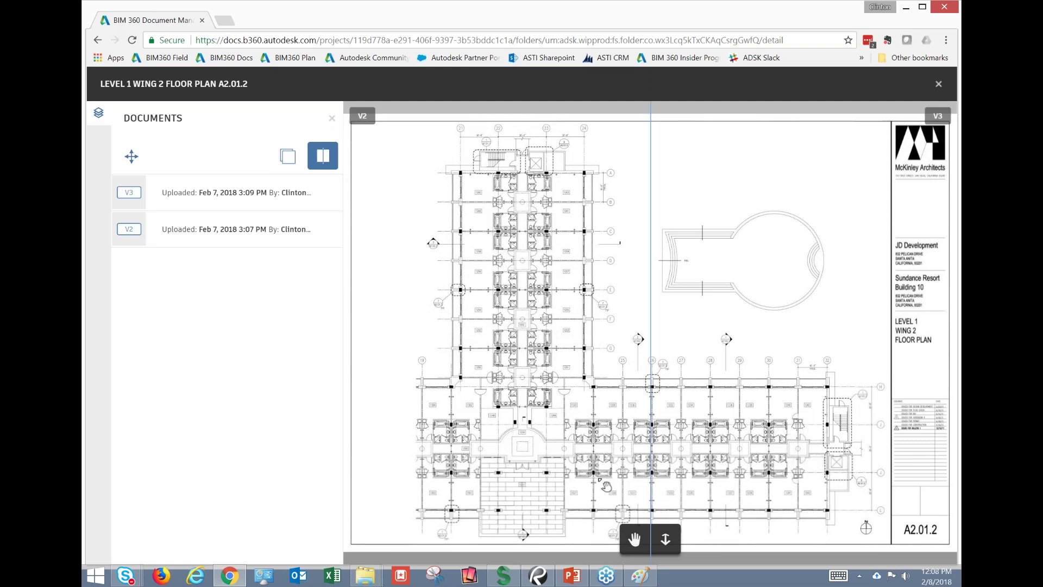
scroll(611, 493, "up", 3)
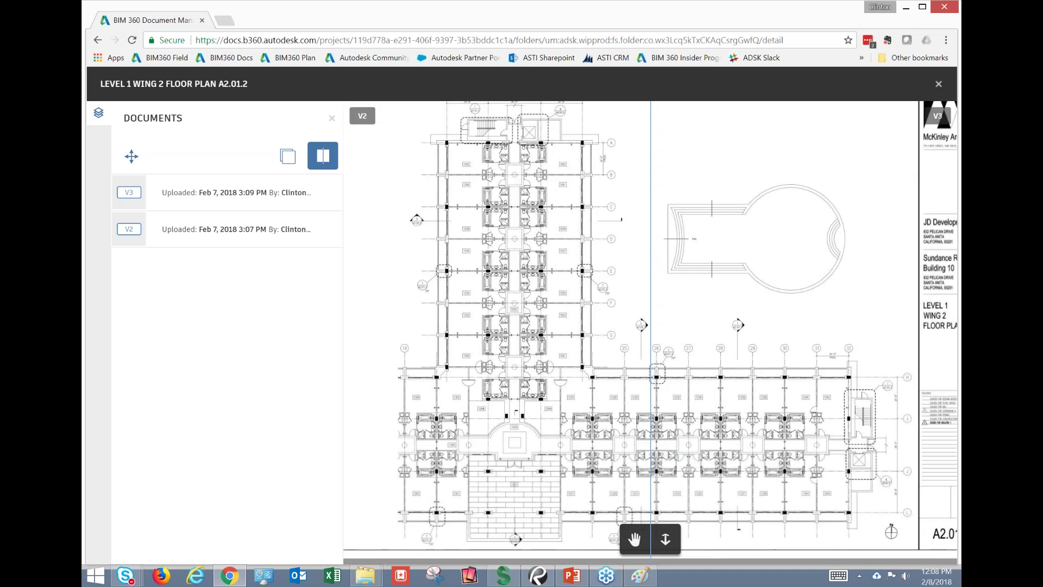
mouse_move(650, 406)
left_mouse_down()
mouse_move(931, 405)
mouse_move(386, 414)
mouse_move(531, 398)
mouse_move(441, 400)
mouse_move(524, 399)
left_mouse_up()
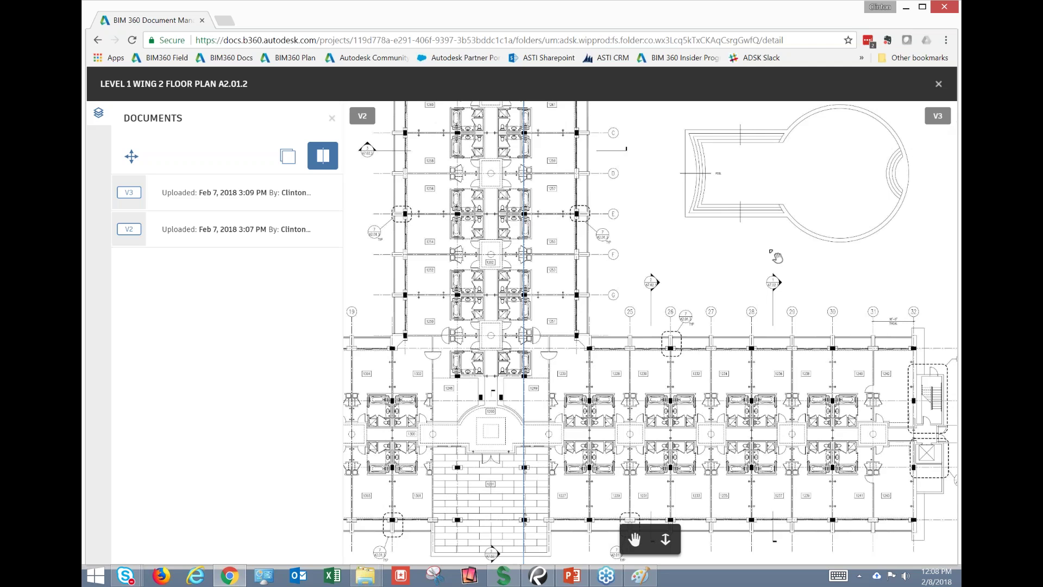
mouse_move(524, 416)
left_mouse_down()
mouse_move(542, 416)
mouse_move(456, 416)
mouse_move(941, 423)
mouse_move(793, 422)
mouse_move(899, 423)
mouse_move(916, 434)
mouse_move(902, 449)
left_mouse_up()
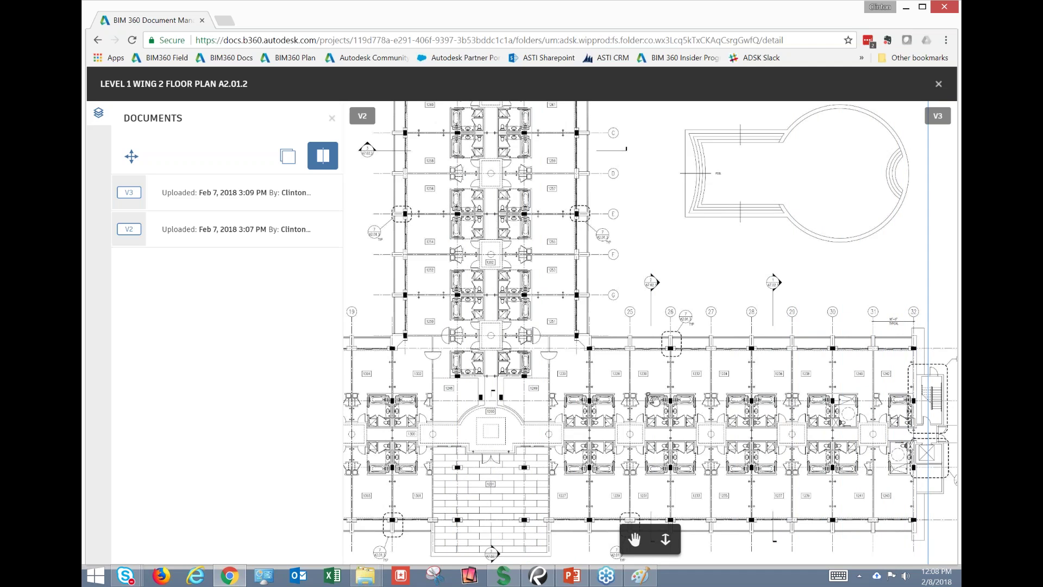
- Inspect the overlaid versions around lobby 1200 and rooms 1240 to 1243, then close the comparison
left_click(285, 163)
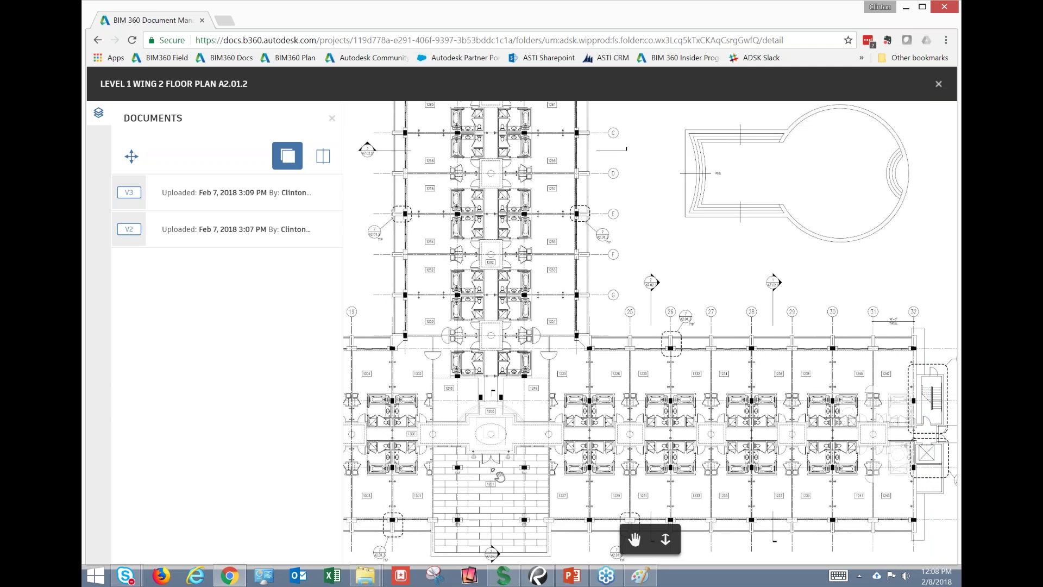
scroll(499, 476, "up", 1)
scroll(490, 468, "up", 6)
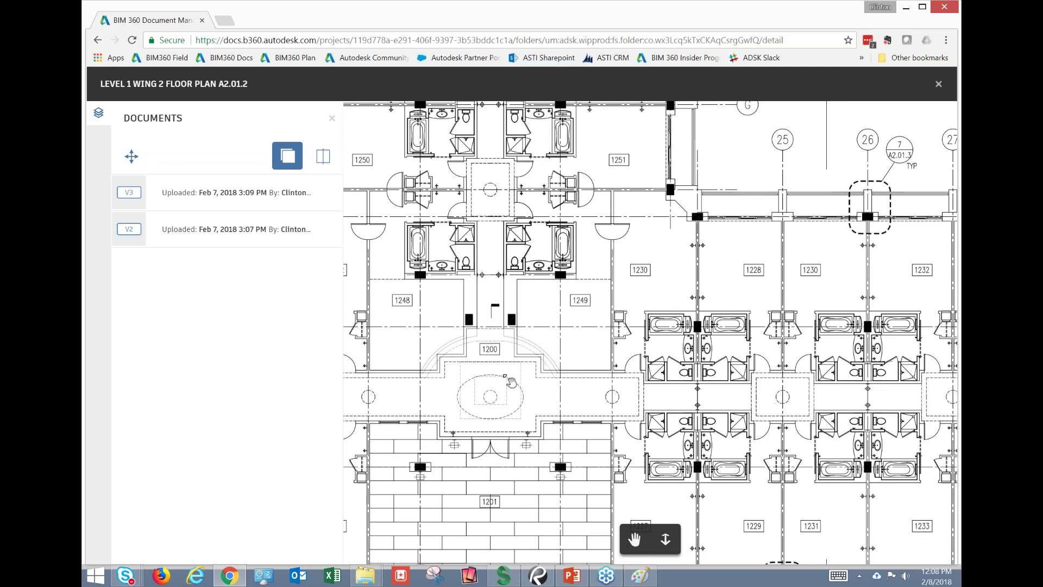
scroll(510, 382, "up", 5)
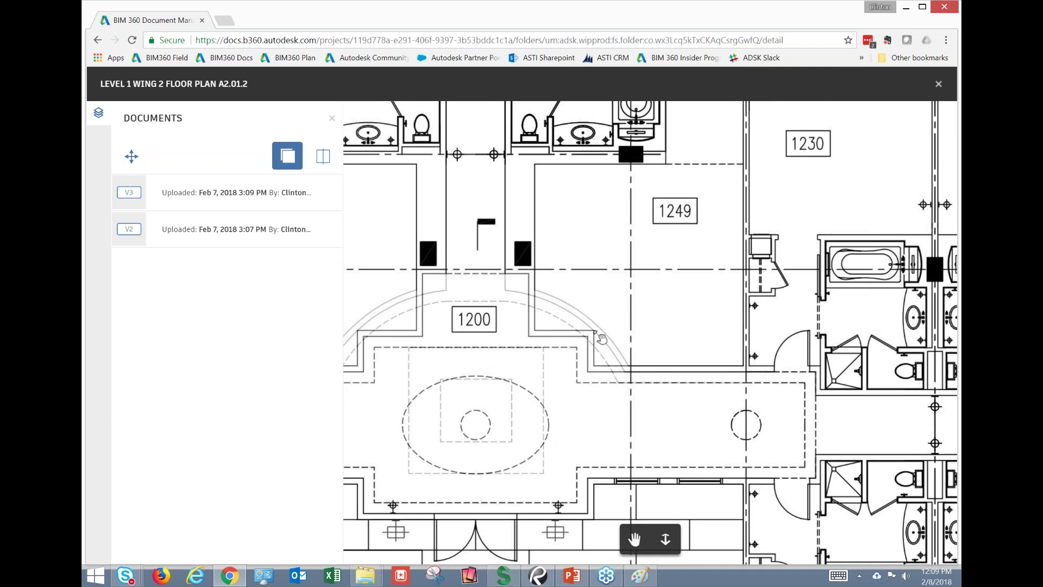
scroll(602, 338, "down", 10)
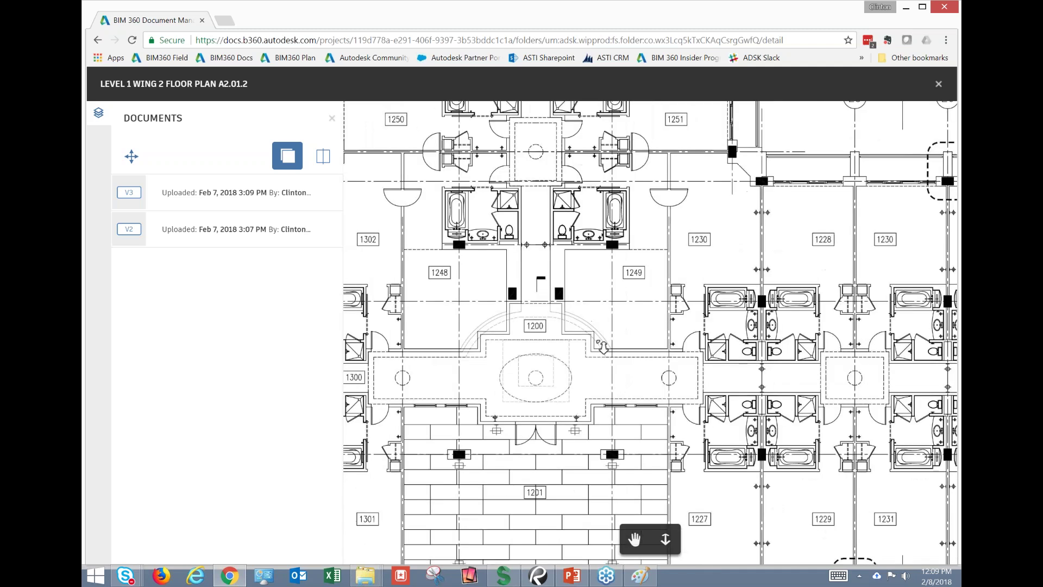
left_click_drag(805, 359, 595, 363)
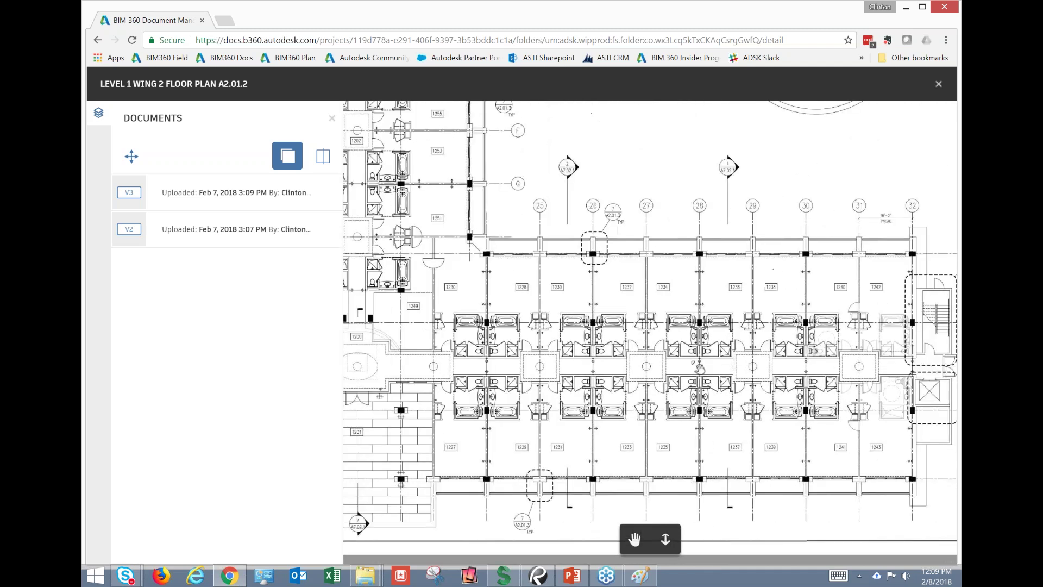
left_click_drag(699, 368, 608, 369)
scroll(869, 365, "up", 5)
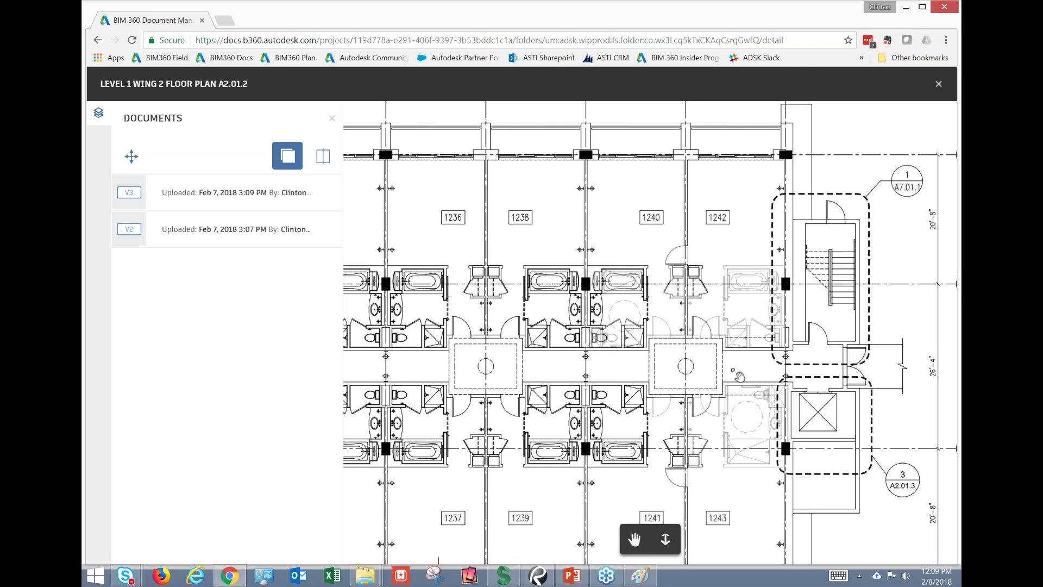
left_click(937, 85)
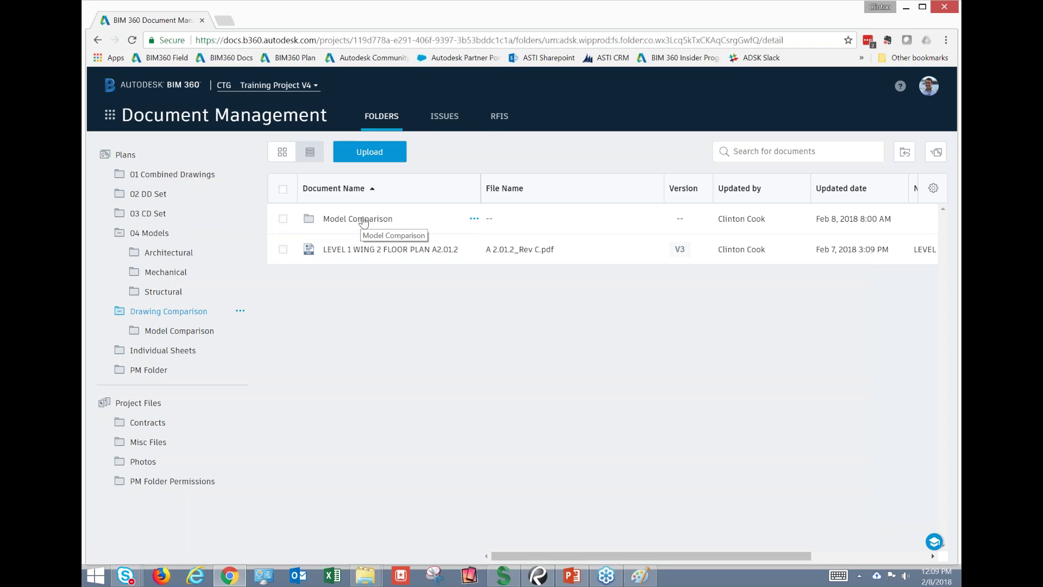
- Open the {3D}_56750_Arch.rvt view from the Model Comparison folder and view the building from its front and back
left_click(363, 220)
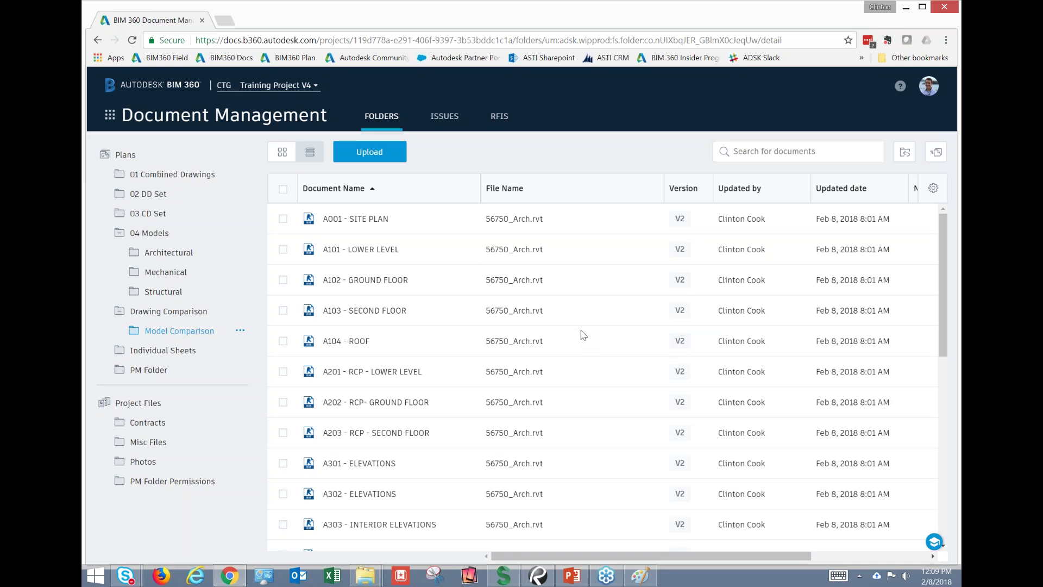
scroll(495, 310, "down", 10)
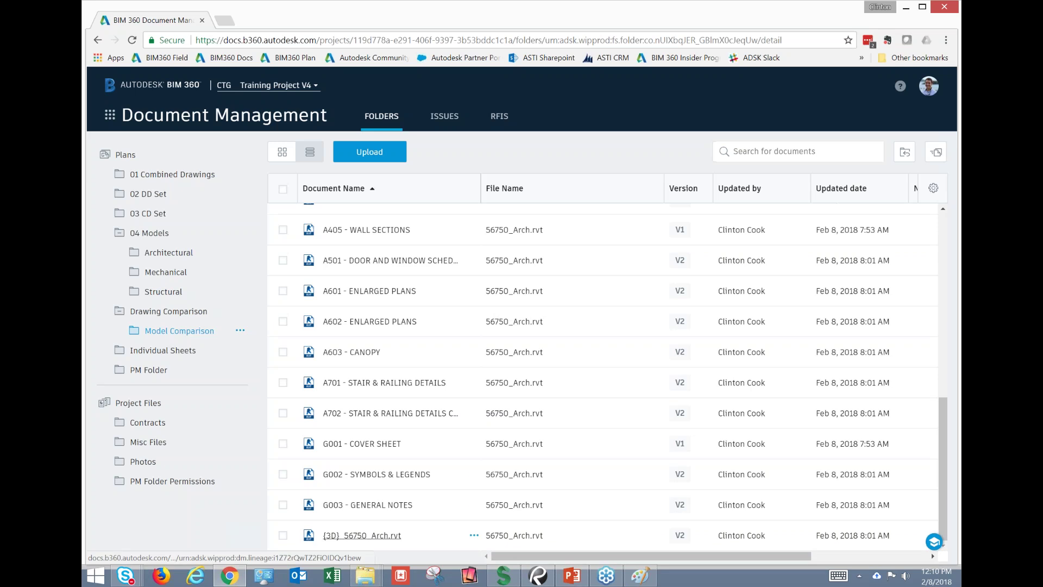
left_click(362, 535)
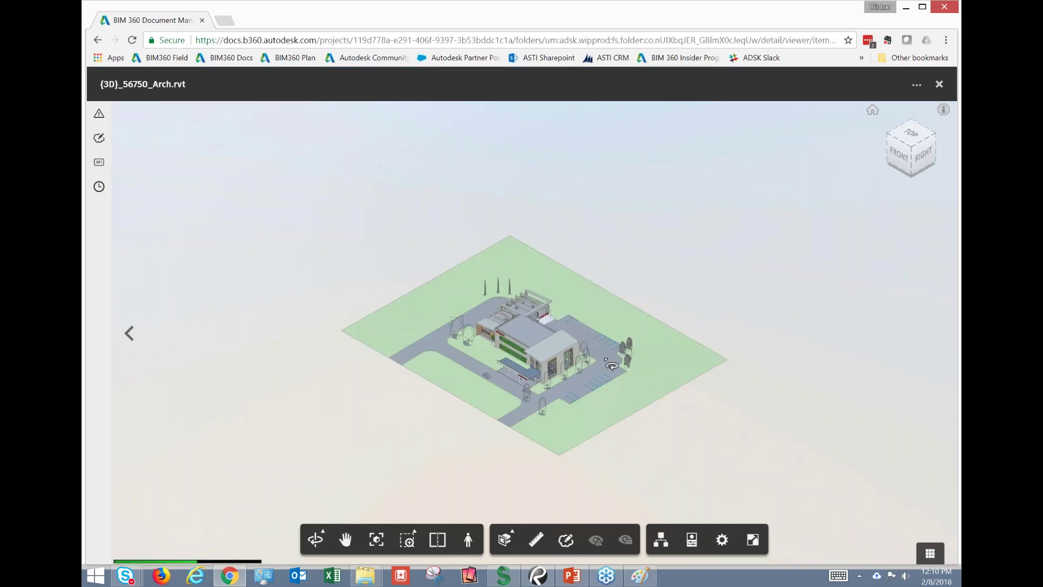
scroll(591, 368, "up", 5)
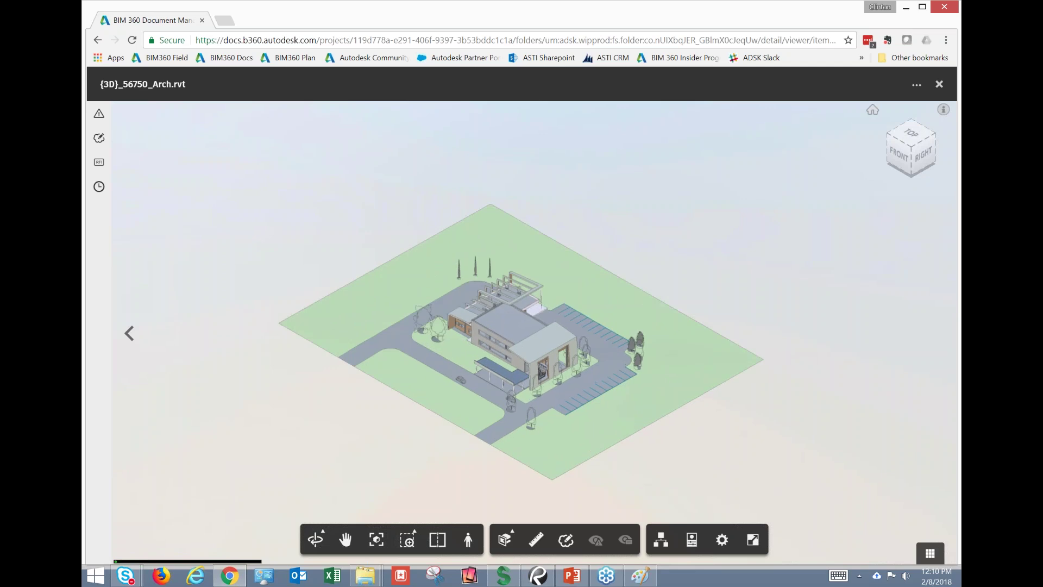
left_click_drag(578, 395, 712, 367)
scroll(489, 315, "up", 3)
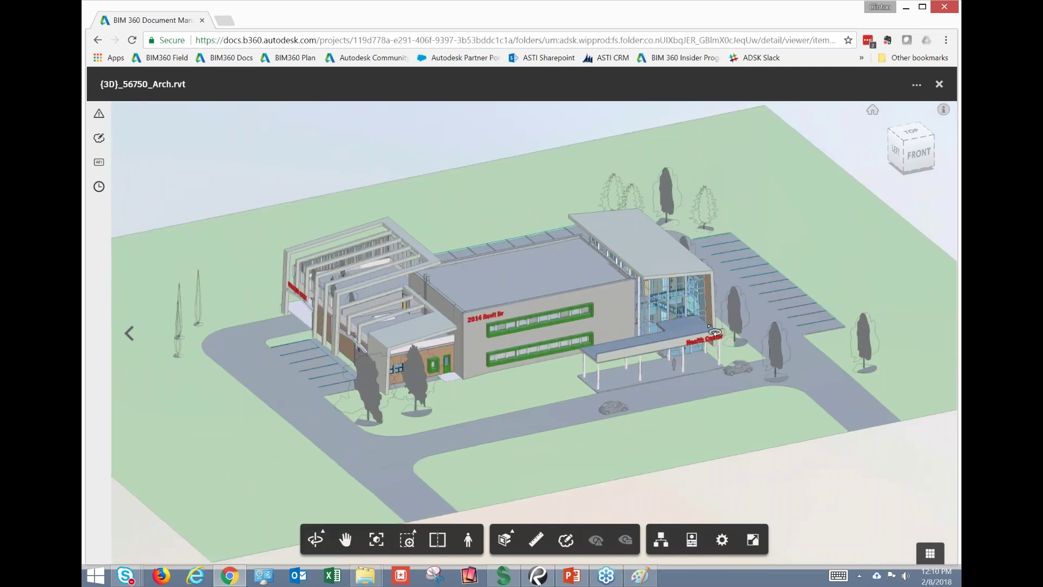
left_click_drag(695, 341, 532, 324)
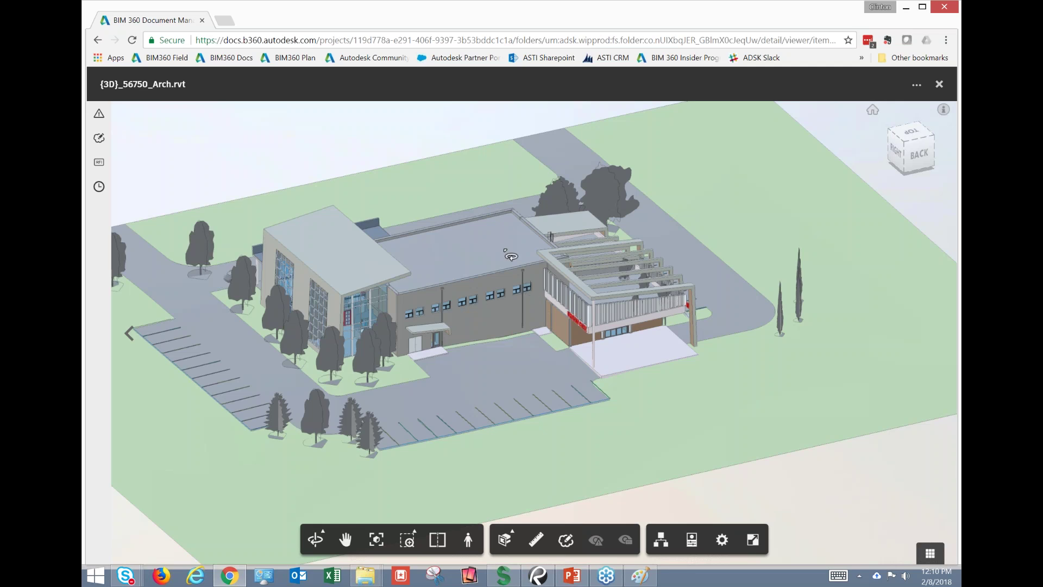
left_click_drag(512, 277, 560, 333)
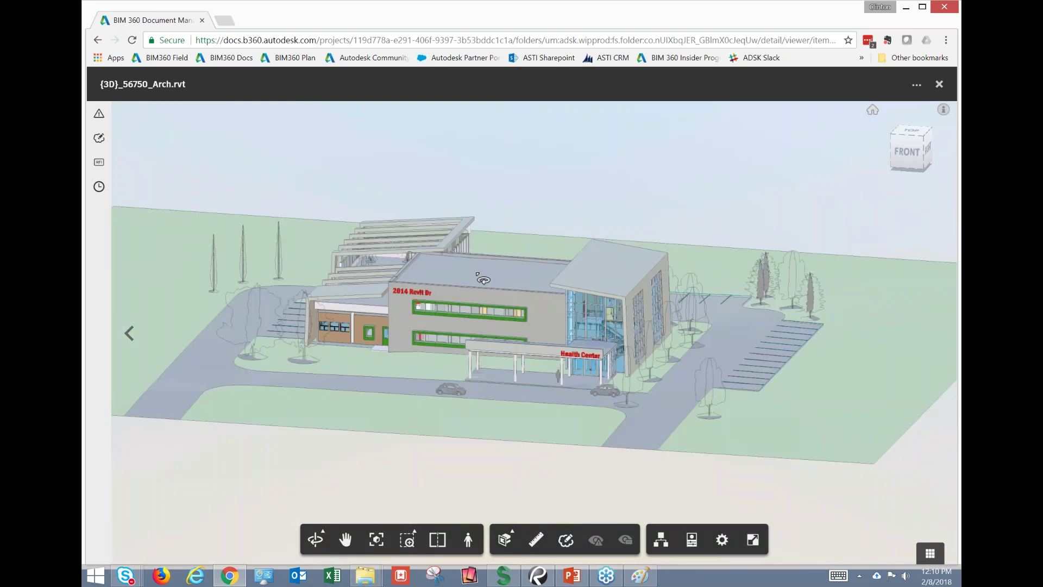
- Select the building's front exterior wall and display its properties and its entry in the model browser
left_click(463, 298)
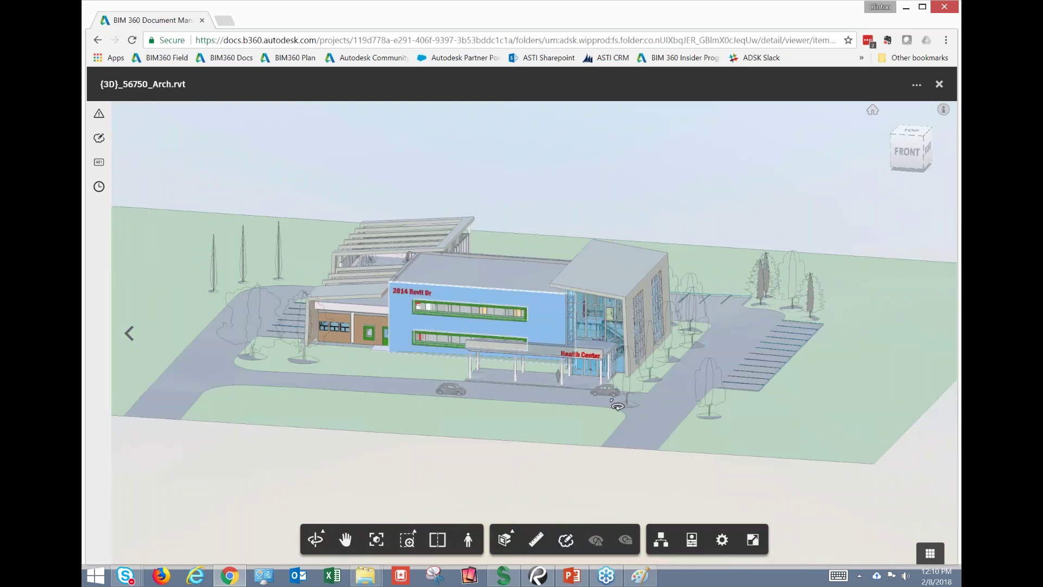
left_click(692, 539)
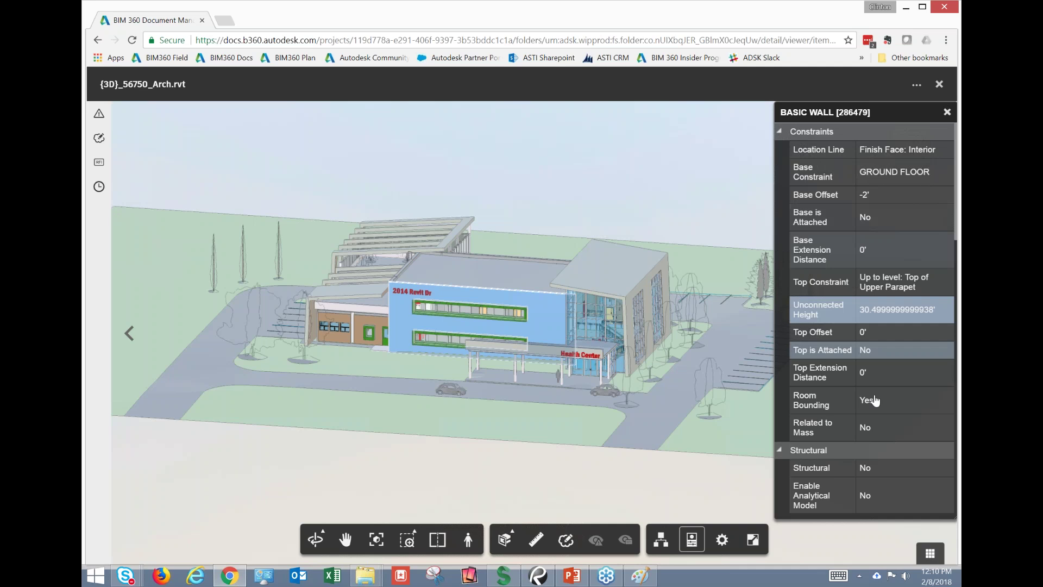
left_click(660, 541)
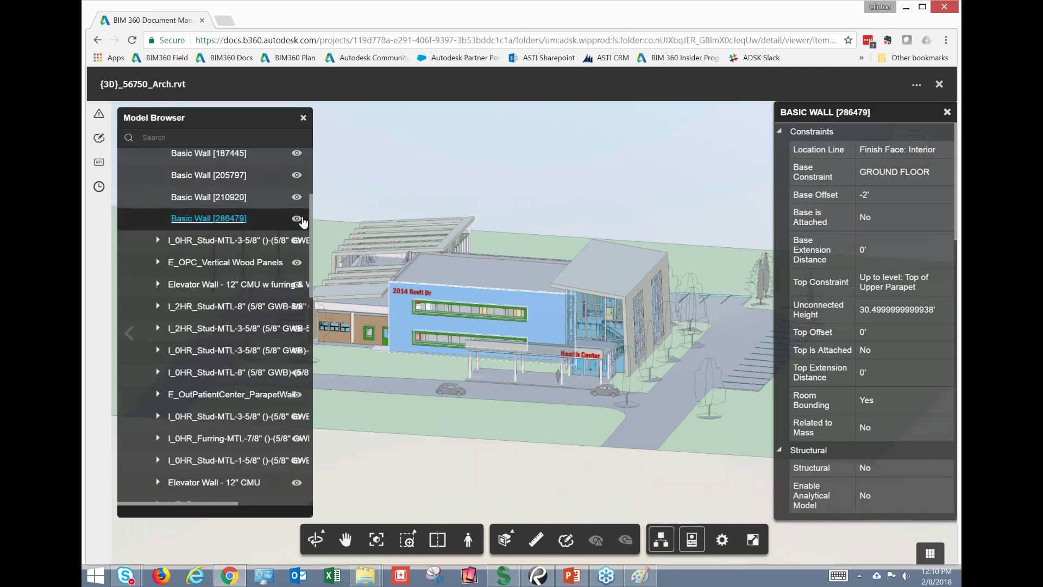
- Hide Basic Wall [286479] and Basic Wall [210920], show both again, and close the model browser
left_click(297, 220)
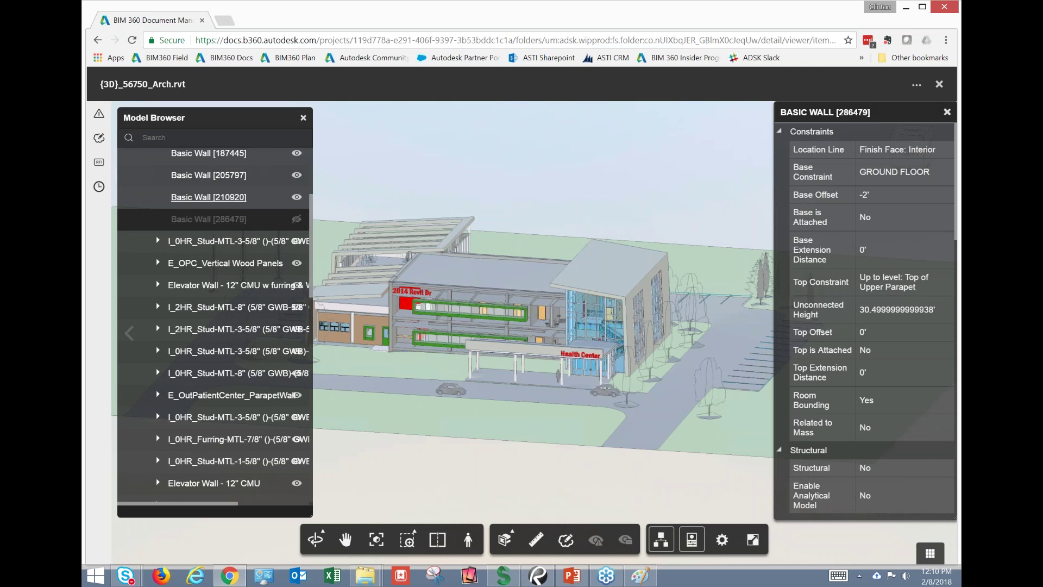
left_click(297, 197)
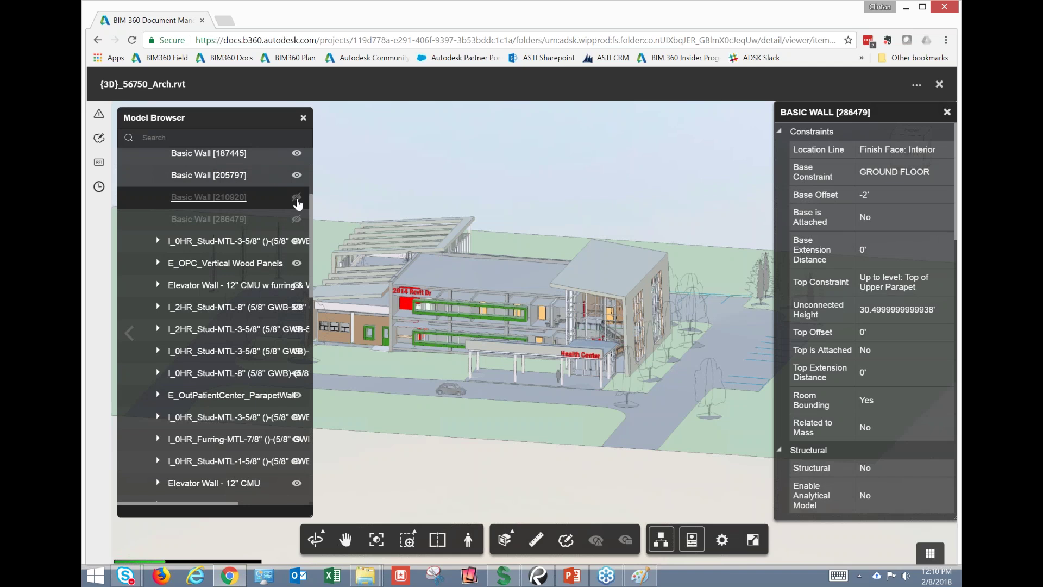
left_click(297, 197)
left_click(296, 219)
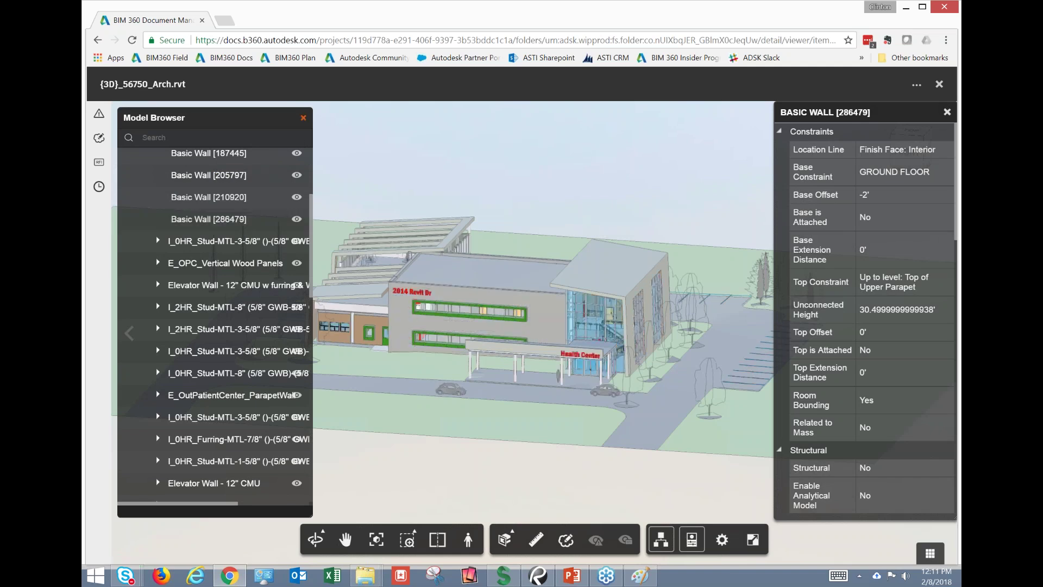
left_click(660, 539)
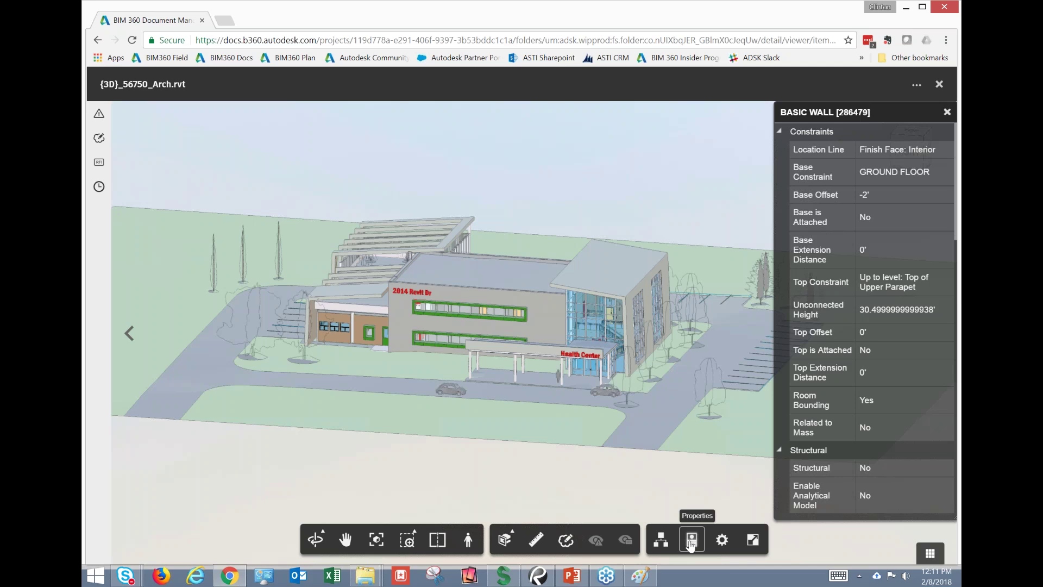
- Draw a freehand markup loop around the Health Center entrance canopy and save it
left_click(565, 539)
mouse_move(467, 330)
left_mouse_down()
mouse_move(456, 365)
mouse_move(577, 392)
mouse_move(543, 330)
mouse_move(467, 330)
left_mouse_up()
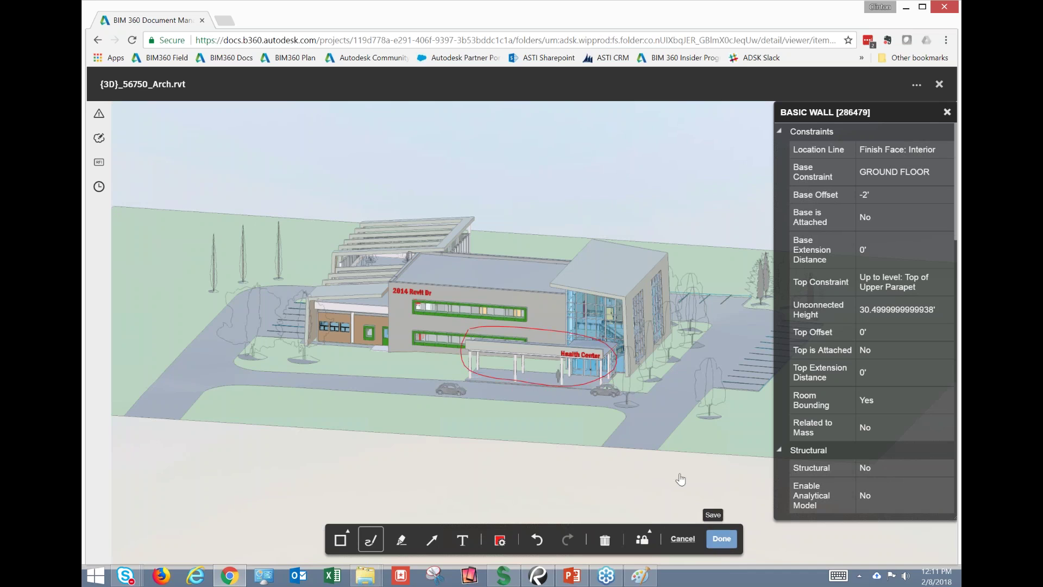
left_click(722, 538)
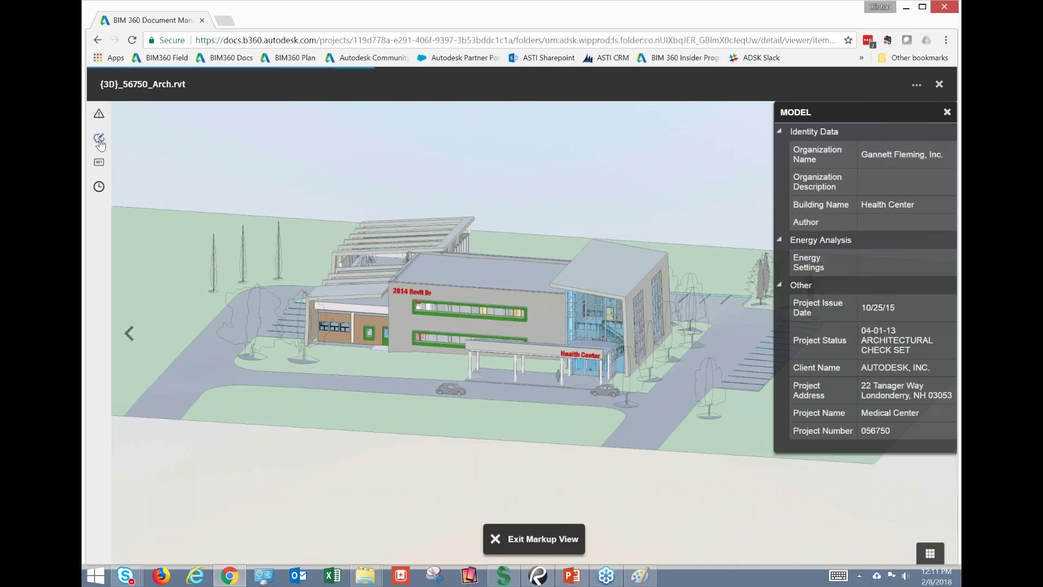
- Check the model's markups list, then leave the markup view and close the model properties
left_click(98, 139)
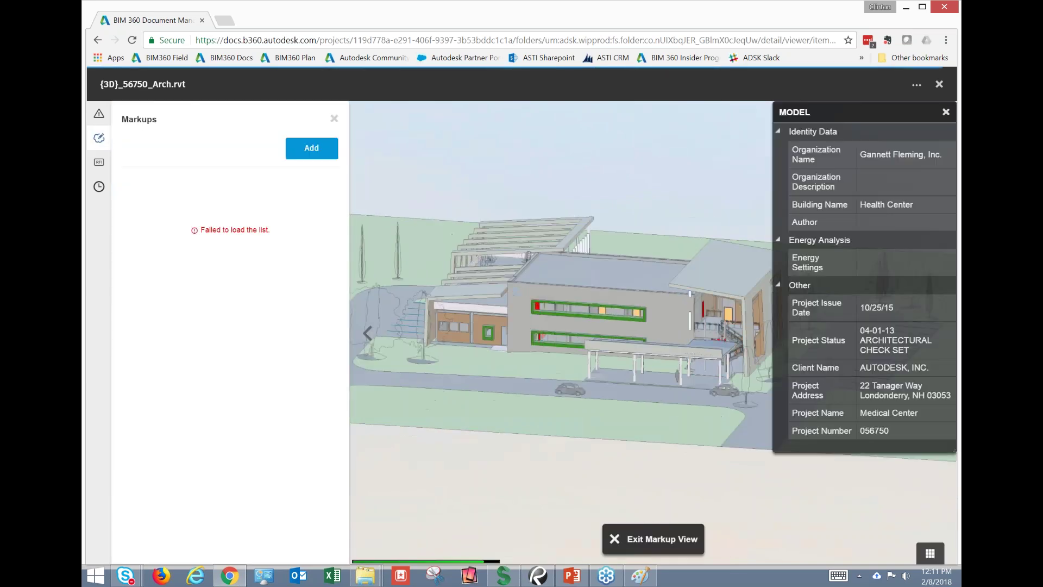
left_click(335, 119)
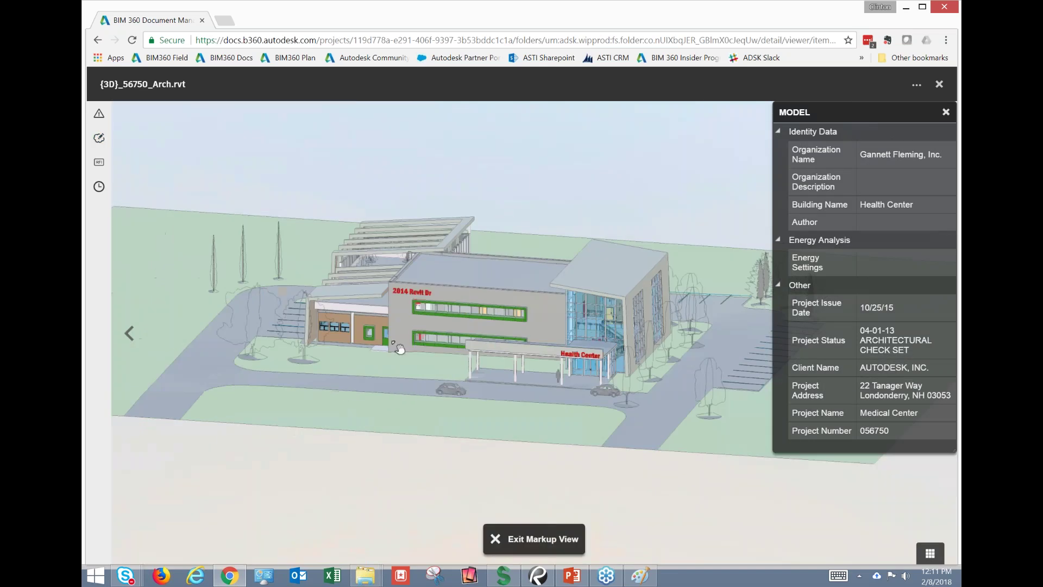
left_click(500, 541)
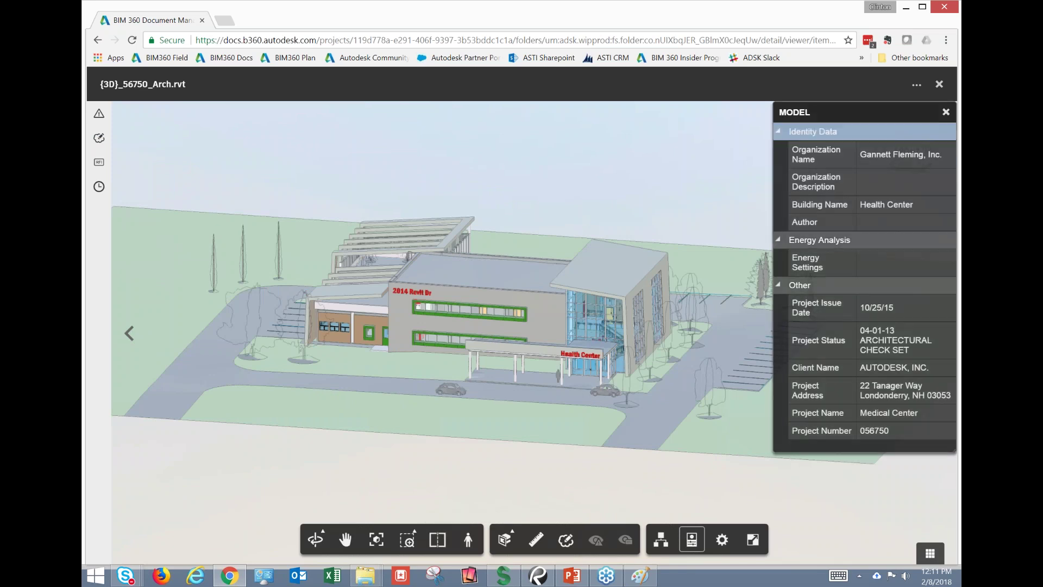
left_click(946, 112)
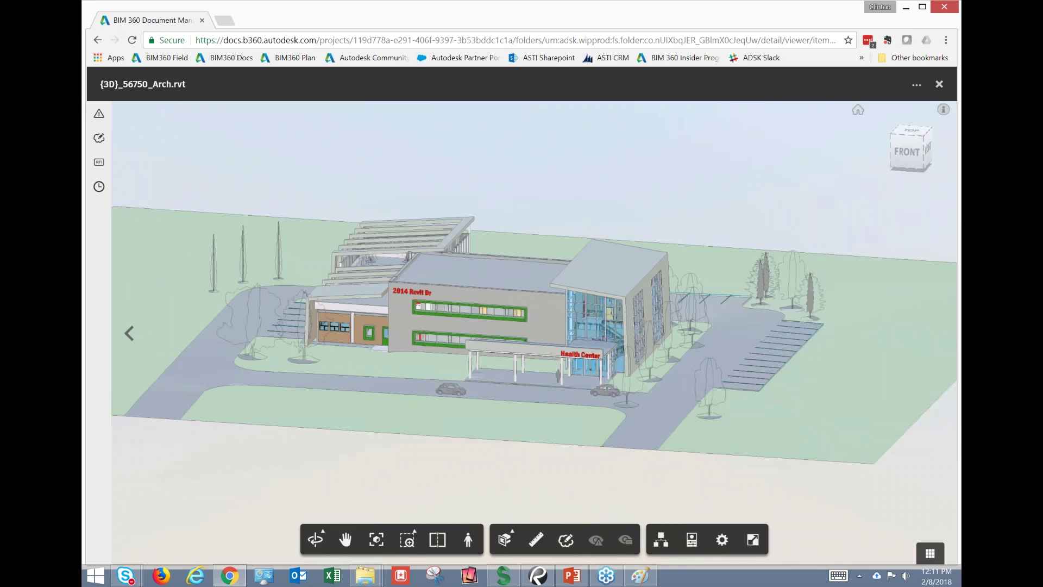
- Open the 2D/3D split view and try to load sheet A203 - RCP - SECOND FLOOR beside the model
left_click(437, 539)
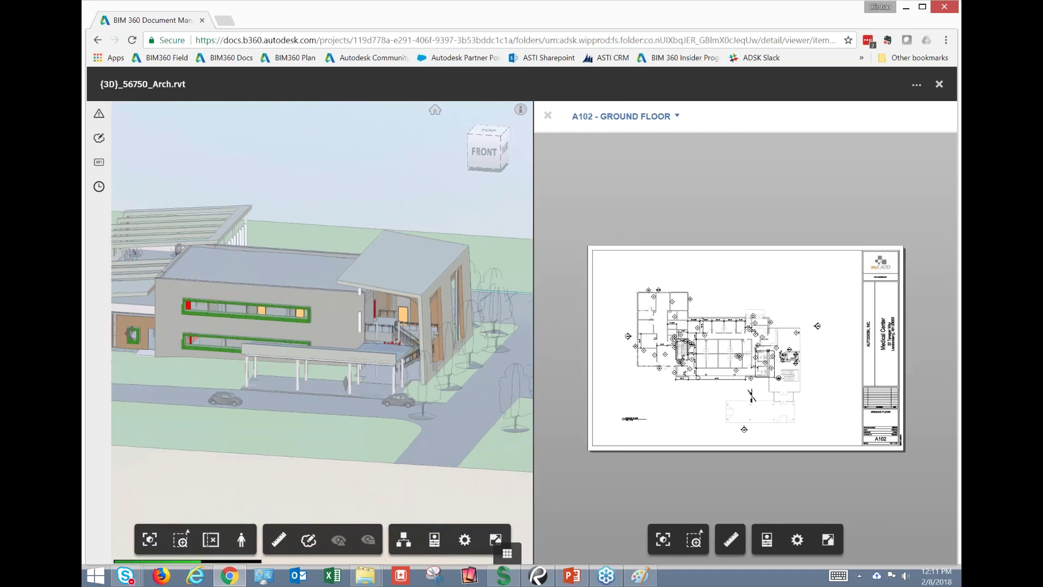
left_click(678, 117)
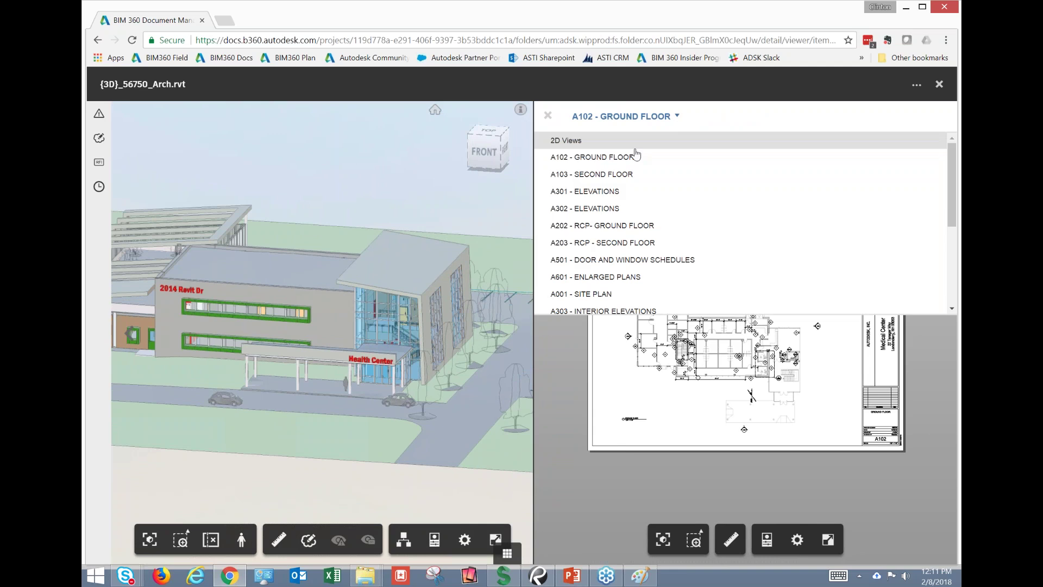
left_click(600, 244)
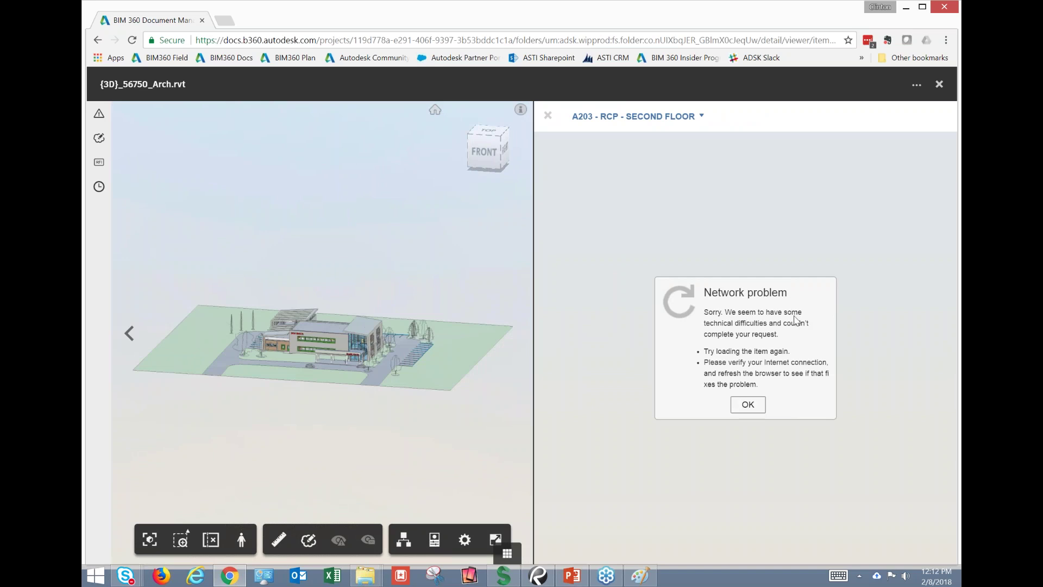
left_click(748, 404)
- Inspect the A102 - GROUND FLOOR plan beside the 3D model, then close the sheet view
left_click(701, 116)
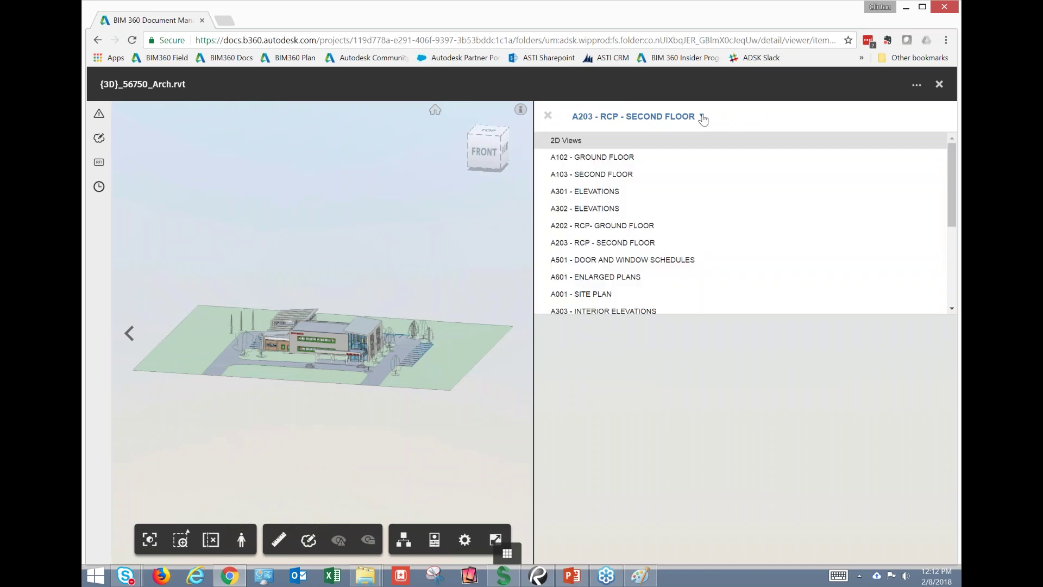
left_click(626, 159)
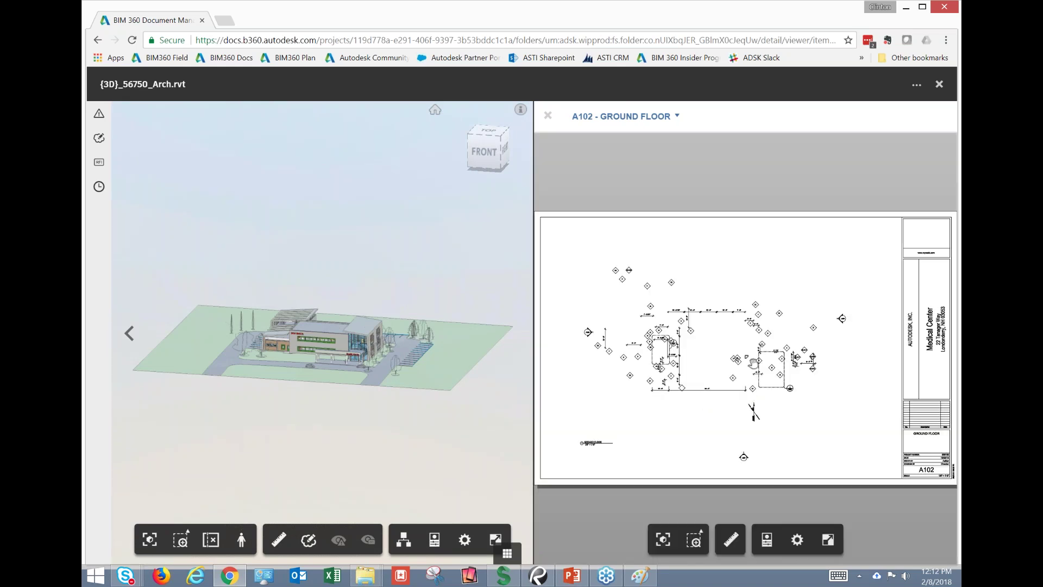
scroll(749, 375, "up", 5)
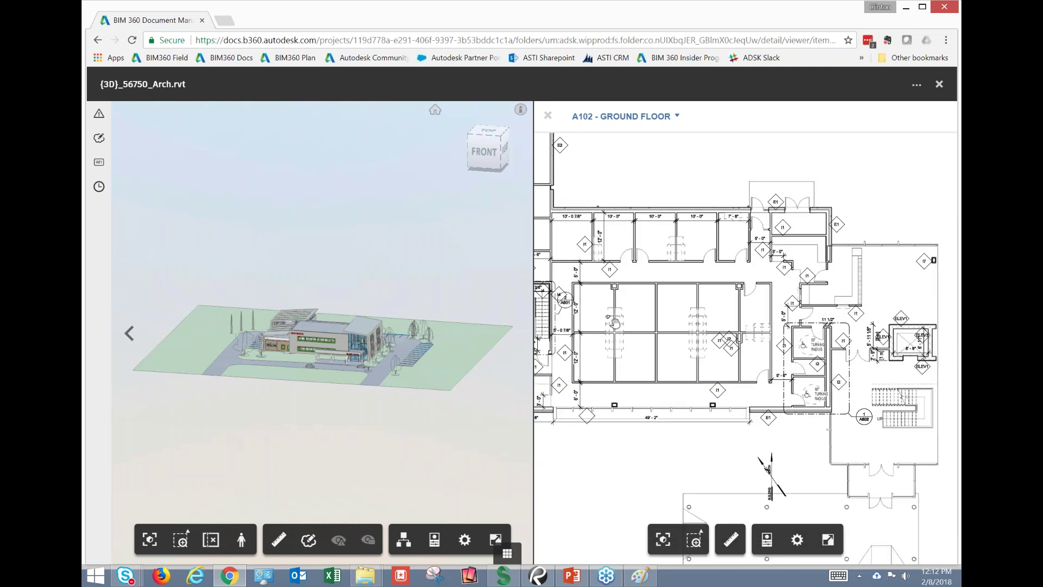
left_click_drag(632, 356, 800, 435)
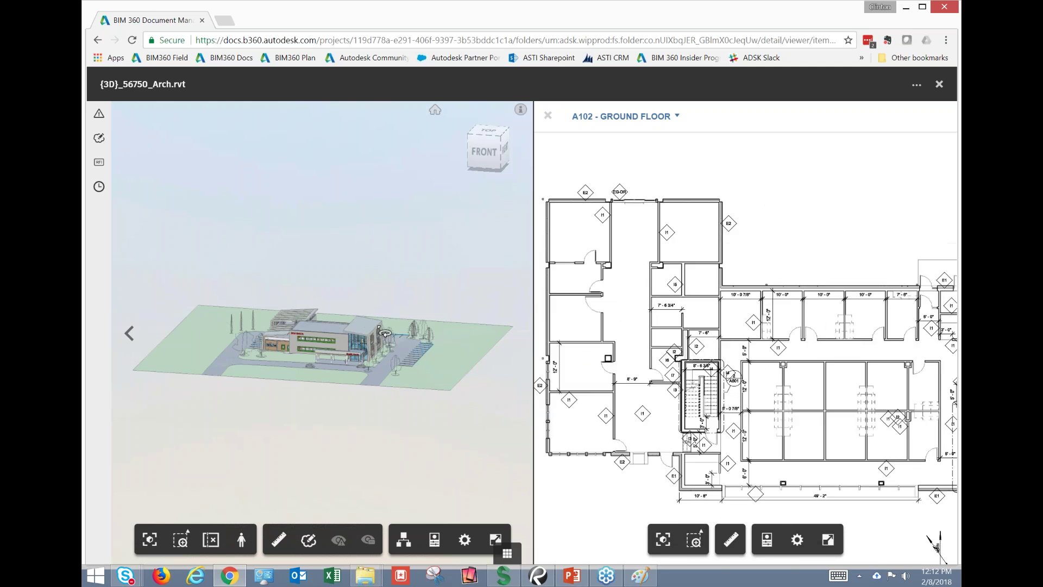
left_click(548, 119)
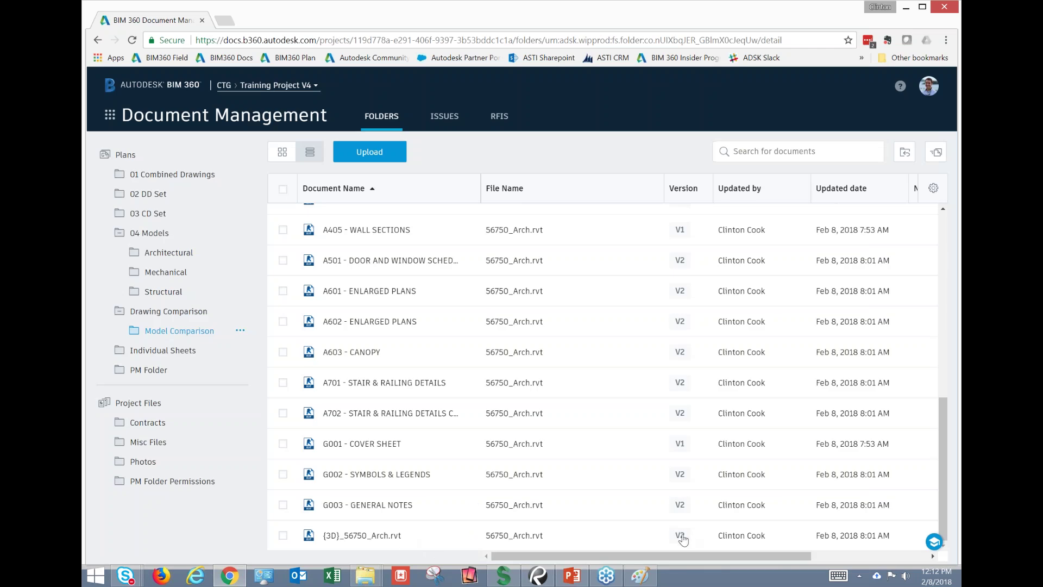
- Check the version histories of sheet A702 - STAIR & RAILING DETAILS CON'T and the {3D}_56750_Arch.rvt model
left_click(680, 414)
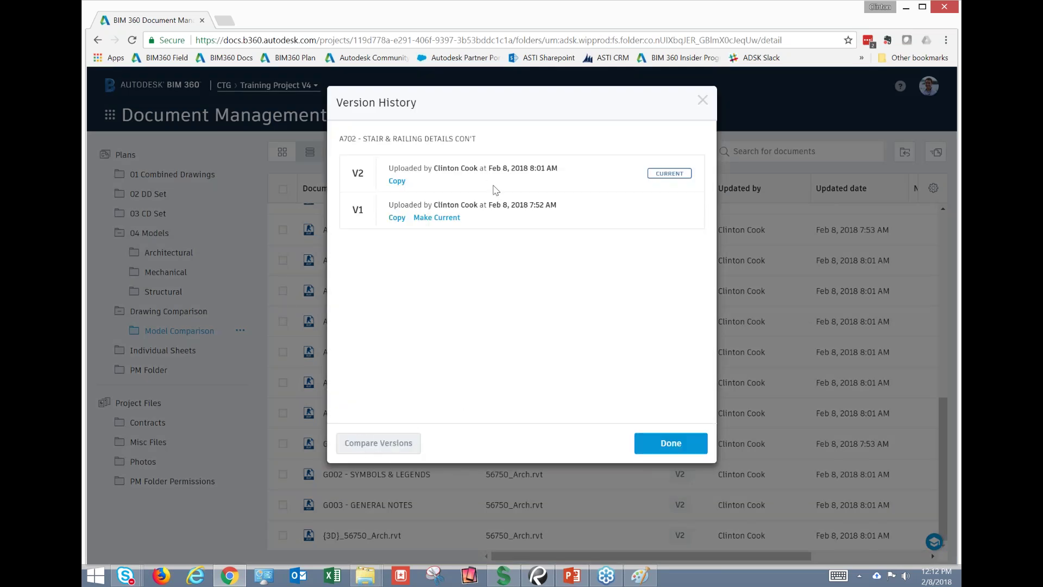
left_click(702, 100)
left_click(679, 537)
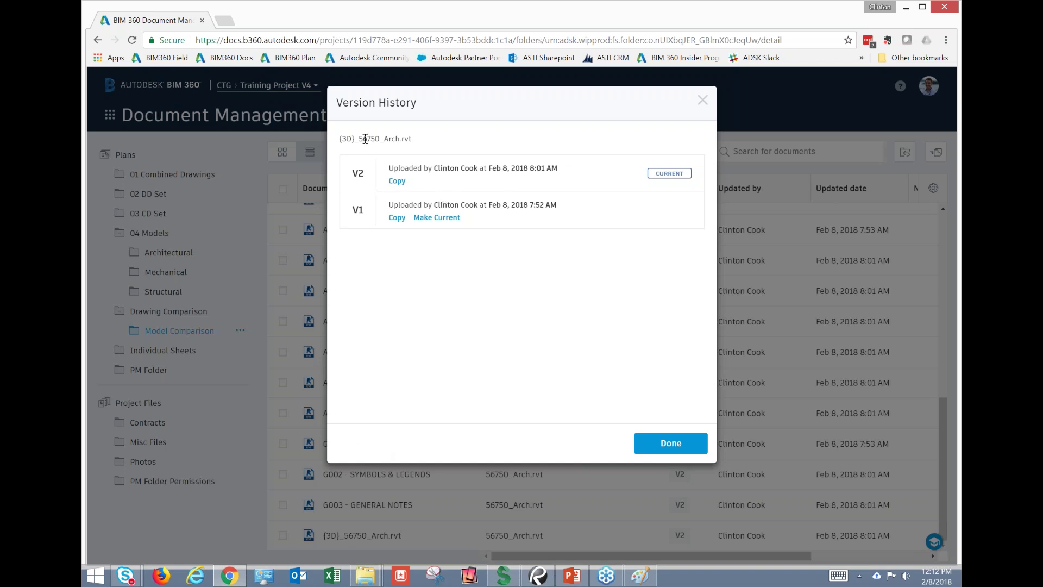
left_click(702, 101)
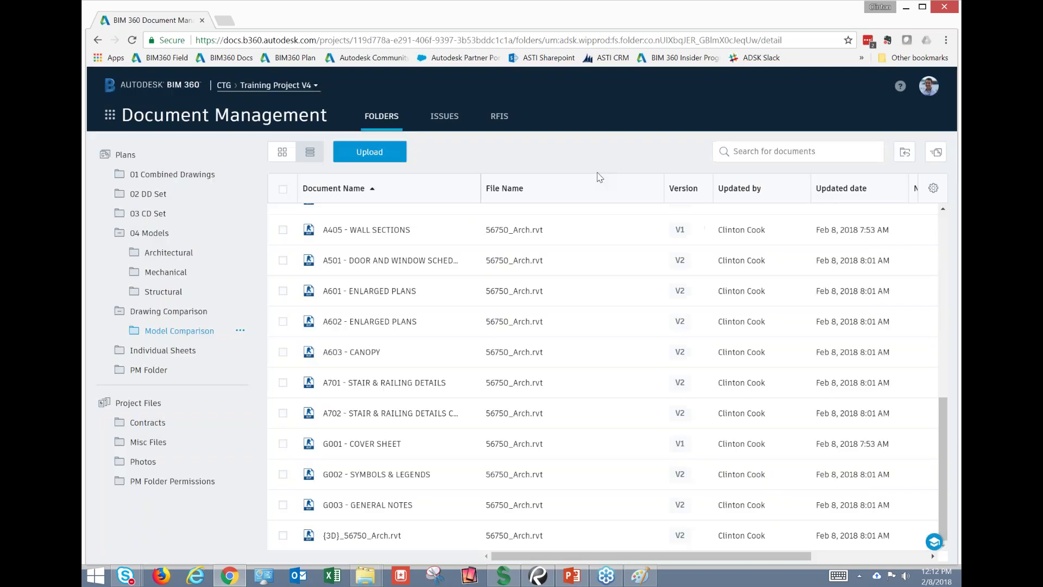
- Open the {3D}_56750_Arch.rvt model, compare its versions V1 and V2, and close the version list
left_click(363, 536)
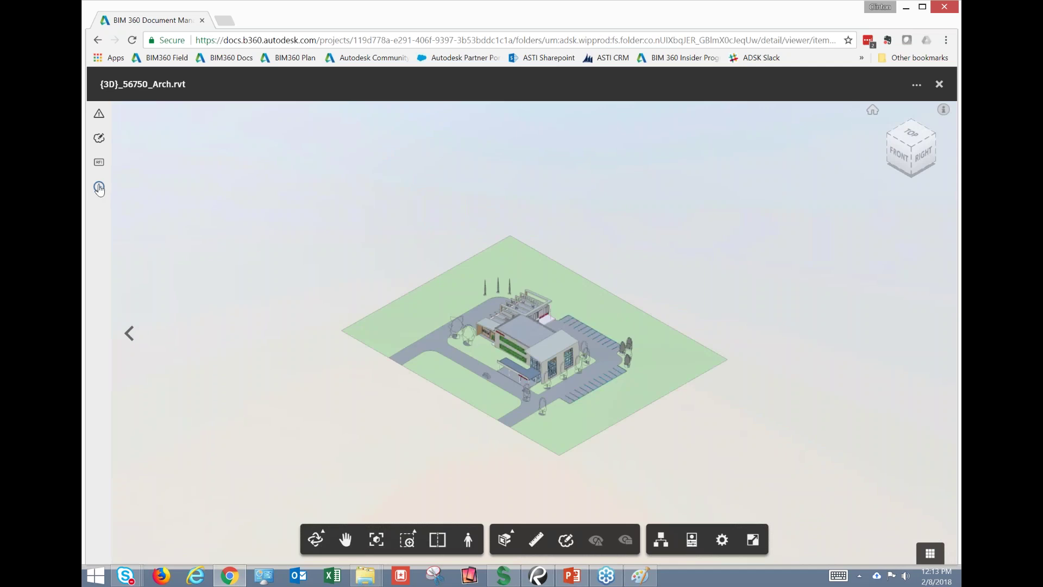
left_click(98, 187)
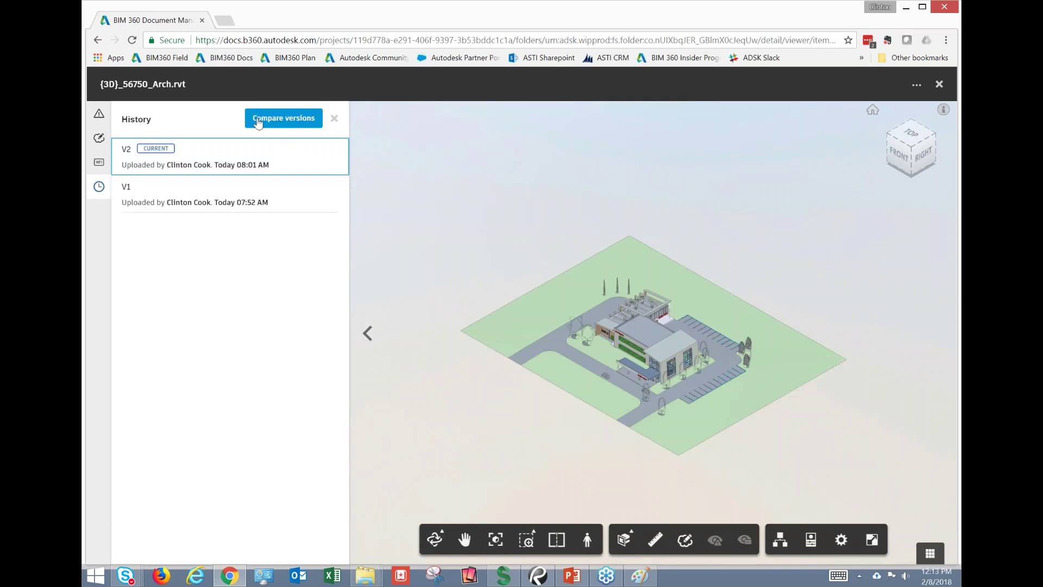
left_click(288, 126)
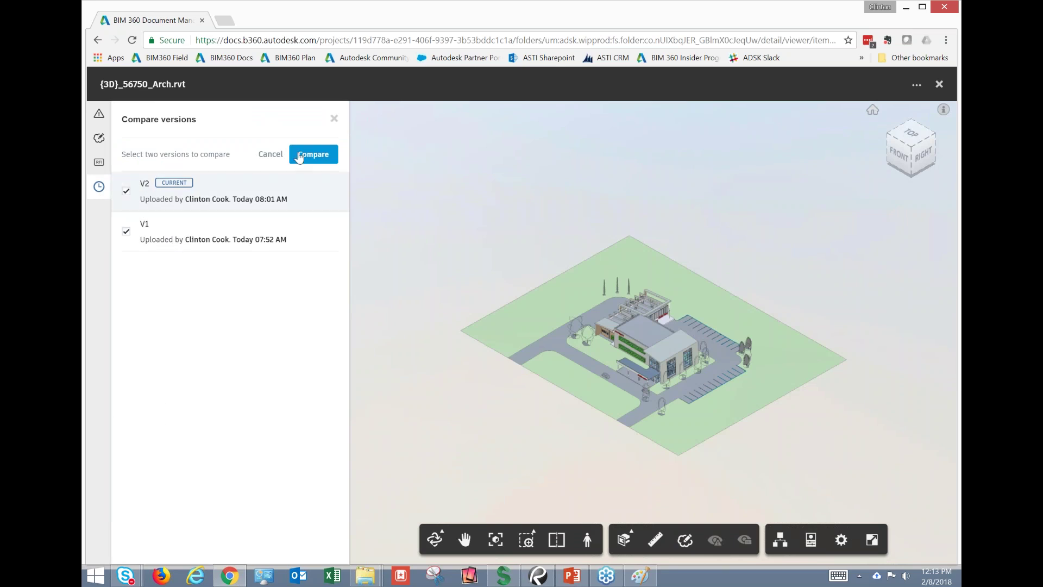
left_click(315, 158)
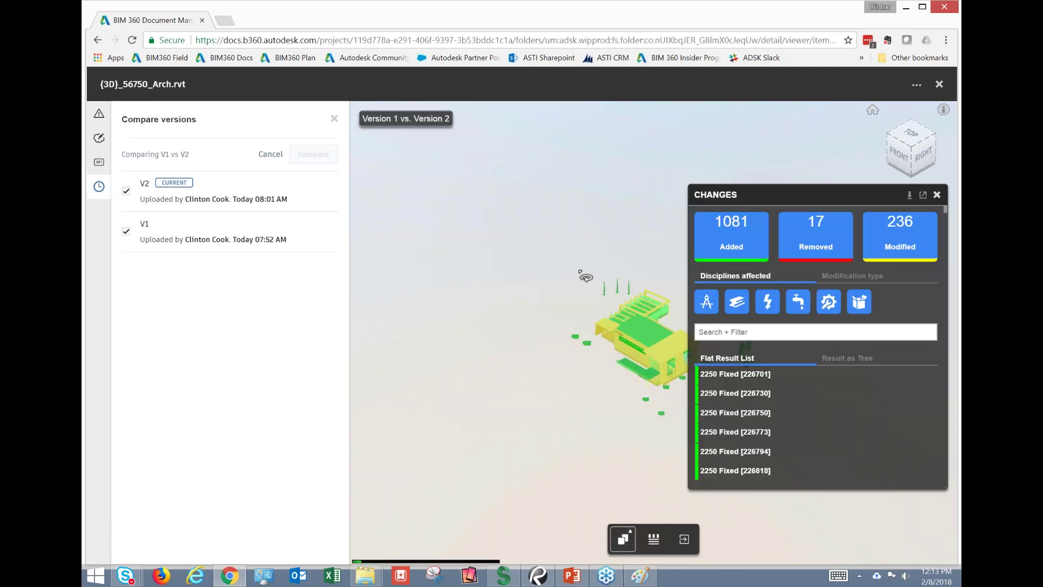
left_click_drag(589, 254, 622, 310)
scroll(621, 309, "up", 5)
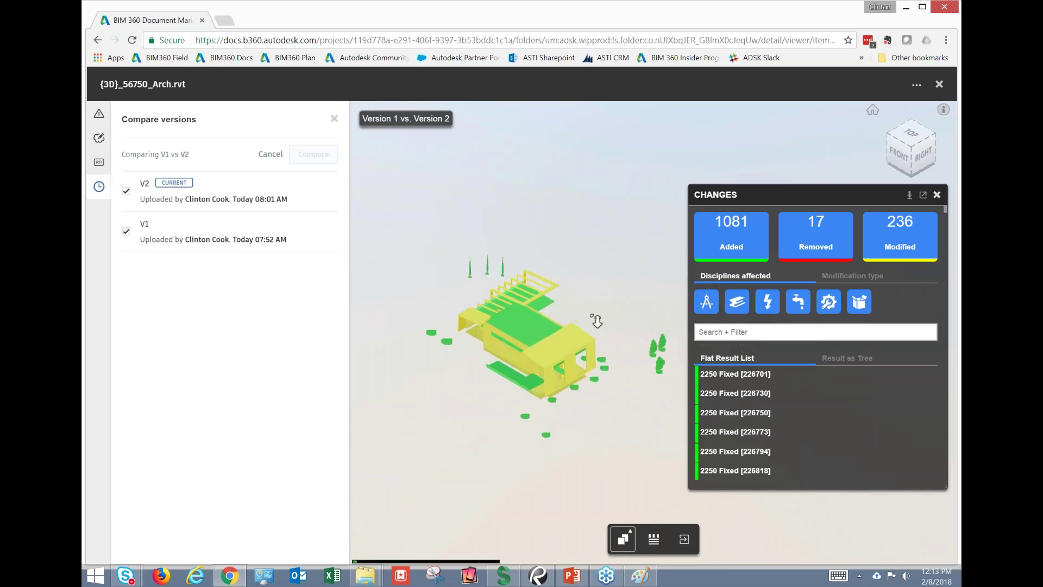
left_click(334, 119)
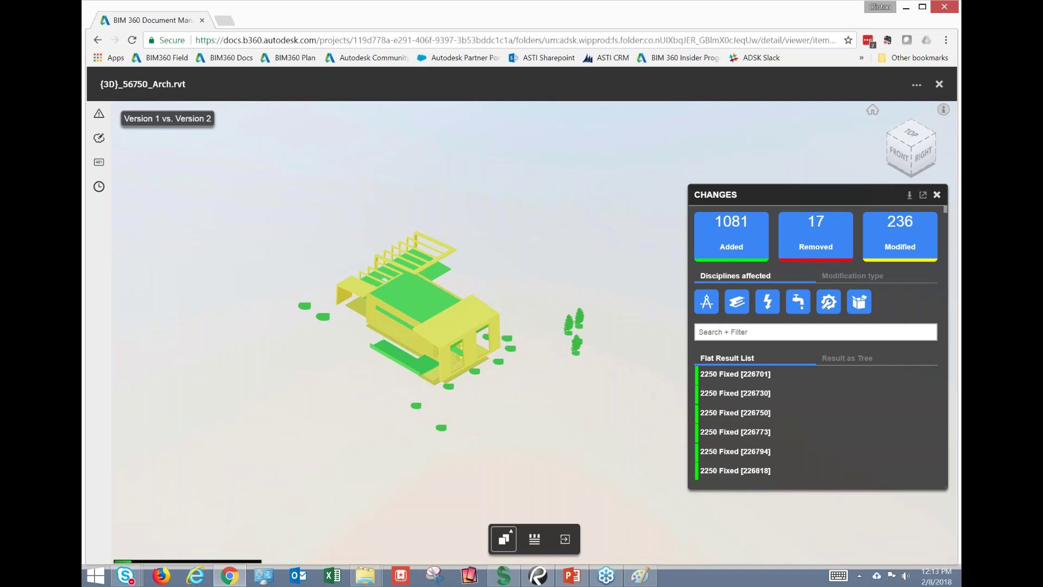
- Filter out the removed and modified elements and examine only the added ones in the model
left_click_drag(503, 286, 544, 293)
left_click(843, 235)
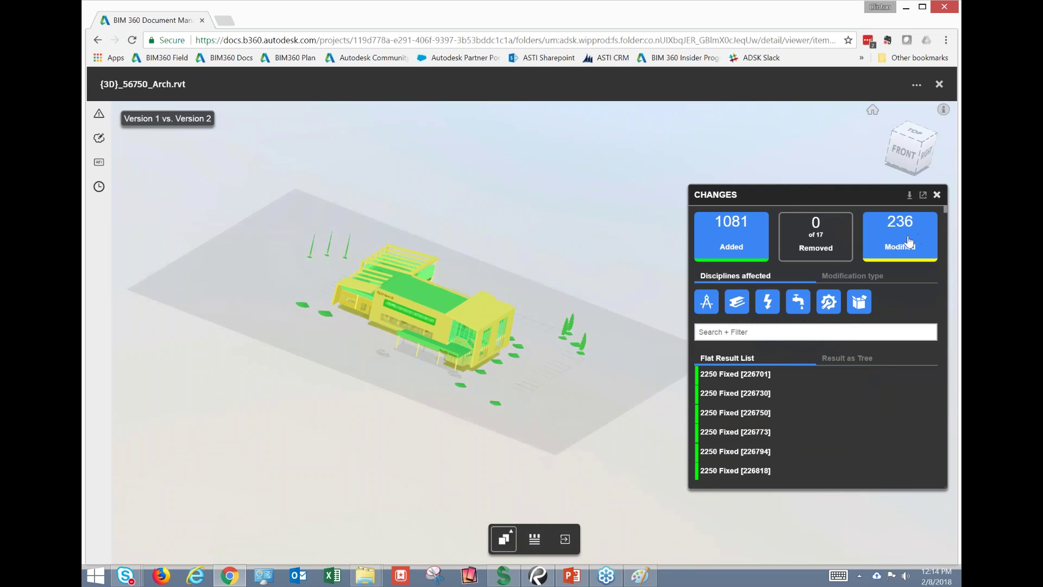
left_click(917, 241)
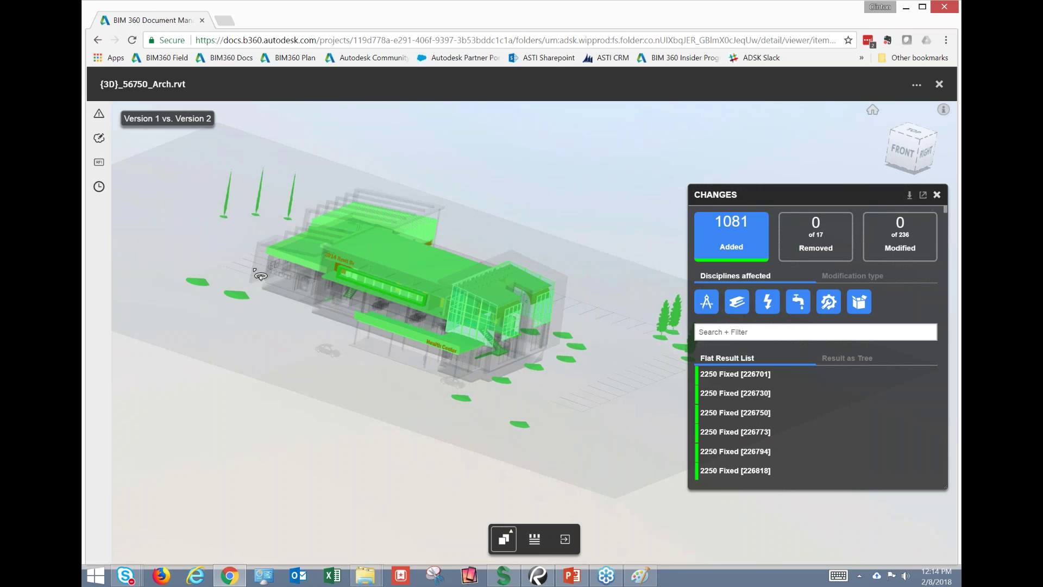
left_click_drag(260, 276, 262, 290)
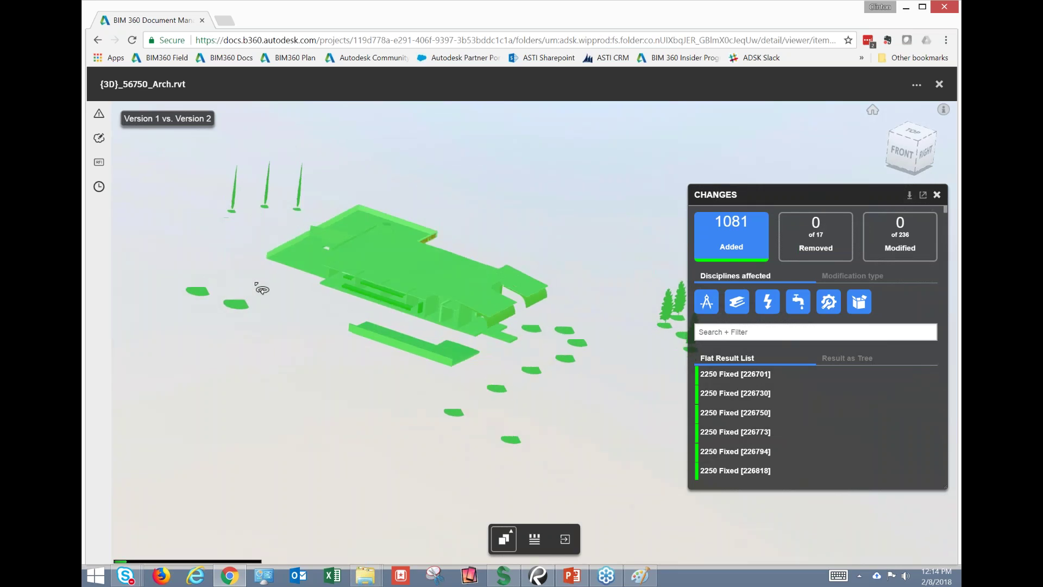
mouse_move(281, 162)
left_mouse_down()
mouse_move(265, 172)
mouse_move(266, 163)
left_mouse_up()
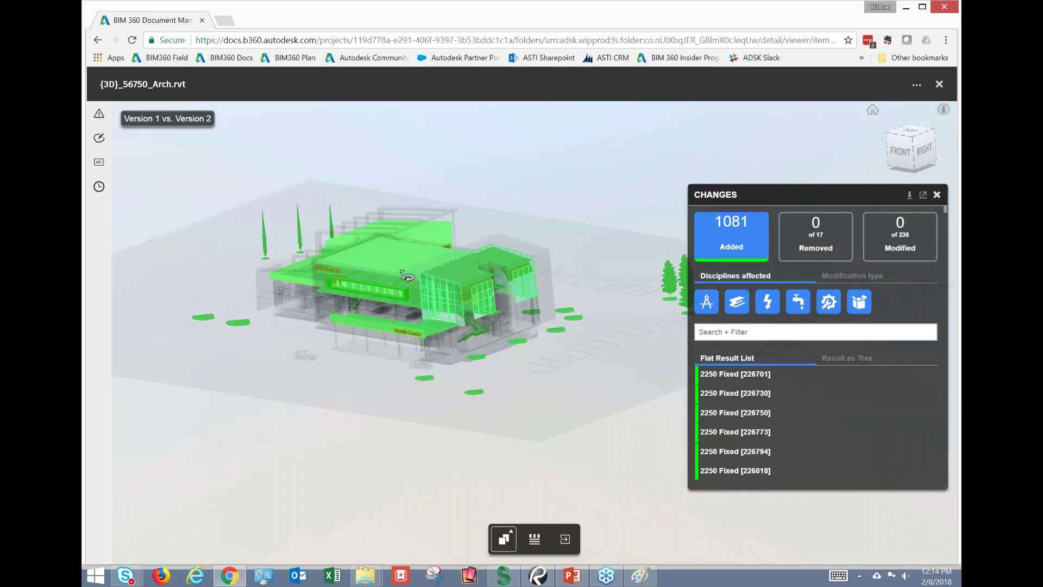
scroll(402, 258, "up", 2)
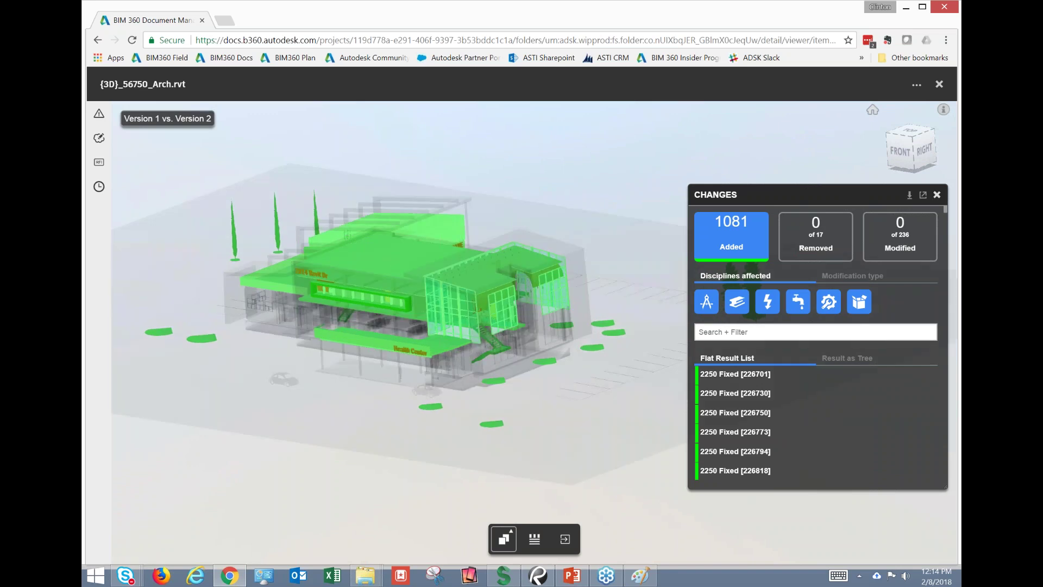
- Turn off all discipline filters for the added changes, from architectural and structural through to the last category
left_click(706, 302)
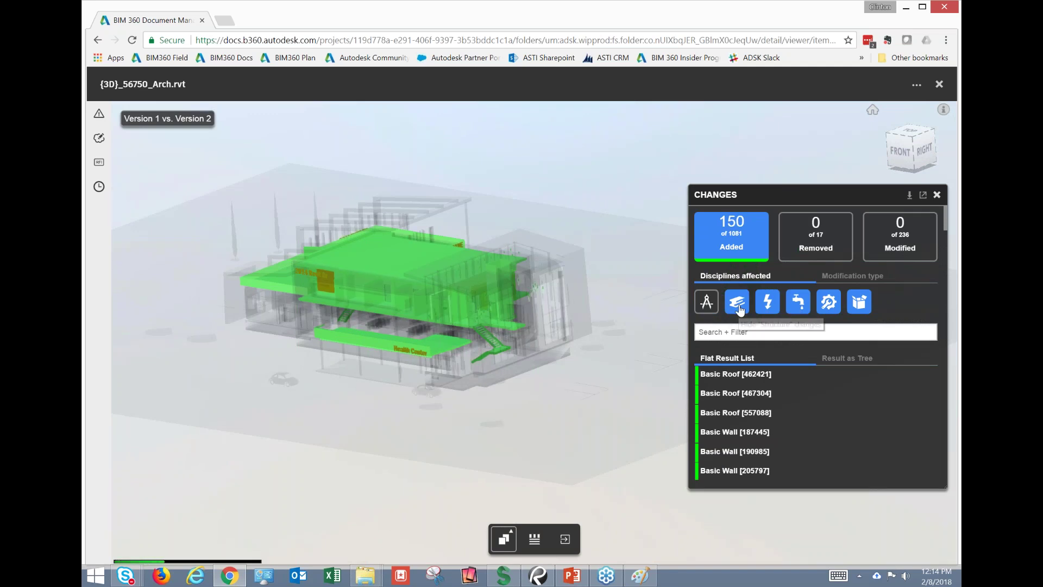
left_click(737, 306)
left_click(768, 304)
left_click(809, 309)
left_click(856, 309)
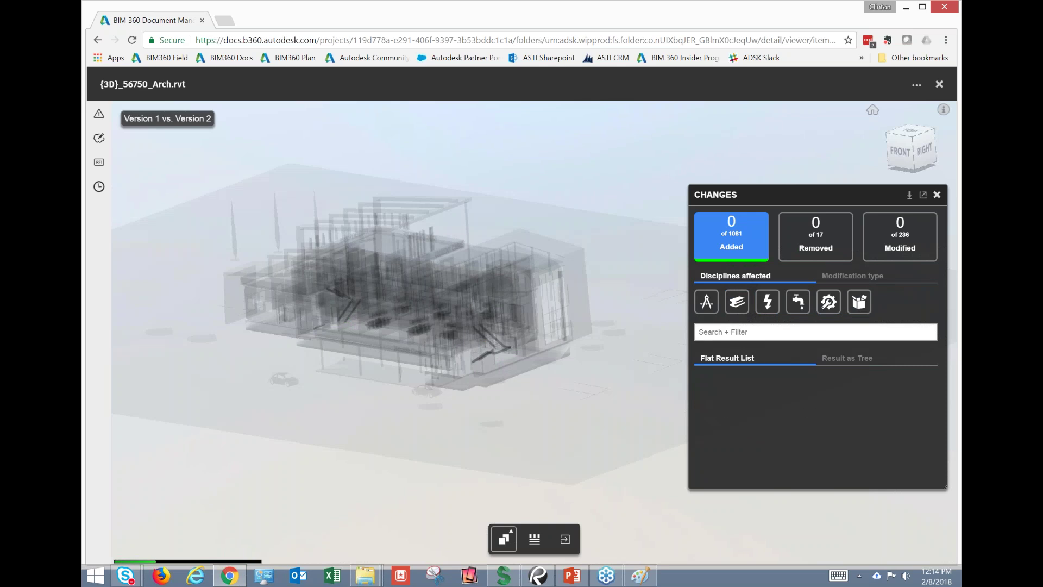
- Switch the architectural and structural disciplines on and off to compare their added elements
left_click(705, 305)
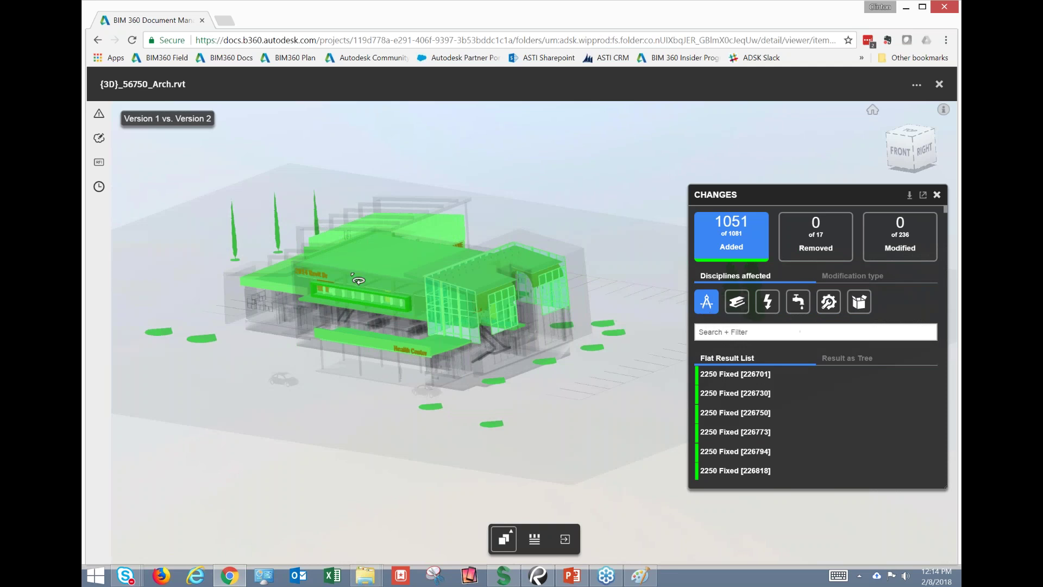
left_click(745, 307)
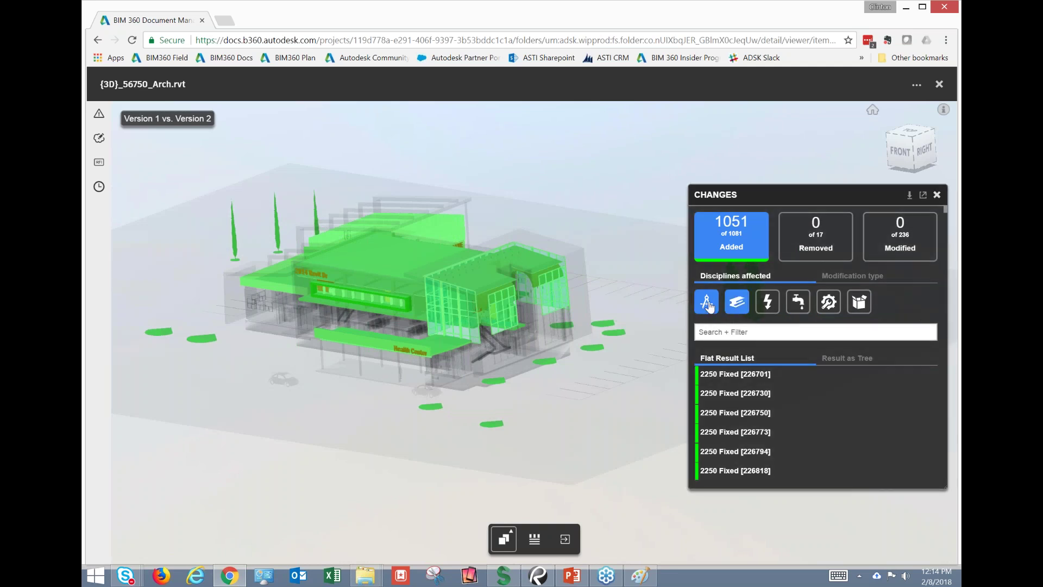
left_click(707, 303)
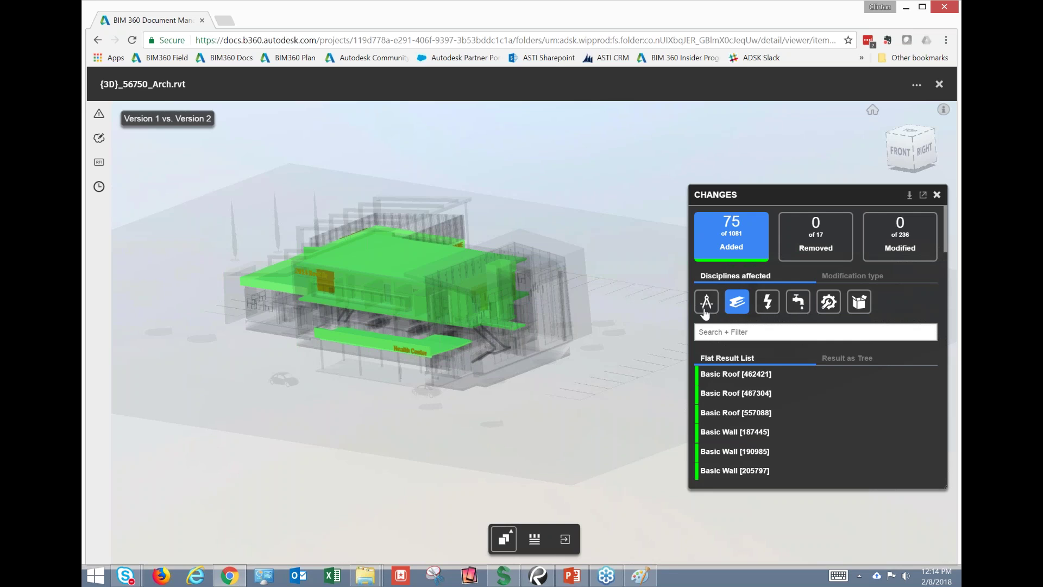
left_click(740, 314)
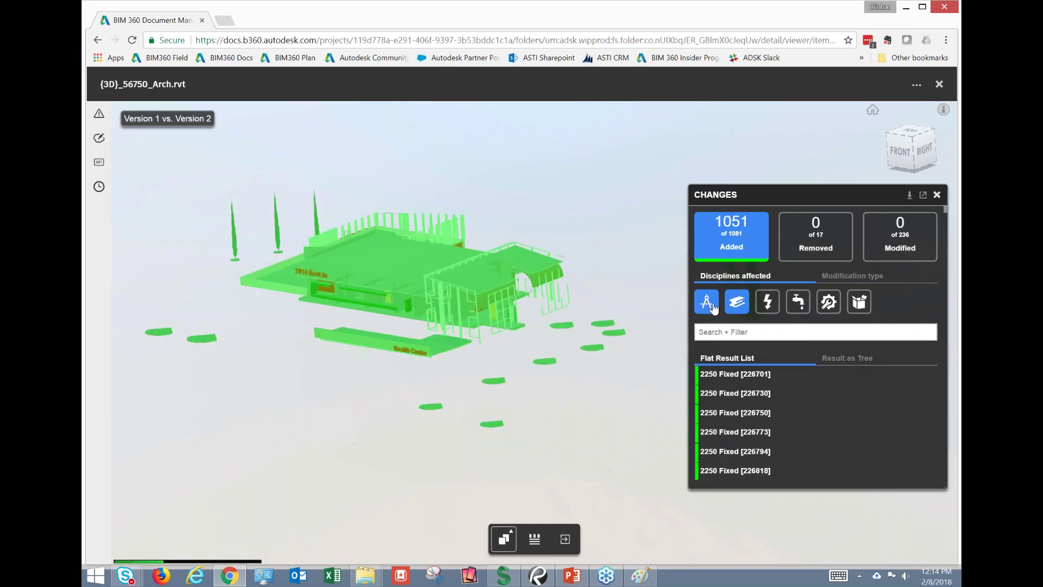
- Show only the plumbing discipline's added elements and examine the new fixtures inside the building up close
left_click(737, 311)
left_click(737, 312)
left_click(798, 307)
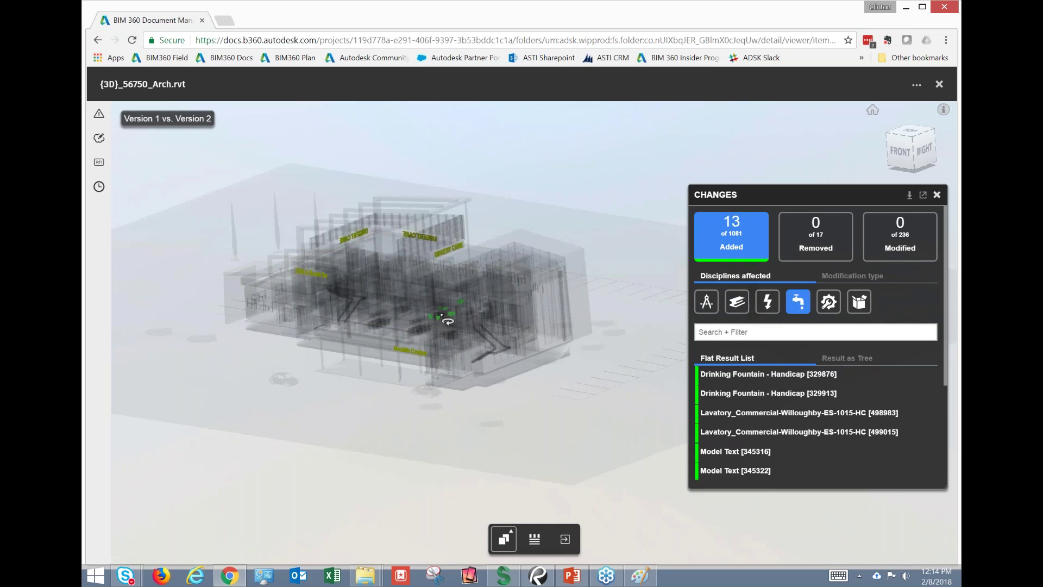
scroll(443, 318, "up", 2)
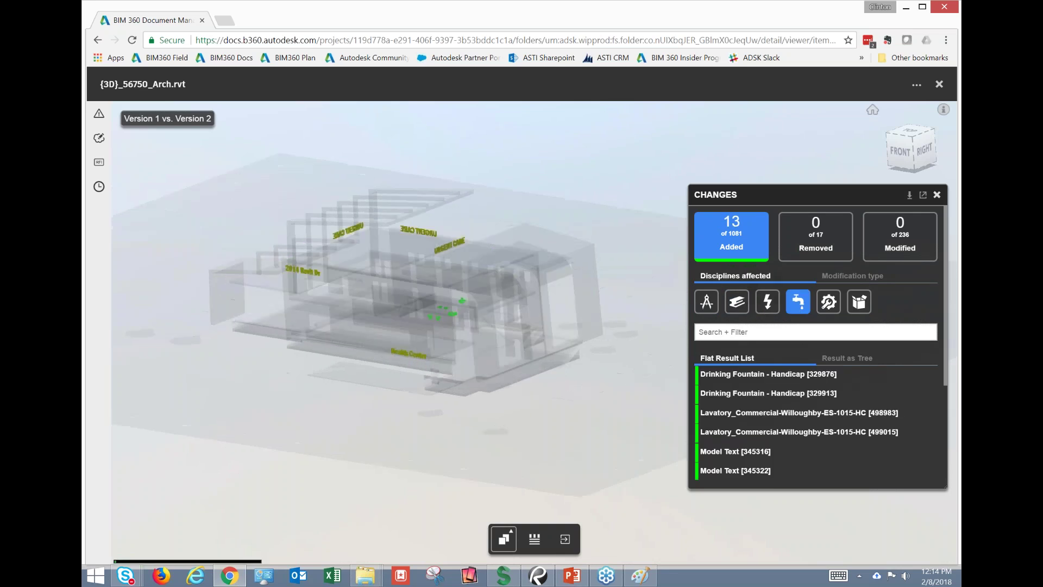
scroll(454, 331, "up", 5)
scroll(454, 330, "up", 3)
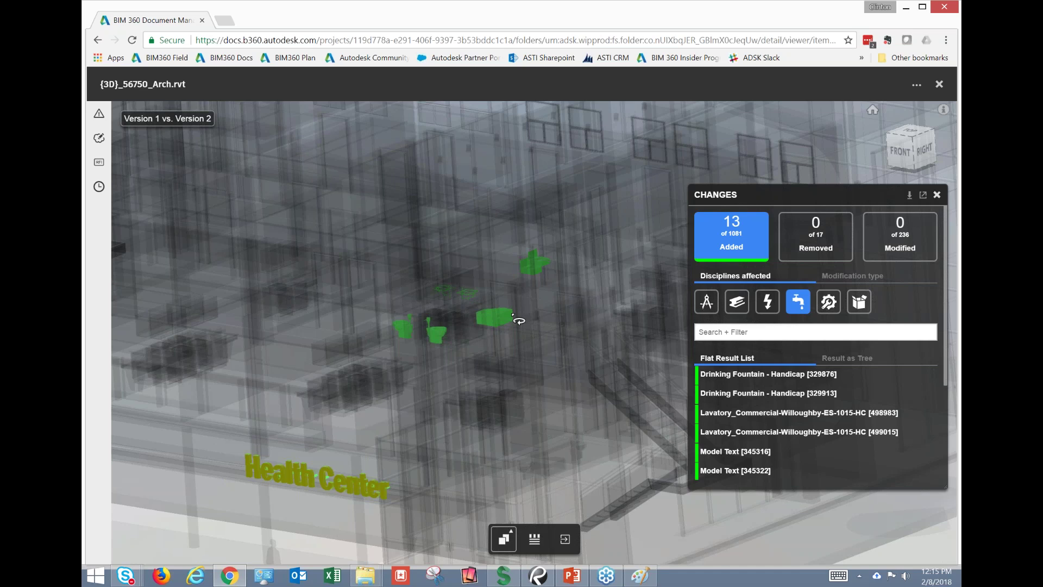
scroll(518, 320, "down", 5)
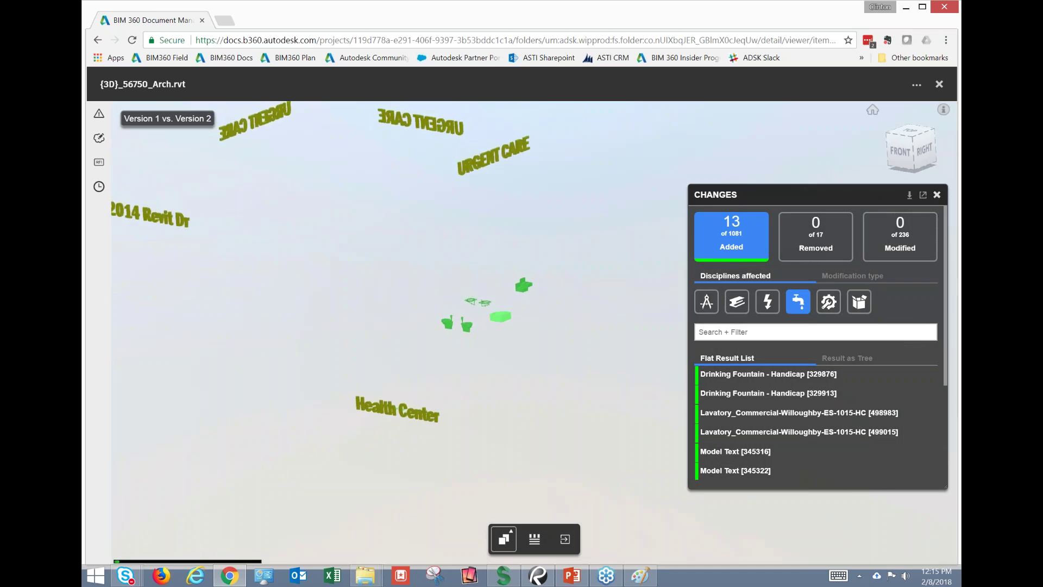
scroll(486, 307, "up", 4)
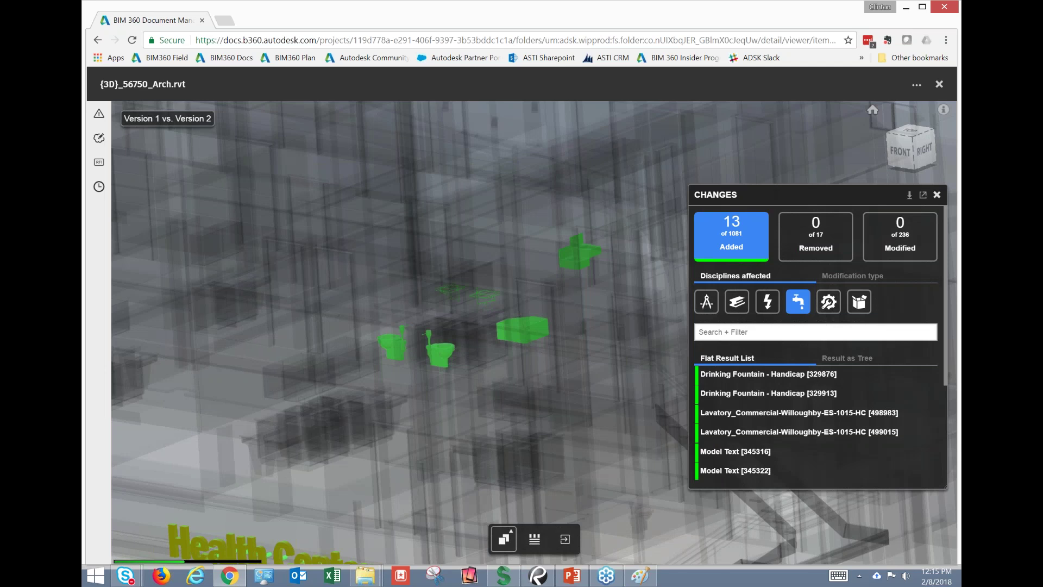
- Review the change information of the added plumbing elements from Drinking Fountain - Handicap [329876] to Lavatory_Commercial-Willoughby-ES-1015-HC [498983]
left_click(731, 375)
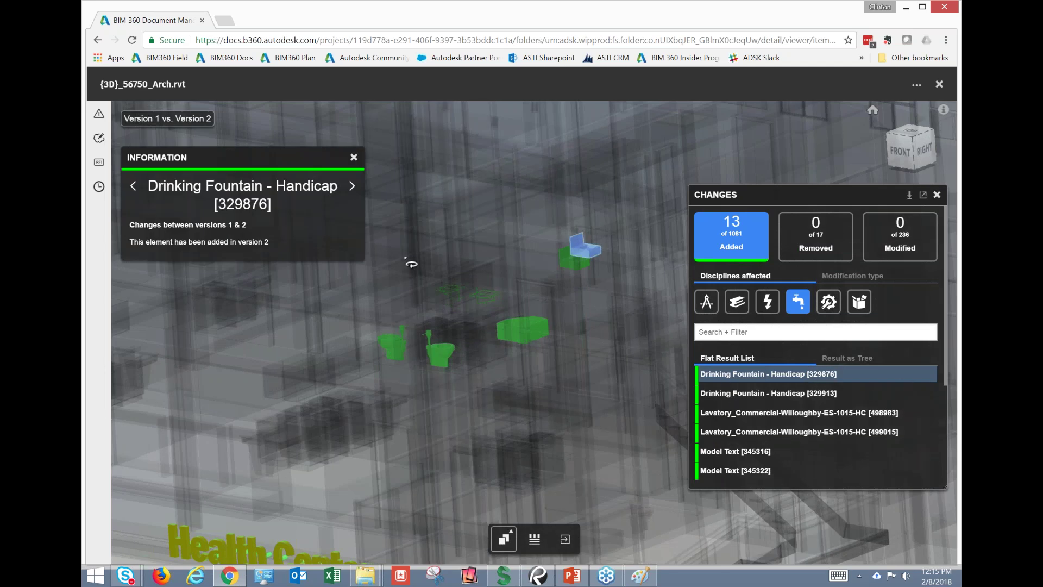
left_click(351, 188)
left_click(351, 186)
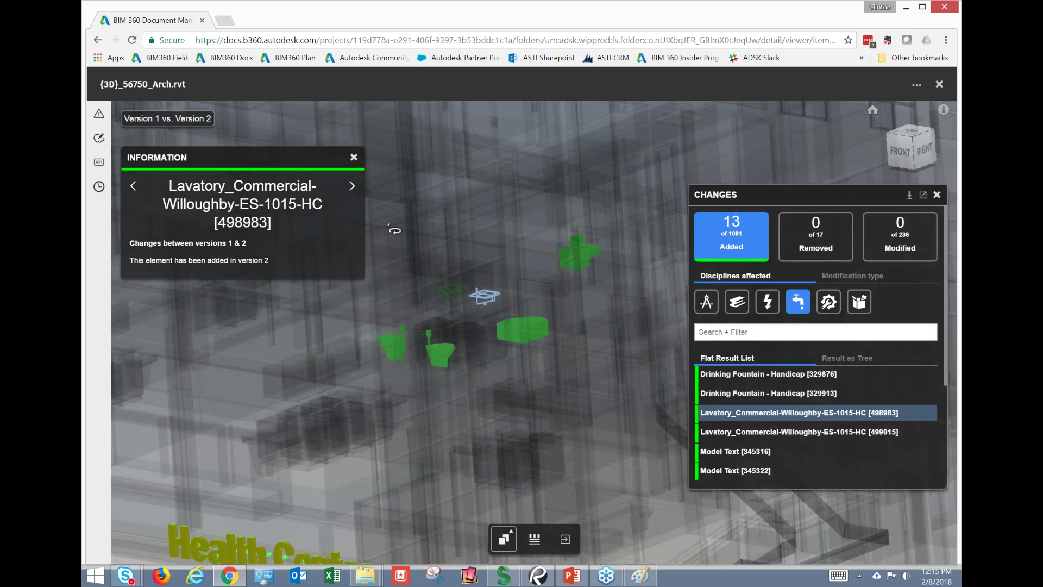
- Review the change information of the added elements from Lavatory_Commercial-Willoughby-ES-1015-HC [499015] to Model Text [345322]
left_click(352, 185)
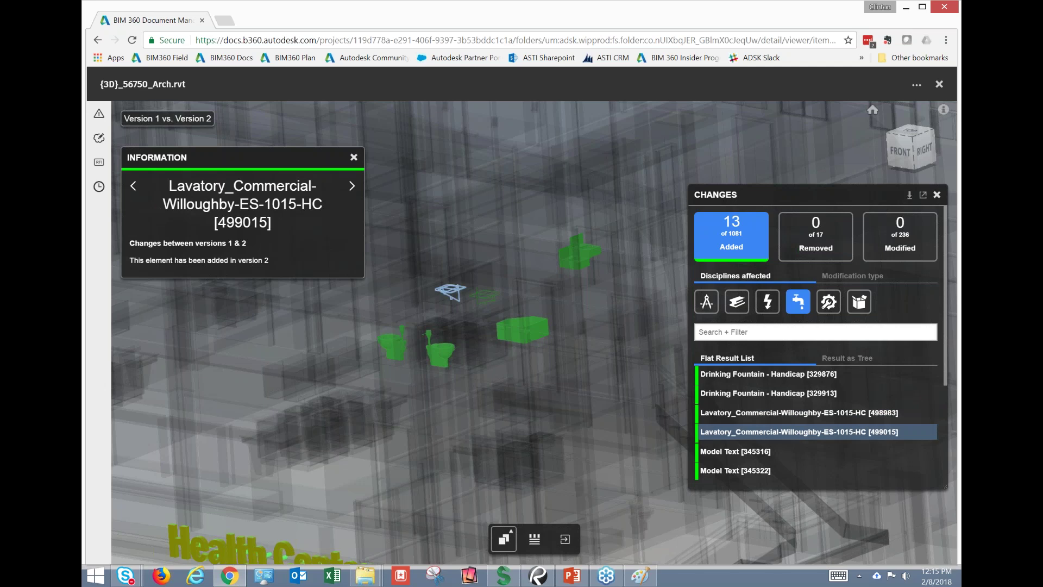
left_click(351, 186)
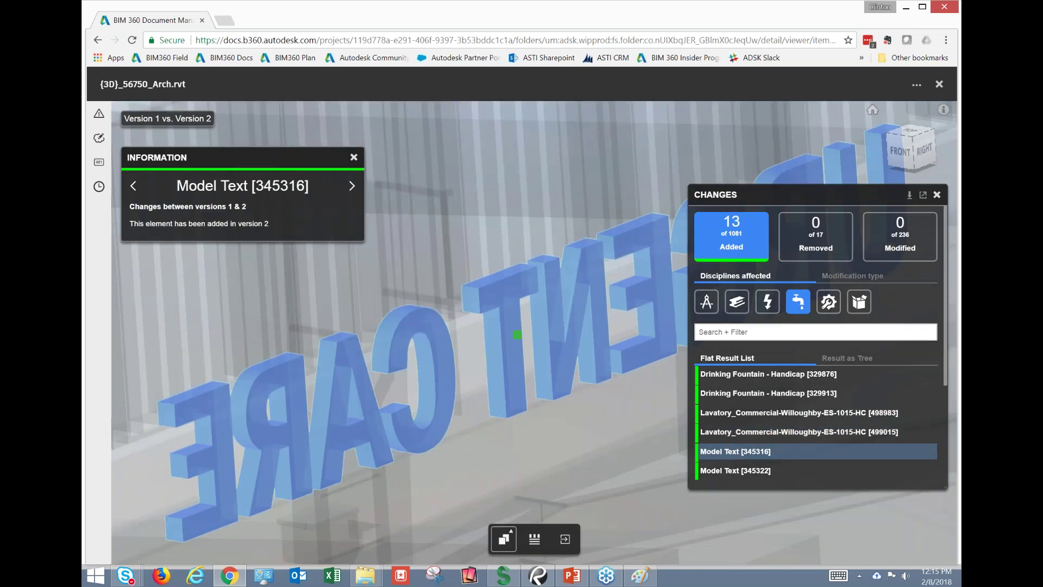
left_click(351, 187)
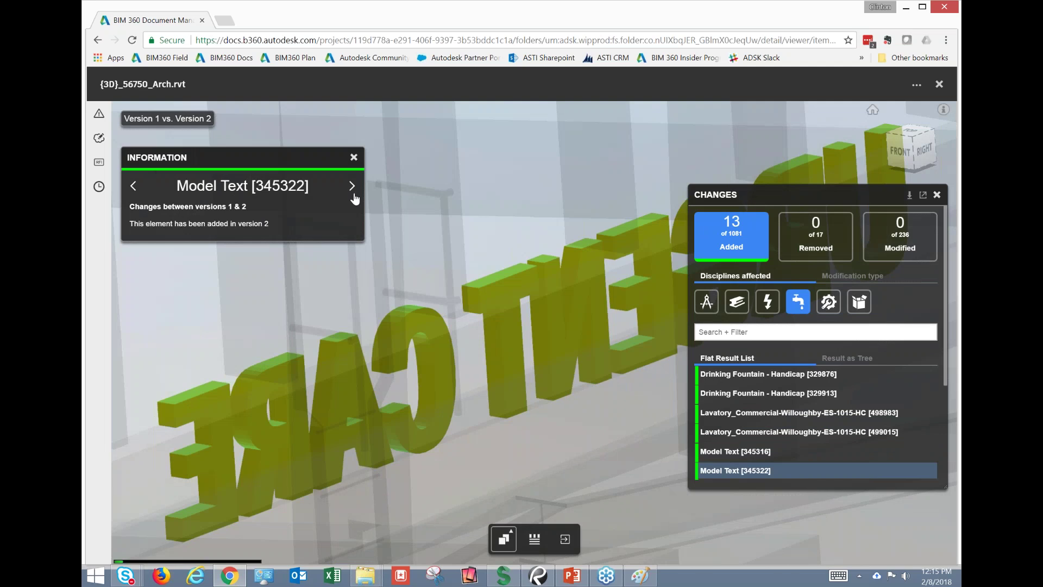
- Show only the removed plumbing elements and examine where they sit in the whole building
scroll(462, 273, "down", 5)
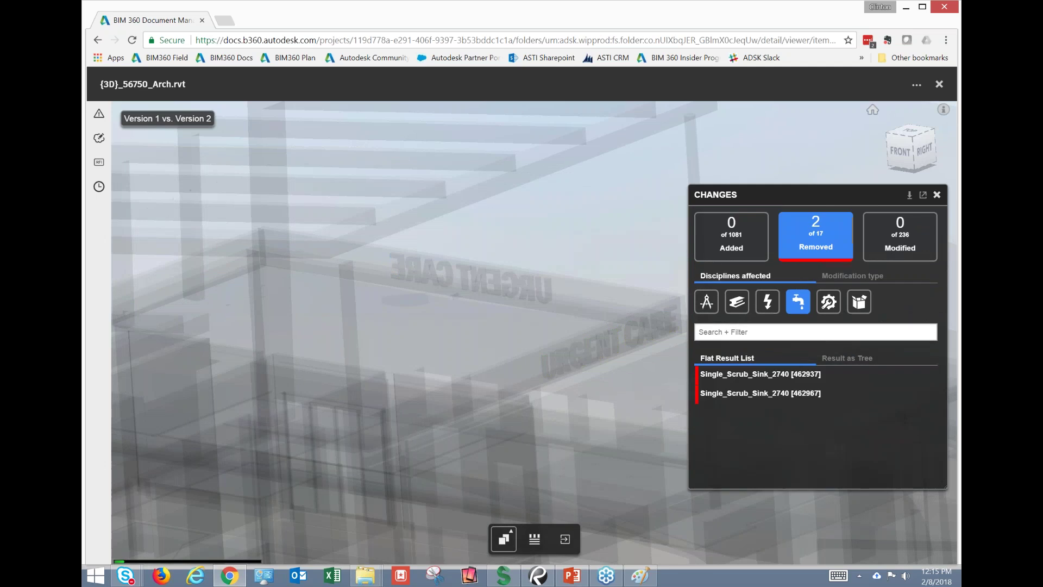
scroll(497, 300, "down", 2)
scroll(497, 300, "down", 1)
scroll(497, 300, "down", 3)
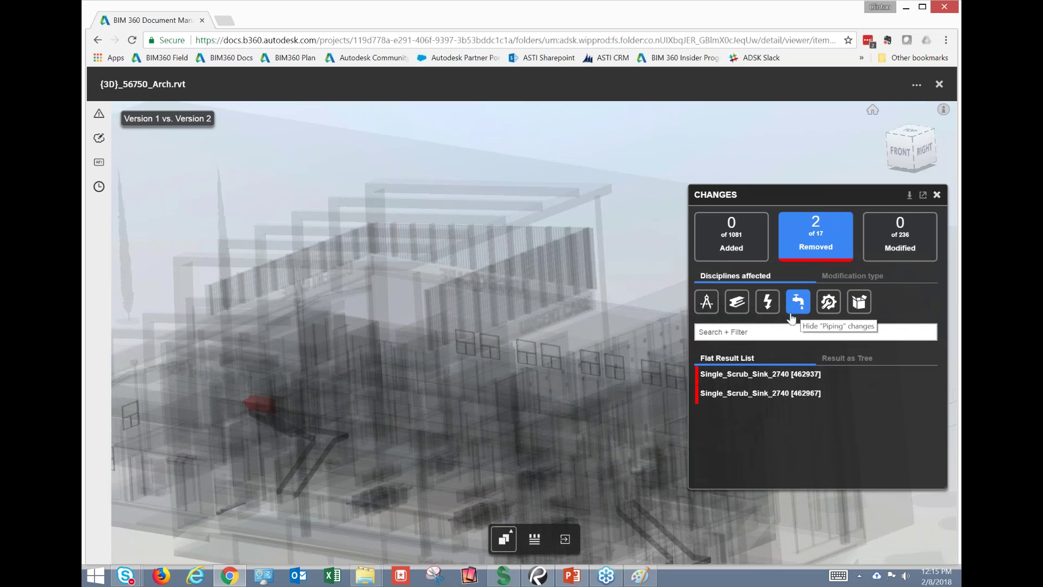
- Turn on all the remaining disciplines for the removed changes and examine the removed elements from another angle
left_click(767, 302)
left_click(737, 302)
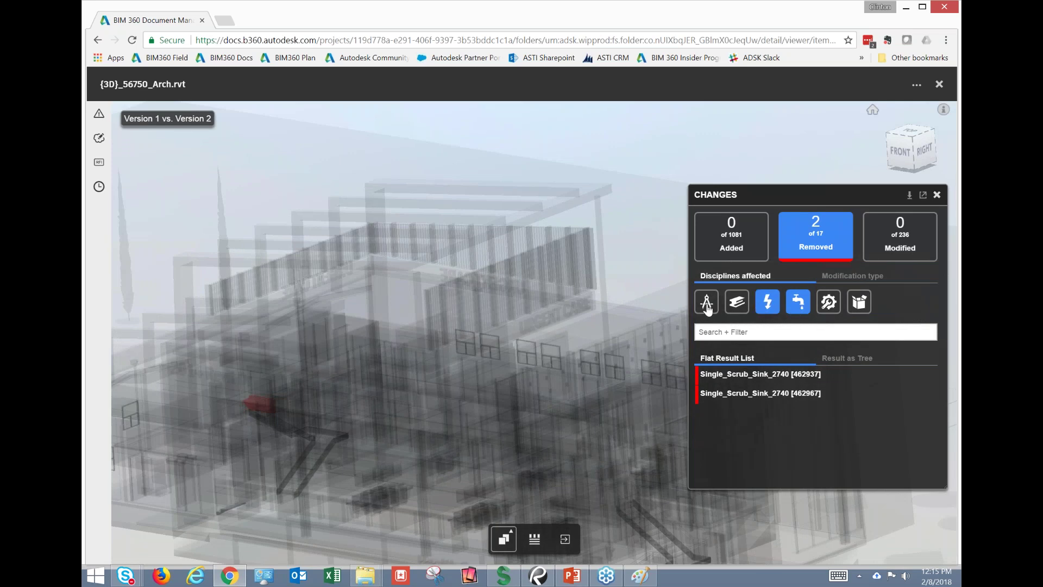
left_click(707, 302)
left_click(828, 302)
left_click(858, 302)
scroll(235, 453, "up", 3)
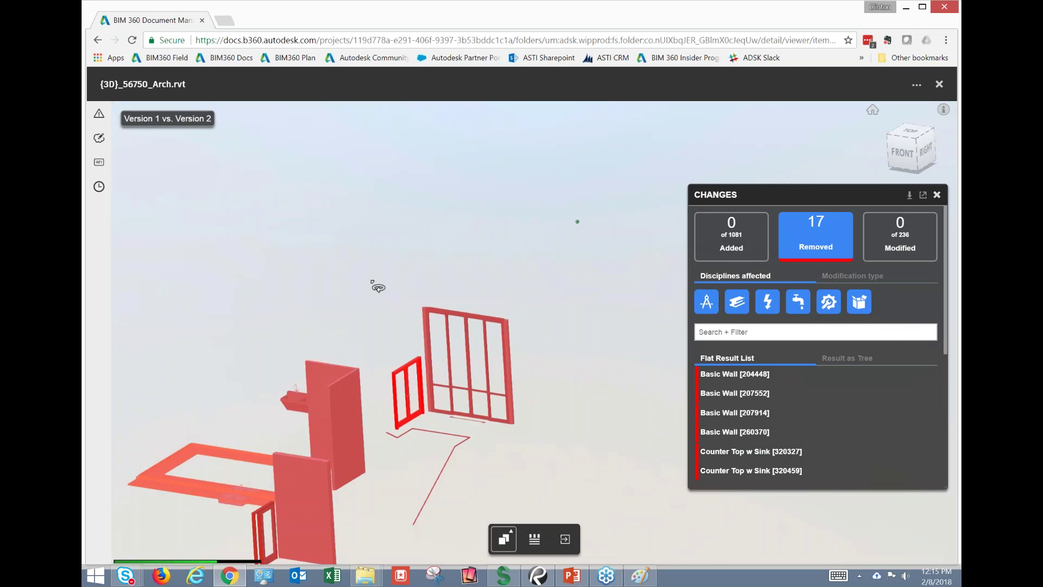
left_click_drag(375, 284, 730, 408)
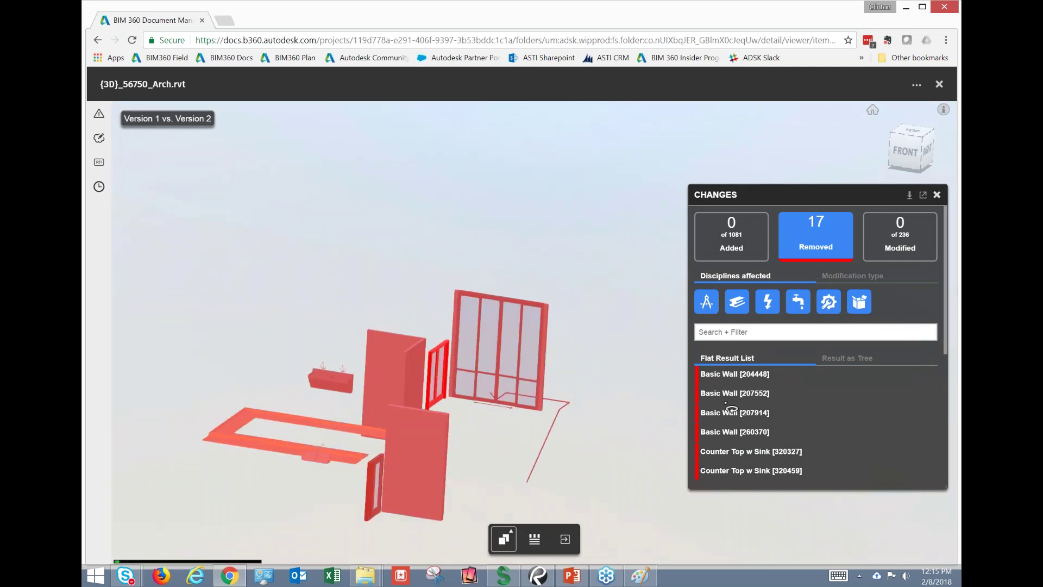
- Review the change information of the removed elements from Basic Wall [204448] through the four basic walls to the first counter top
left_click(734, 373)
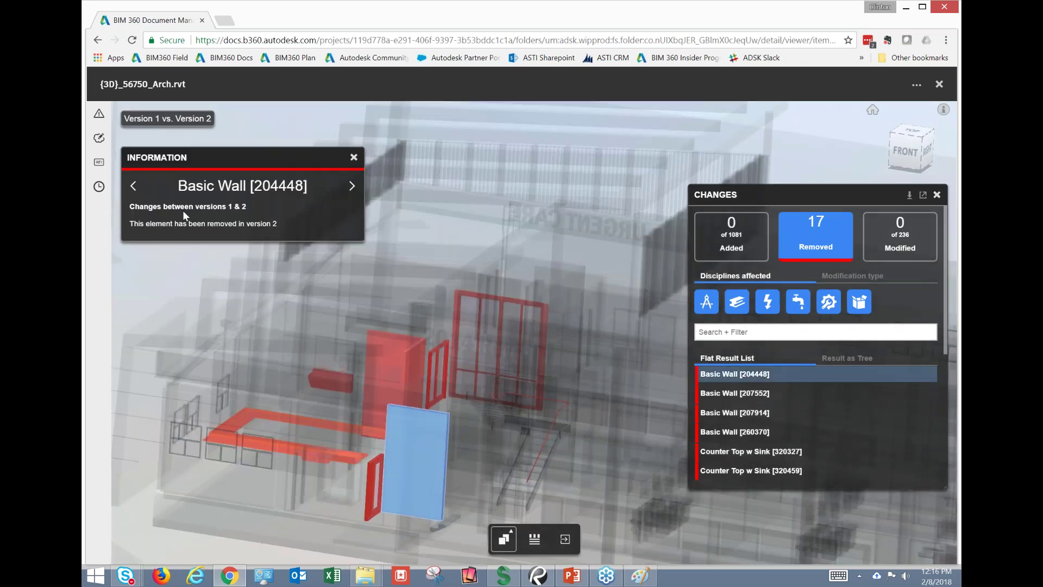
left_click(352, 188)
left_click(351, 188)
left_click(352, 187)
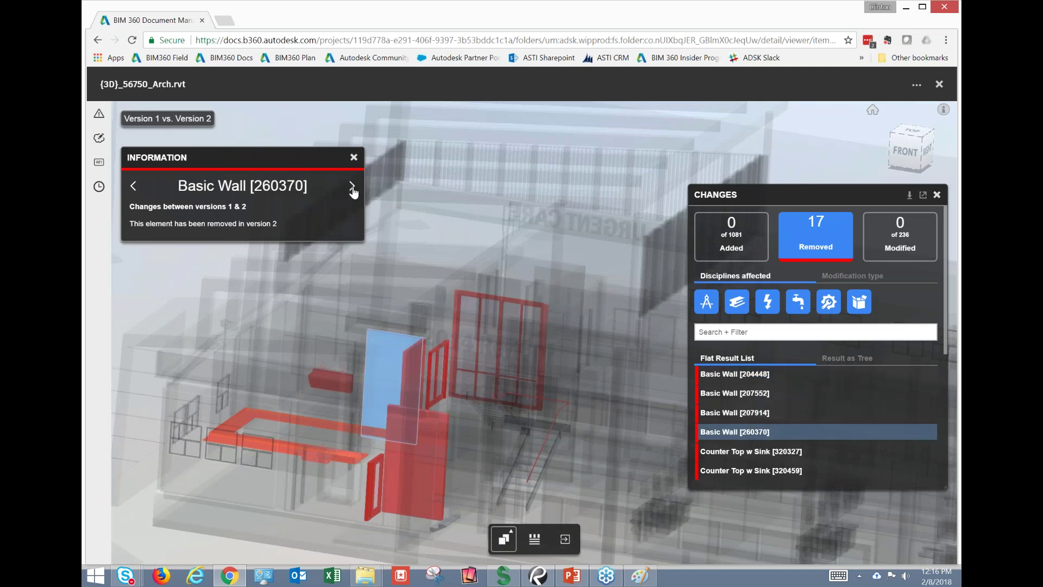
left_click(352, 188)
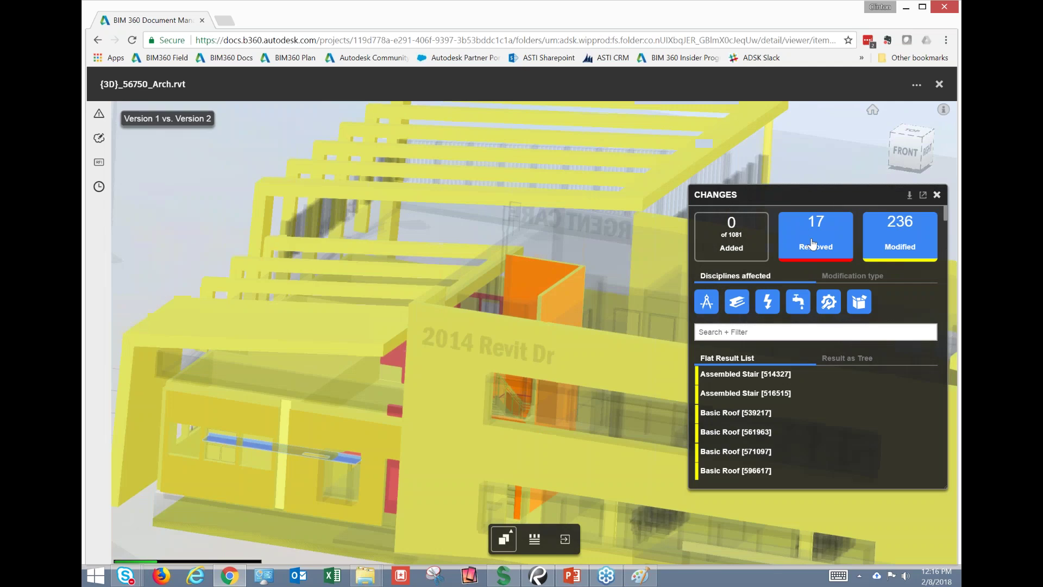
- Show only the modified elements and compare the shape of Basic Roof [539217] between Version 1 and Version 2
left_click(813, 245)
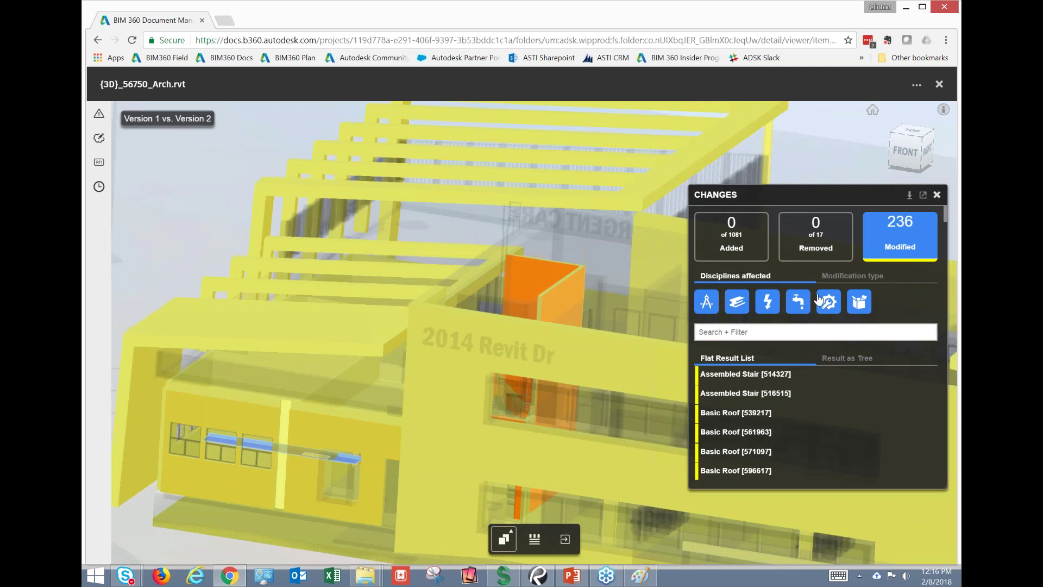
left_click(725, 416)
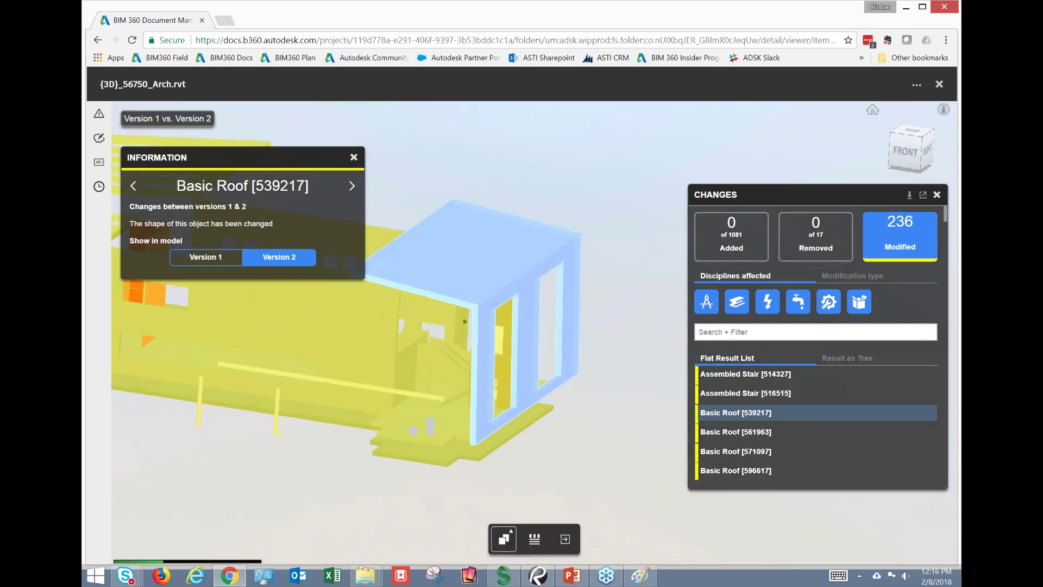
left_click_drag(456, 266, 494, 280)
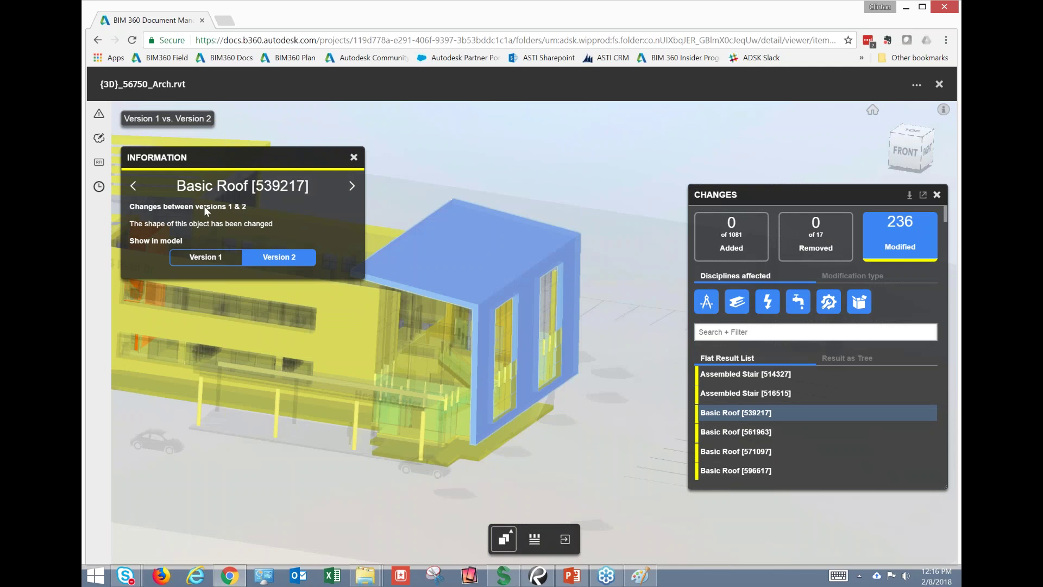
left_click(213, 261)
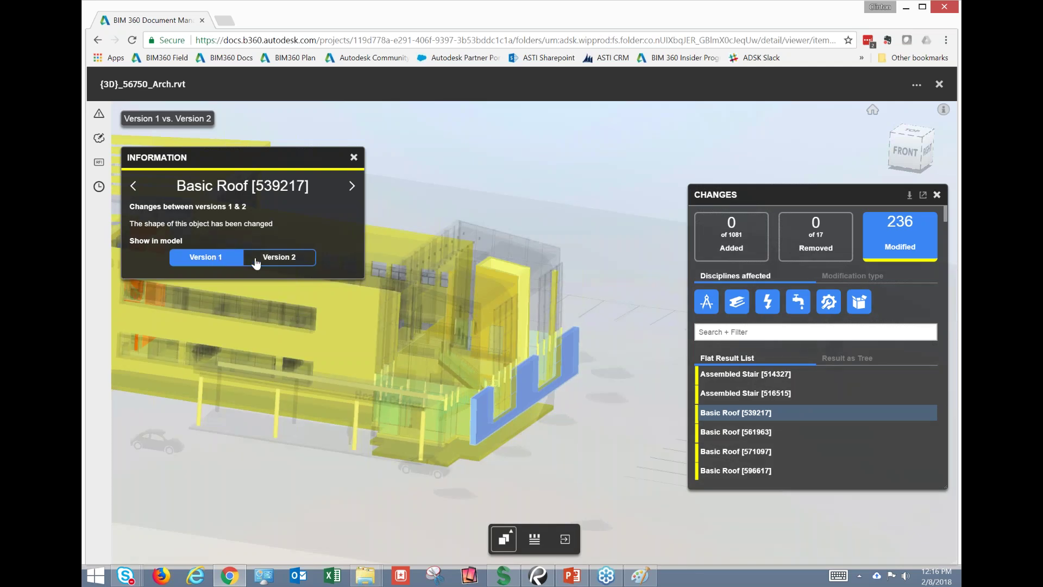
left_click(274, 262)
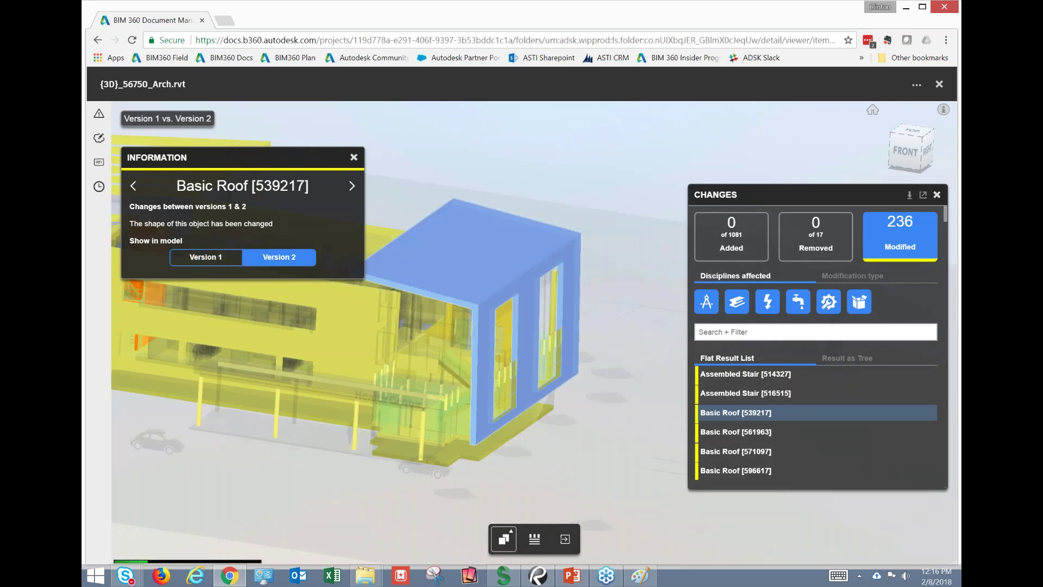
- Compare the modified Basic Roof [561963] between Version 2 and Version 1 in the model
left_click(704, 430)
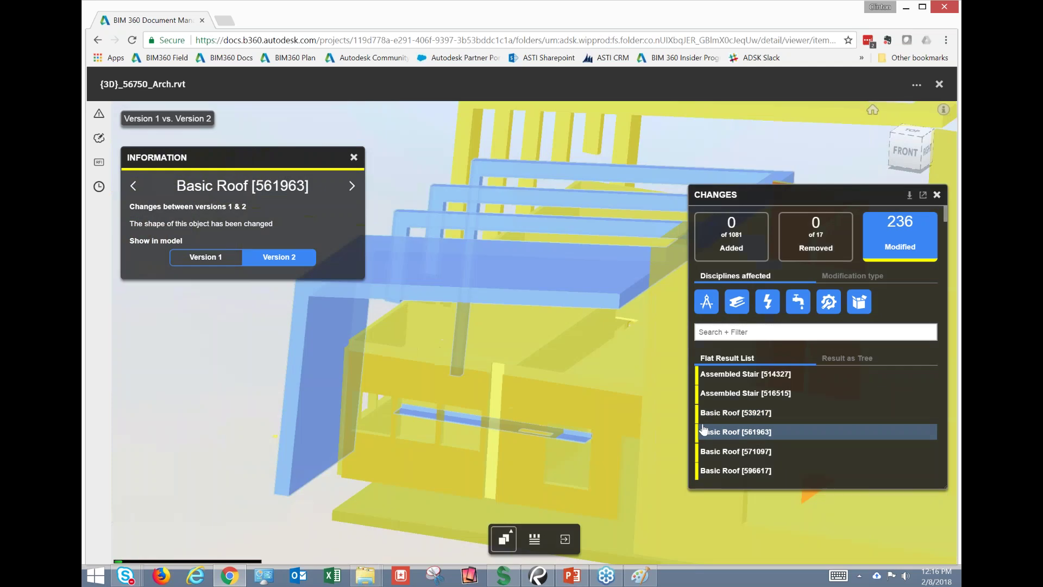
left_click(272, 258)
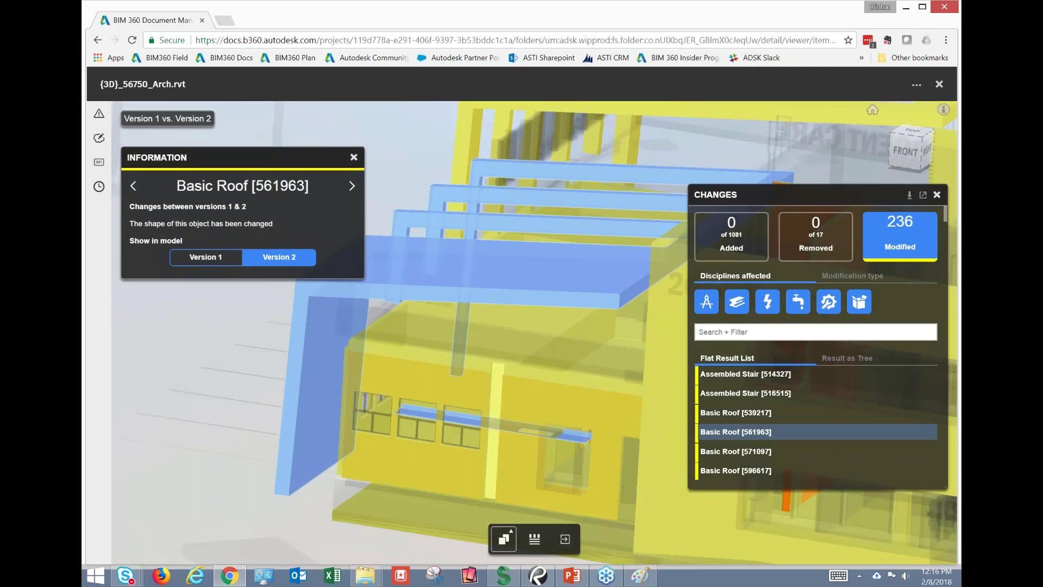
left_click(272, 260)
left_click(221, 267)
scroll(467, 281, "down", 6)
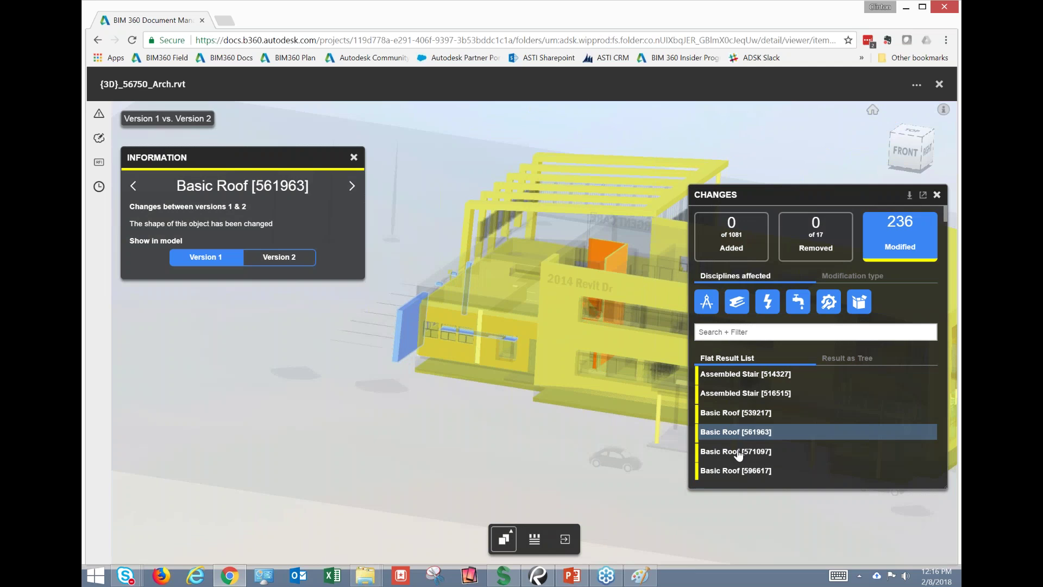
- Compare the modified Basic Roof [571097] between Version 1 and Version 2 in the model
left_click(735, 450)
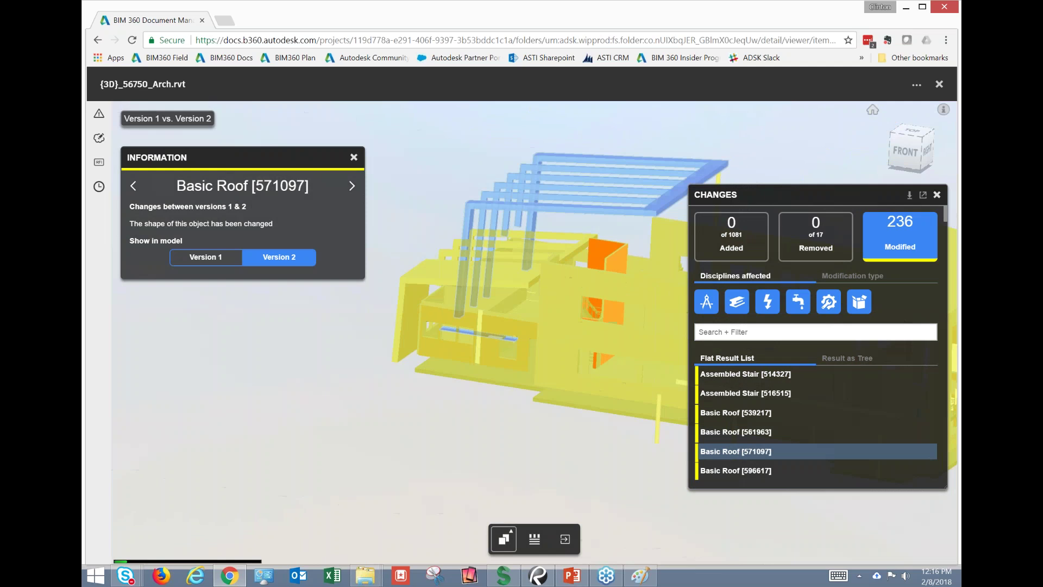
left_click(228, 257)
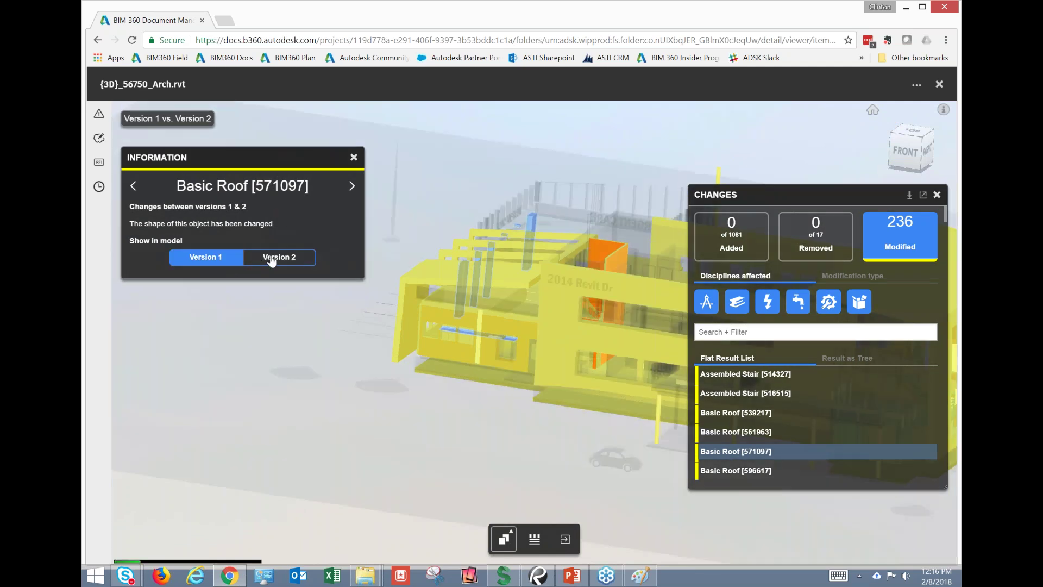
left_click(272, 258)
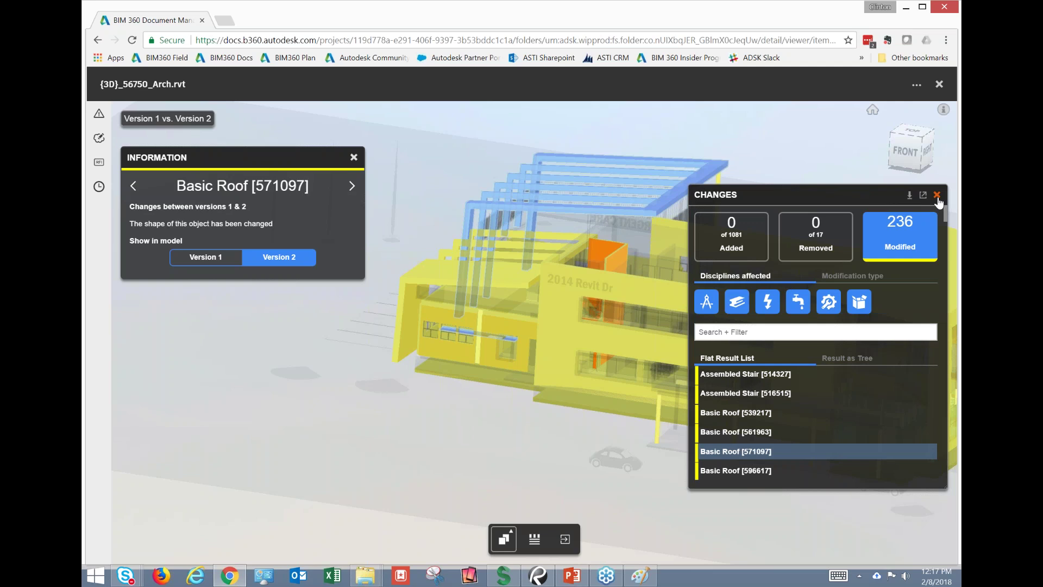
- Close the changes list and the element information to view the compared 3D model unobstructed
left_click(937, 195)
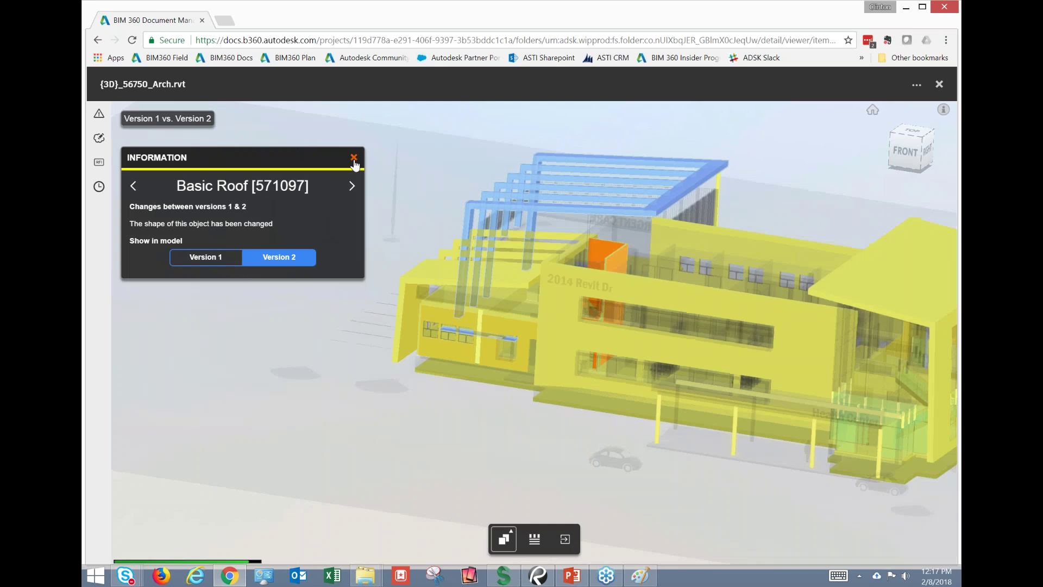
left_click(353, 157)
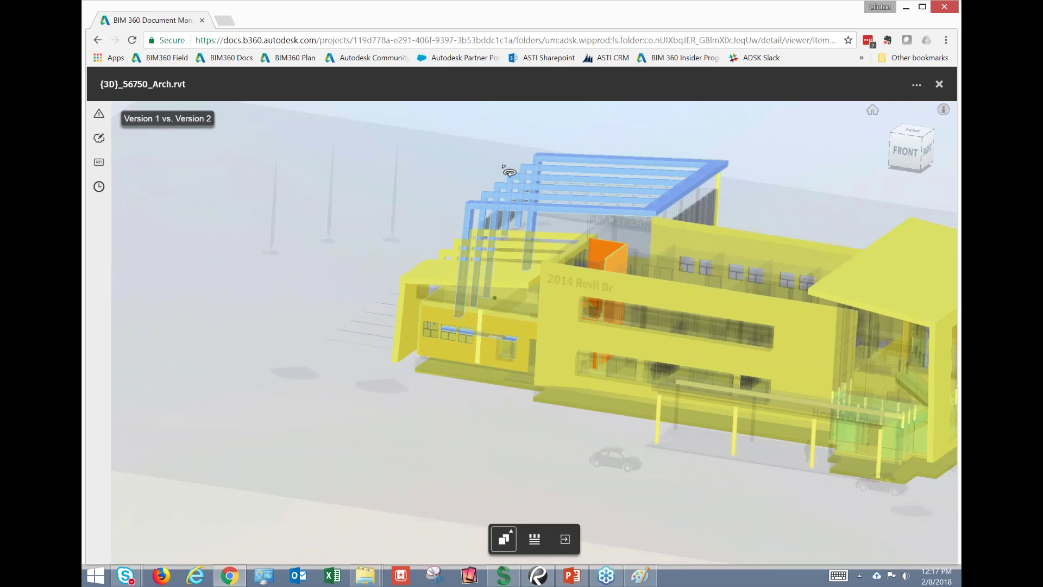
left_click_drag(509, 172, 525, 185)
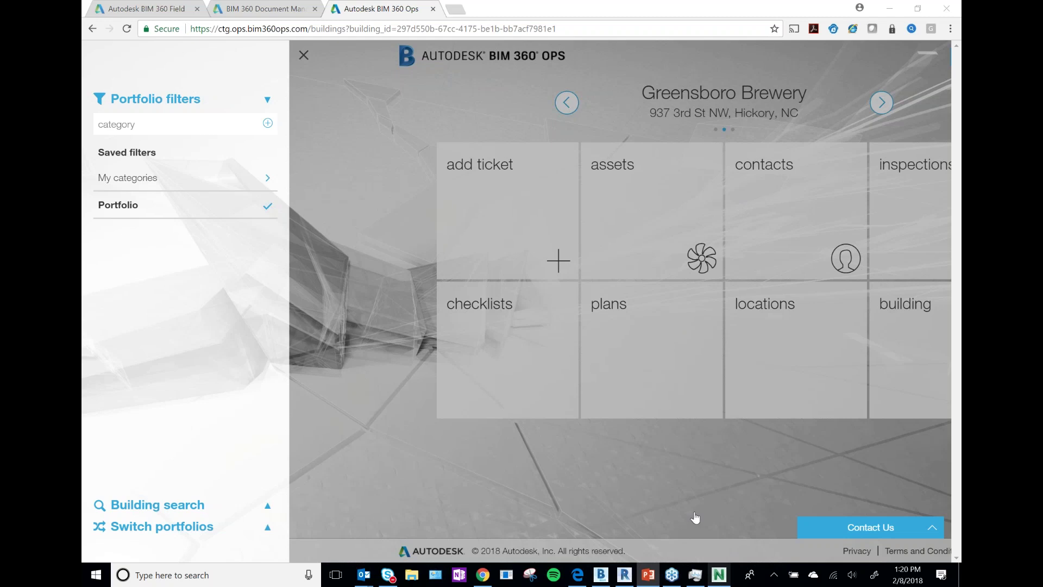
- Switch to Revit, look at the BIM 360 add-ins including the BIM 360 Ops export, and return to the browser
left_click(623, 577)
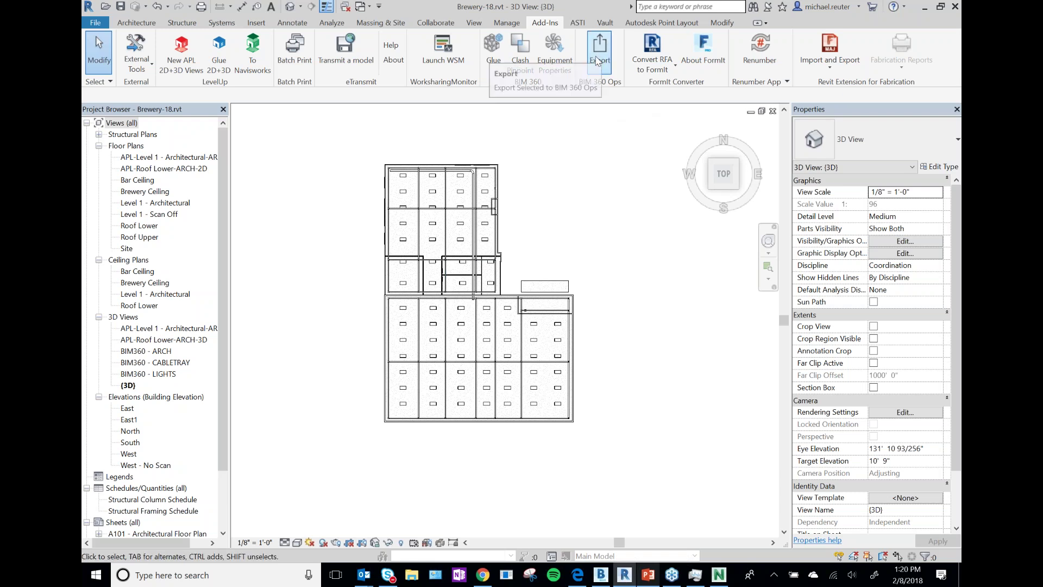
left_click(520, 52)
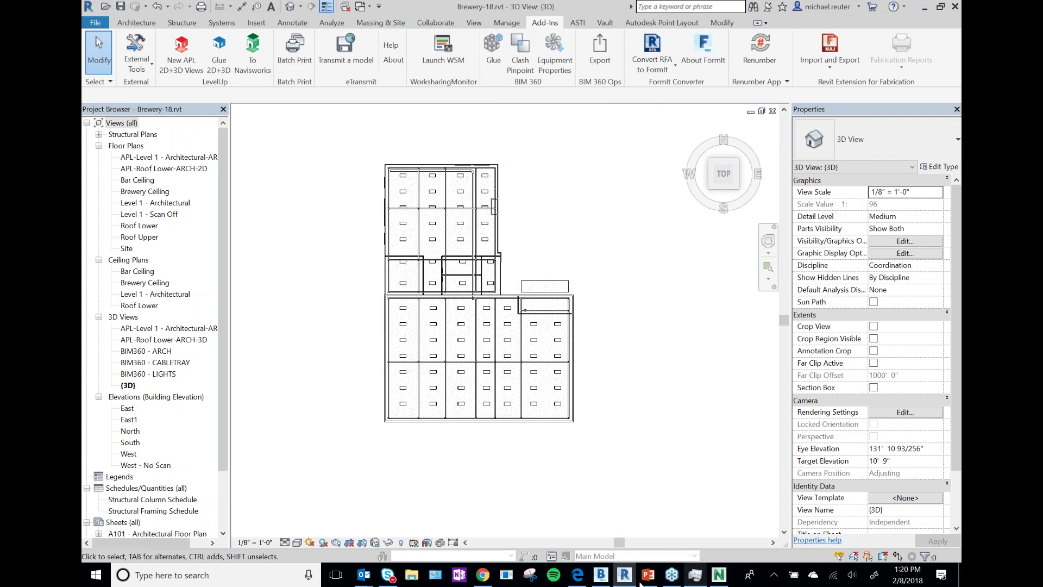
left_click(482, 575)
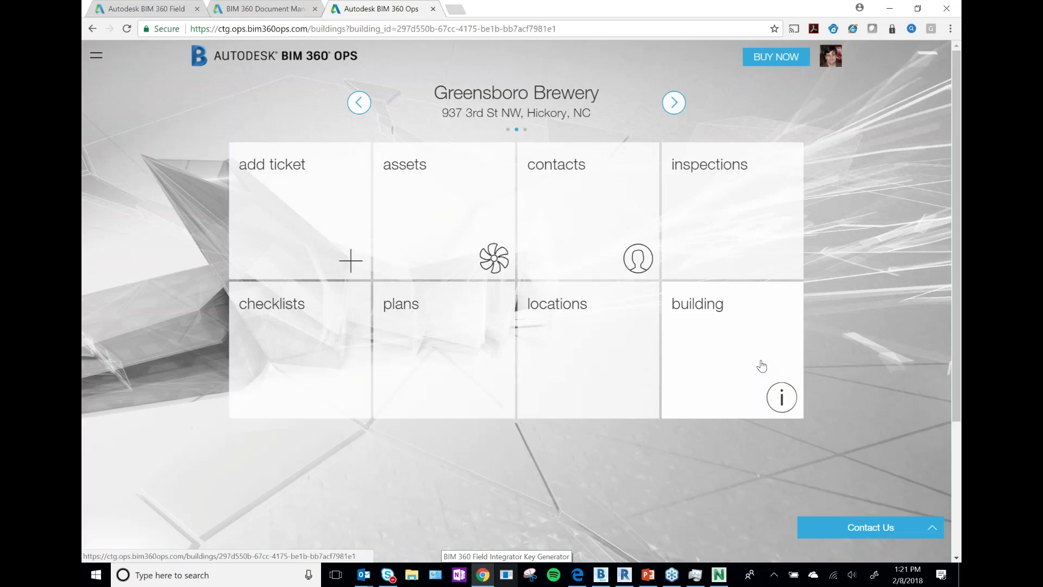
- Look through the Greensboro Brewery building's statistics and configuration, and return to its dashboard
left_click(759, 364)
scroll(673, 323, "down", 4)
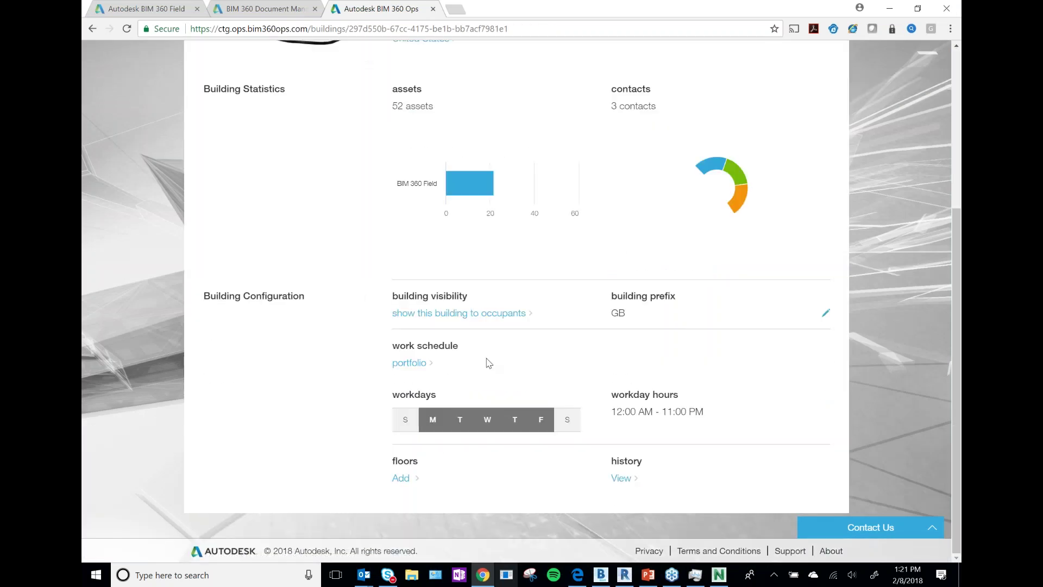
scroll(488, 363, "up", 4)
left_click(196, 87)
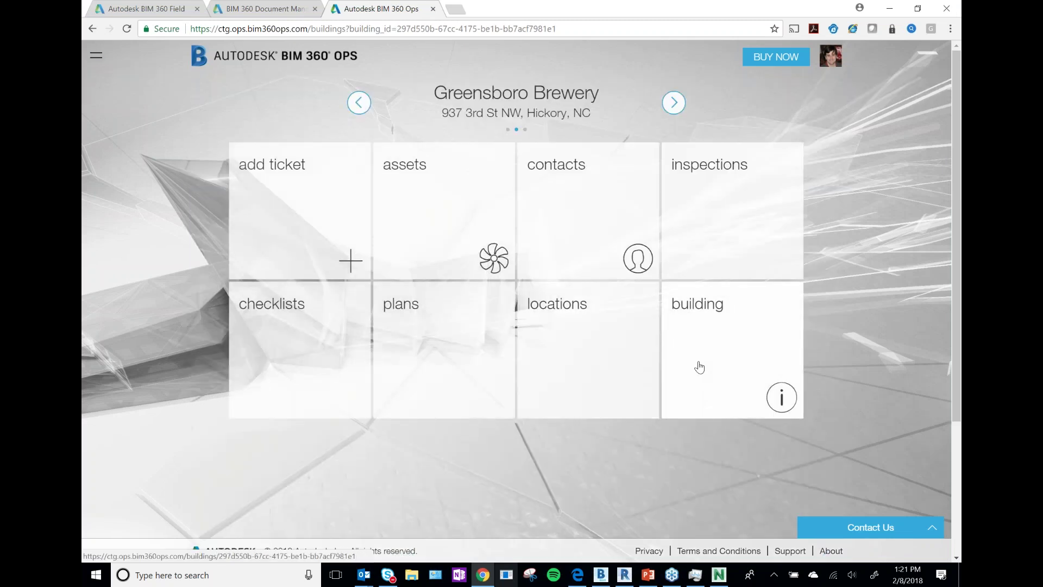
- Locate the BIM 360 Ops Add-in for Revit download in the portfolio settings, and return to the portfolio dashboard
left_click(360, 102)
left_click(729, 325)
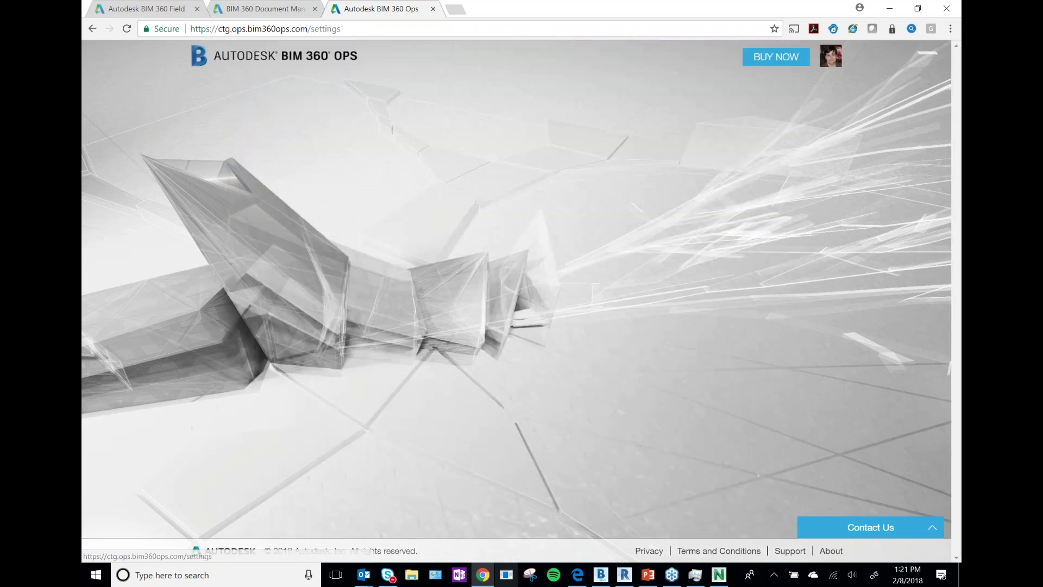
scroll(632, 292, "down", 12)
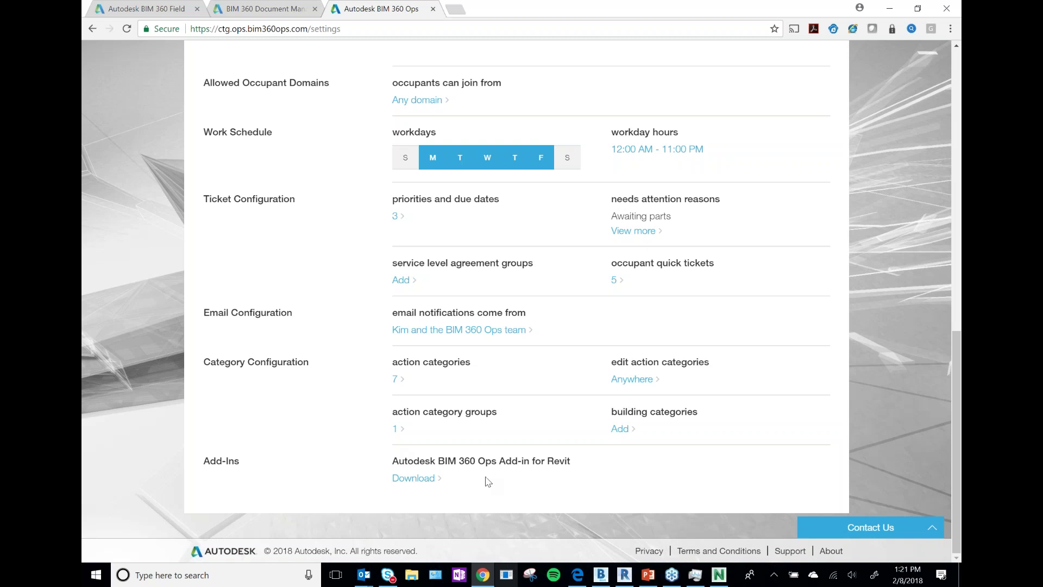
scroll(521, 281, "up", 12)
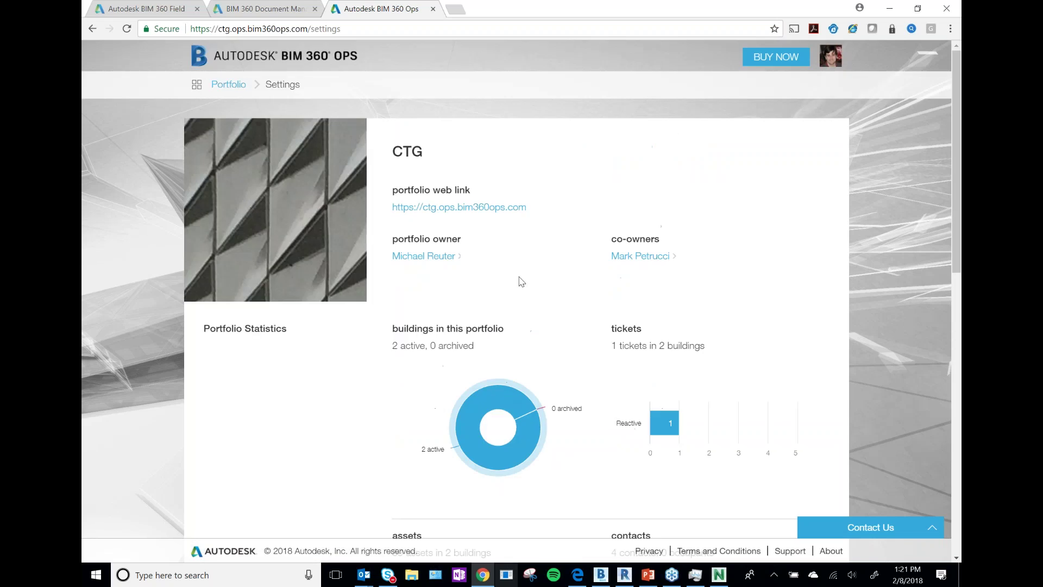
left_click(195, 85)
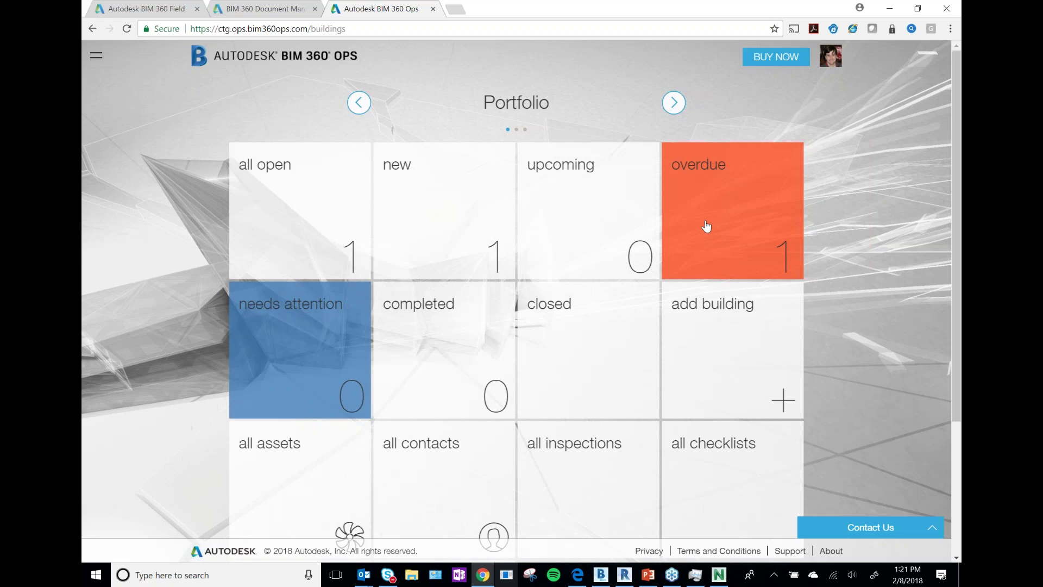
scroll(705, 240, "down", 2)
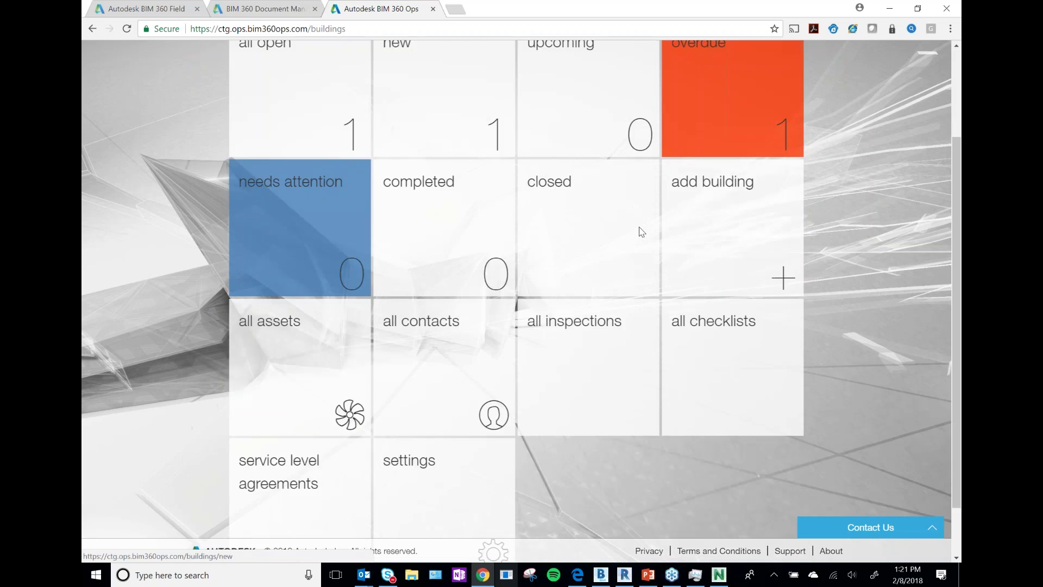
- Look through the portfolio, Greensboro Brewery and Monday Night Brewing dashboards, and return to the Greensboro Brewery dashboard
scroll(640, 231, "up", 2)
scroll(642, 231, "down", 2)
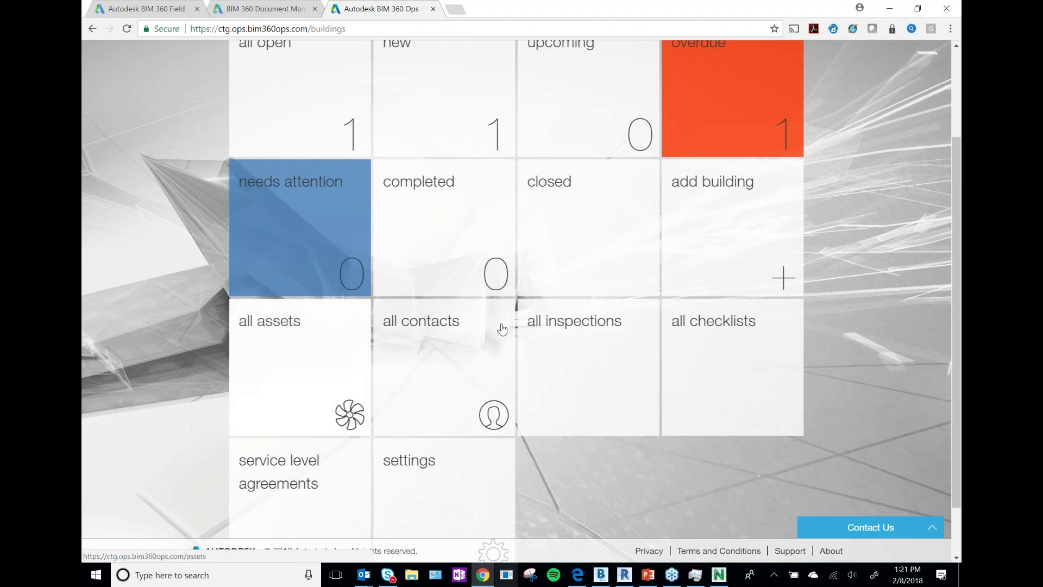
scroll(501, 328, "down", 1)
scroll(653, 118, "up", 3)
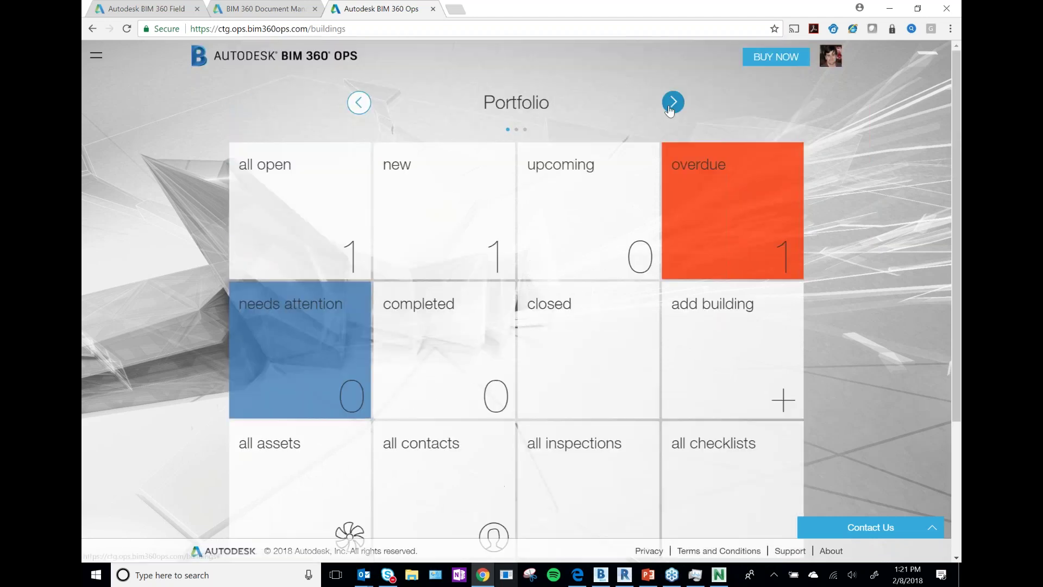
left_click(671, 104)
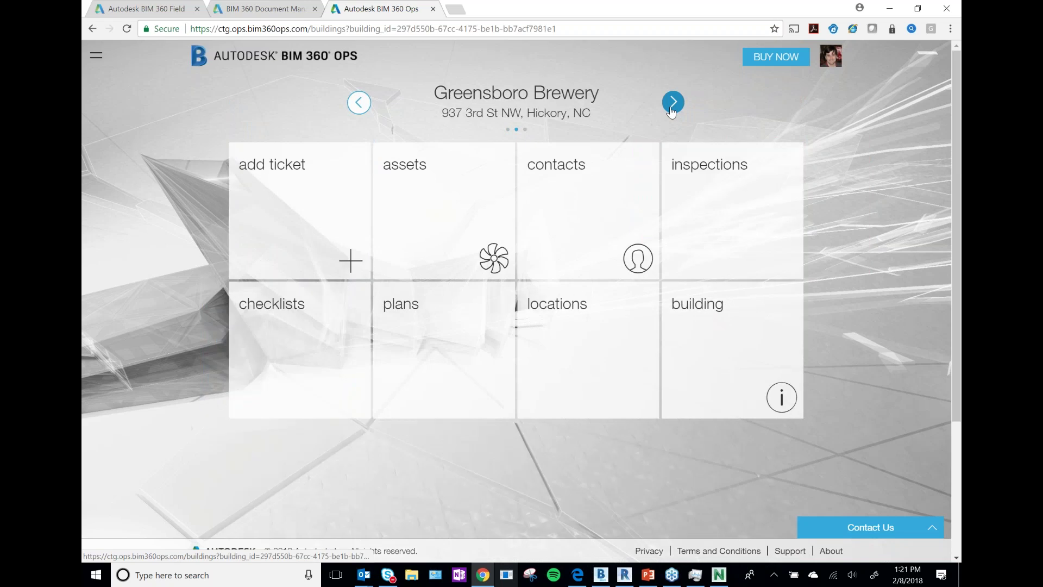
left_click(672, 108)
left_click(359, 103)
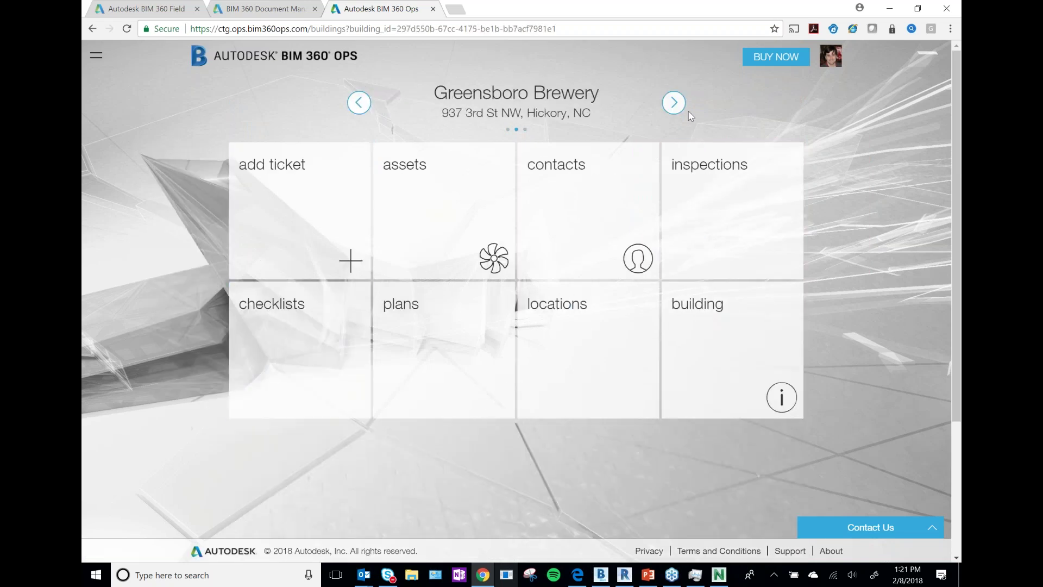
left_click(673, 103)
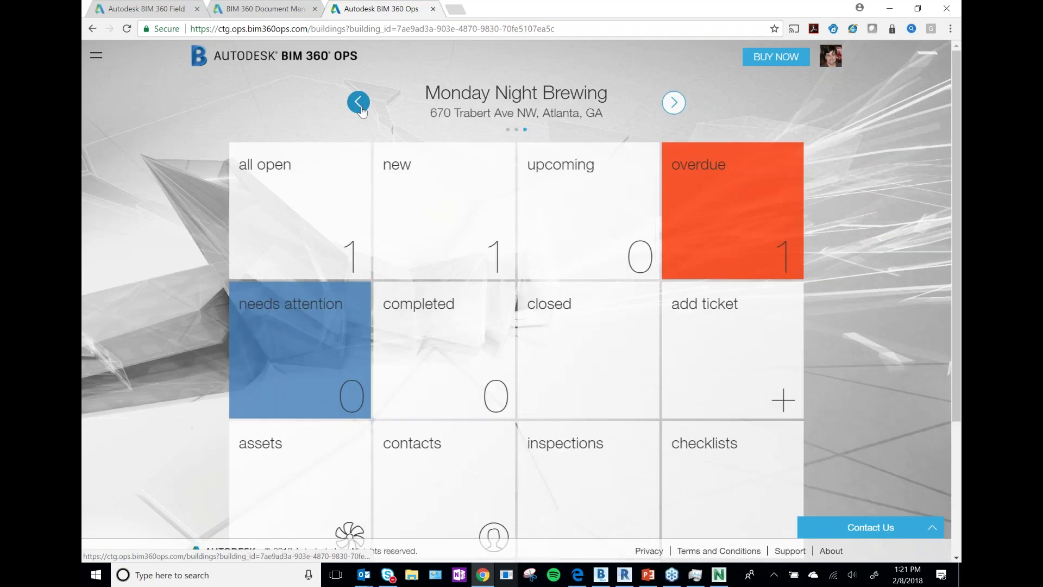
left_click(359, 104)
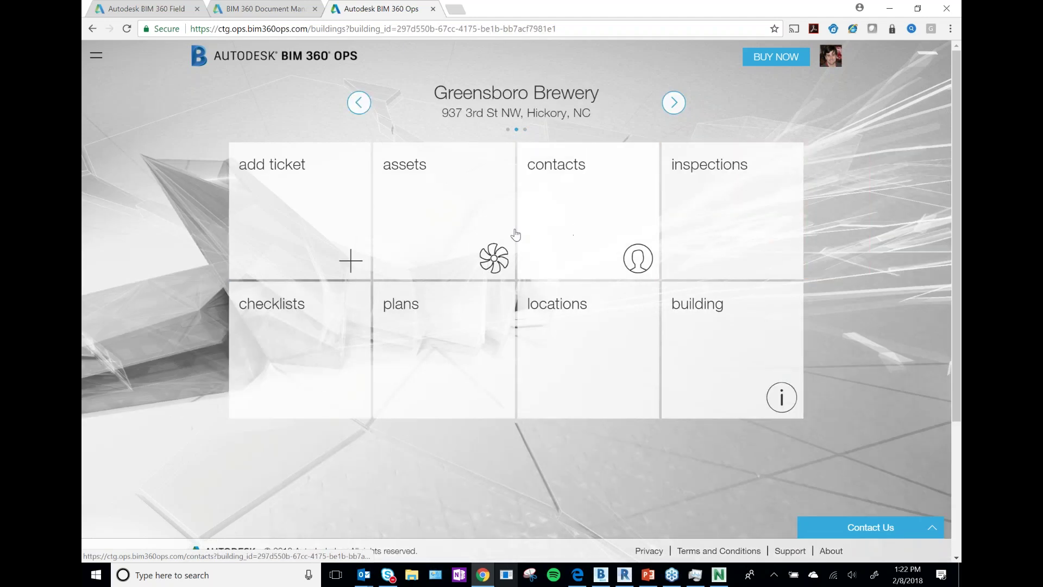
- Open the Greensboro Brewery assets and look through the list of mechanical equipment and spools
left_click(417, 248)
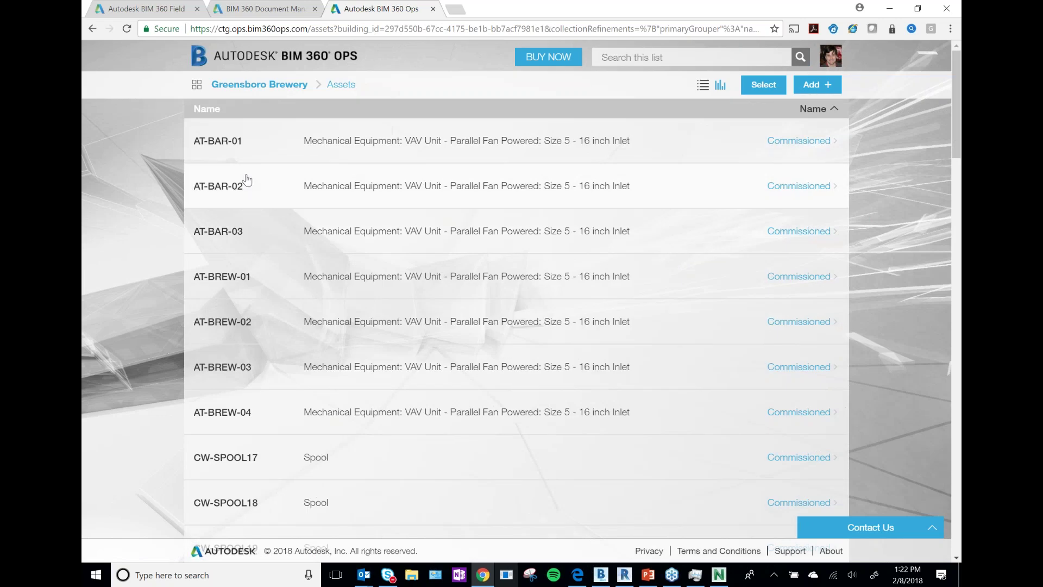
scroll(246, 179, "down", 3)
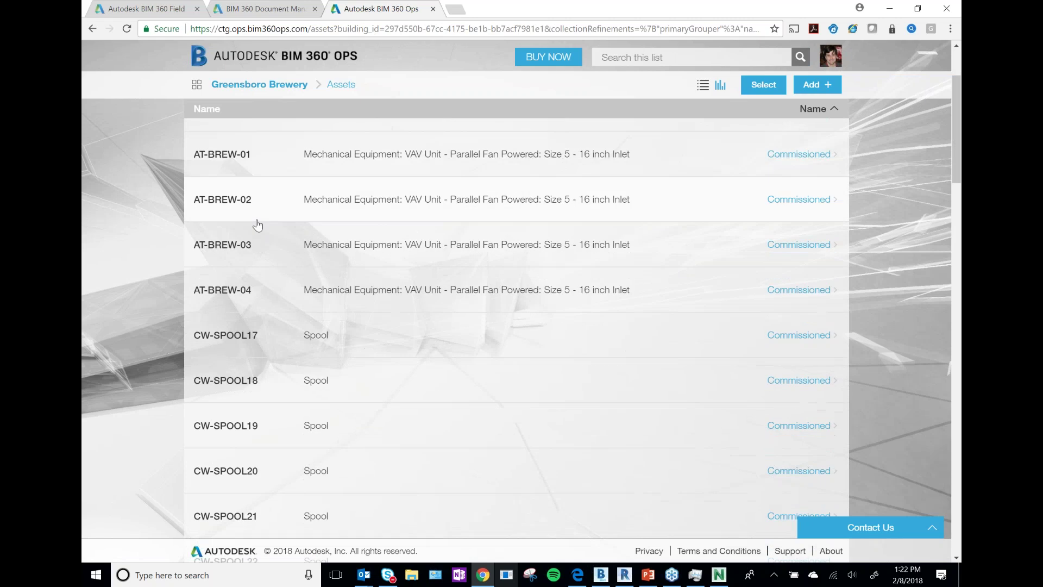
scroll(258, 225, "up", 3)
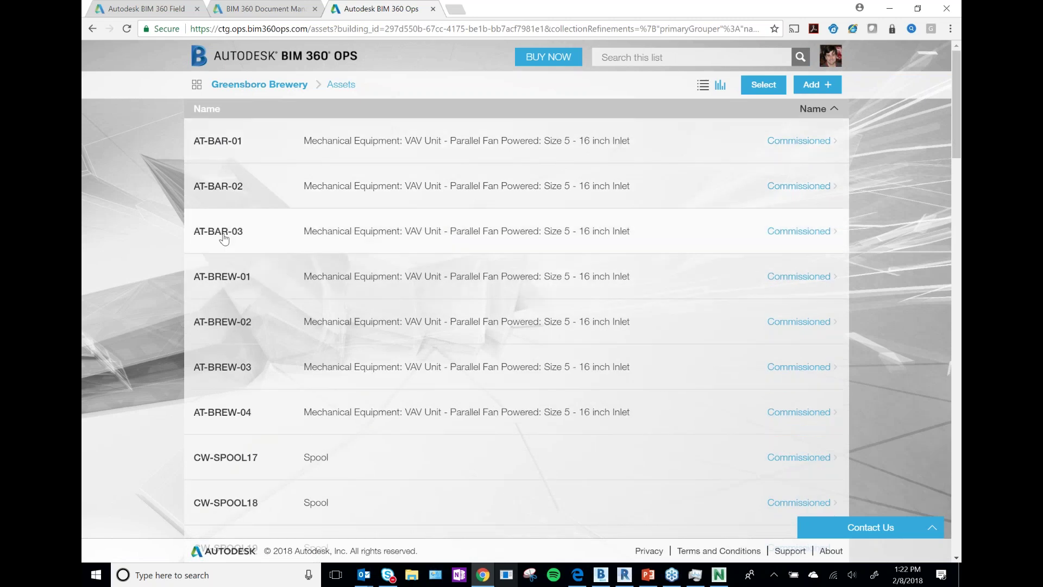
scroll(223, 239, "down", 3)
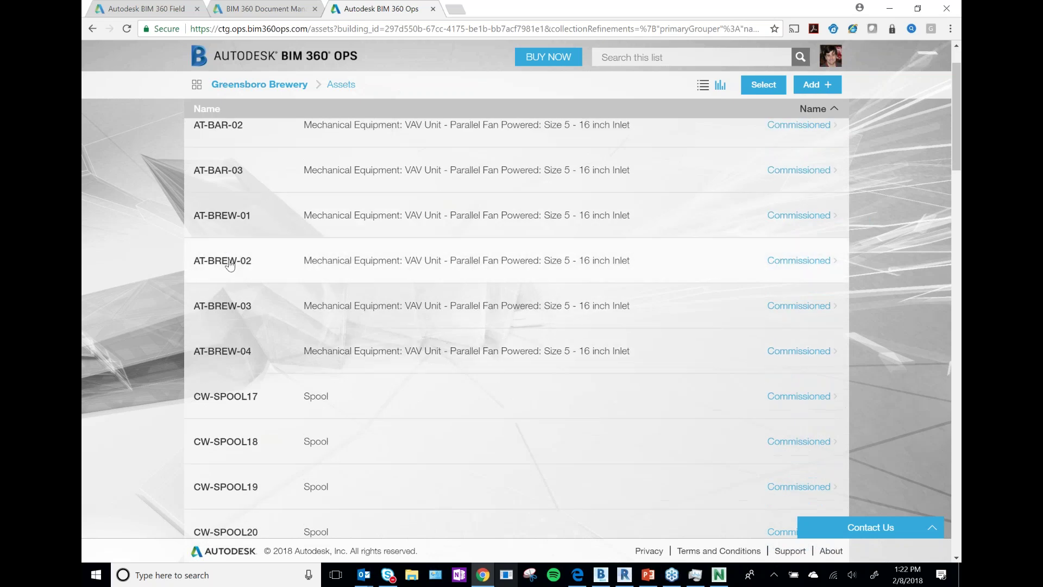
scroll(258, 359, "down", 5)
scroll(254, 287, "down", 10)
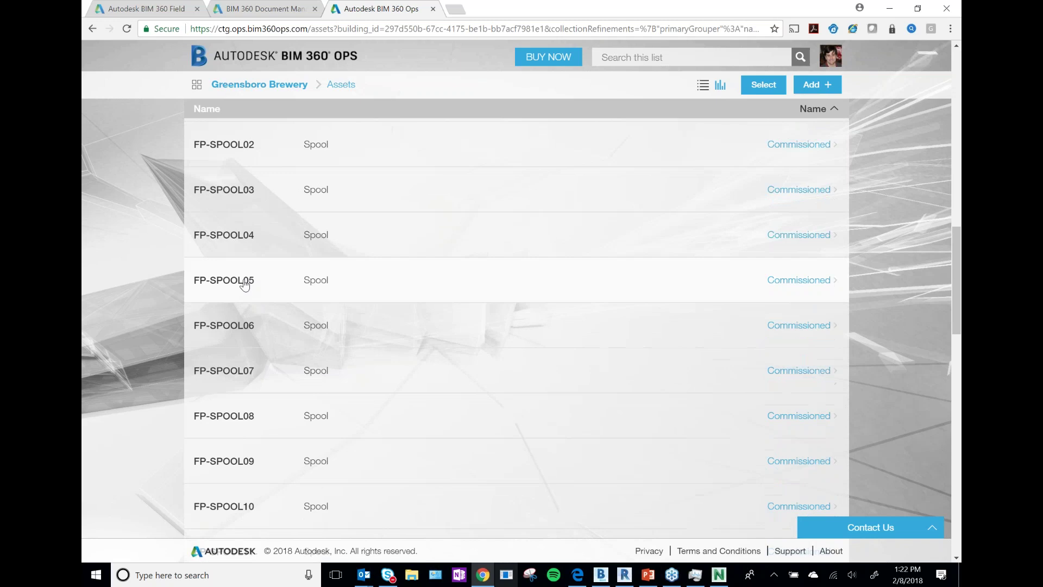
scroll(253, 287, "down", 6)
scroll(245, 284, "down", 13)
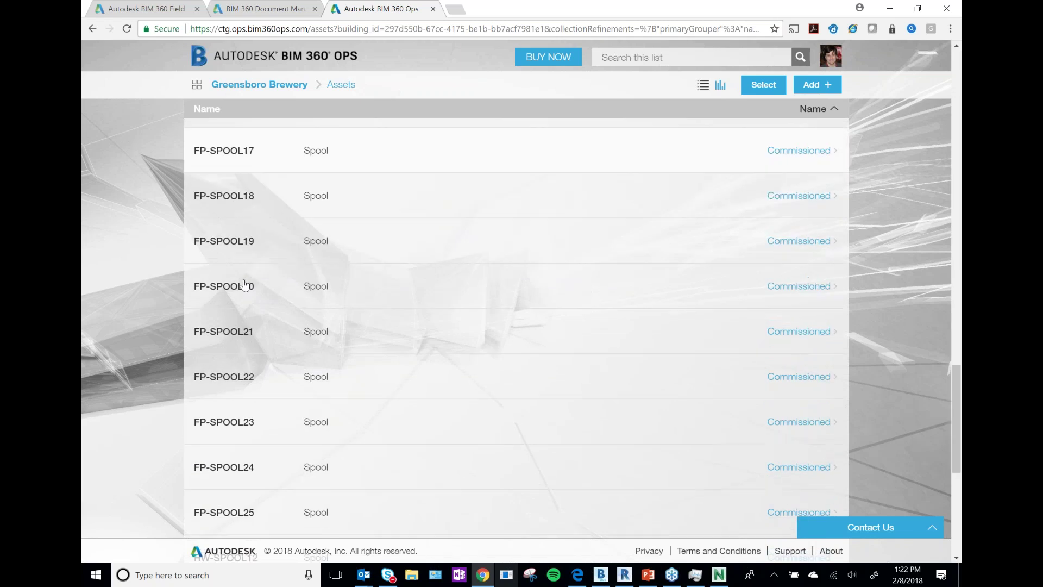
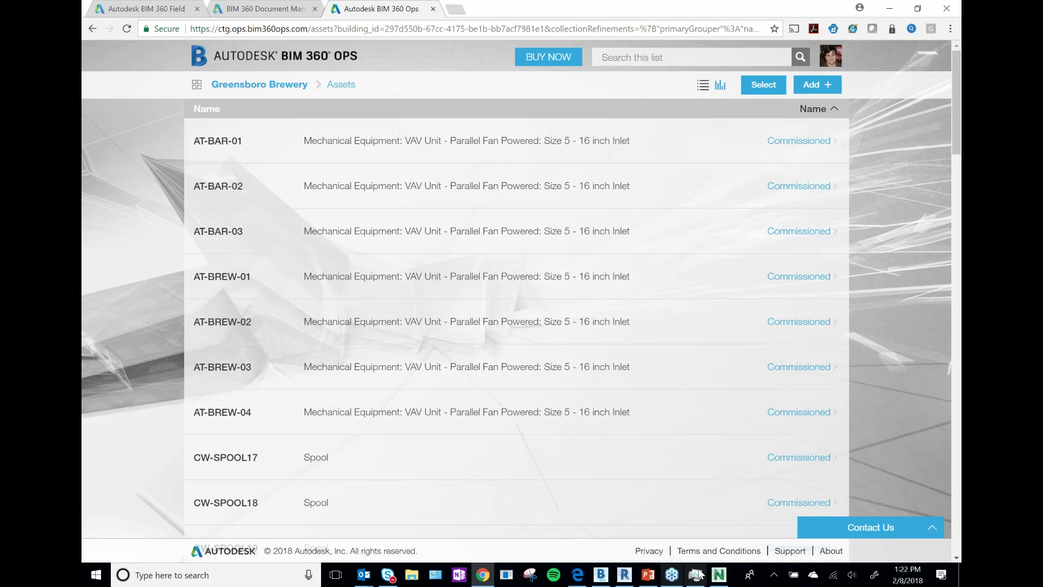
- Switch to Revit, duplicate the {3D} view and rename the copy Ops - Lights
left_click(624, 577)
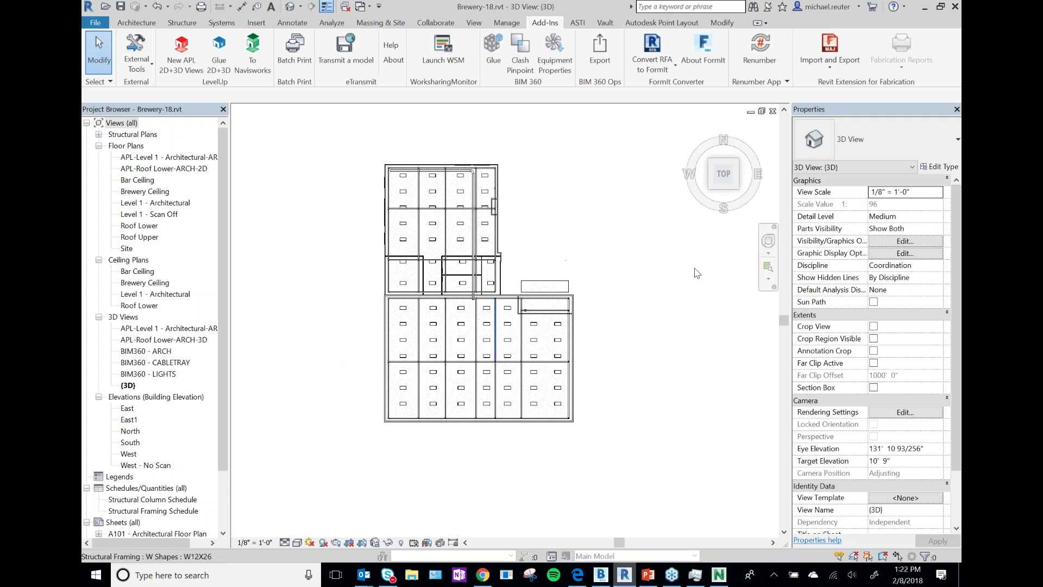
right_click(132, 386)
mouse_move(244, 219)
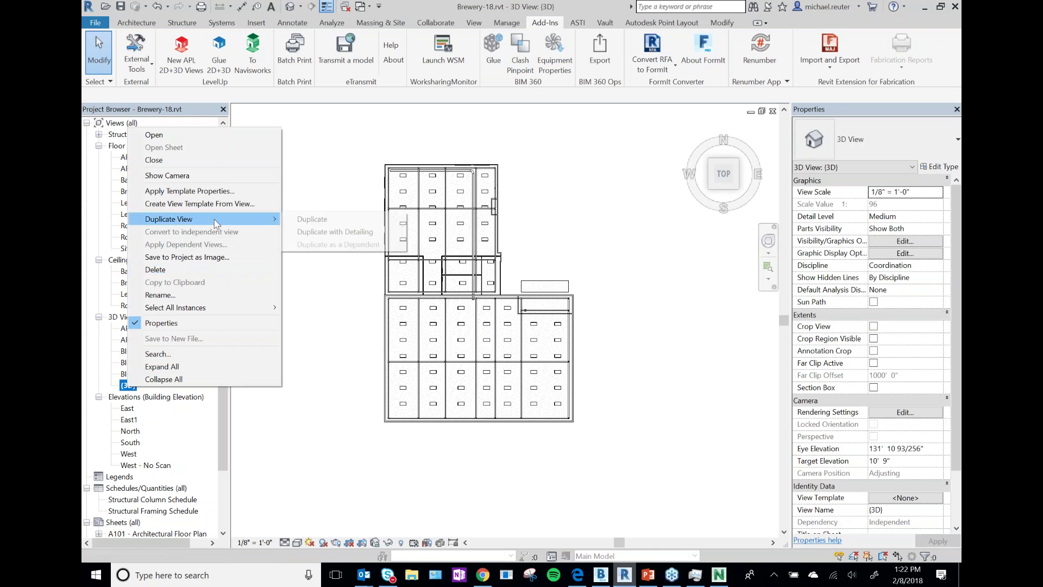
left_click(315, 219)
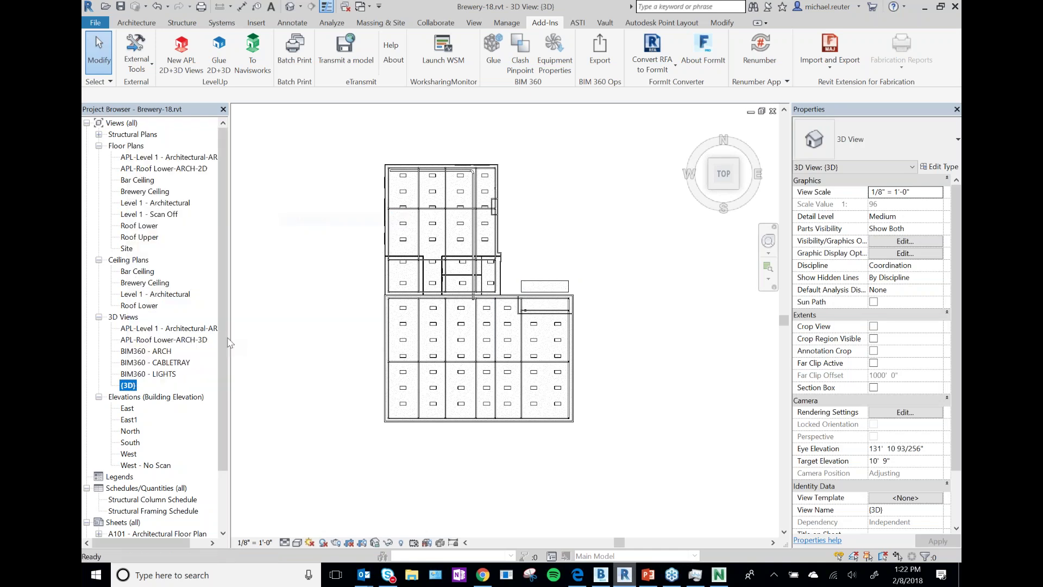
right_click(133, 396)
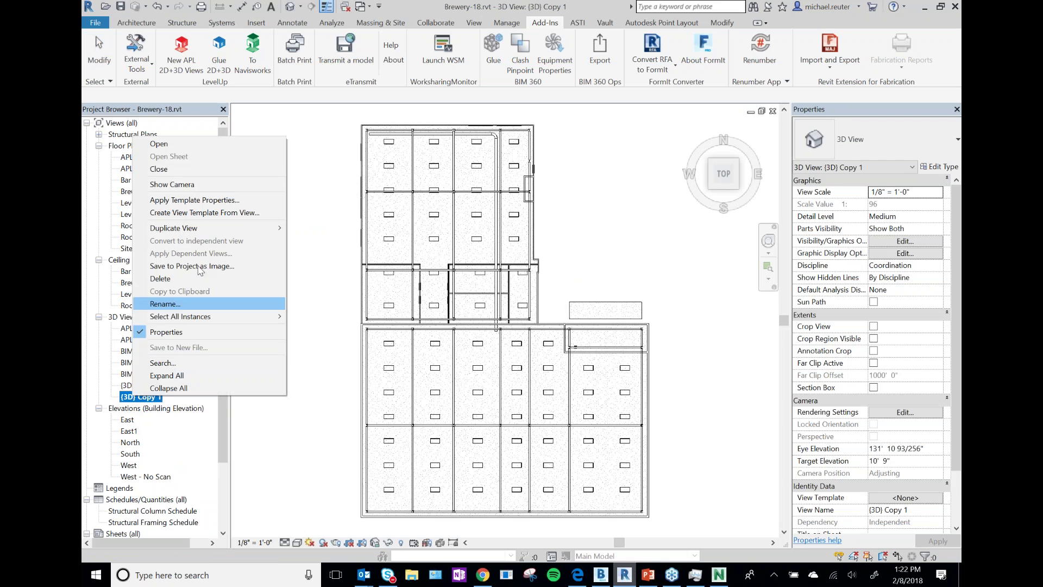
left_click(198, 309)
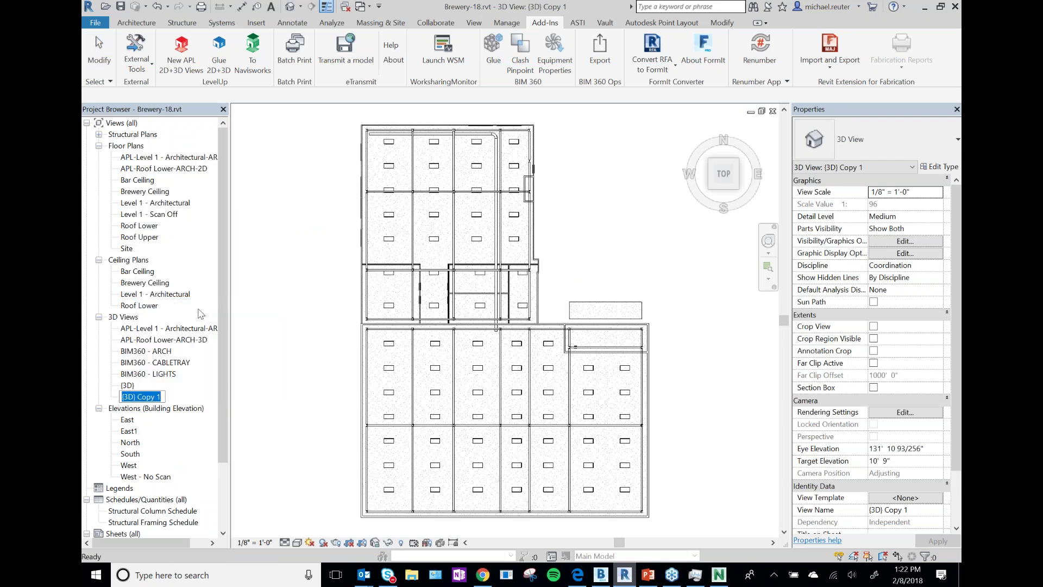
type("Ops - Lights")
key("Return")
- Check the BIM360 - LIGHTS view, and limit the Ops - Lights view's visible model categories to Lighting Devices and Lighting Fixtures
double_click(151, 374)
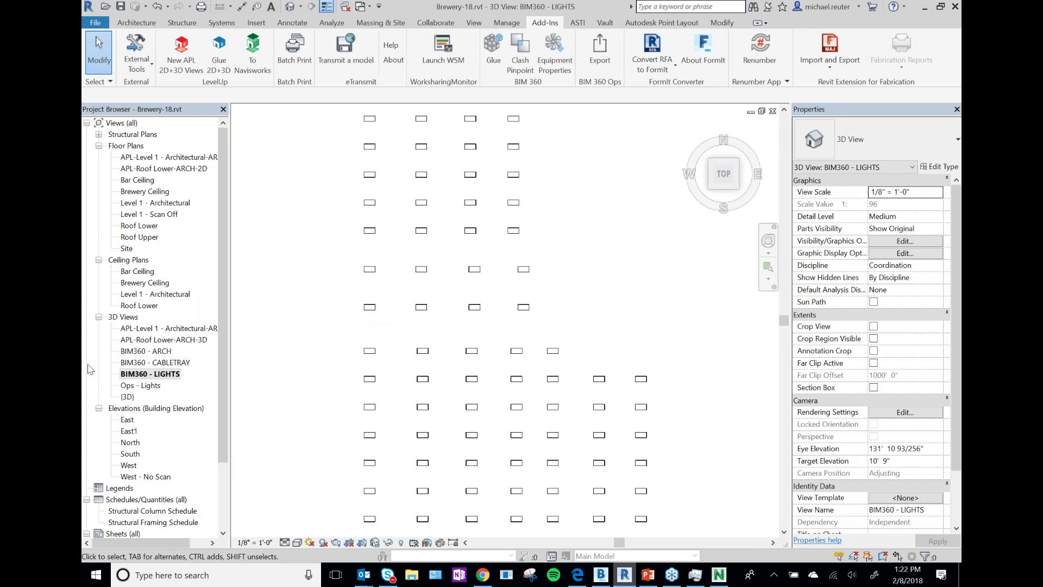
double_click(141, 385)
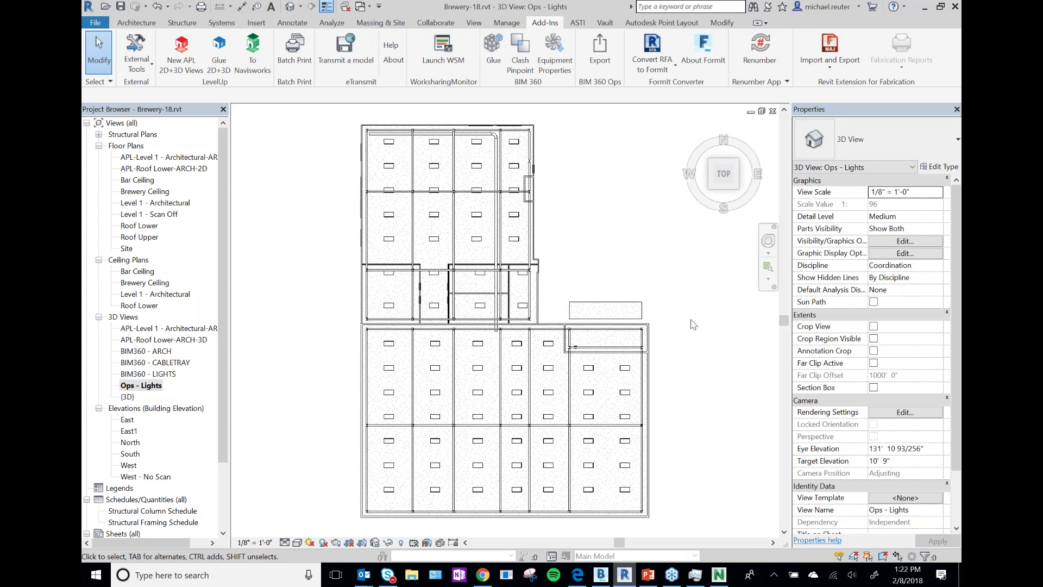
left_click(908, 241)
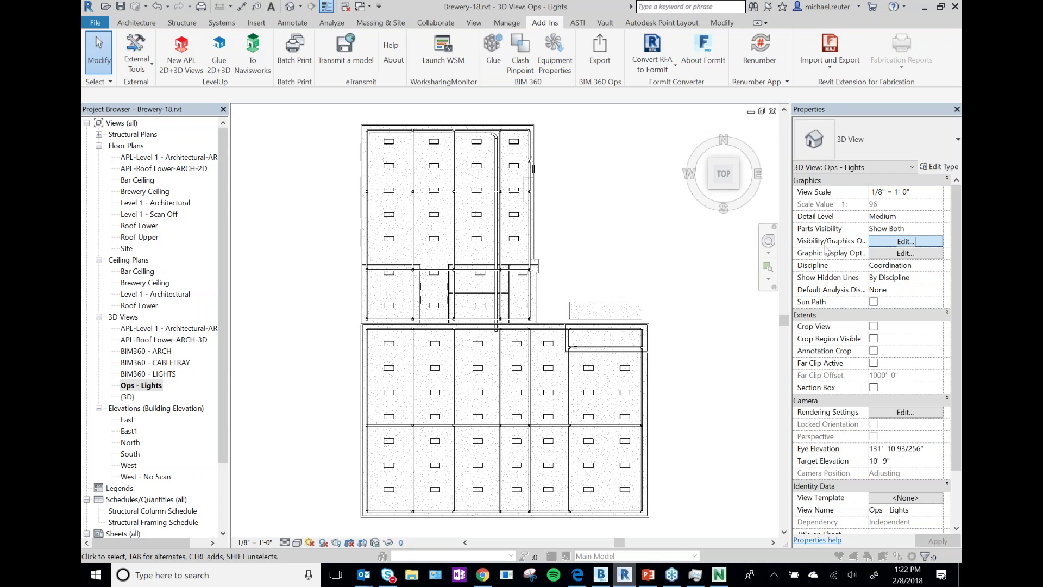
left_click(495, 401)
left_click(487, 379)
left_click(513, 299)
scroll(510, 301, "down", 7)
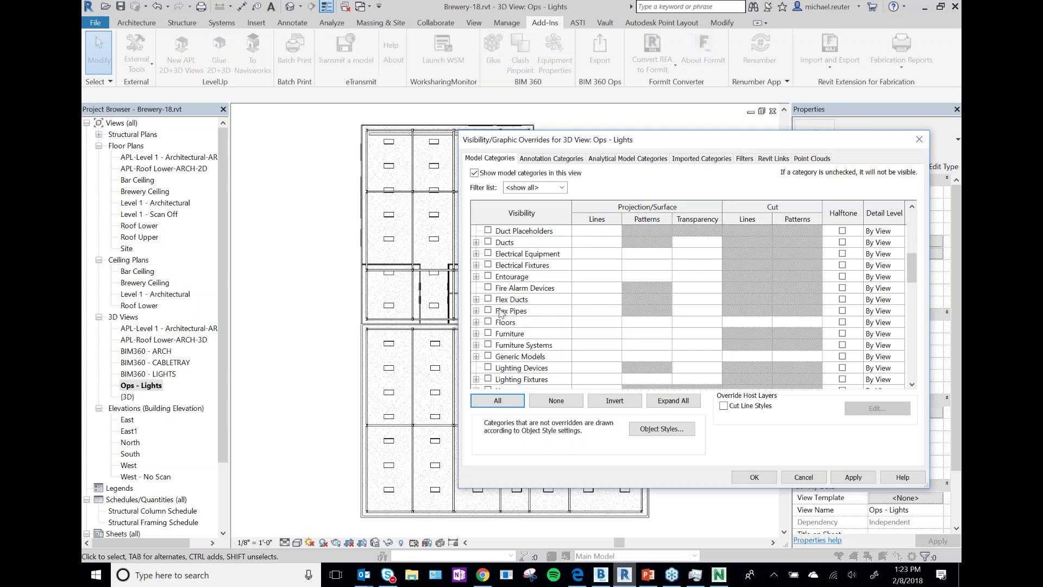
scroll(498, 307, "down", 1)
scroll(498, 308, "down", 1)
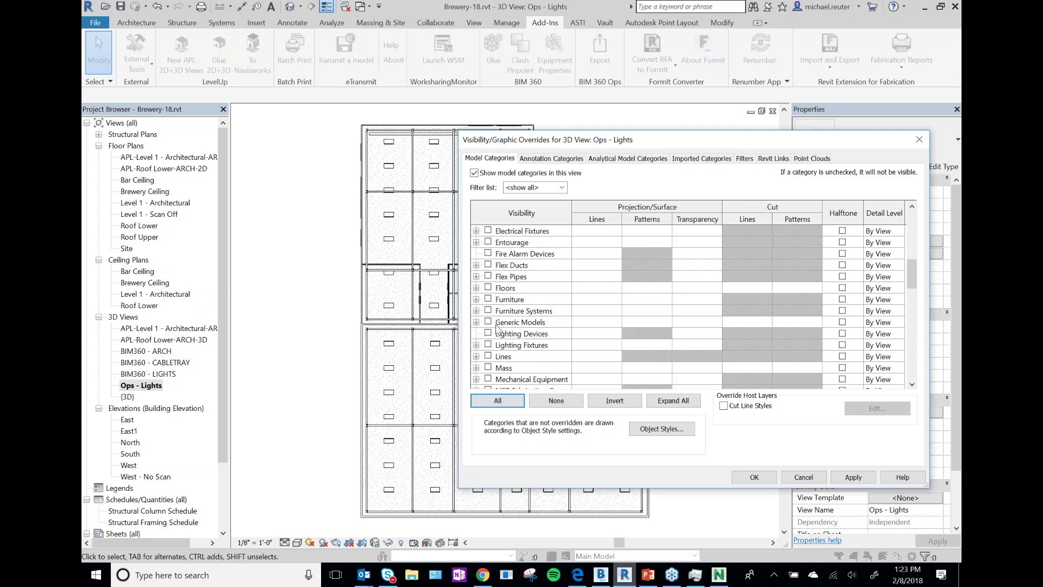
left_click(488, 333)
left_click(488, 344)
left_click(853, 477)
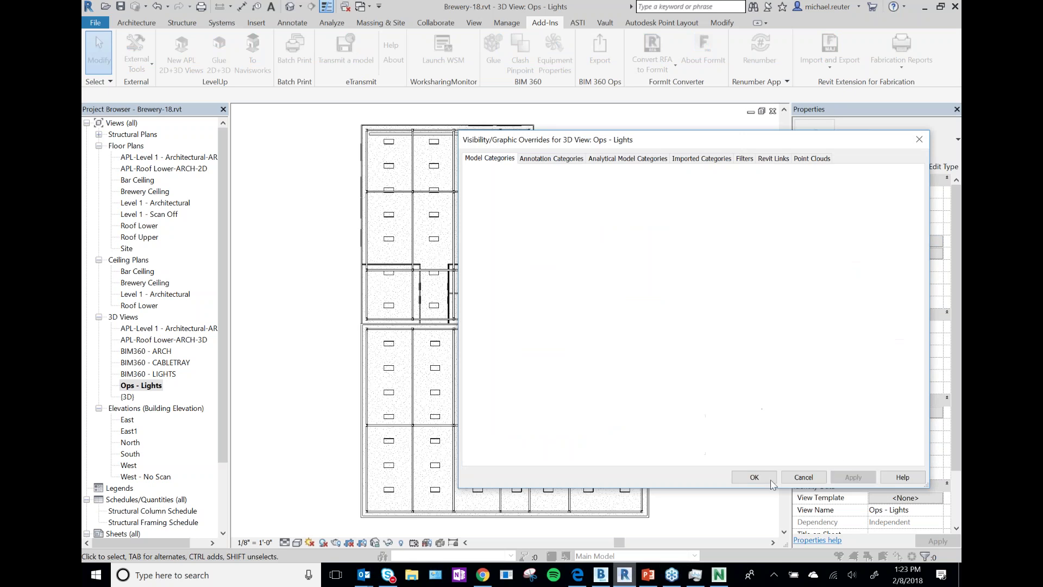
left_click(753, 477)
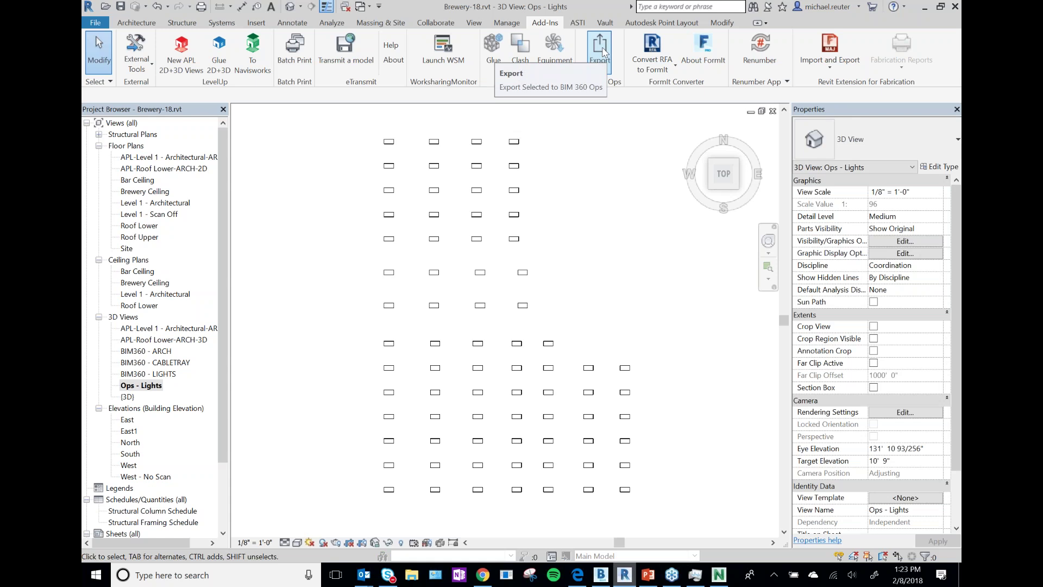
- Start the BIM 360 Ops export in Revit, and generate and copy the Greensboro Brewery export code from its building details in the browser
left_click(603, 51)
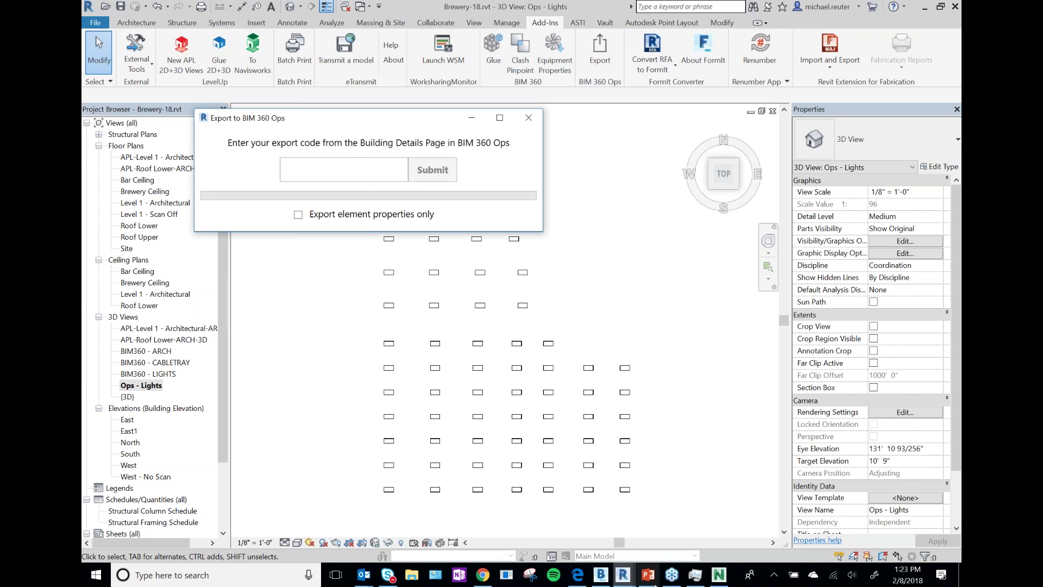
left_click(483, 574)
left_click_drag(400, 123, 960, 16)
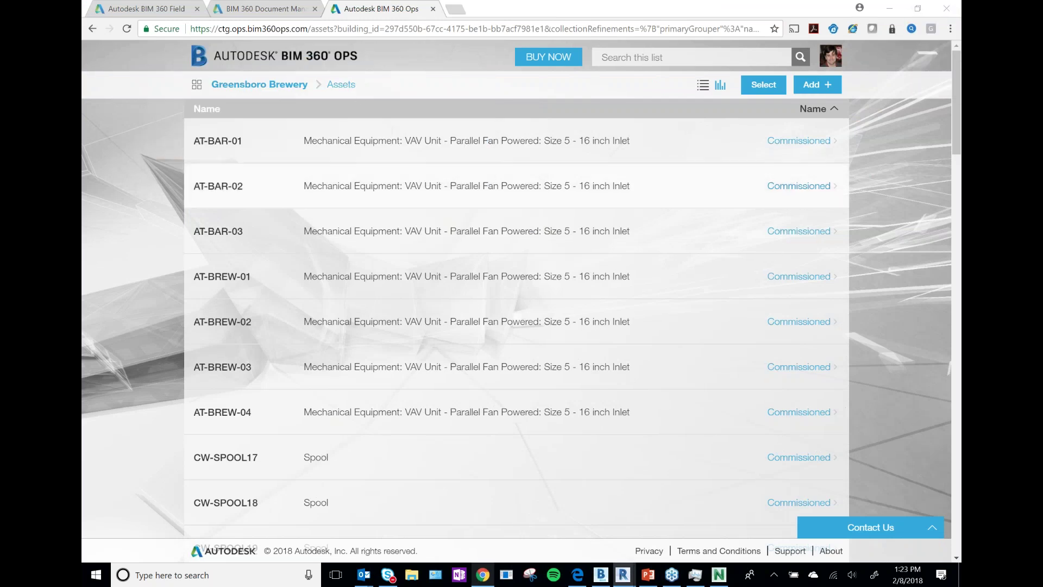
left_click(239, 88)
left_click(196, 90)
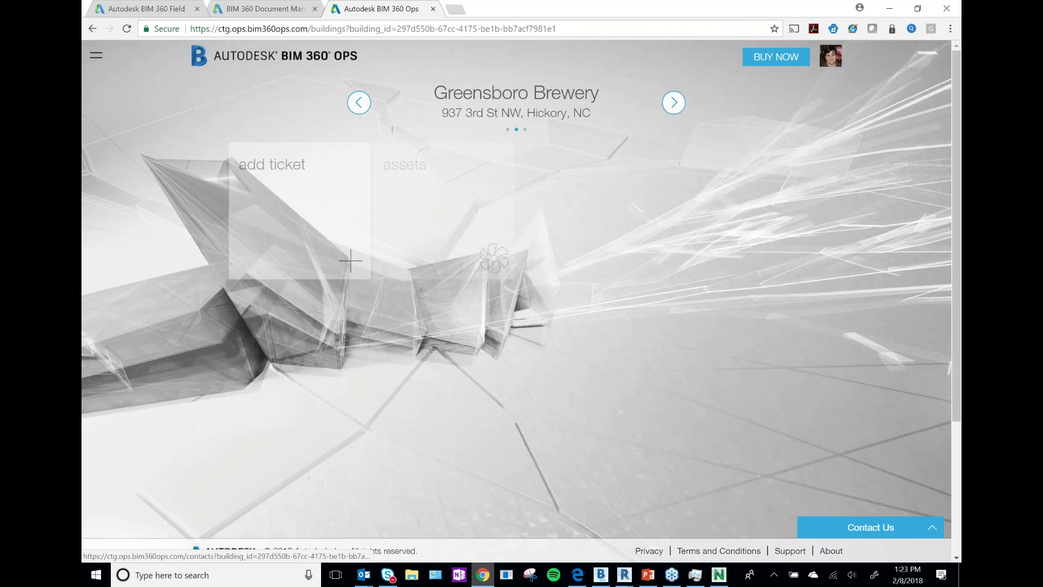
left_click(766, 391)
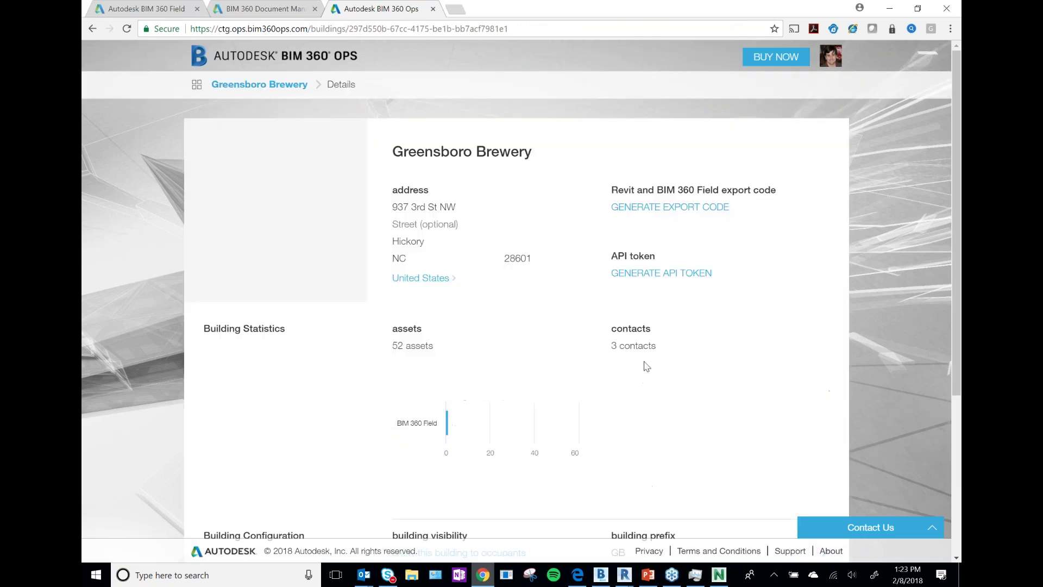
scroll(677, 279, "down", 2)
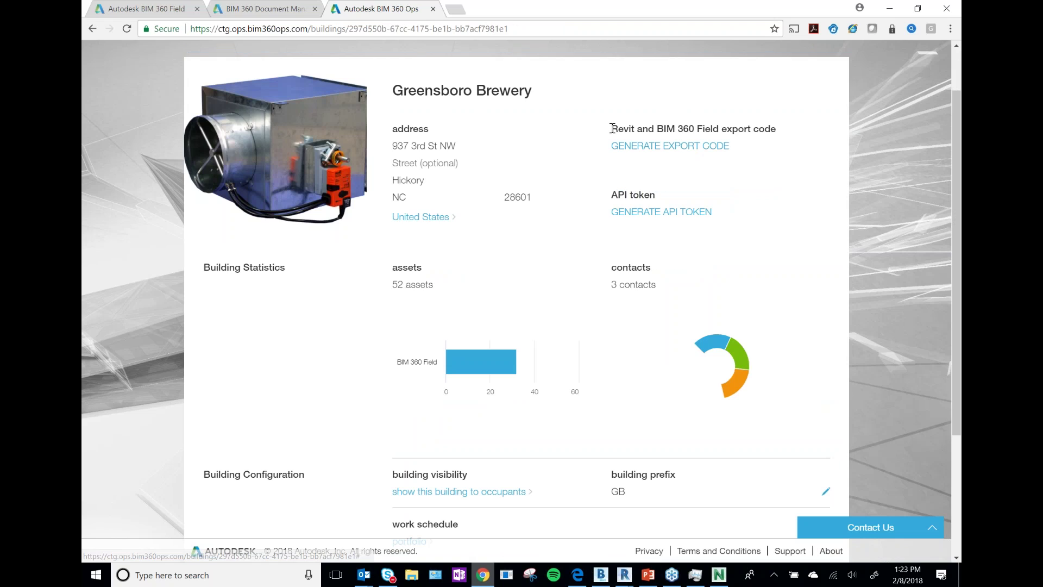
left_click(647, 146)
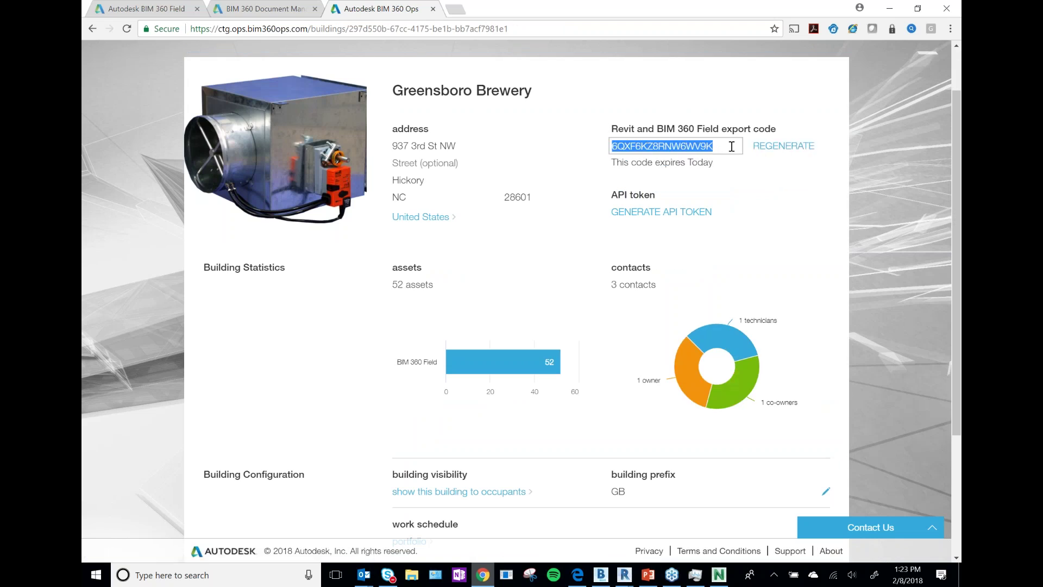
key("ctrl+c")
- Paste the export code into the Export to BIM 360 Ops dialog and export all visible assets to Greensboro Brewery
key("alt+Tab")
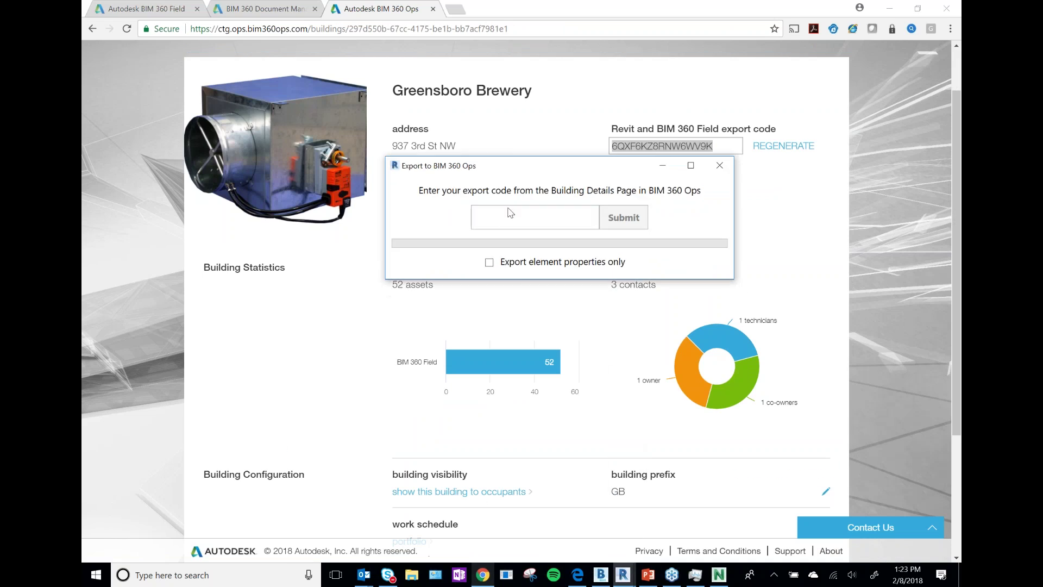
key("ctrl+v")
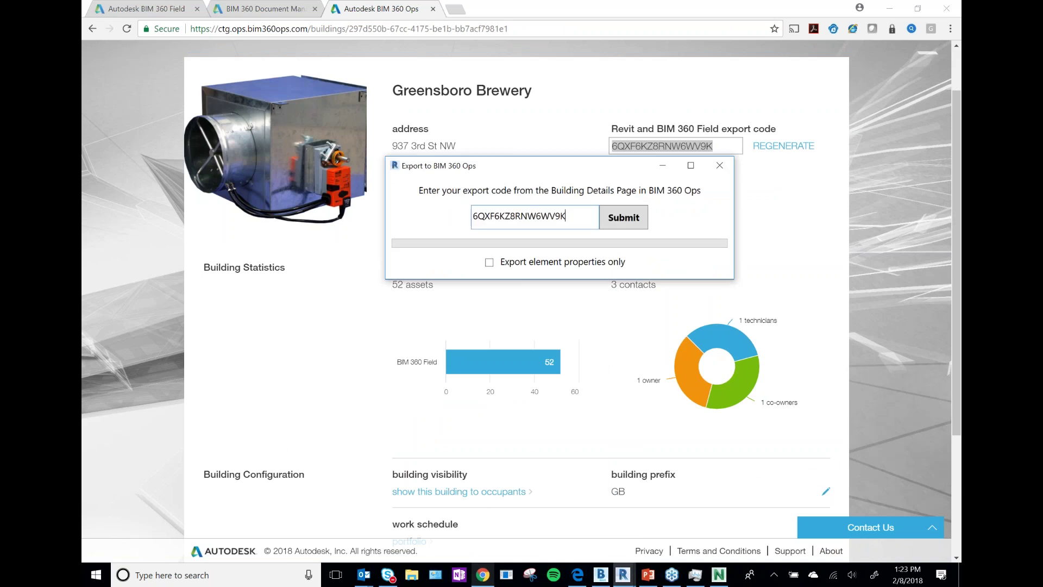
left_click(637, 220)
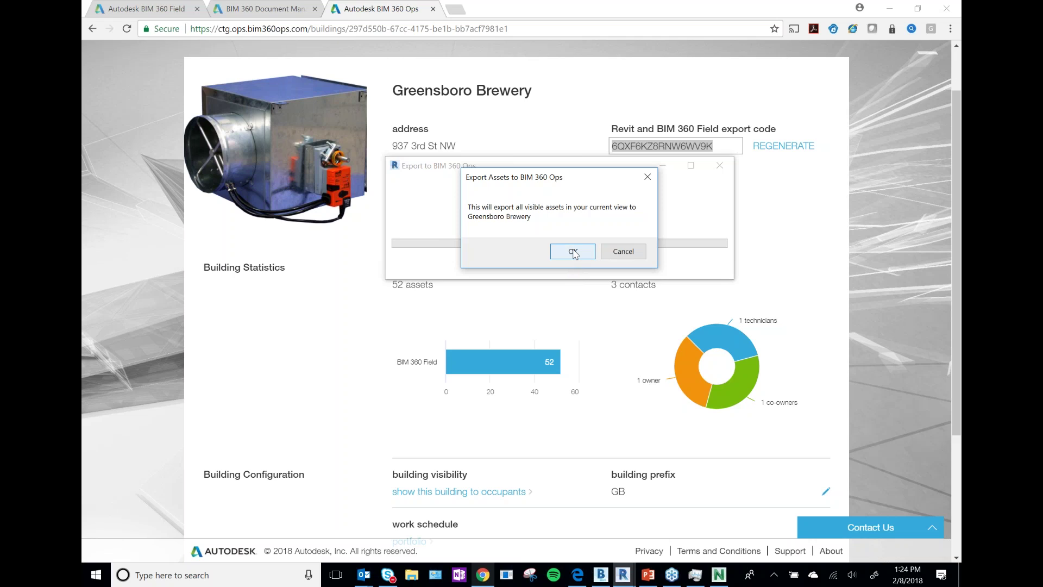
left_click(573, 252)
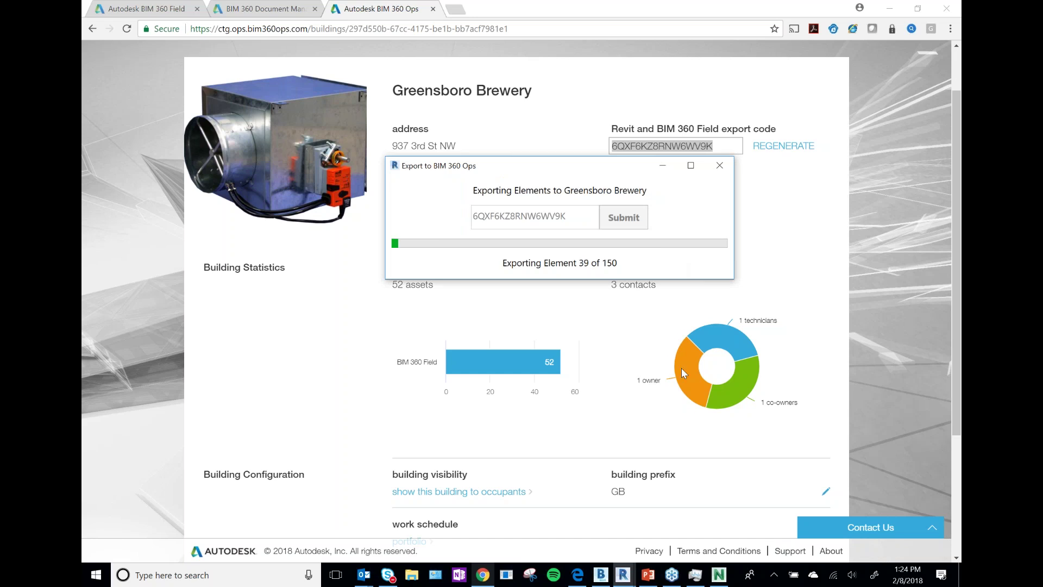
- Check the failure details of the BIM 360 Ops export and close the export report
left_click(626, 580)
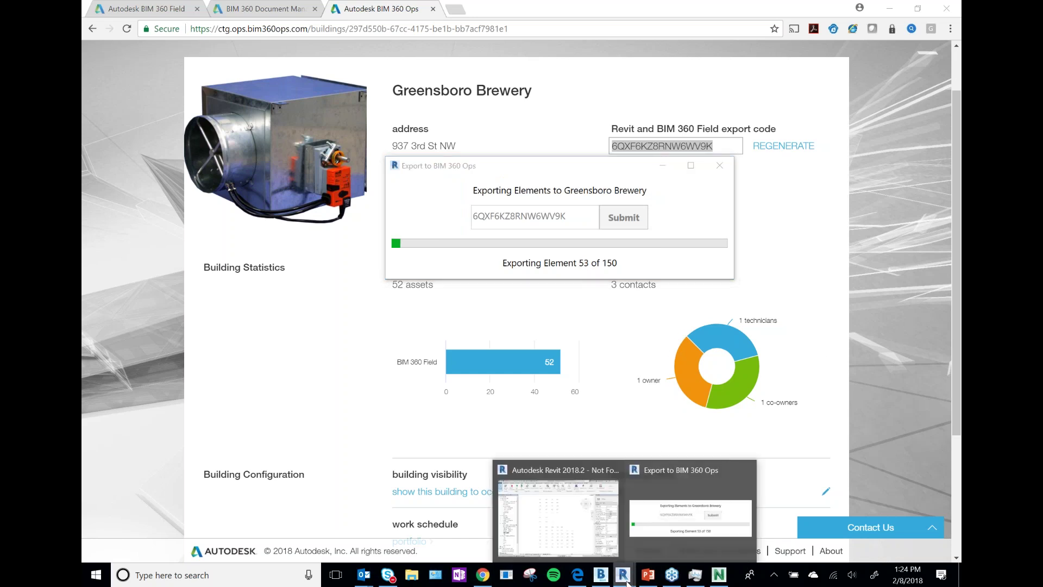
left_click(860, 282)
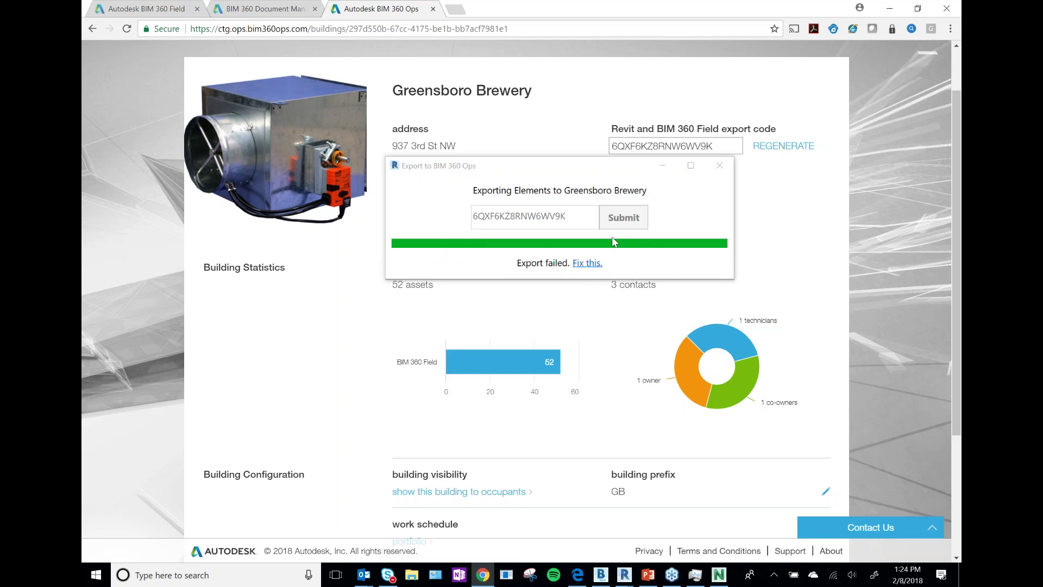
left_click(587, 263)
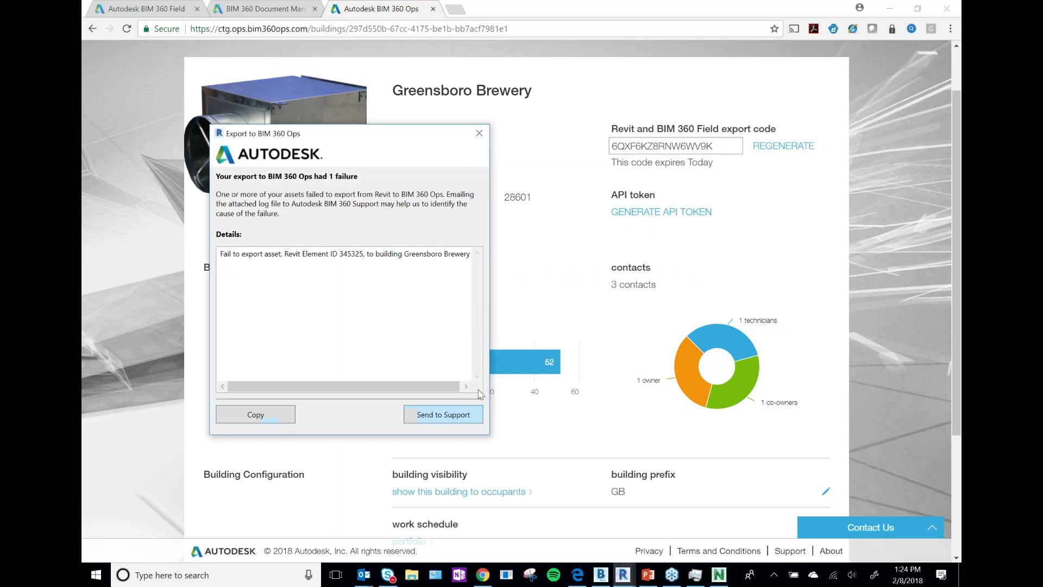
left_click(479, 133)
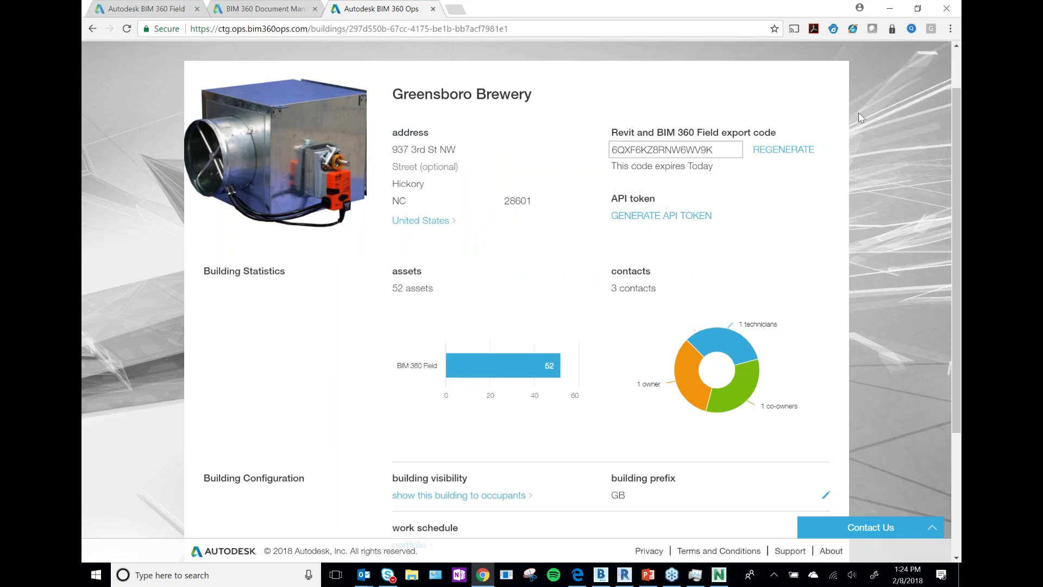
- Open Greensboro Brewery's asset list in BIM 360 Ops and look through the exported ceiling lights
left_click(198, 88)
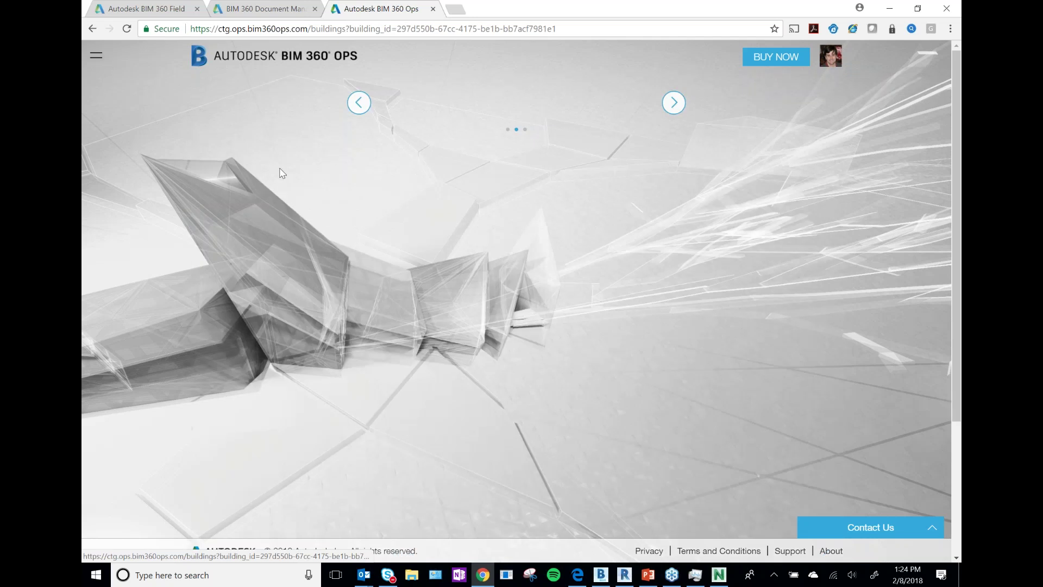
left_click(443, 233)
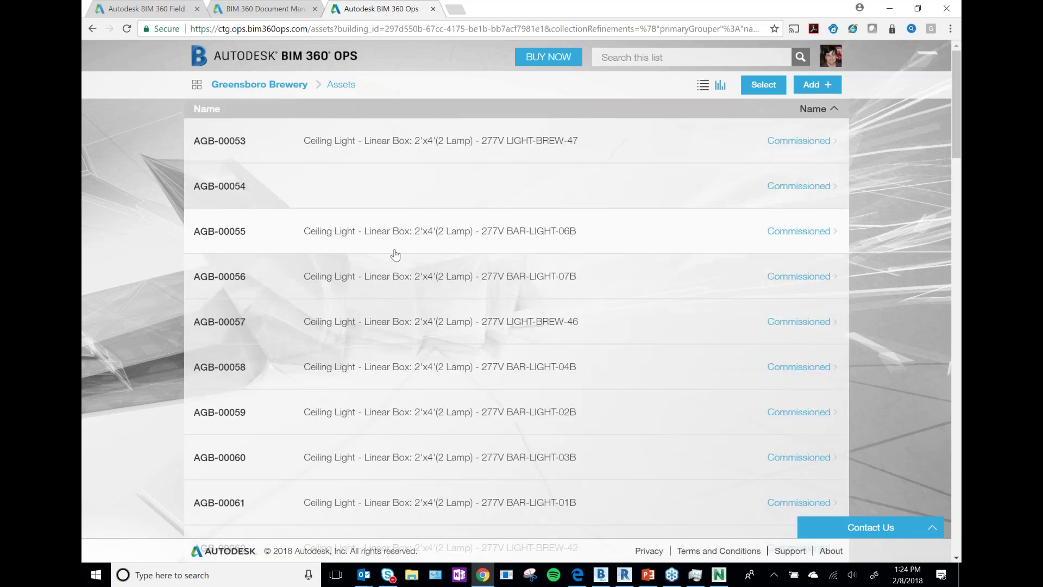
scroll(394, 255, "down", 1)
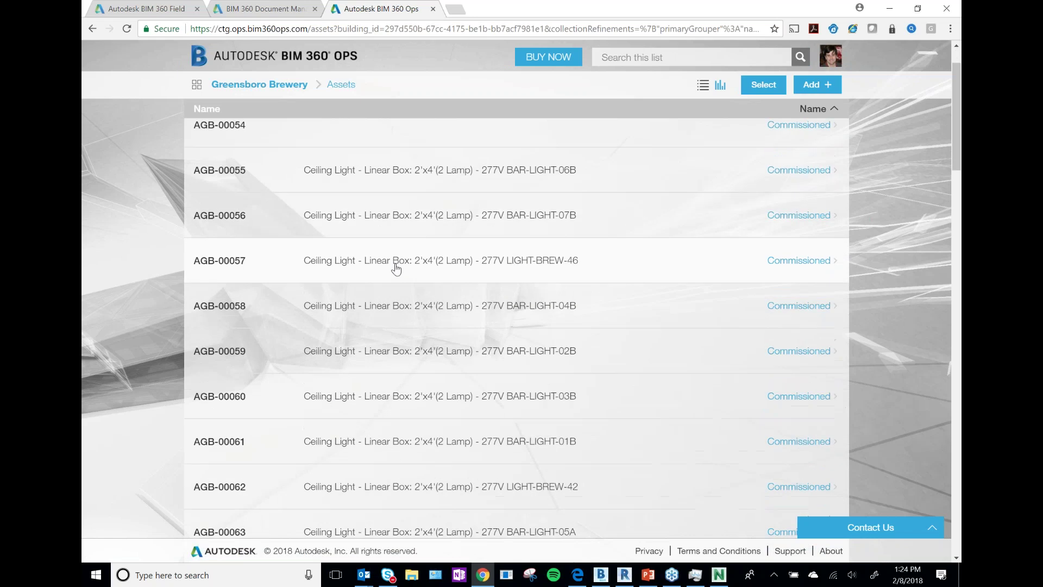
scroll(394, 266, "down", 4)
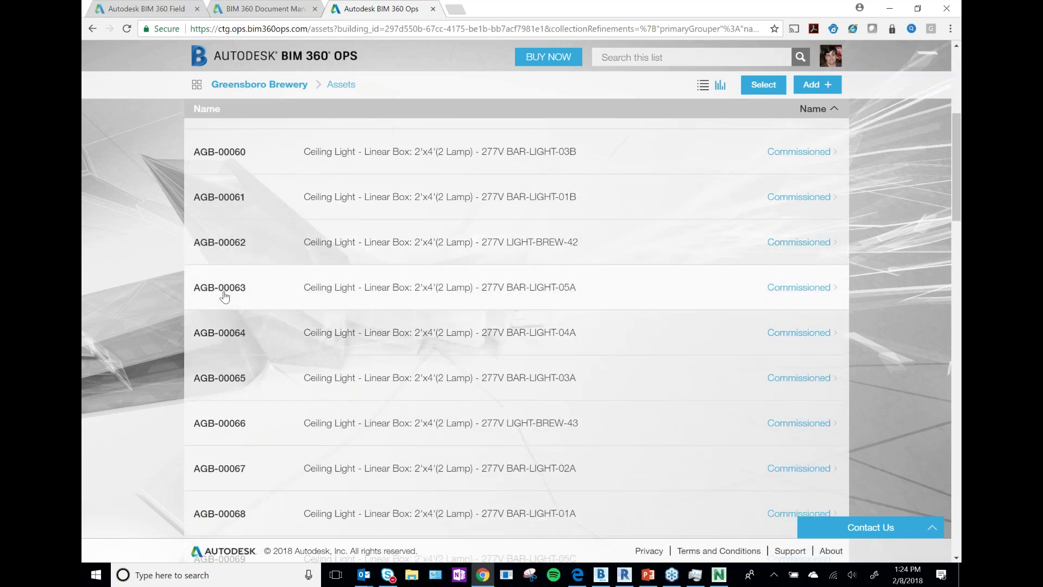
scroll(235, 293, "down", 2)
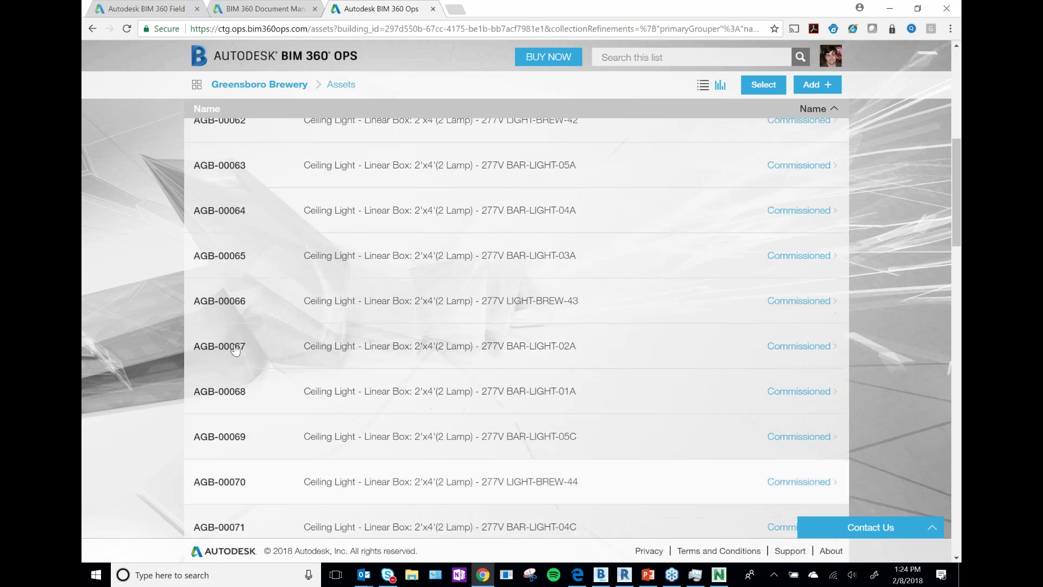
- Examine the category, location, attached documents and details of asset AGB-00064, and return to the beginning of the asset list
left_click(237, 211)
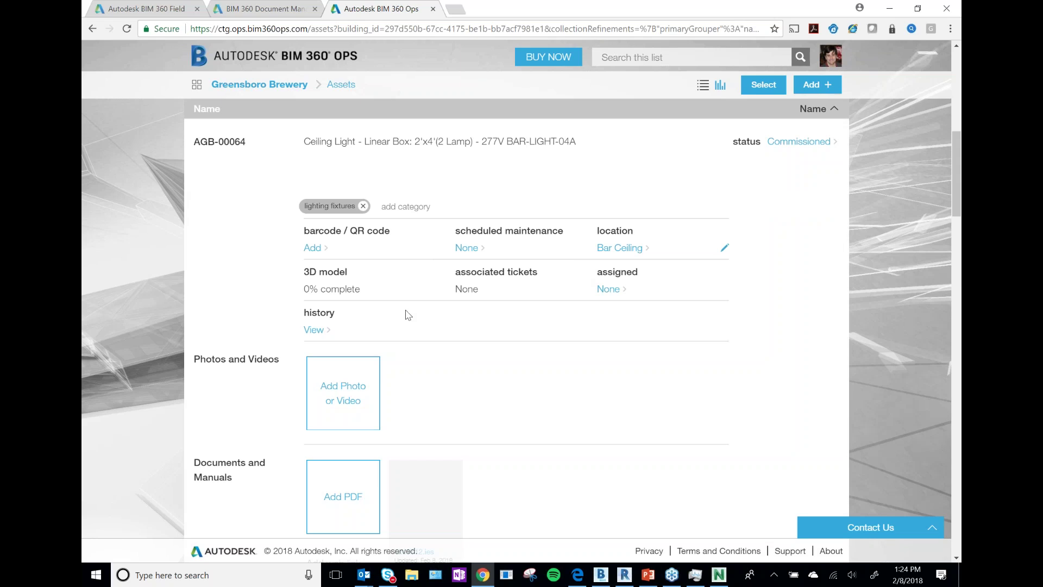
scroll(610, 191, "down", 1)
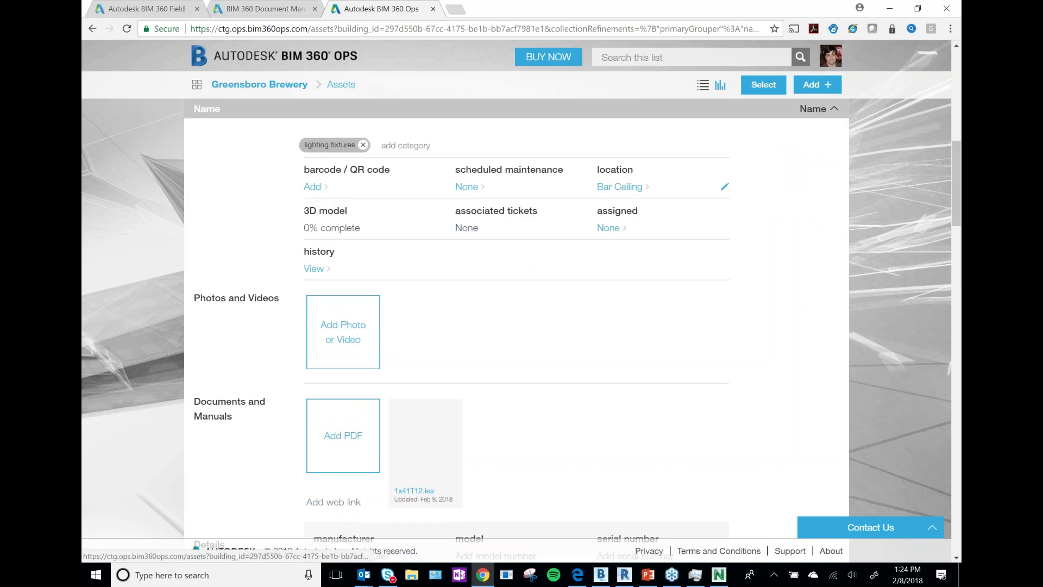
scroll(396, 288, "down", 2)
scroll(424, 326, "down", 1)
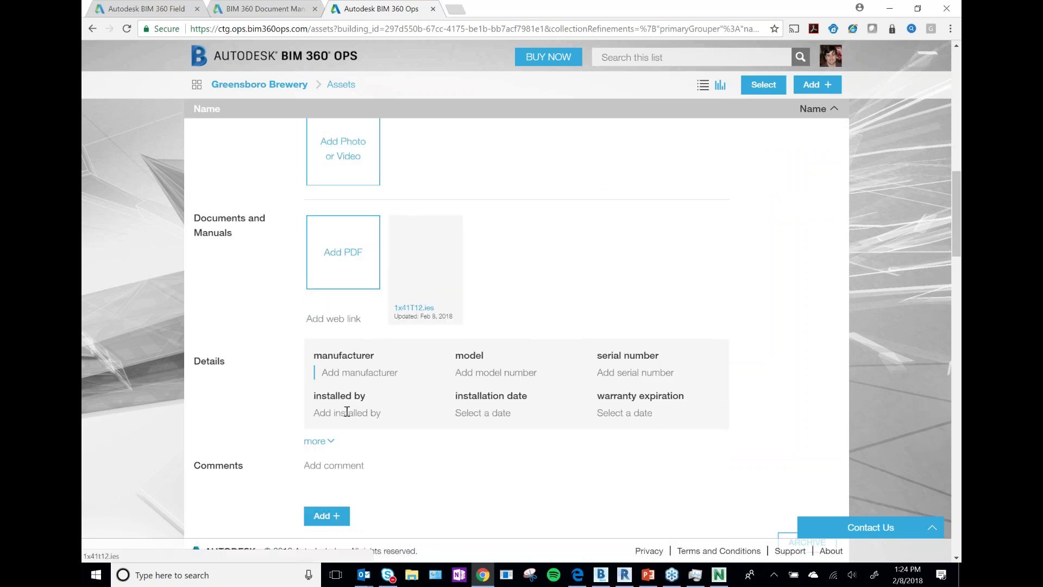
scroll(542, 326, "up", 2)
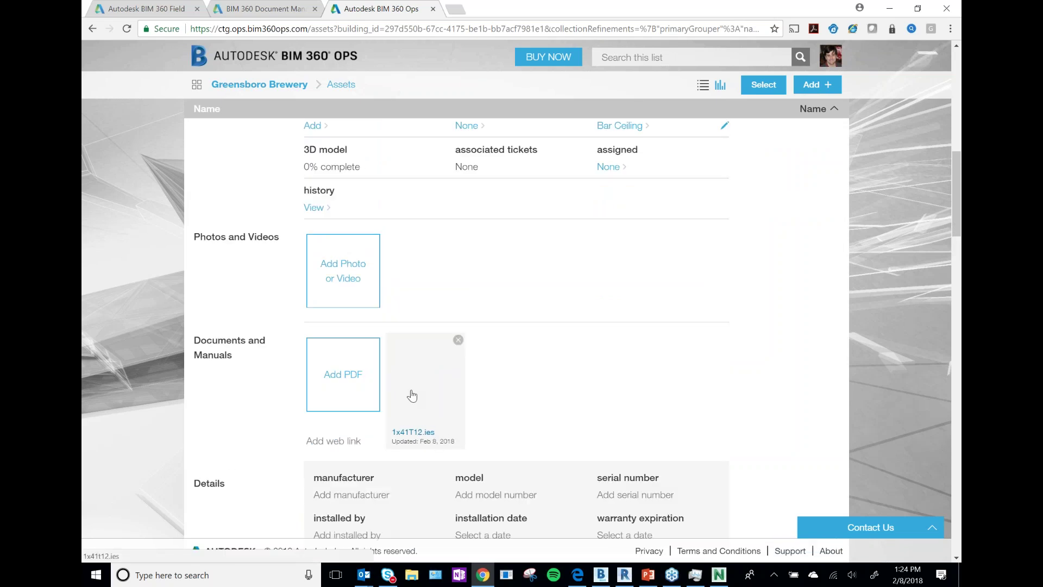
scroll(508, 405, "down", 4)
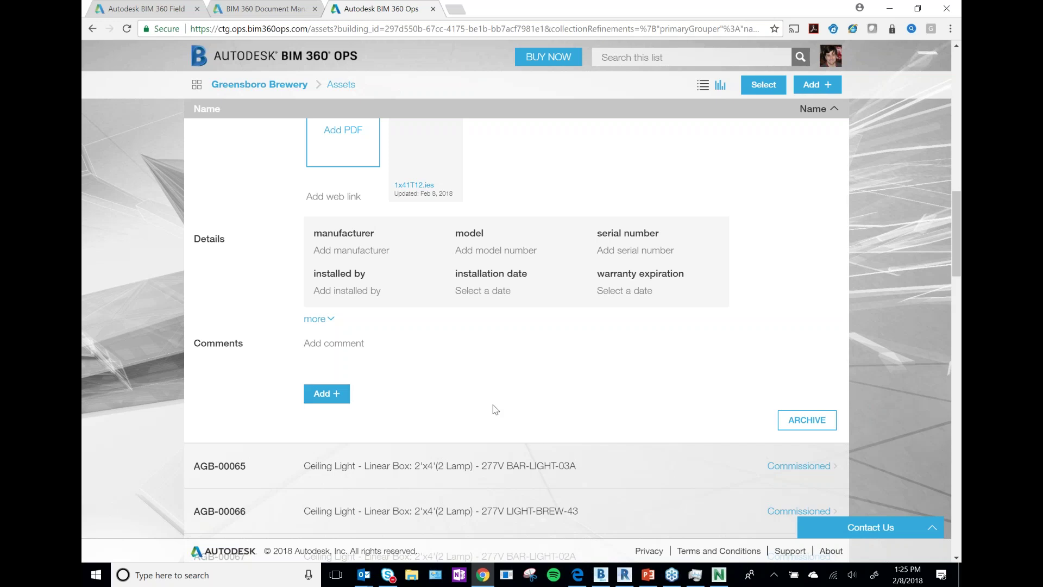
scroll(496, 409, "up", 5)
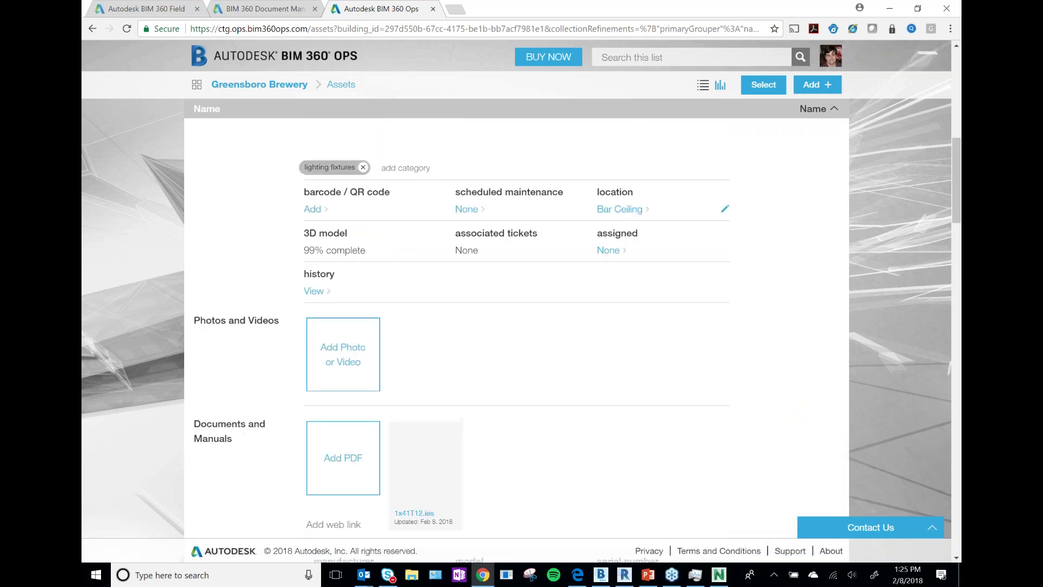
left_click(570, 191)
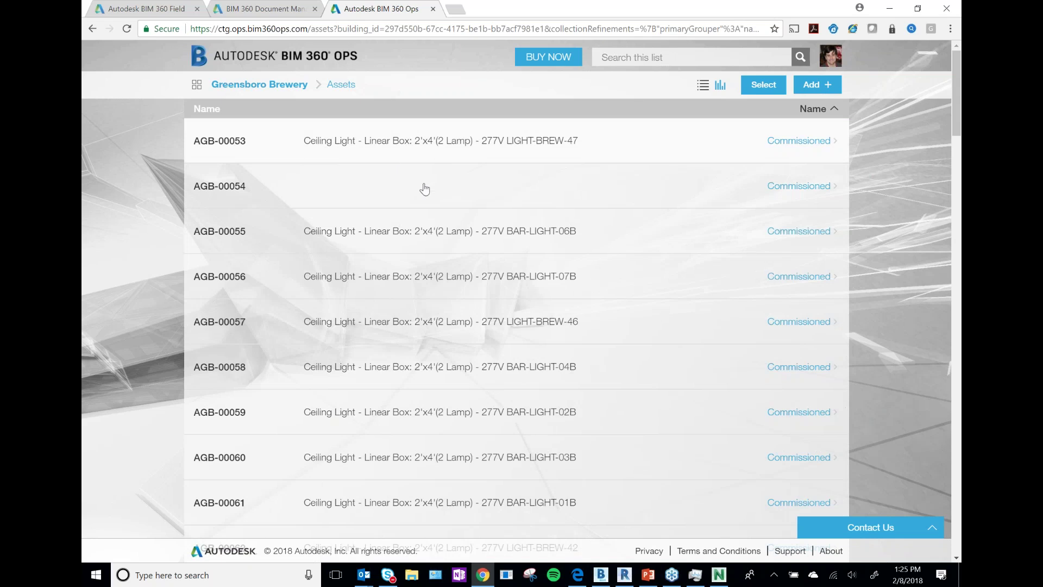
- Open asset AGB-00053 and attach the two LED_Linear_Hig... PDF files to its Documents and Manuals
left_click(282, 148)
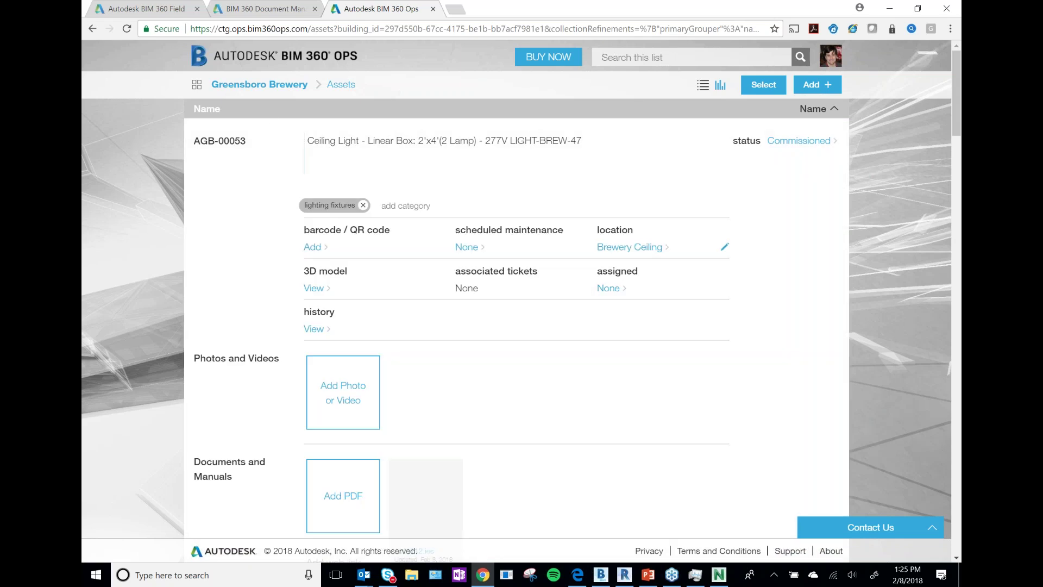
scroll(425, 403, "down", 2)
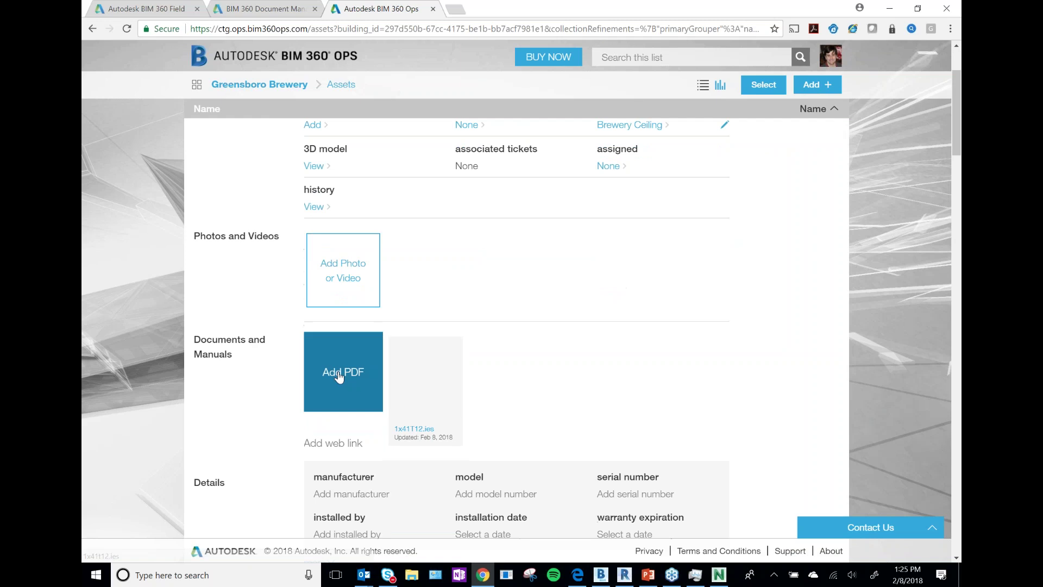
left_click(373, 370)
left_click(288, 100)
left_click(299, 113, "shift")
left_click(420, 273)
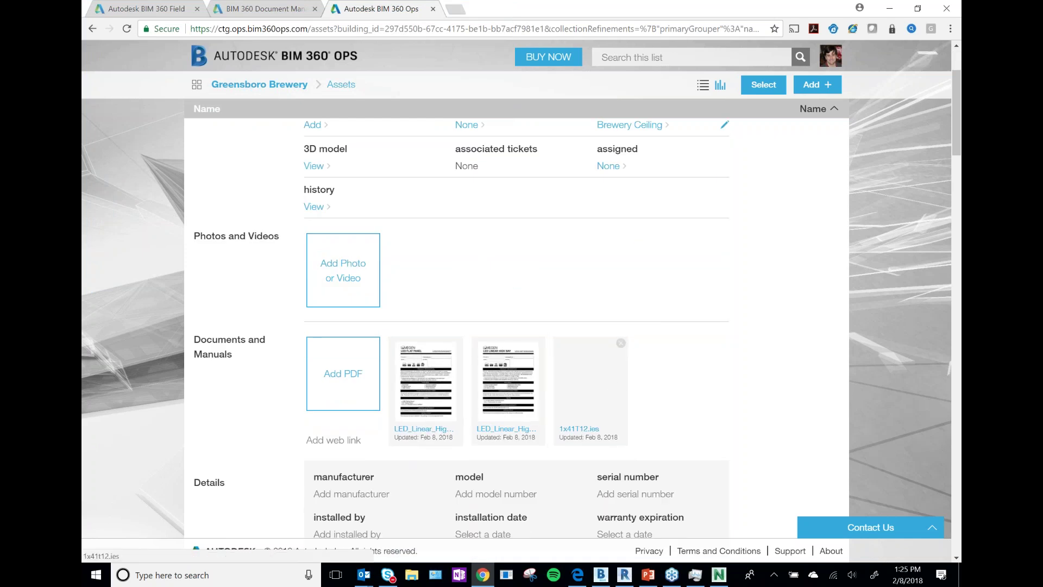
left_click(256, 136)
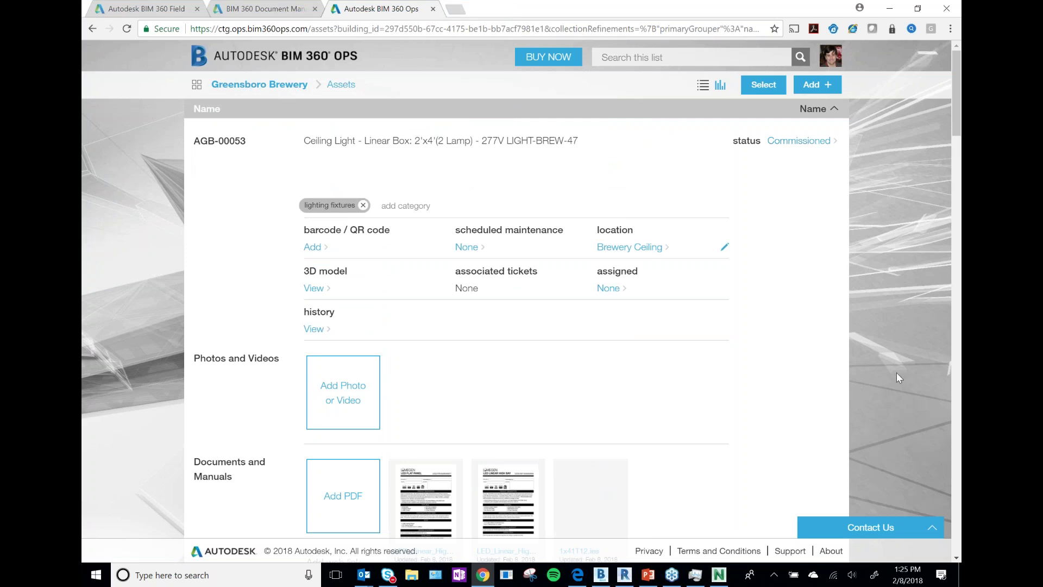
- Look through the full asset list, and view the available buildings and Greensboro Brewery's list sections, staying on Assets
scroll(894, 371, "down", 10)
scroll(855, 369, "down", 6)
scroll(856, 373, "down", 15)
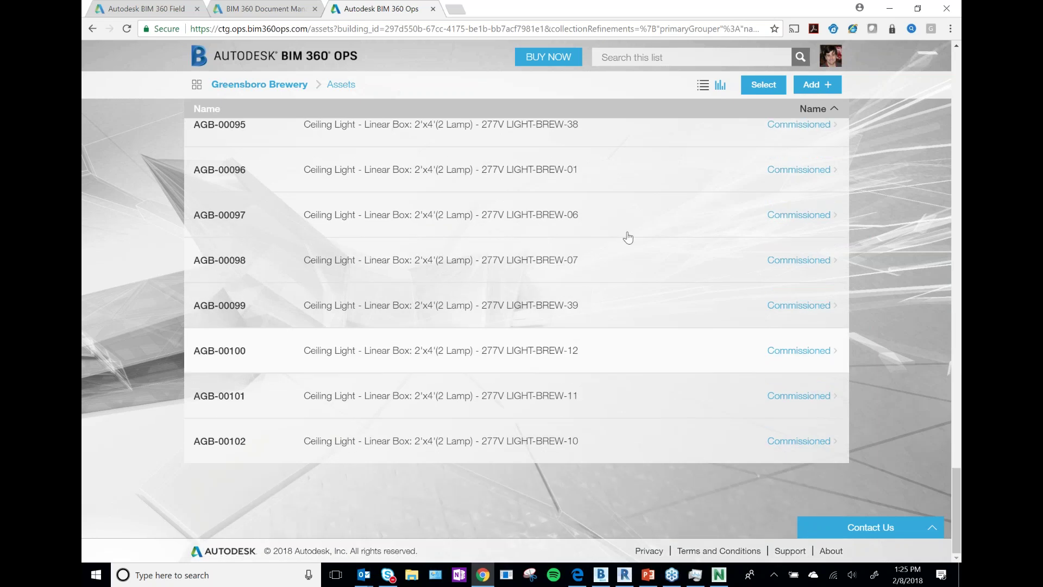
scroll(598, 250, "up", 20)
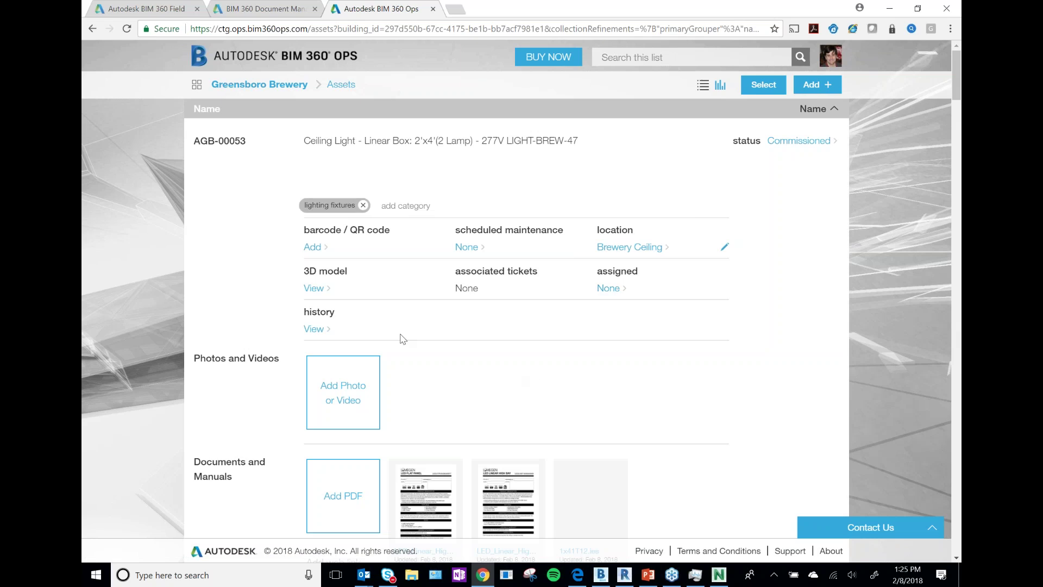
left_click(285, 87)
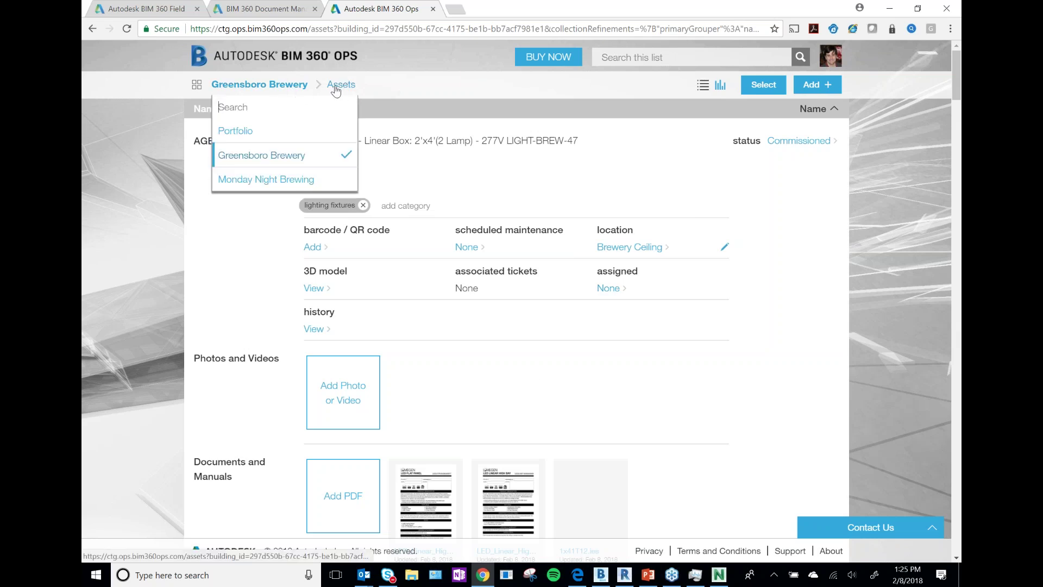
left_click(341, 85)
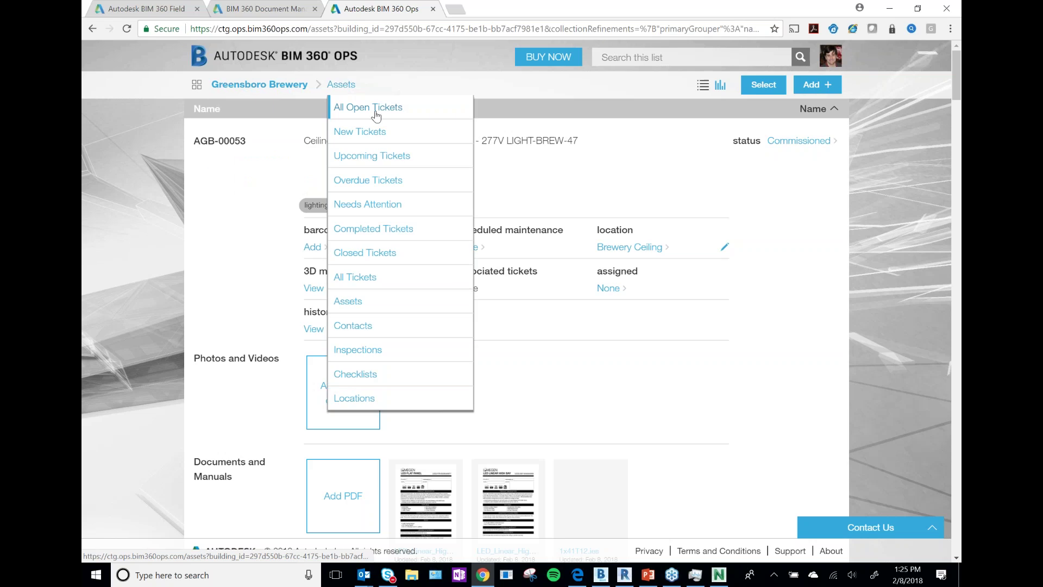
left_click(350, 300)
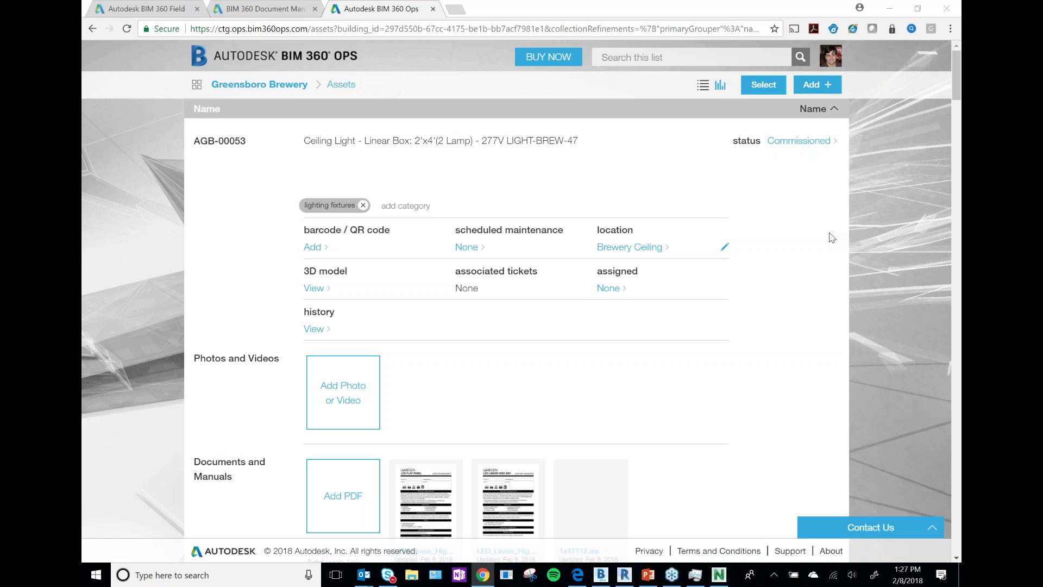
- Switch to Navisworks Manage and close the BIM 360 Shared Views window
mouse_move(623, 583)
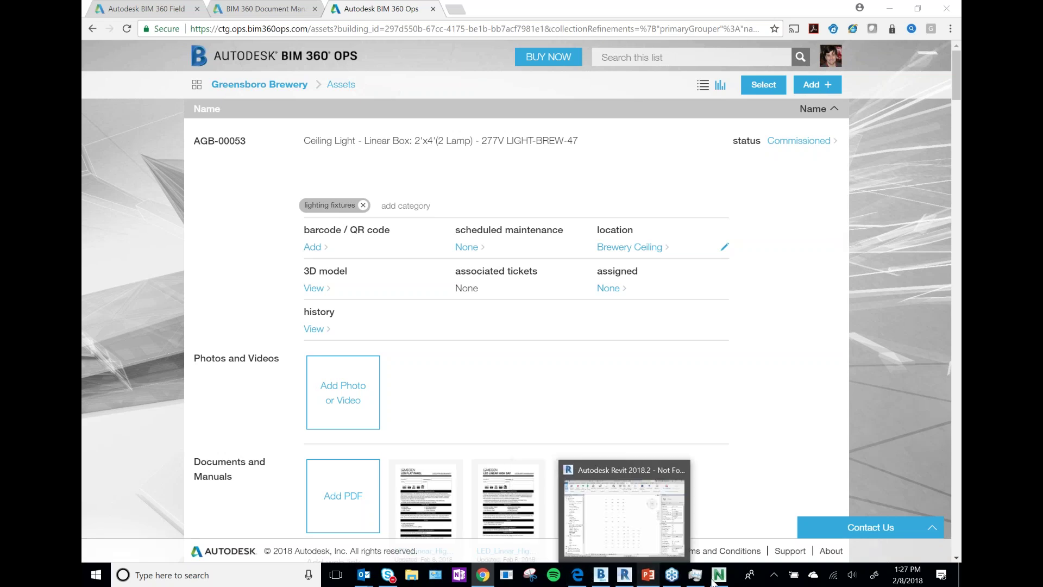
left_click(719, 575)
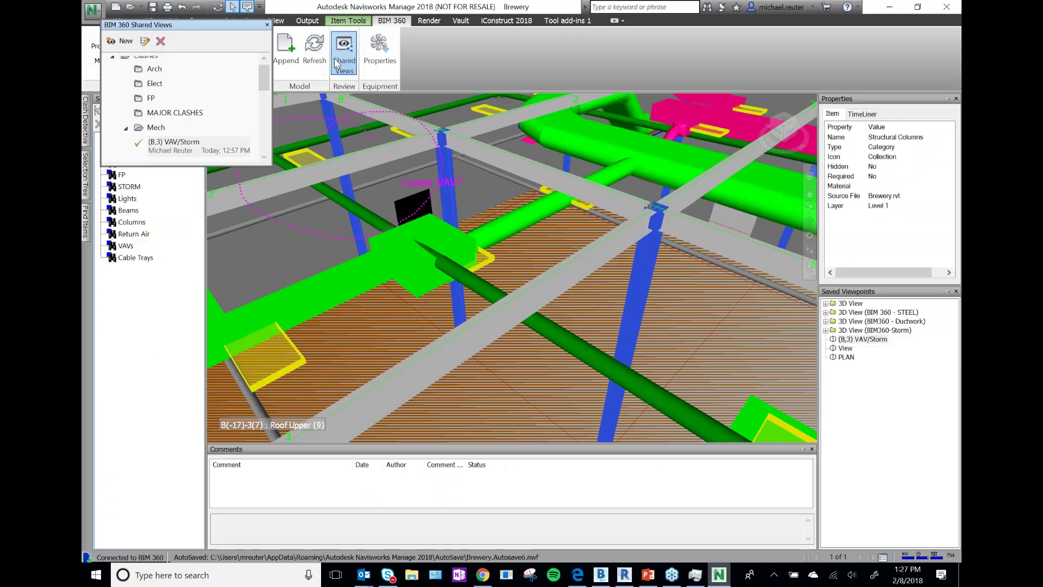
left_click_drag(233, 25, 318, 65)
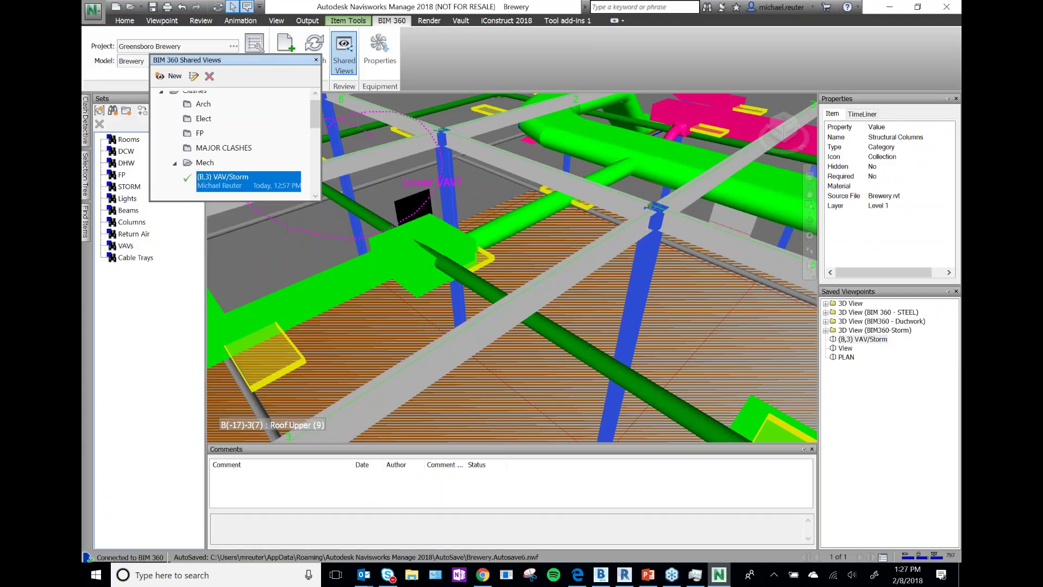
left_click(316, 60)
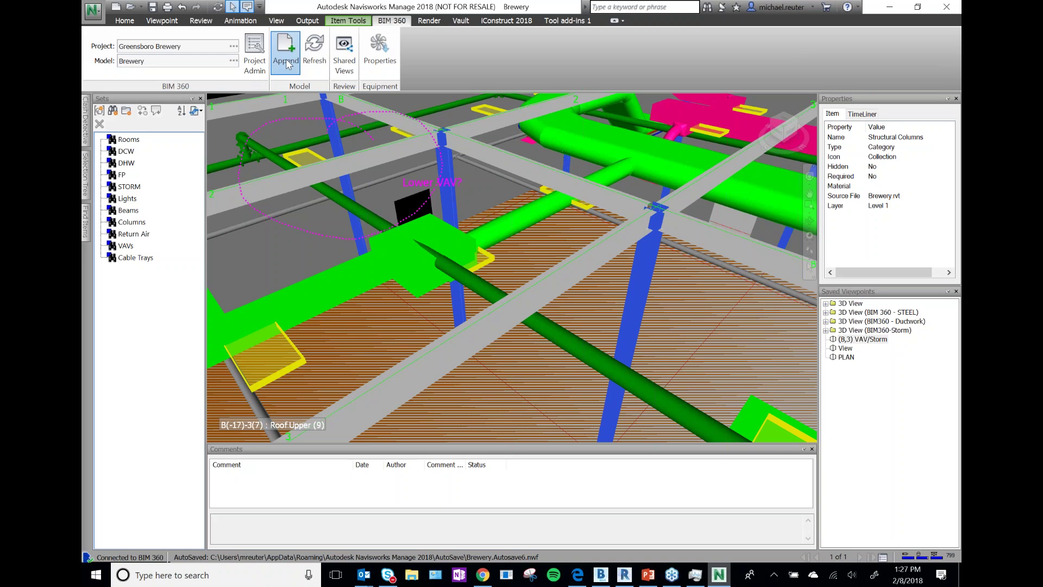
- View the Greensboro Brewery models available to append from BIM 360, and leave the model chooser without appending any
left_click(292, 65)
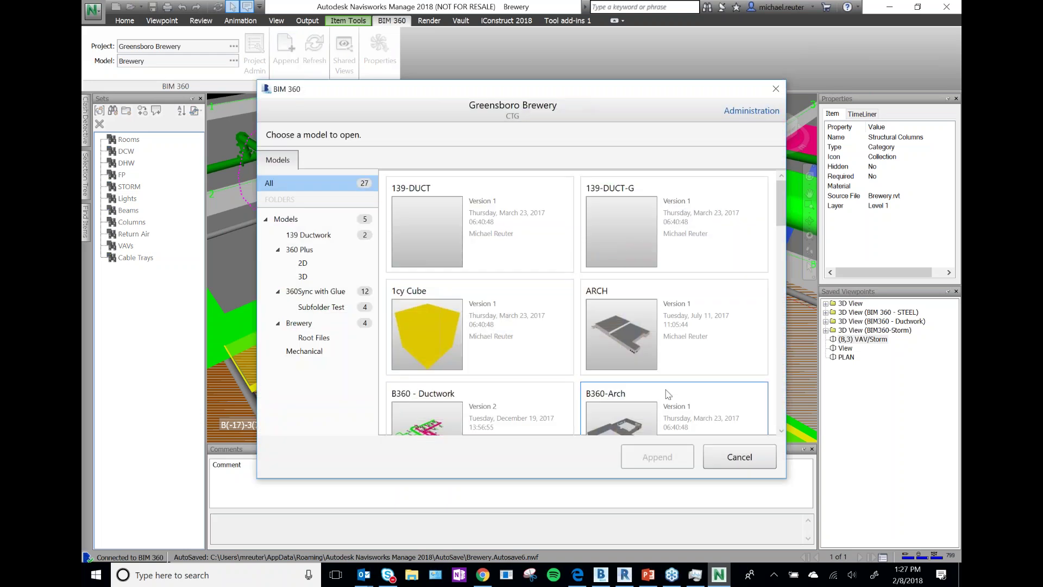
scroll(652, 358, "down", 2)
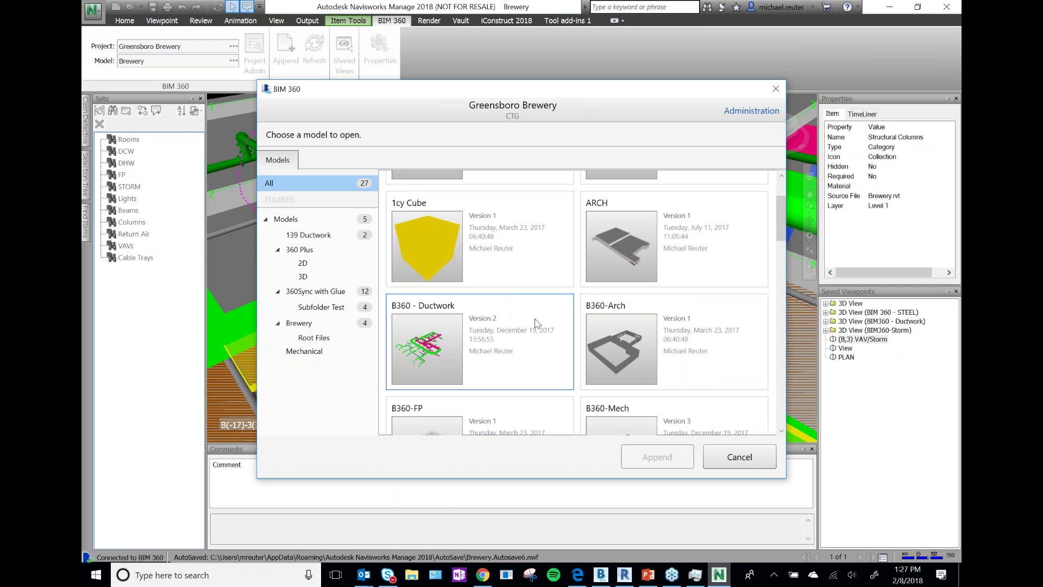
scroll(601, 321, "down", 1)
scroll(601, 321, "up", 1)
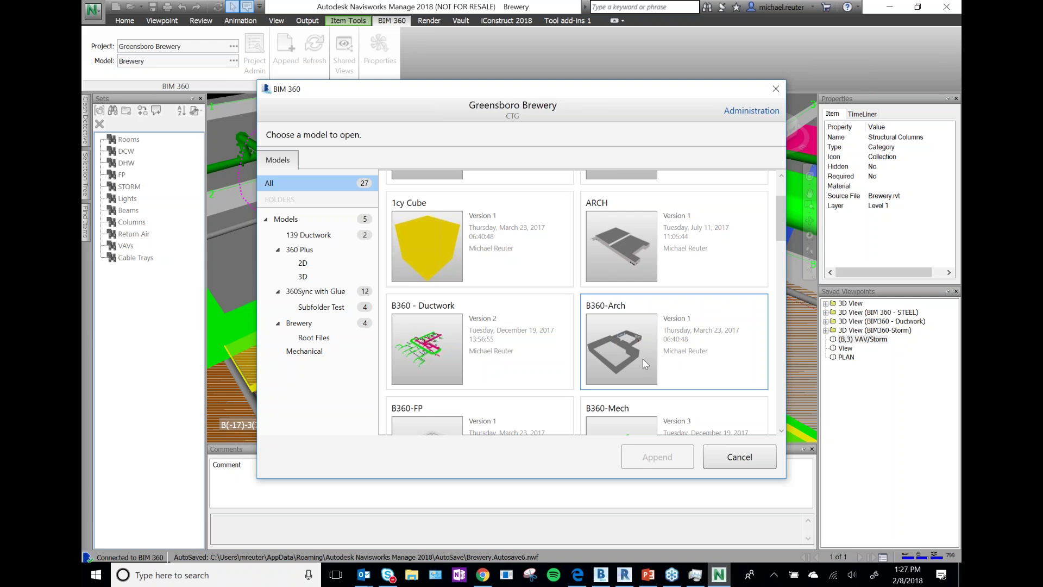
left_click(739, 457)
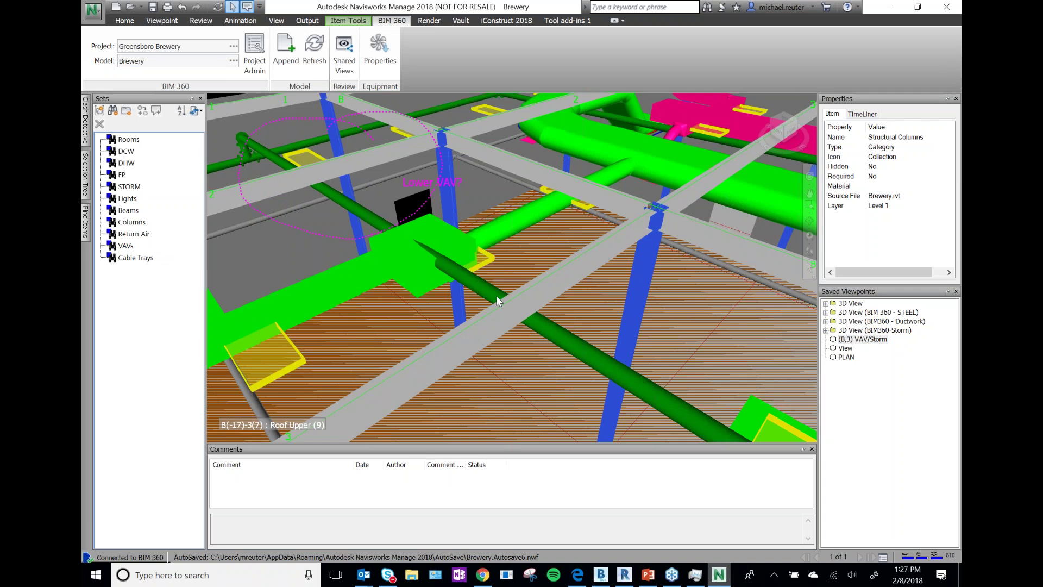
left_click(283, 44)
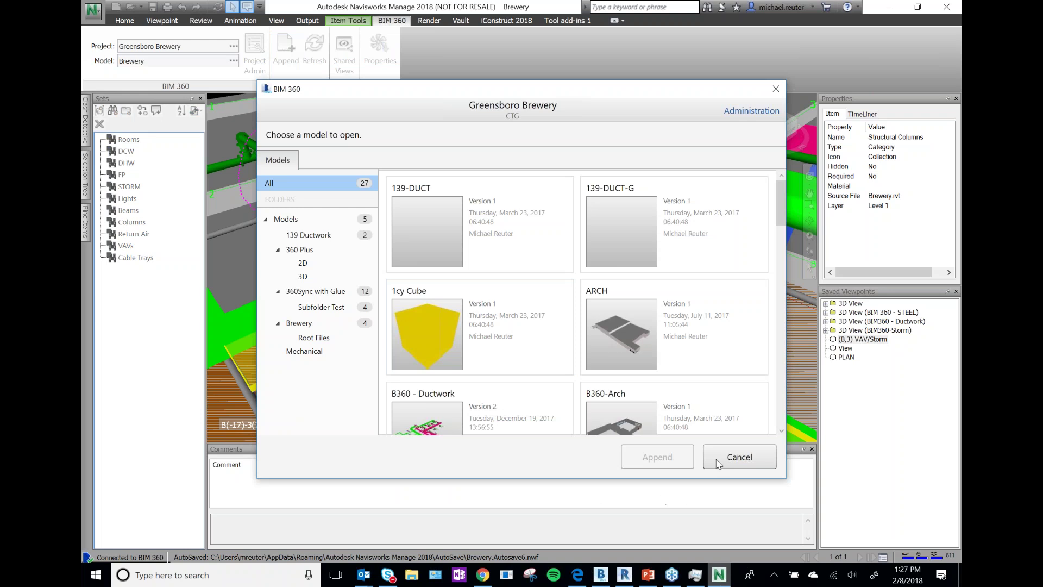
left_click_drag(458, 112, 344, 113)
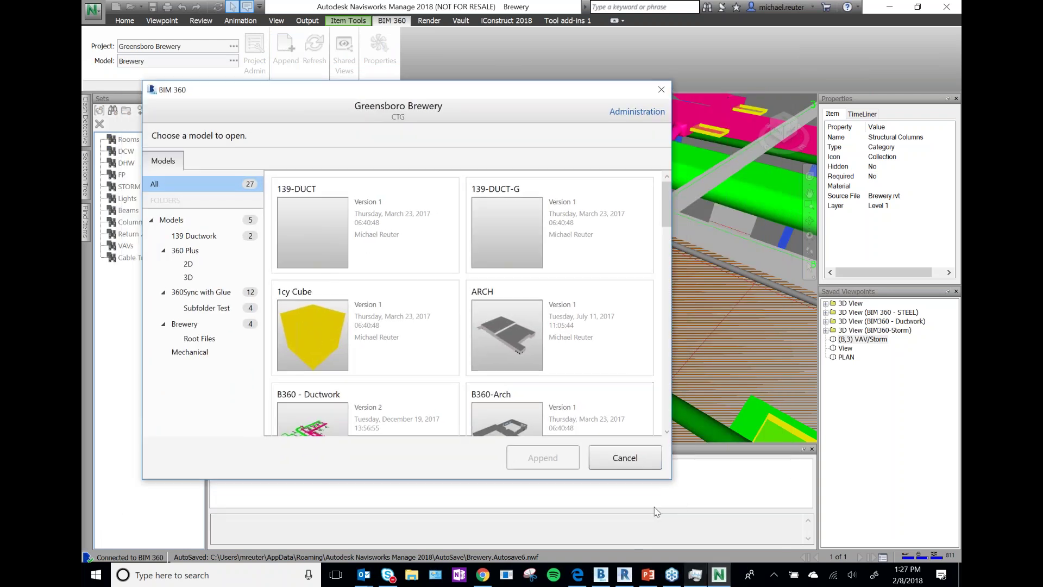
left_click(624, 458)
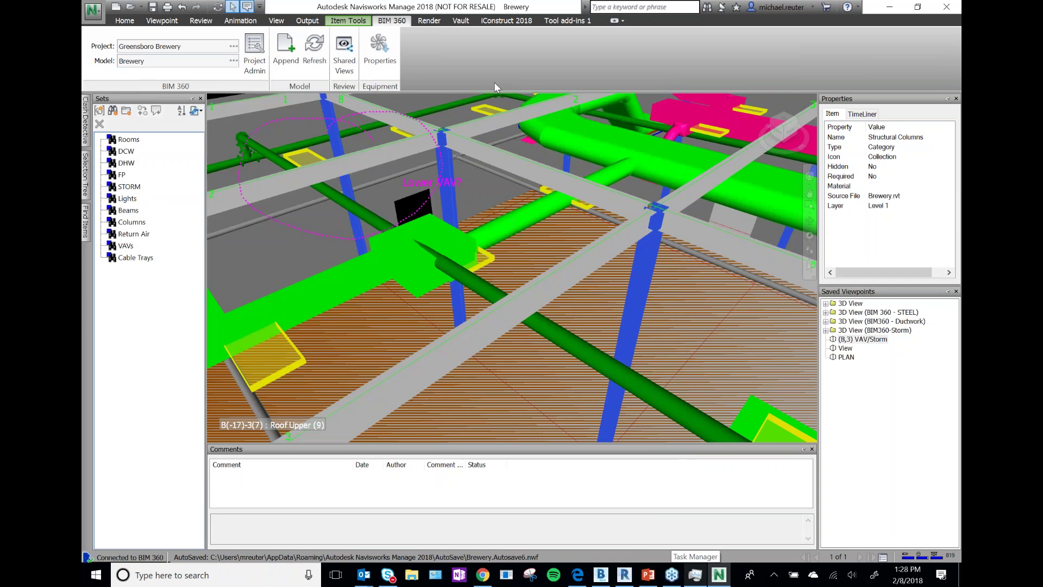